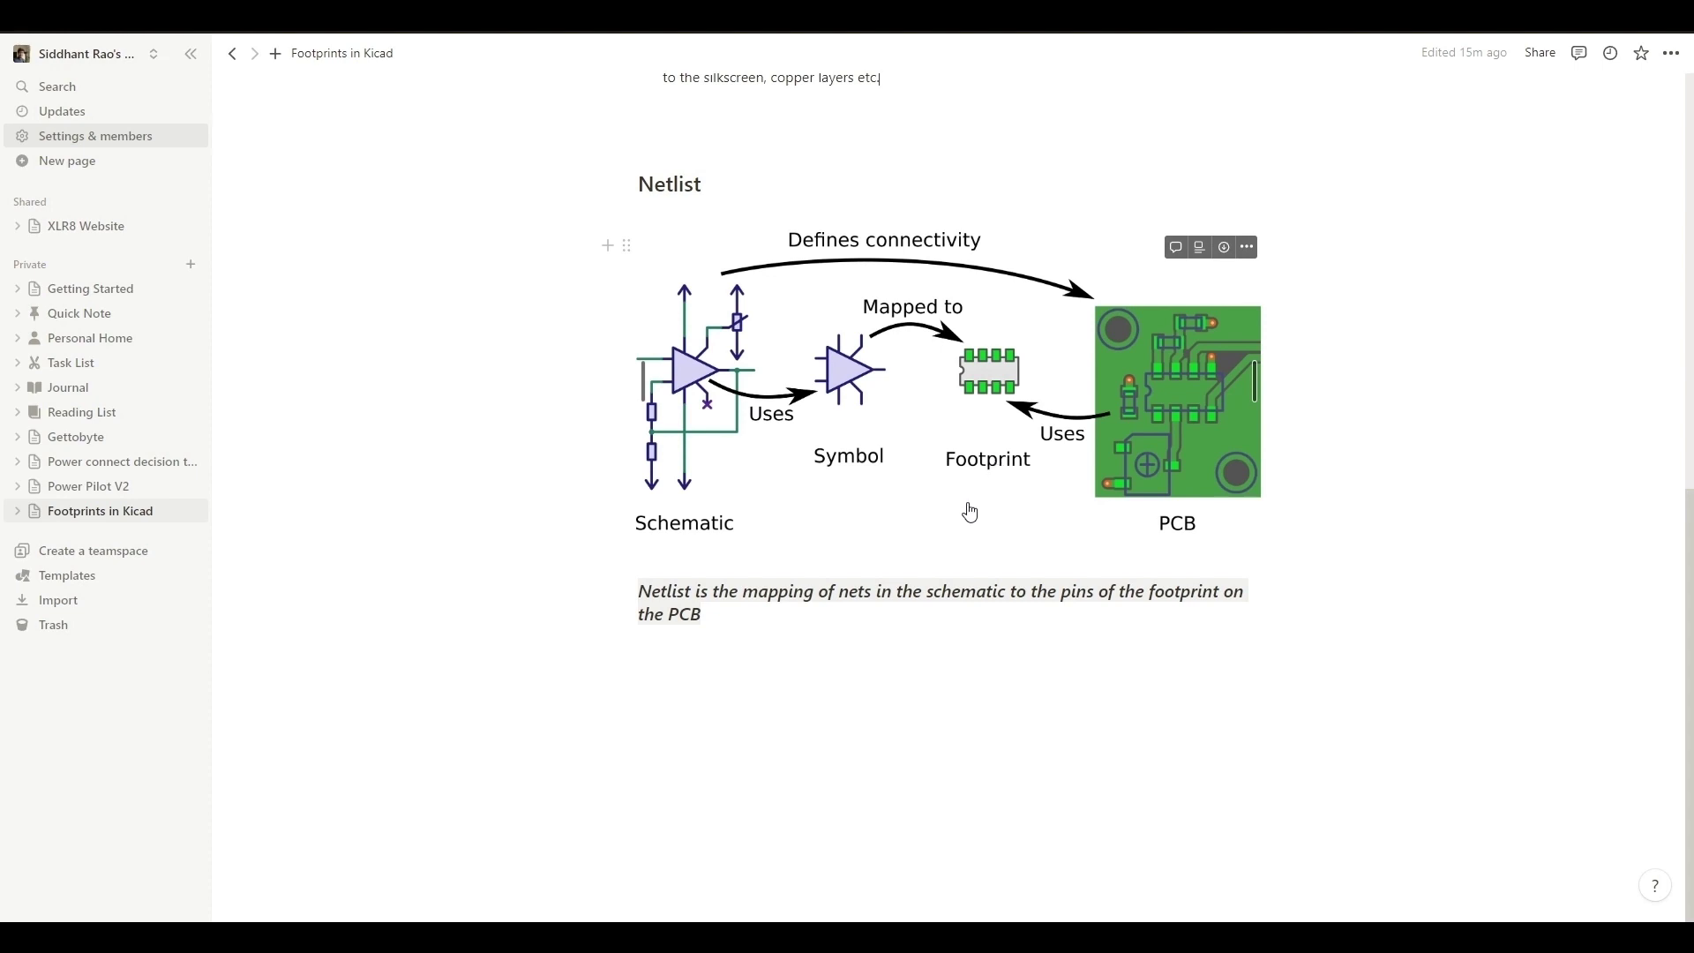
{"action": "left_click_drag", "start_coordinate": [730, 623], "coordinate": [650, 590]}
{"action": "left_click", "coordinate": [728, 618]}
{"action": "left_click", "coordinate": [949, 650]}
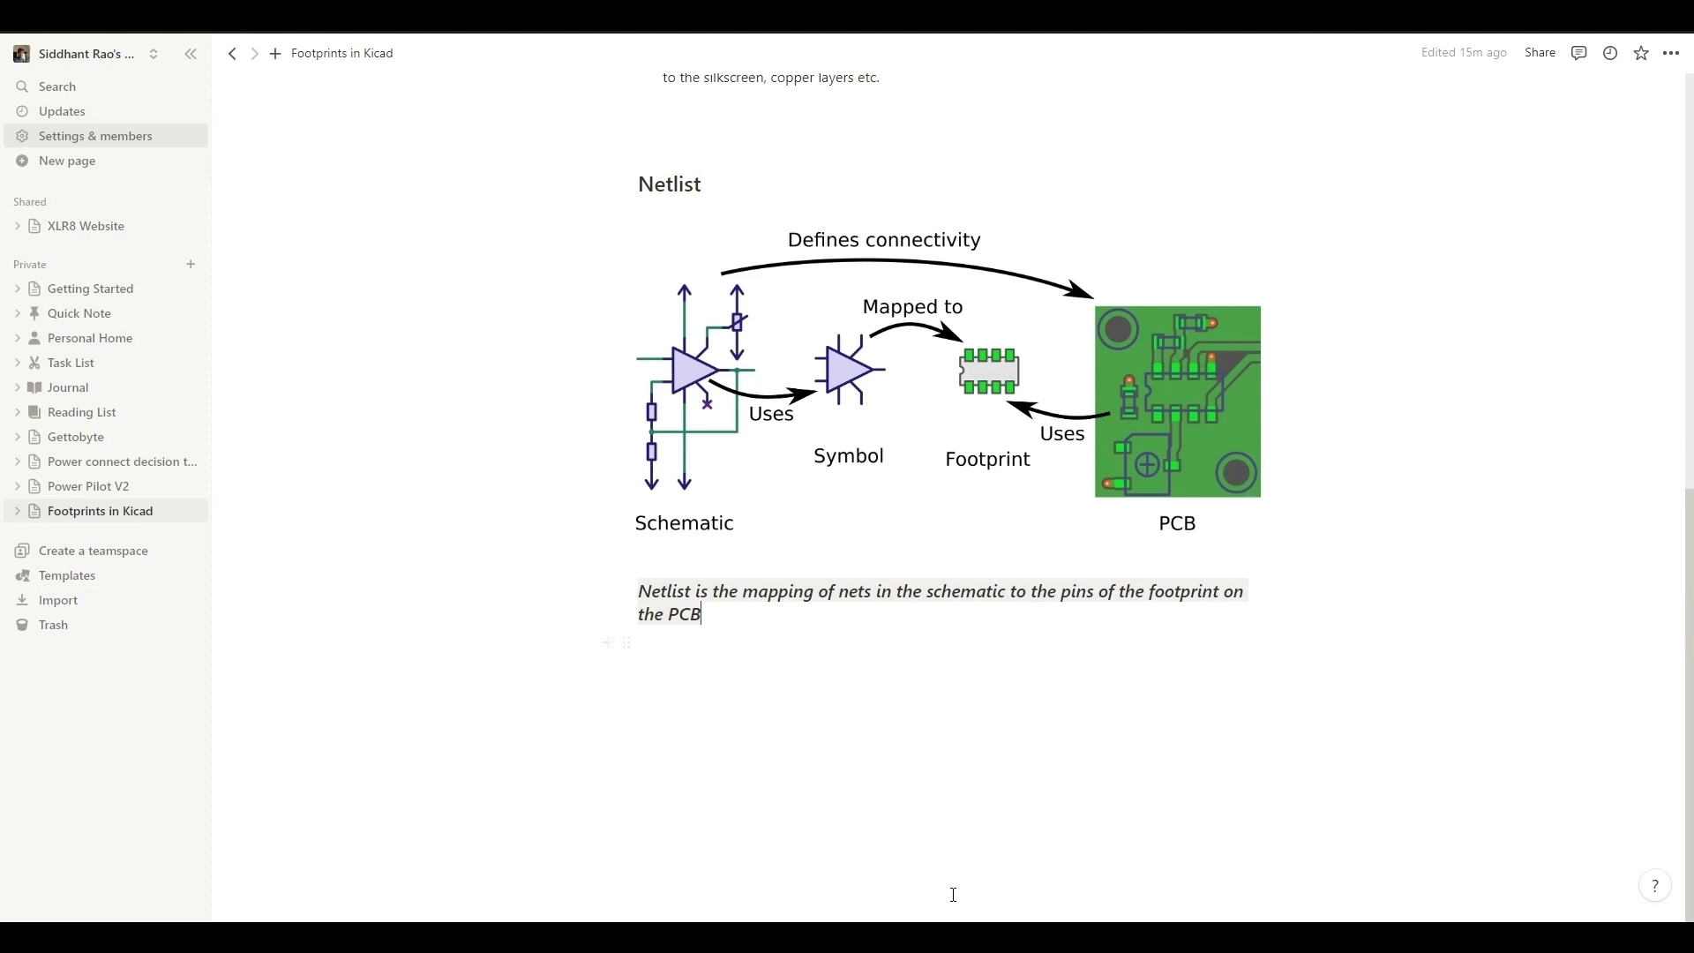
Step: Switch to the KiCad schematic editor and open the Assign Footprints tool for the schematic
{"action": "mouse_move", "coordinate": [926, 937]}
{"action": "left_click", "coordinate": [1023, 834]}
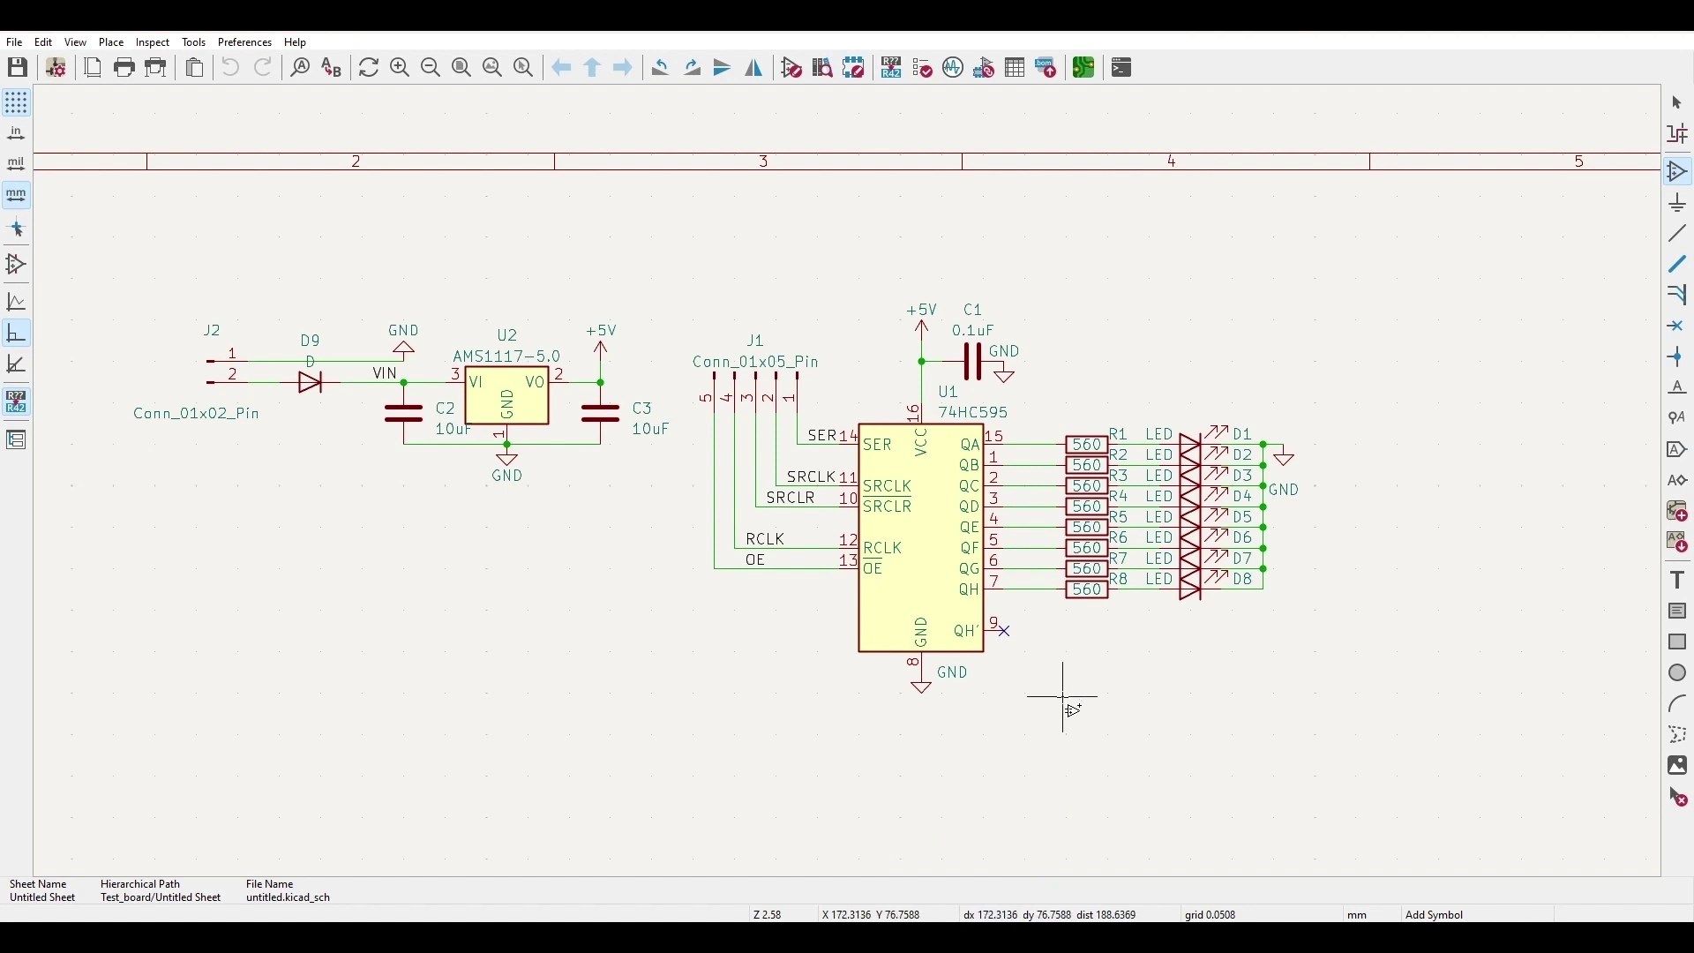
{"action": "left_click", "coordinate": [1678, 103]}
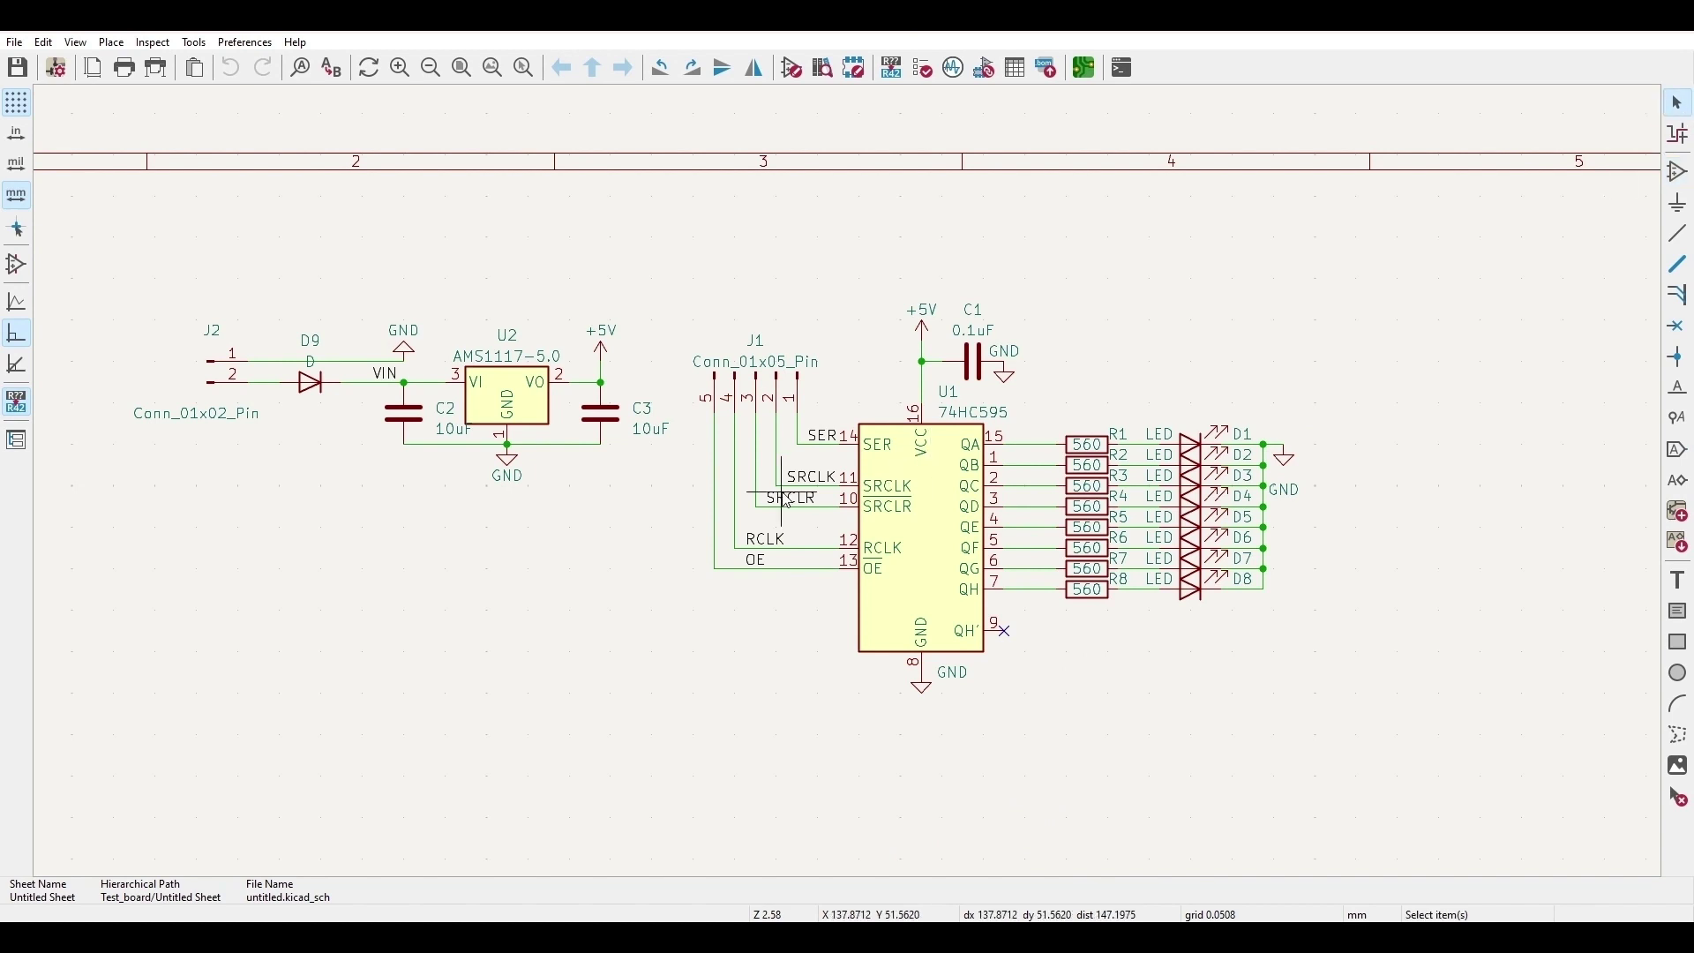
{"action": "left_click", "coordinate": [262, 43]}
{"action": "mouse_move", "coordinate": [196, 41]}
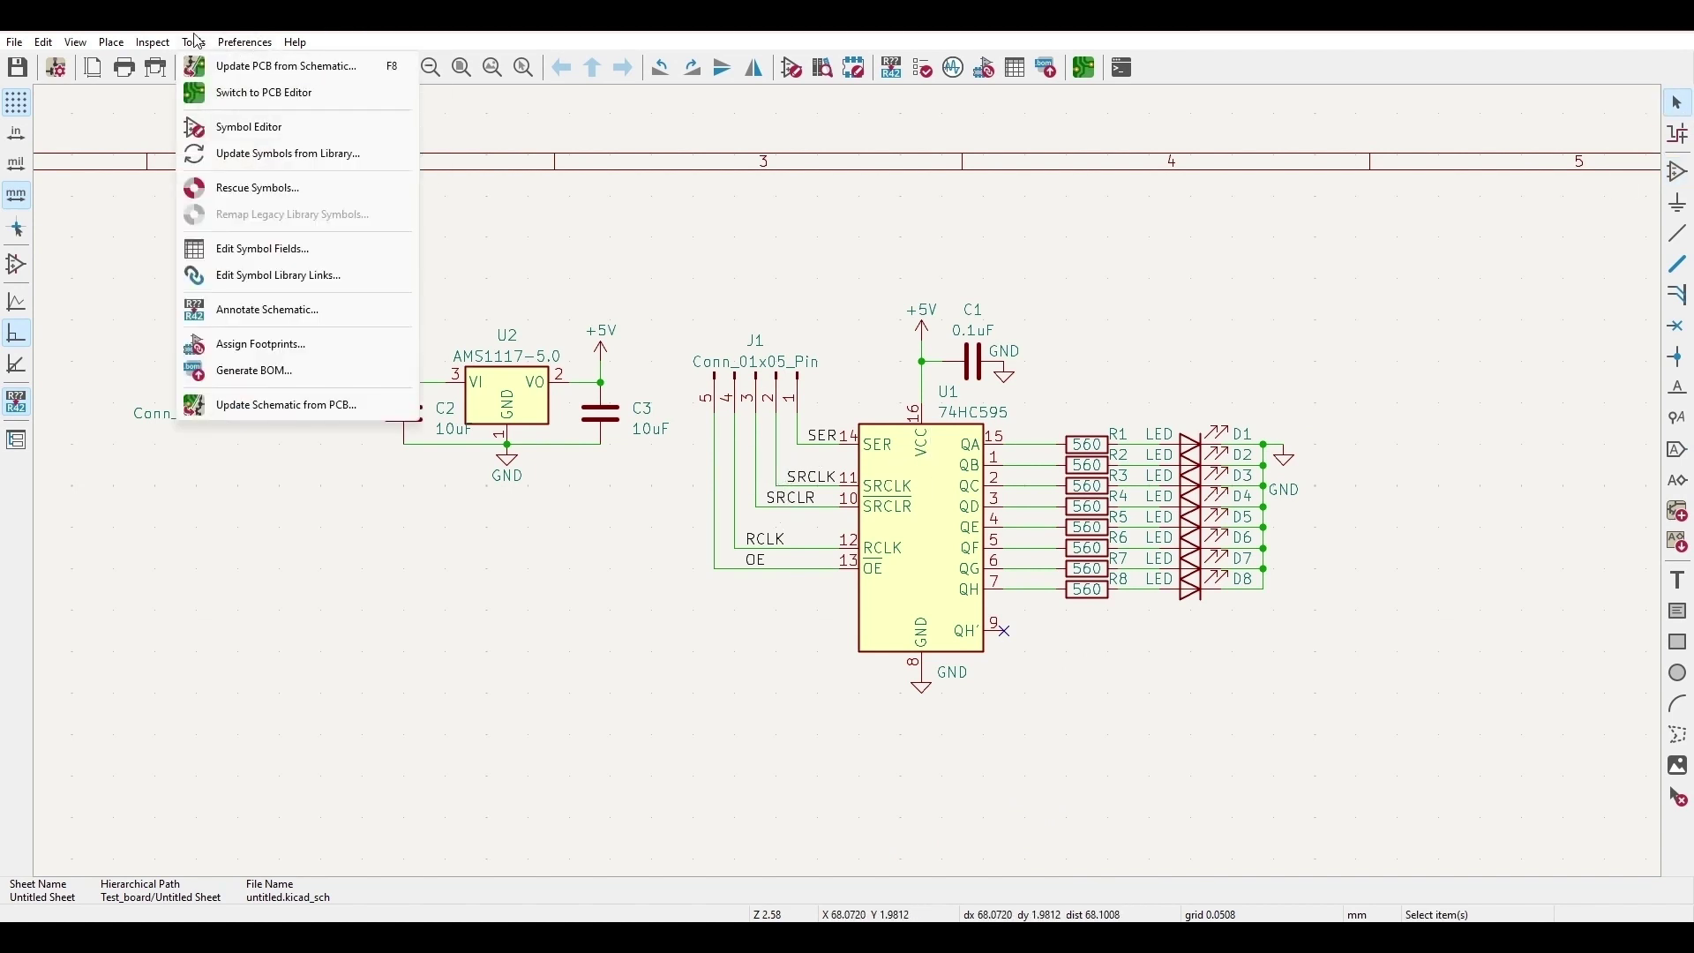
{"action": "left_click", "coordinate": [254, 346]}
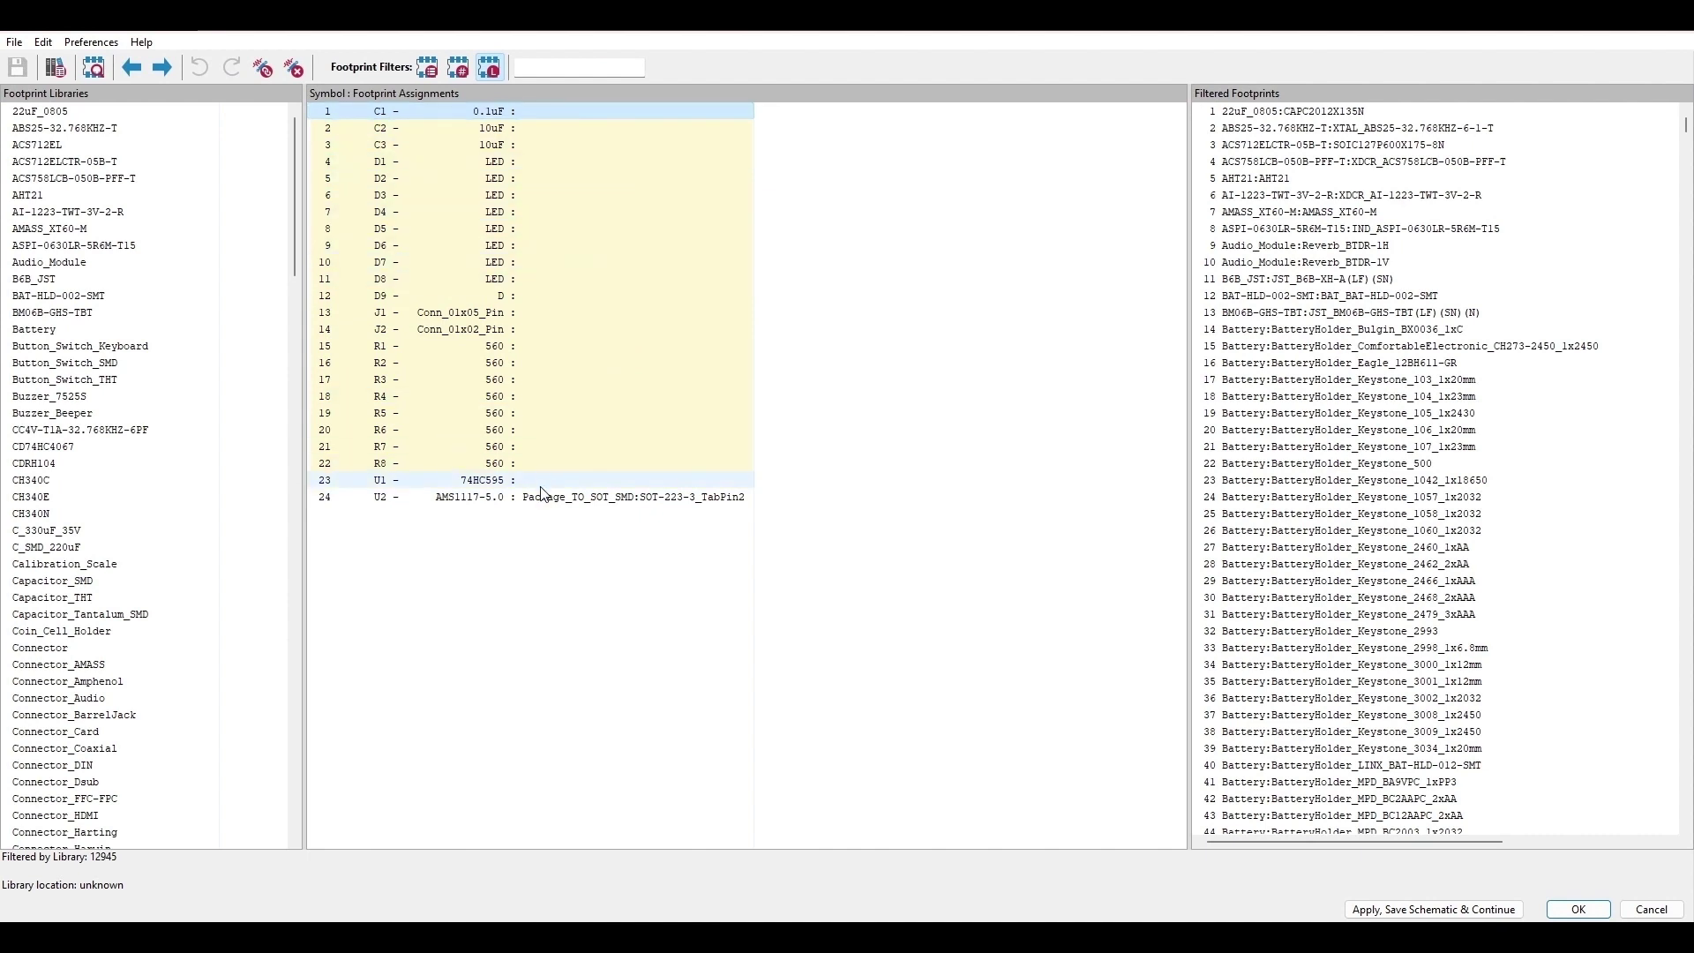
Step: Assign the footprint Capacitor_SMD:C_1206_3216Metric_Pad1.33x1.80mm_HandSolder to the 0.1uF capacitor C1
{"action": "left_click", "coordinate": [541, 483]}
{"action": "left_click", "coordinate": [545, 464]}
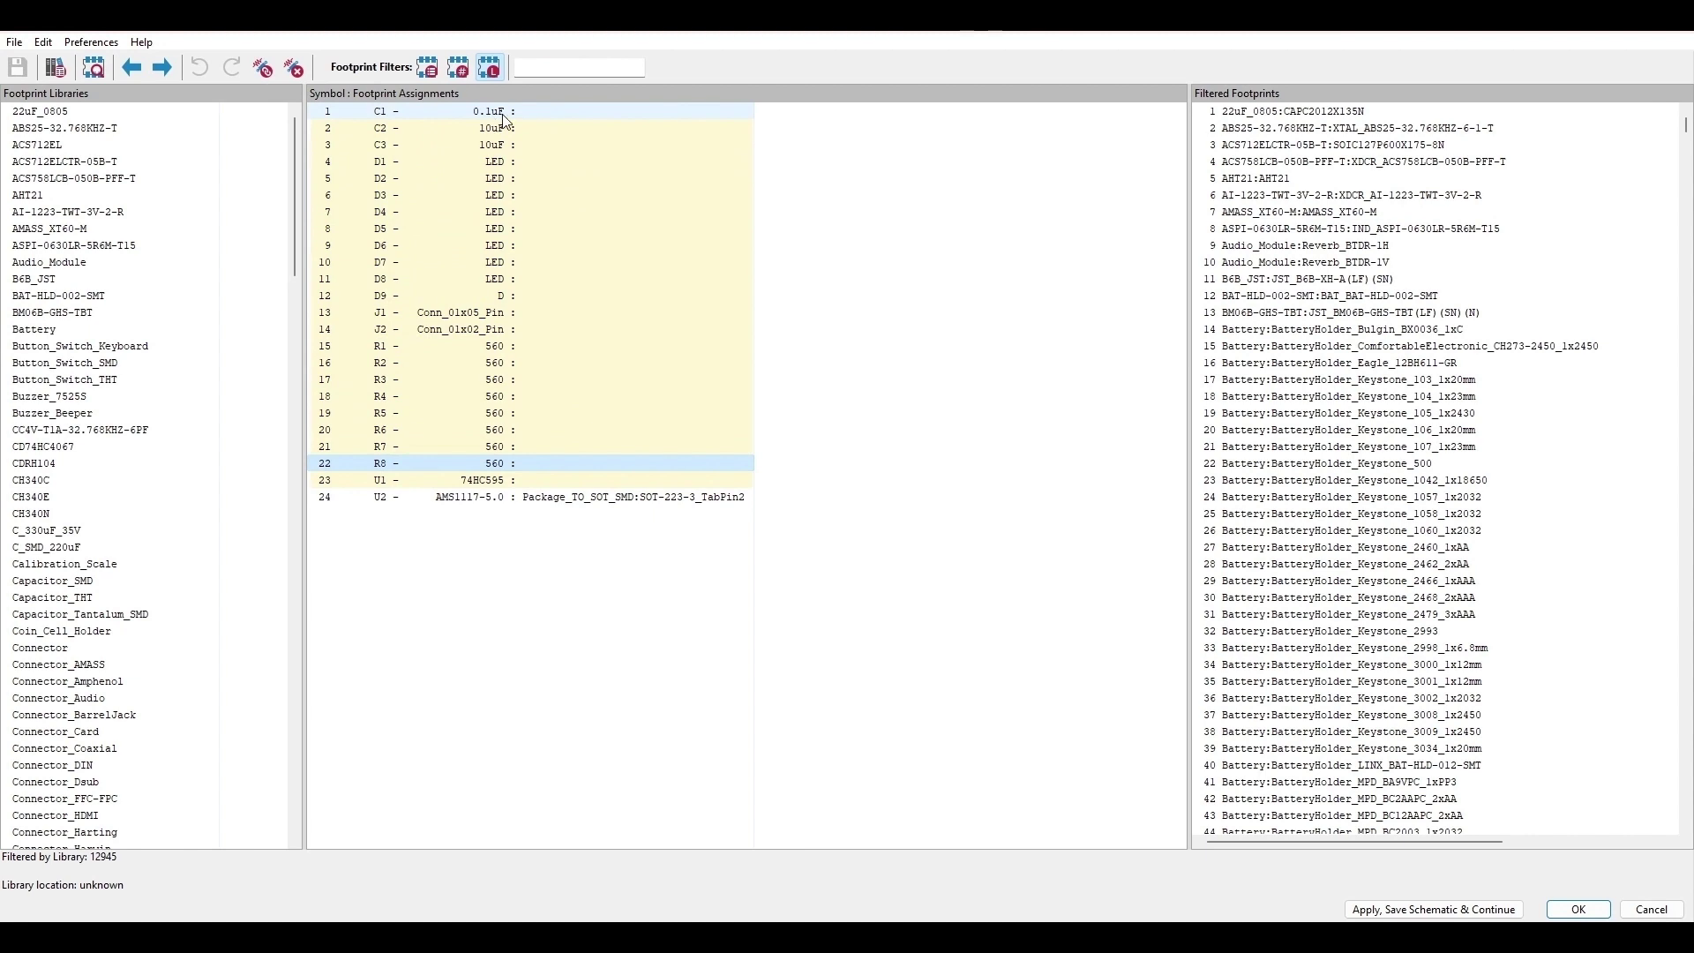
{"action": "left_click", "coordinate": [377, 115]}
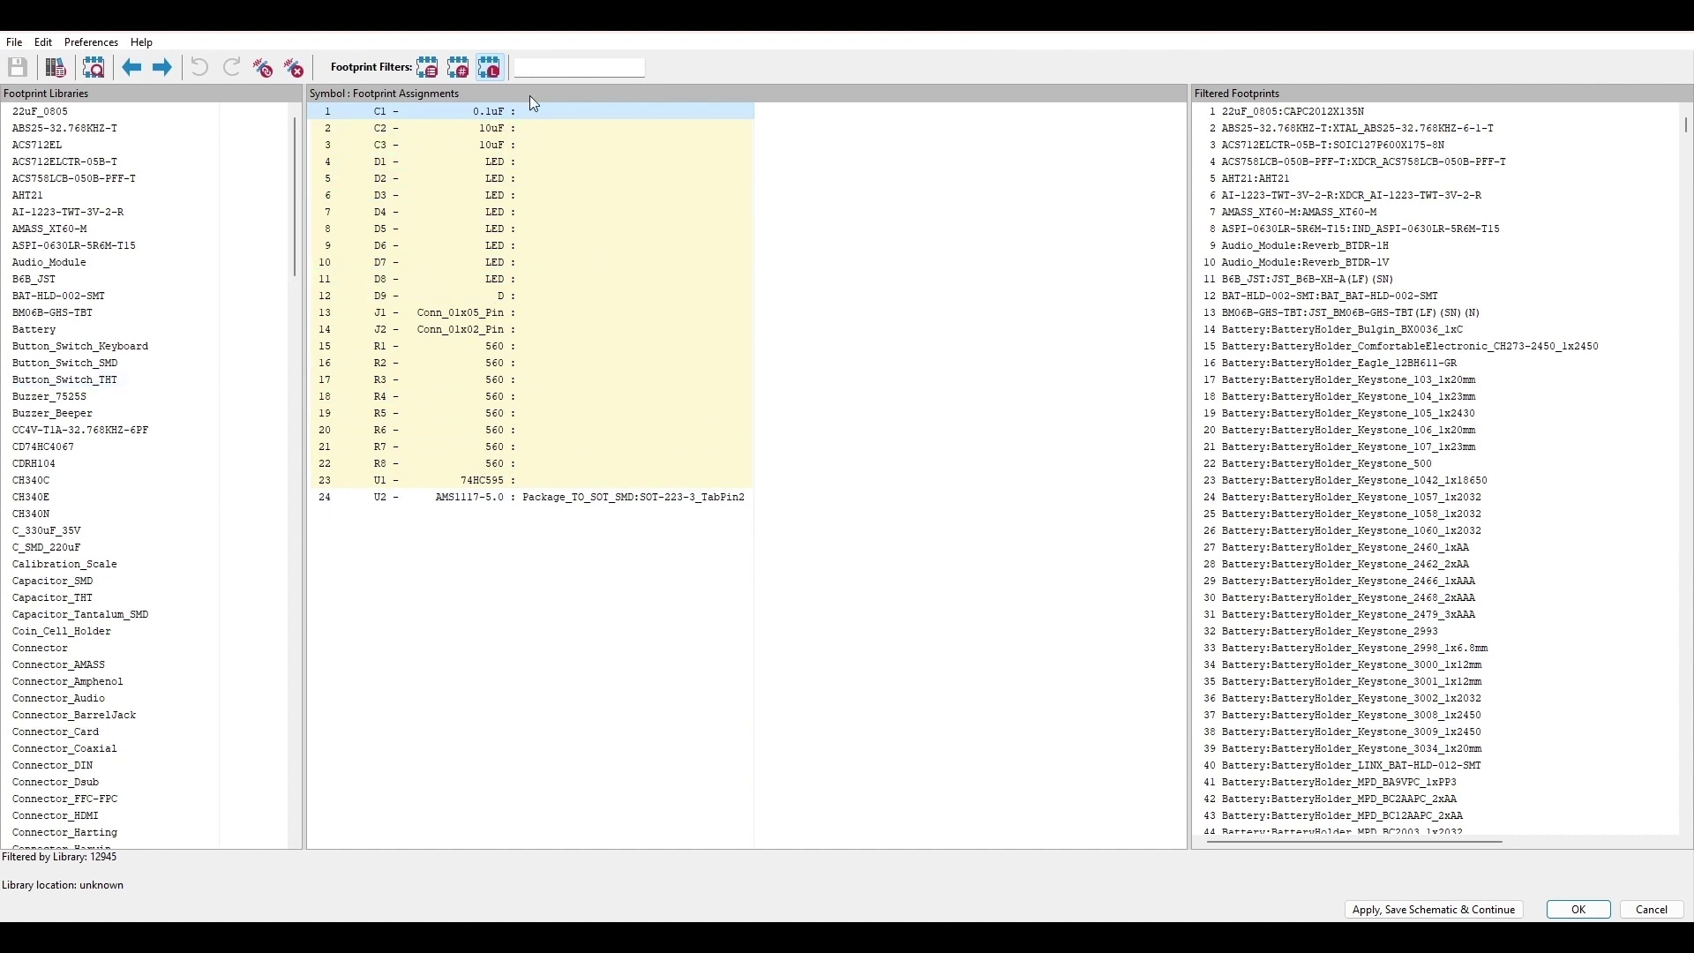
{"action": "scroll", "coordinate": [195, 306], "scroll_direction": "down", "scroll_amount": 7}
{"action": "scroll", "coordinate": [195, 307], "scroll_direction": "down", "scroll_amount": 1}
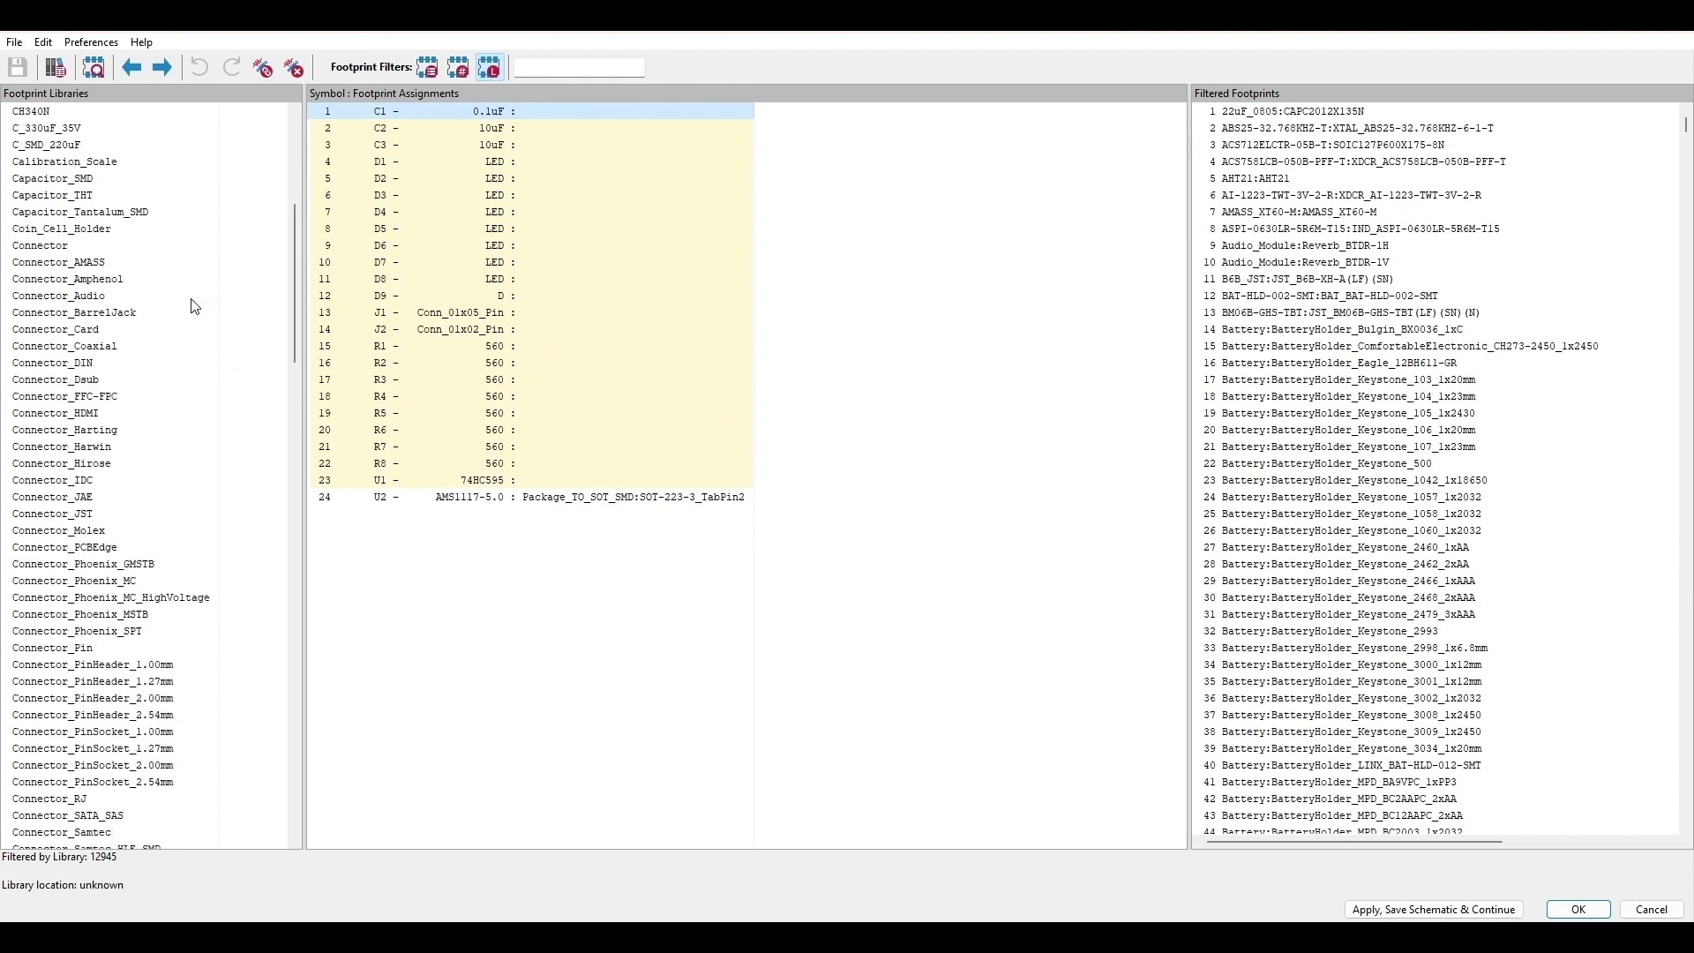
{"action": "scroll", "coordinate": [195, 306], "scroll_direction": "down", "scroll_amount": 9}
{"action": "scroll", "coordinate": [194, 305], "scroll_direction": "up", "scroll_amount": 15}
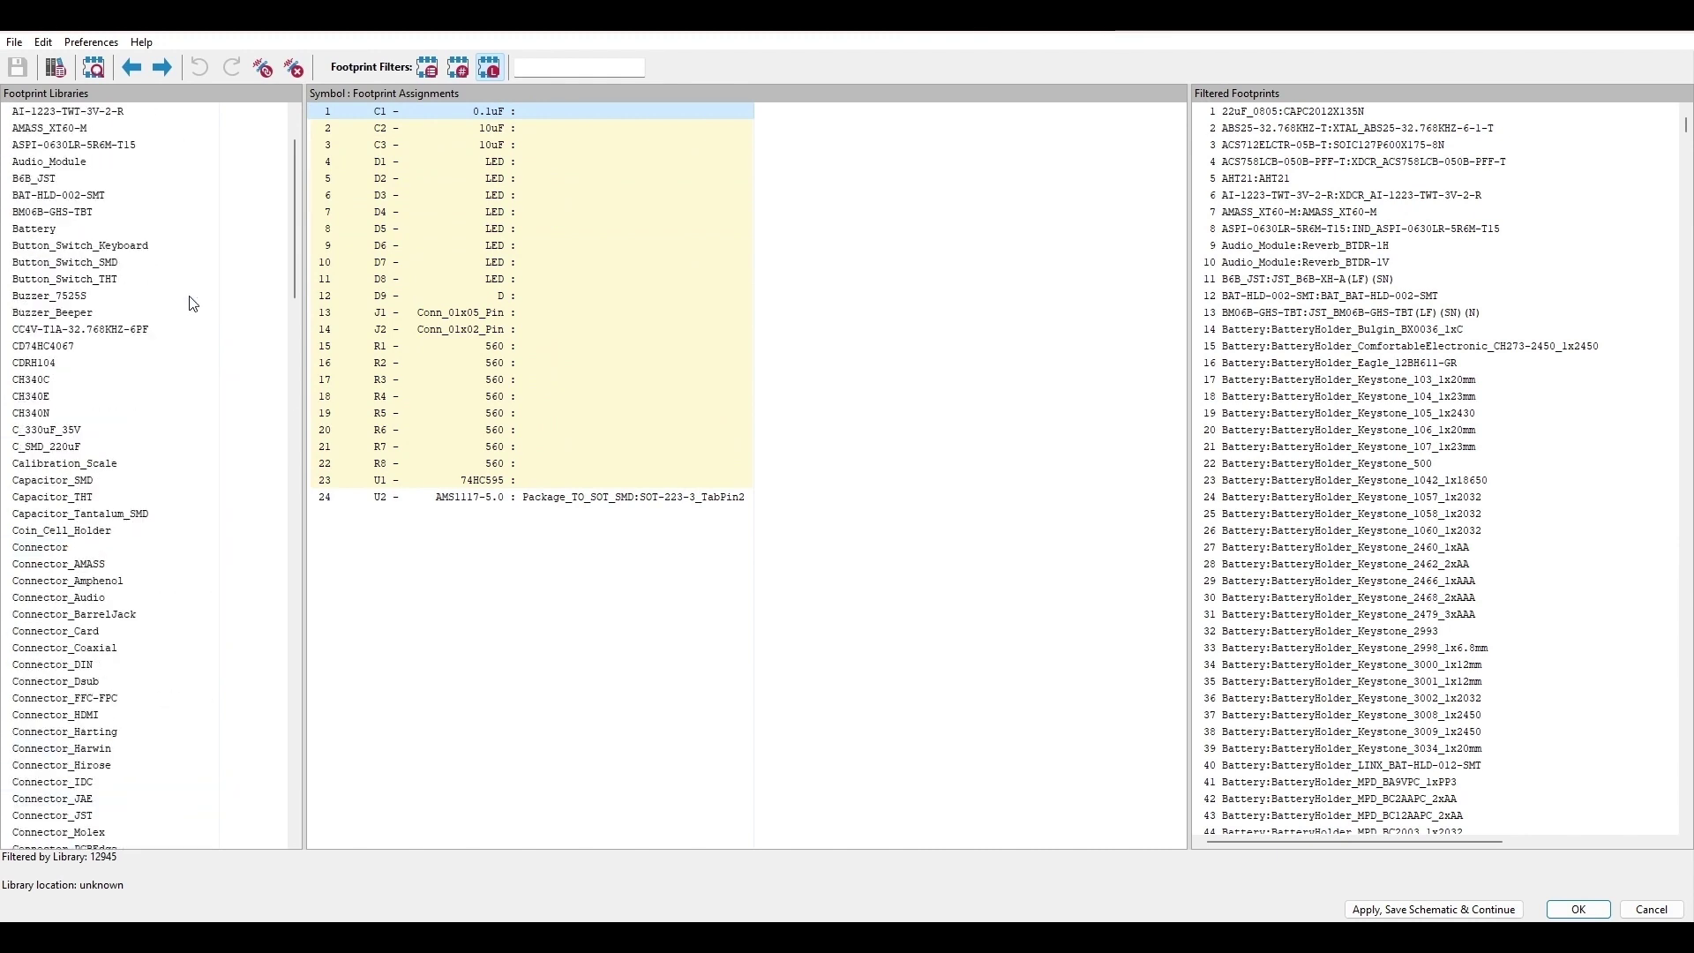
{"action": "scroll", "coordinate": [67, 438], "scroll_direction": "down", "scroll_amount": 2}
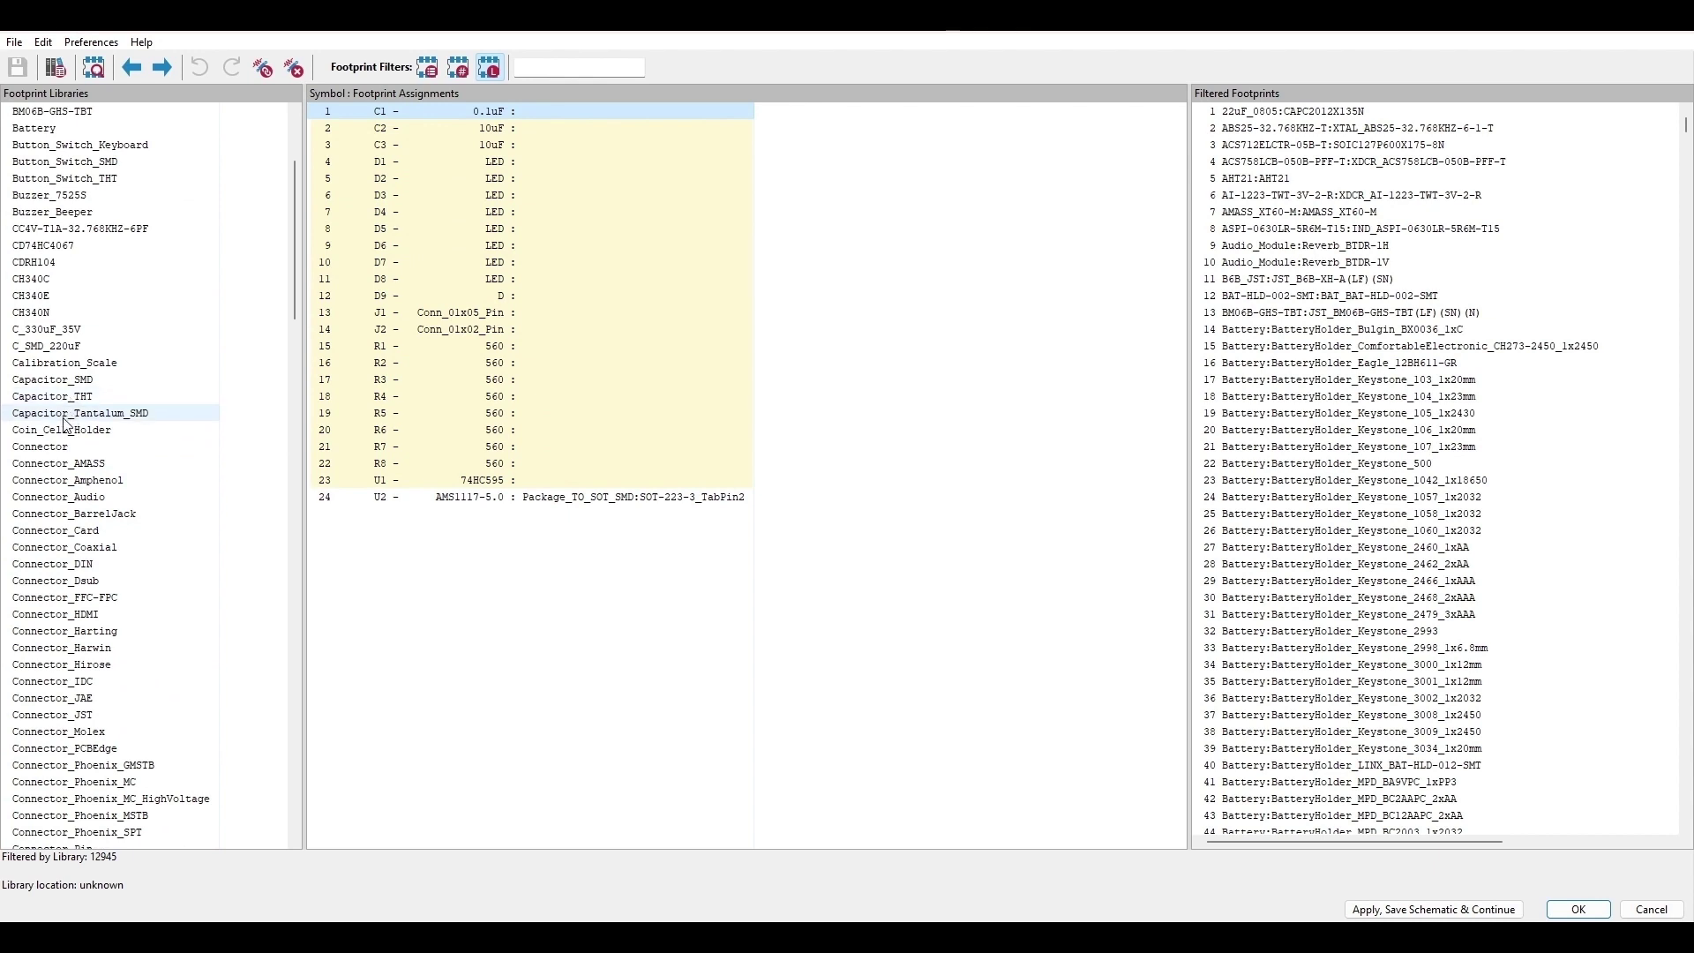
{"action": "left_click", "coordinate": [62, 380]}
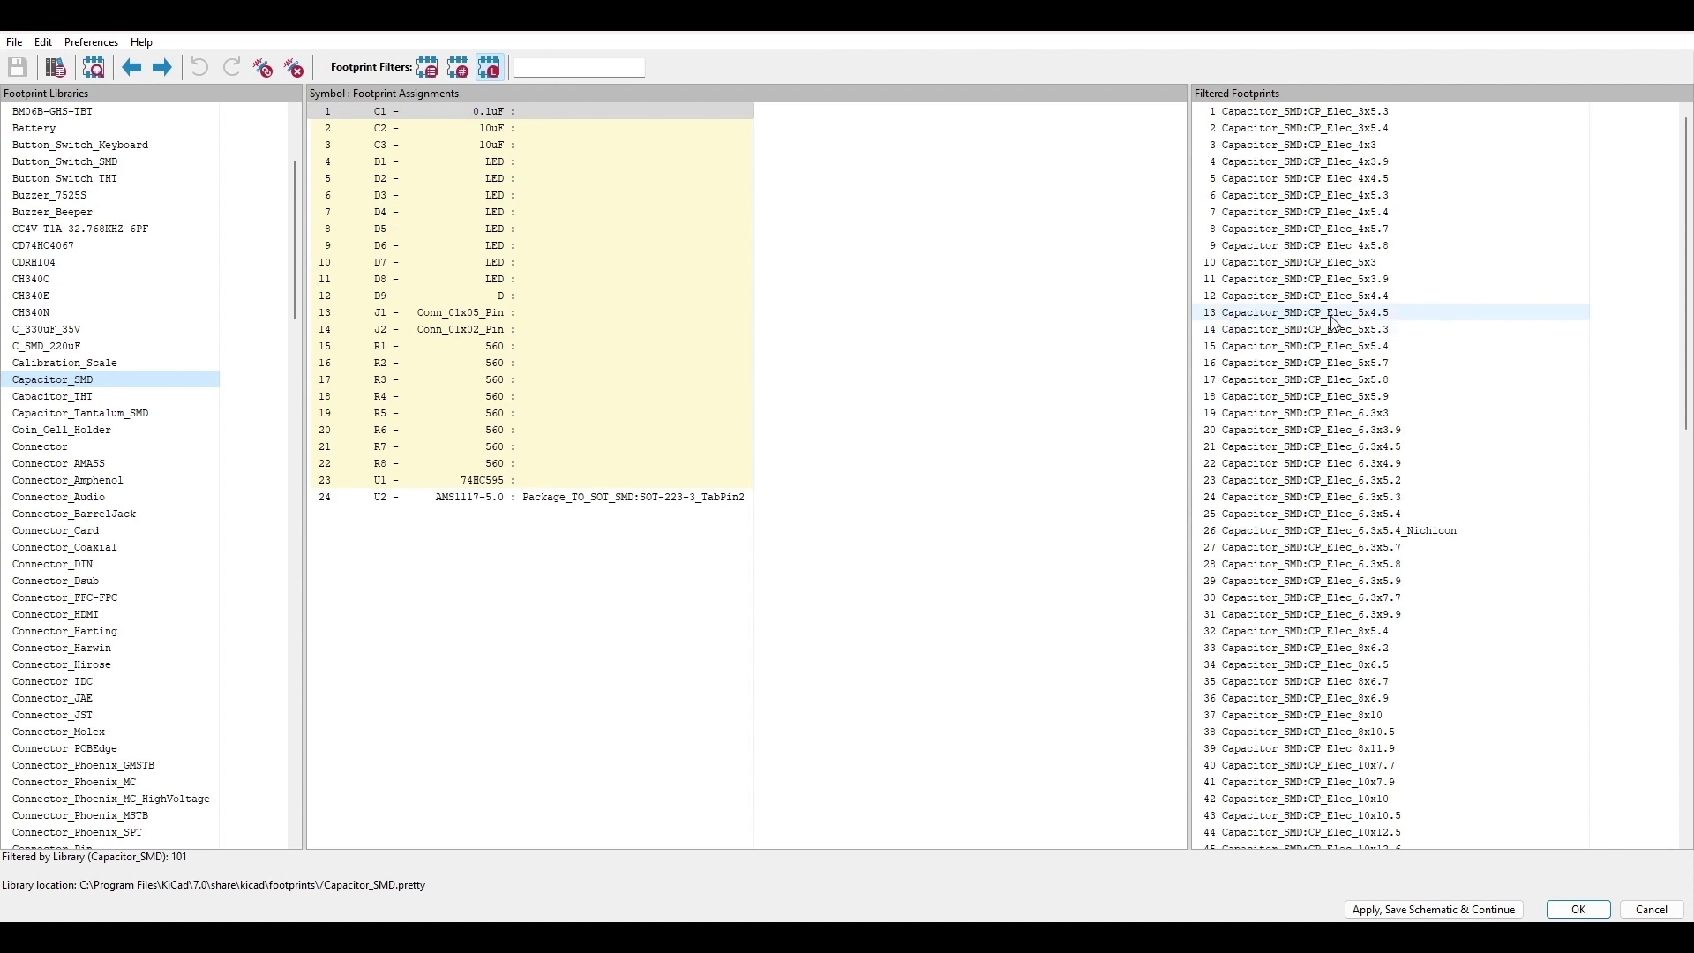
{"action": "scroll", "coordinate": [1420, 476], "scroll_direction": "down", "scroll_amount": 12}
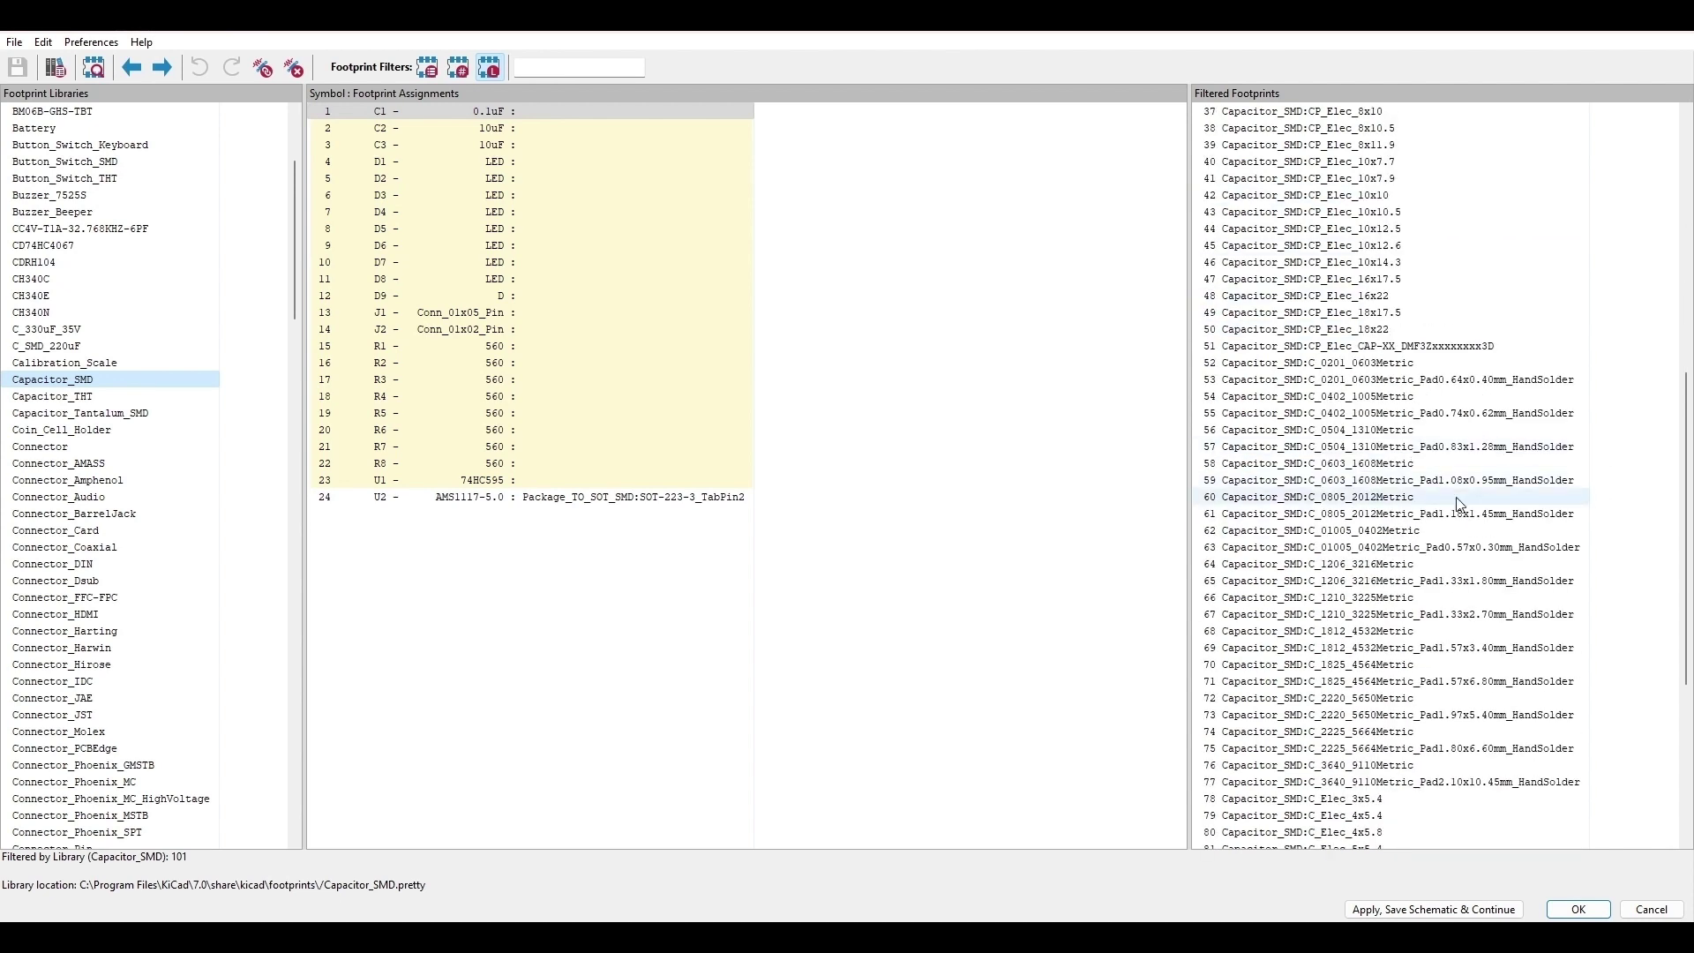
{"action": "left_click", "coordinate": [1351, 581]}
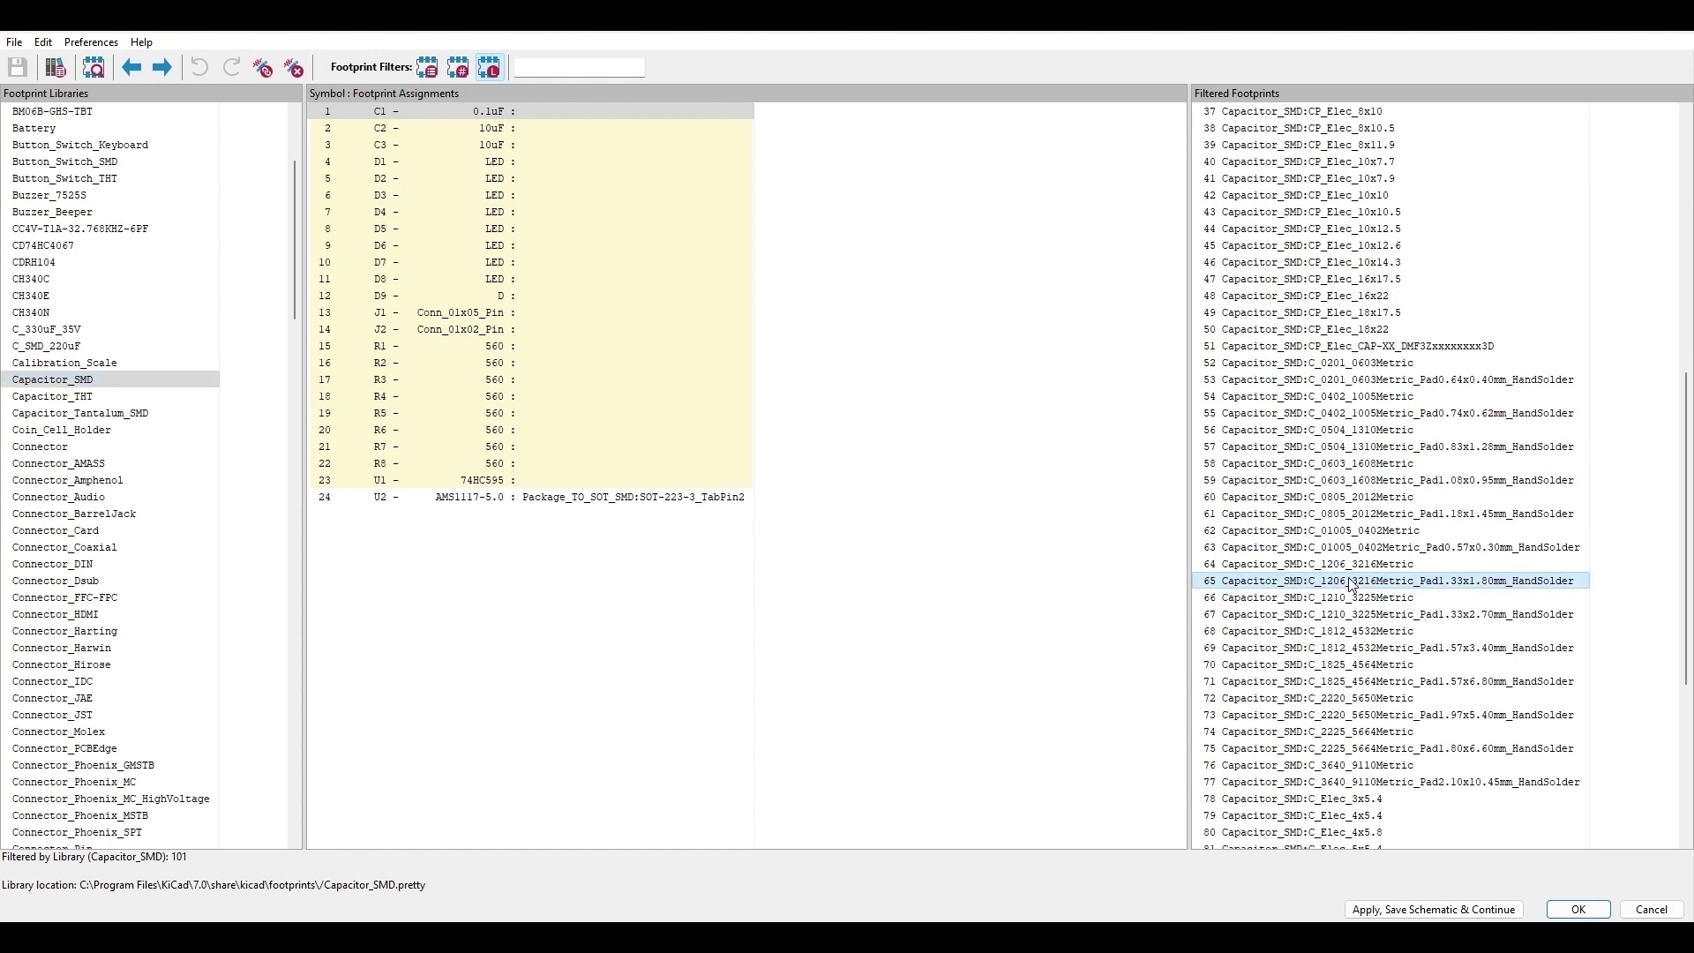
{"action": "double_click", "coordinate": [1351, 581]}
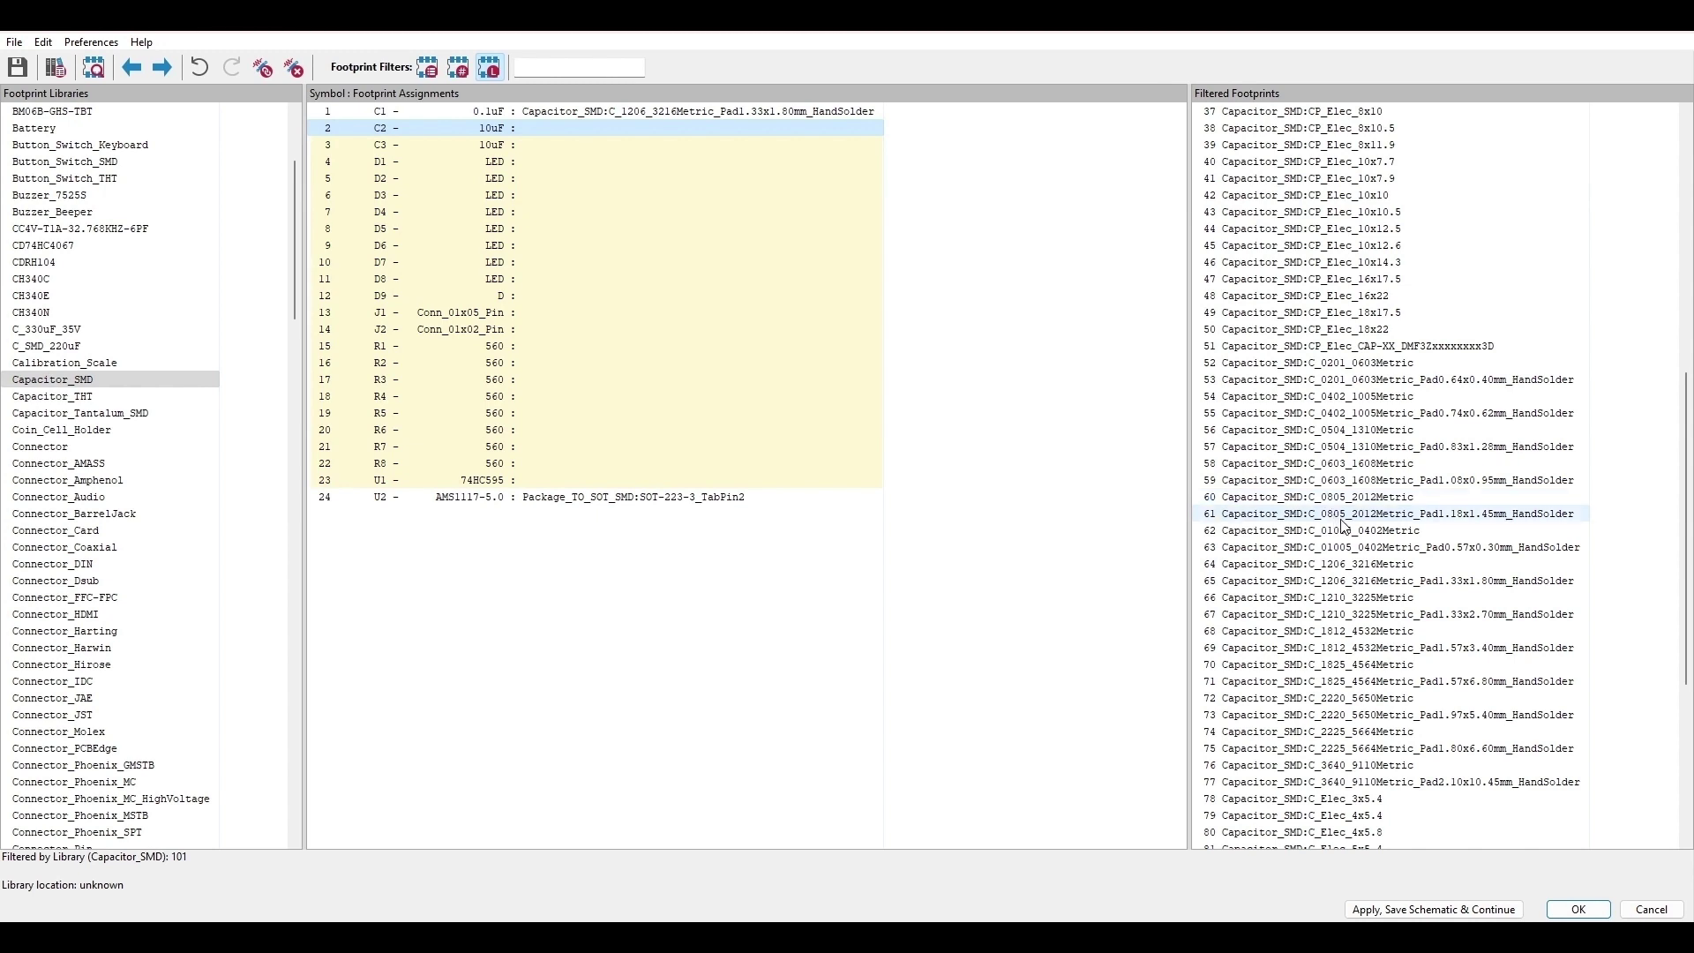
Step: Assign the same C_1206_3216Metric_Pad1.33x1.80mm_HandSolder footprint to the 10uF capacitors C2 and C3
{"action": "left_click", "coordinate": [1362, 582]}
{"action": "double_click", "coordinate": [1361, 582]}
{"action": "double_click", "coordinate": [1362, 583]}
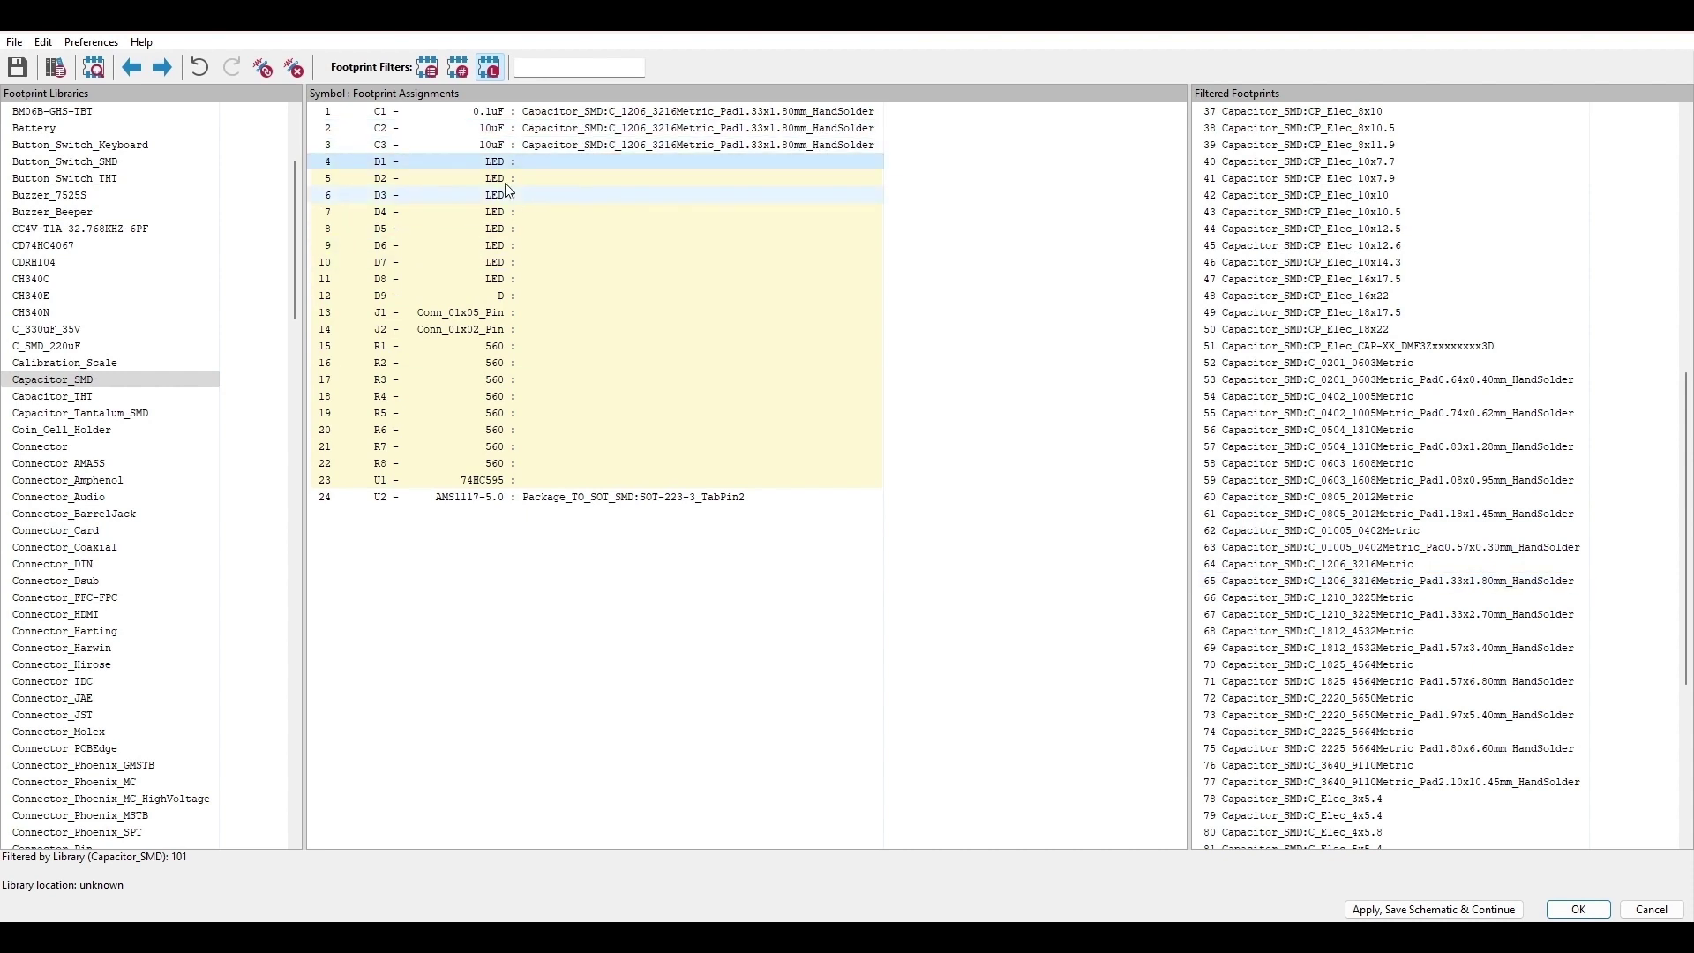
Step: Assign the footprint LED_SMD:LED_1206_3216Metric_Pad1.42x1.75mm_HandSolder to all eight LEDs, D1 to D8
{"action": "scroll", "coordinate": [115, 482], "scroll_direction": "down", "scroll_amount": 15}
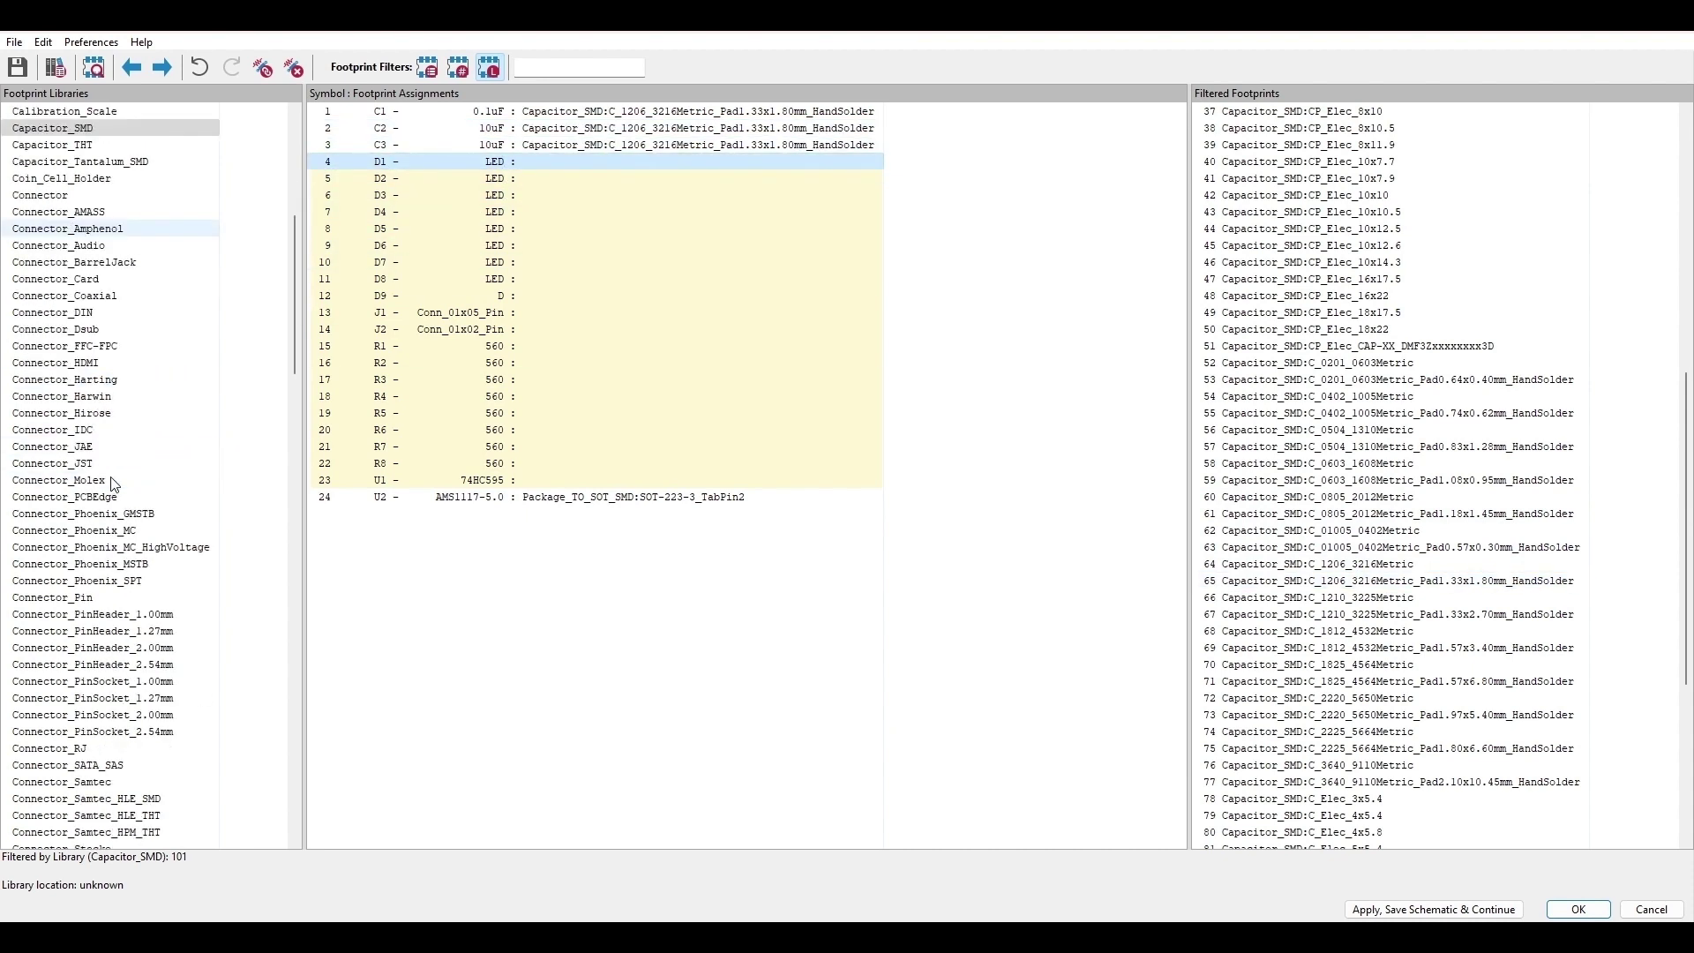
{"action": "scroll", "coordinate": [114, 482], "scroll_direction": "down", "scroll_amount": 4}
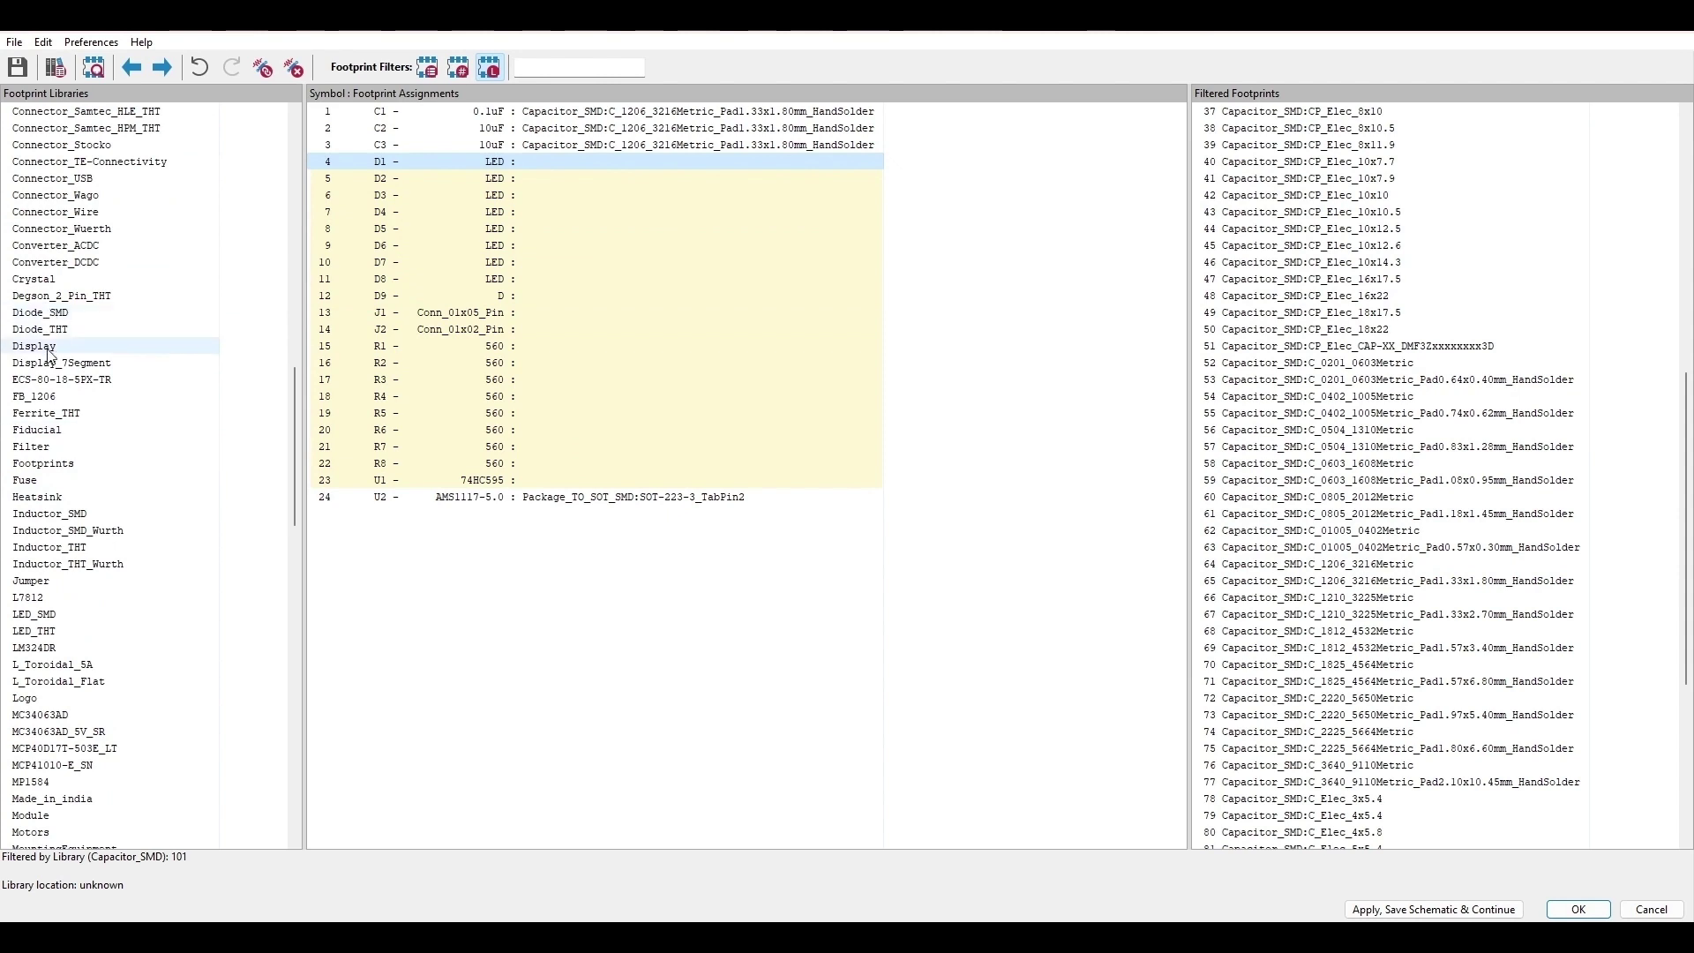
{"action": "left_click", "coordinate": [35, 614]}
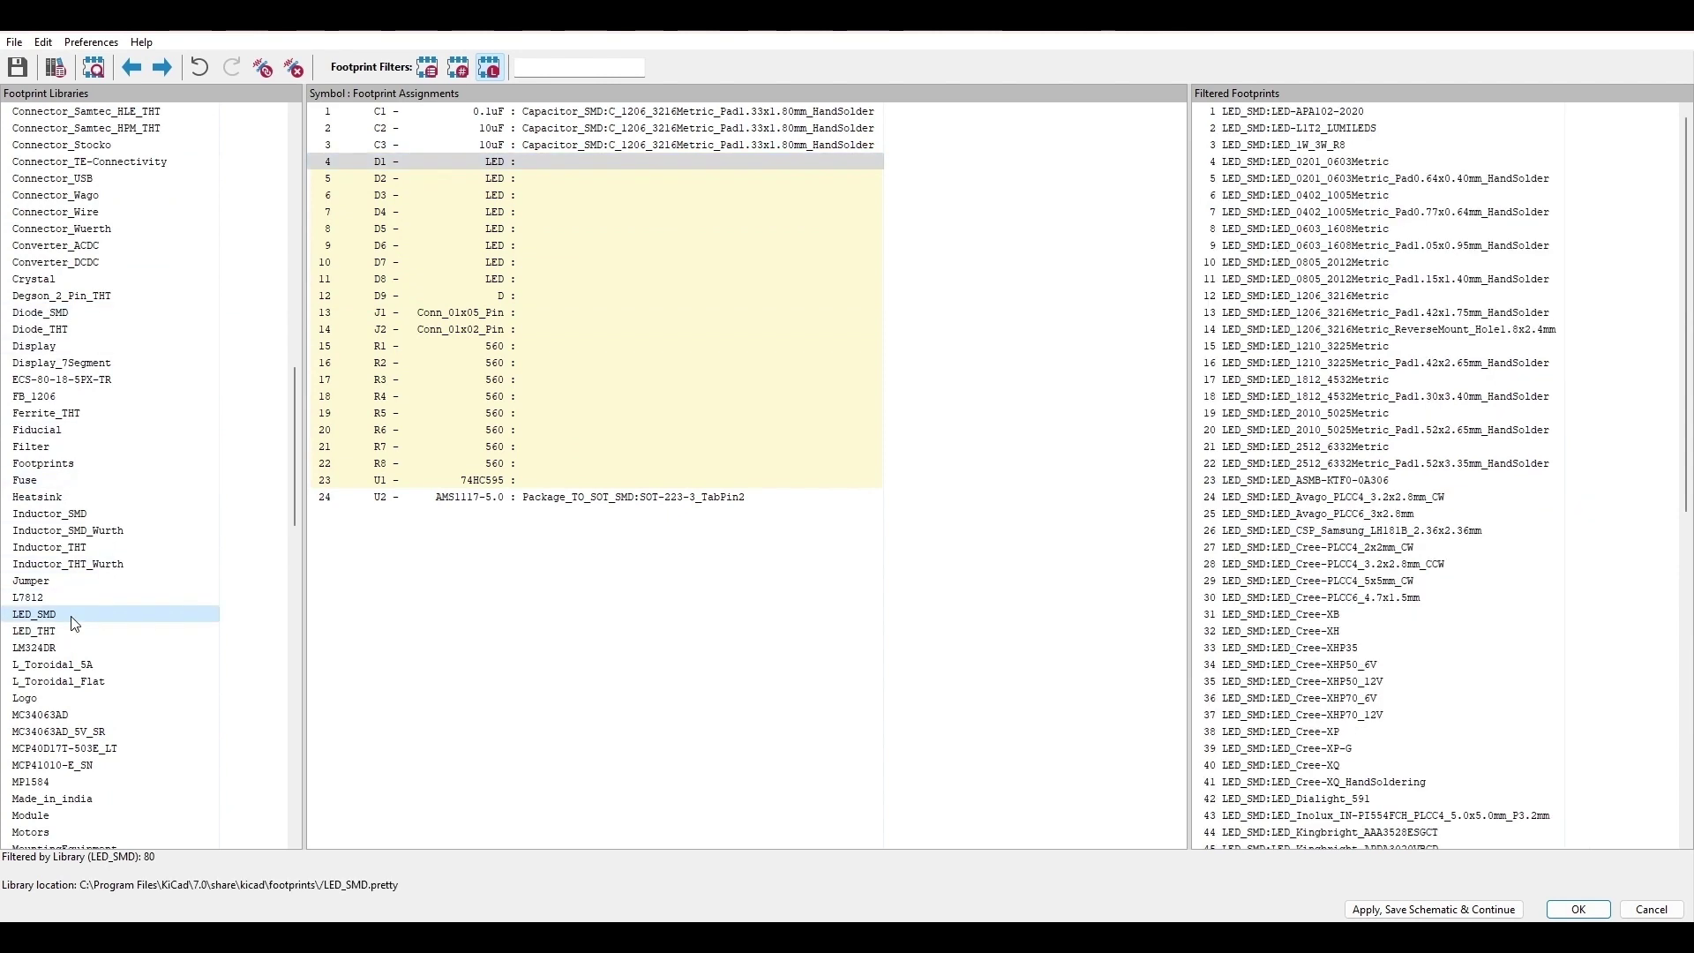
{"action": "double_click", "coordinate": [1340, 312]}
{"action": "double_click", "coordinate": [1340, 312]}
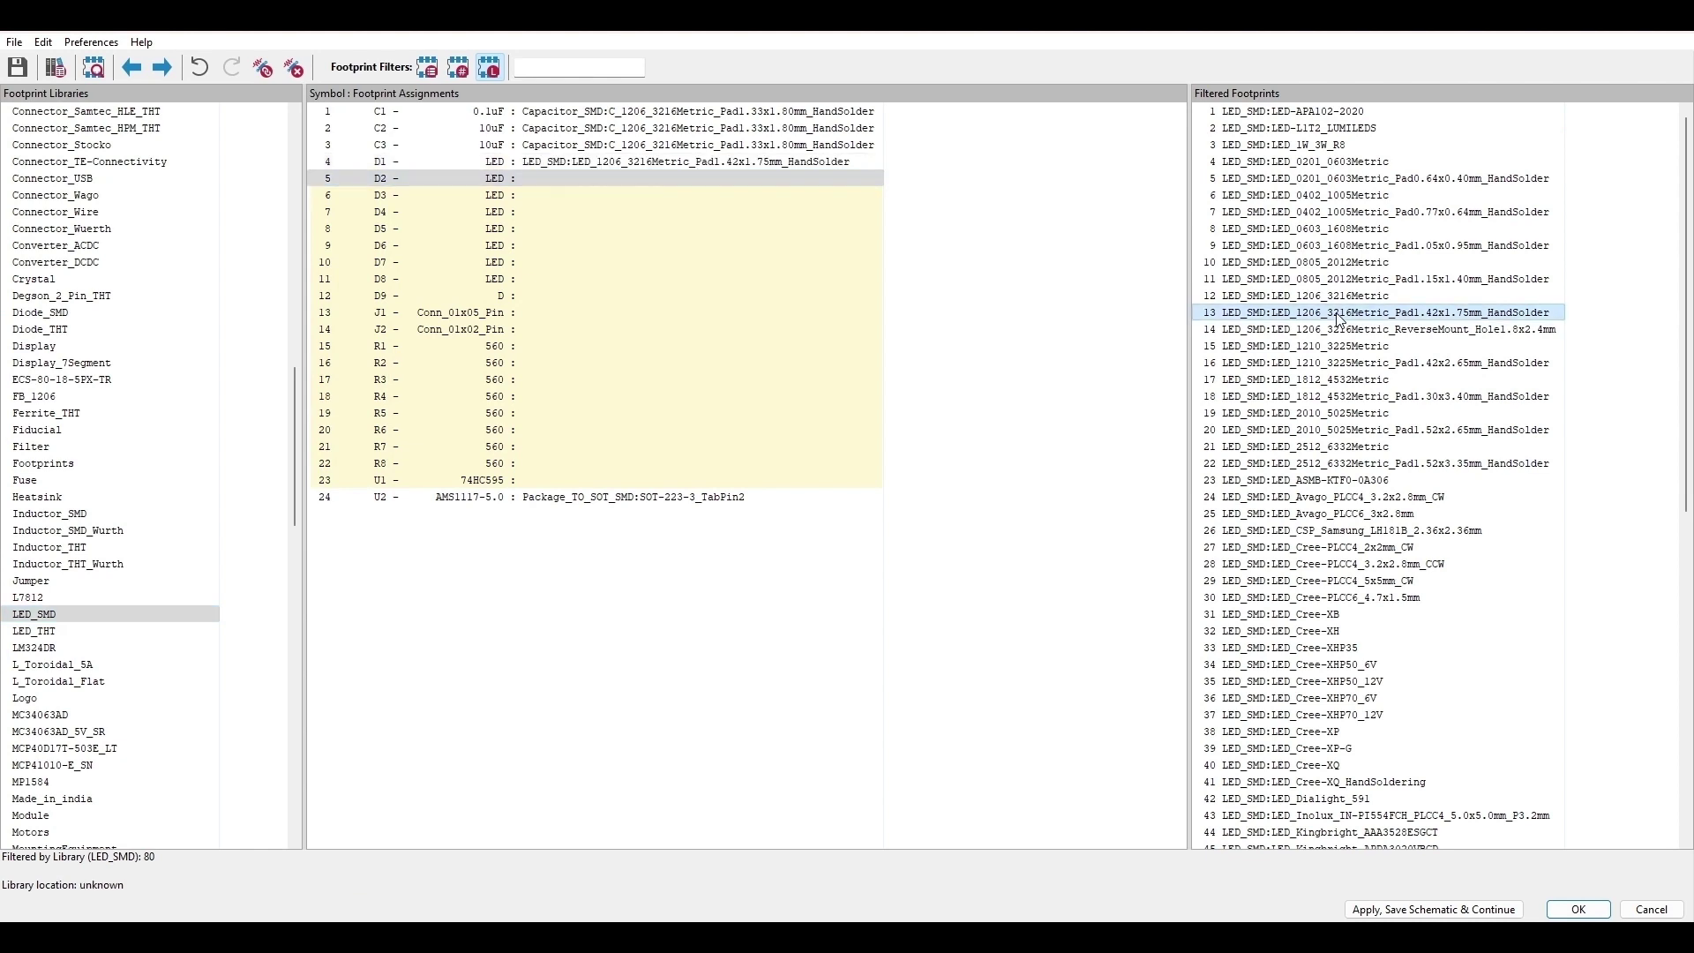
{"action": "double_click", "coordinate": [1340, 313]}
{"action": "double_click", "coordinate": [1340, 312]}
{"action": "double_click", "coordinate": [1341, 313]}
{"action": "double_click", "coordinate": [1341, 312]}
{"action": "double_click", "coordinate": [1340, 312]}
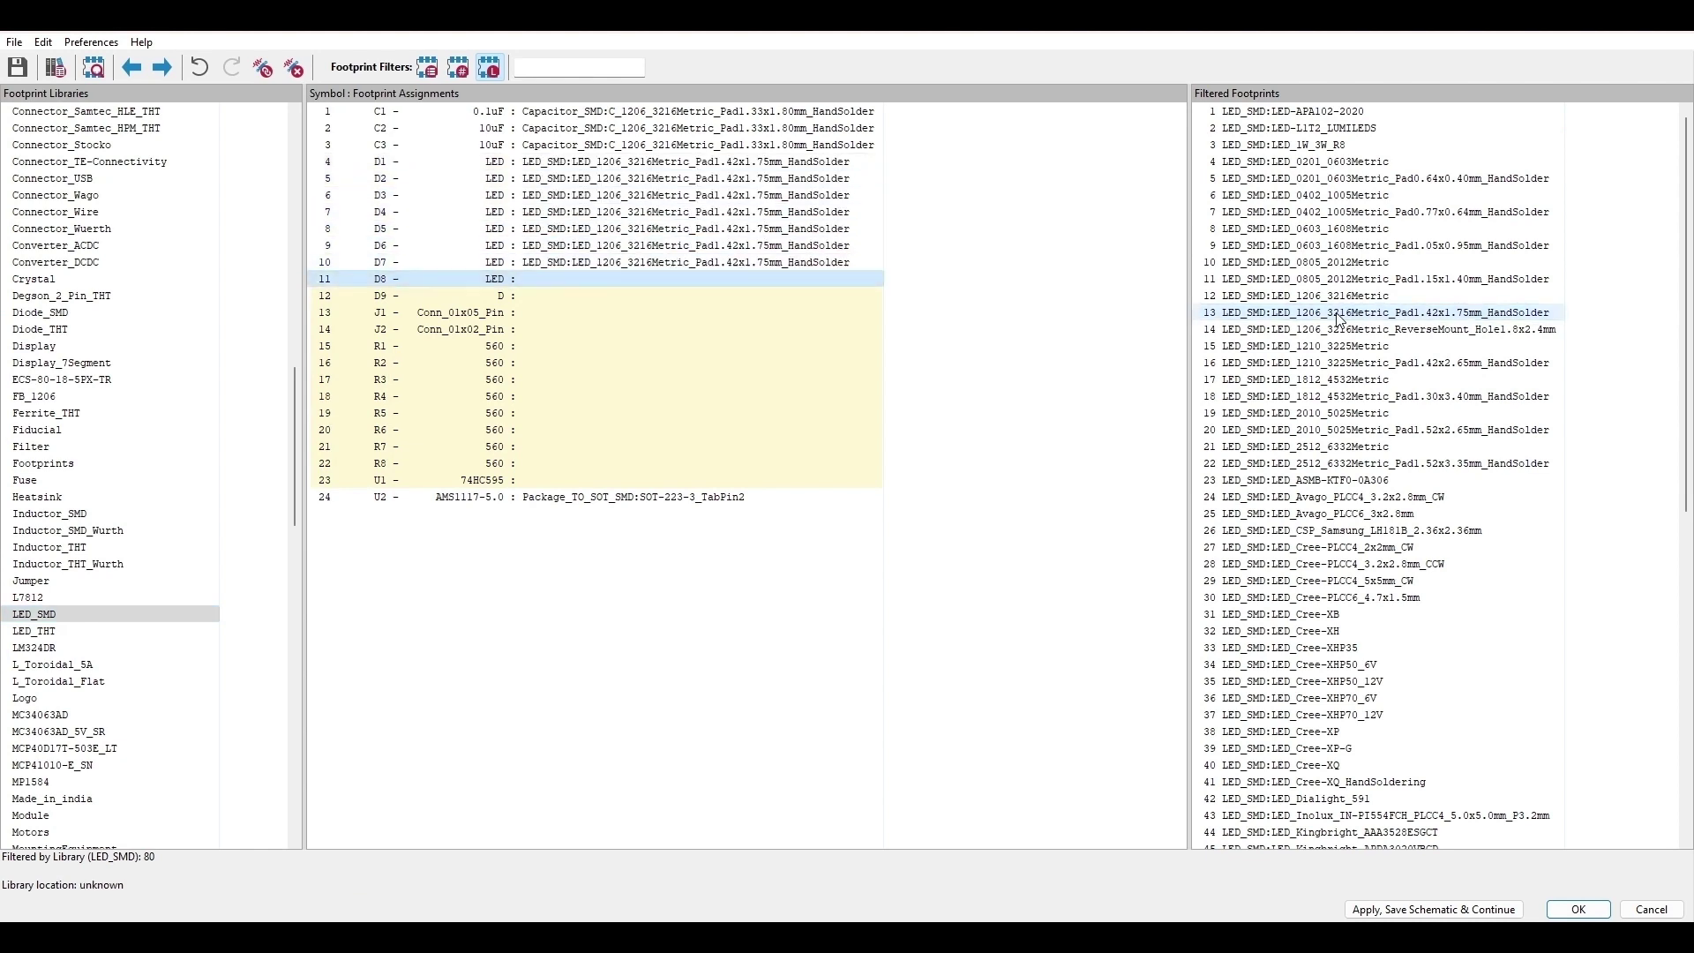
{"action": "double_click", "coordinate": [1340, 313]}
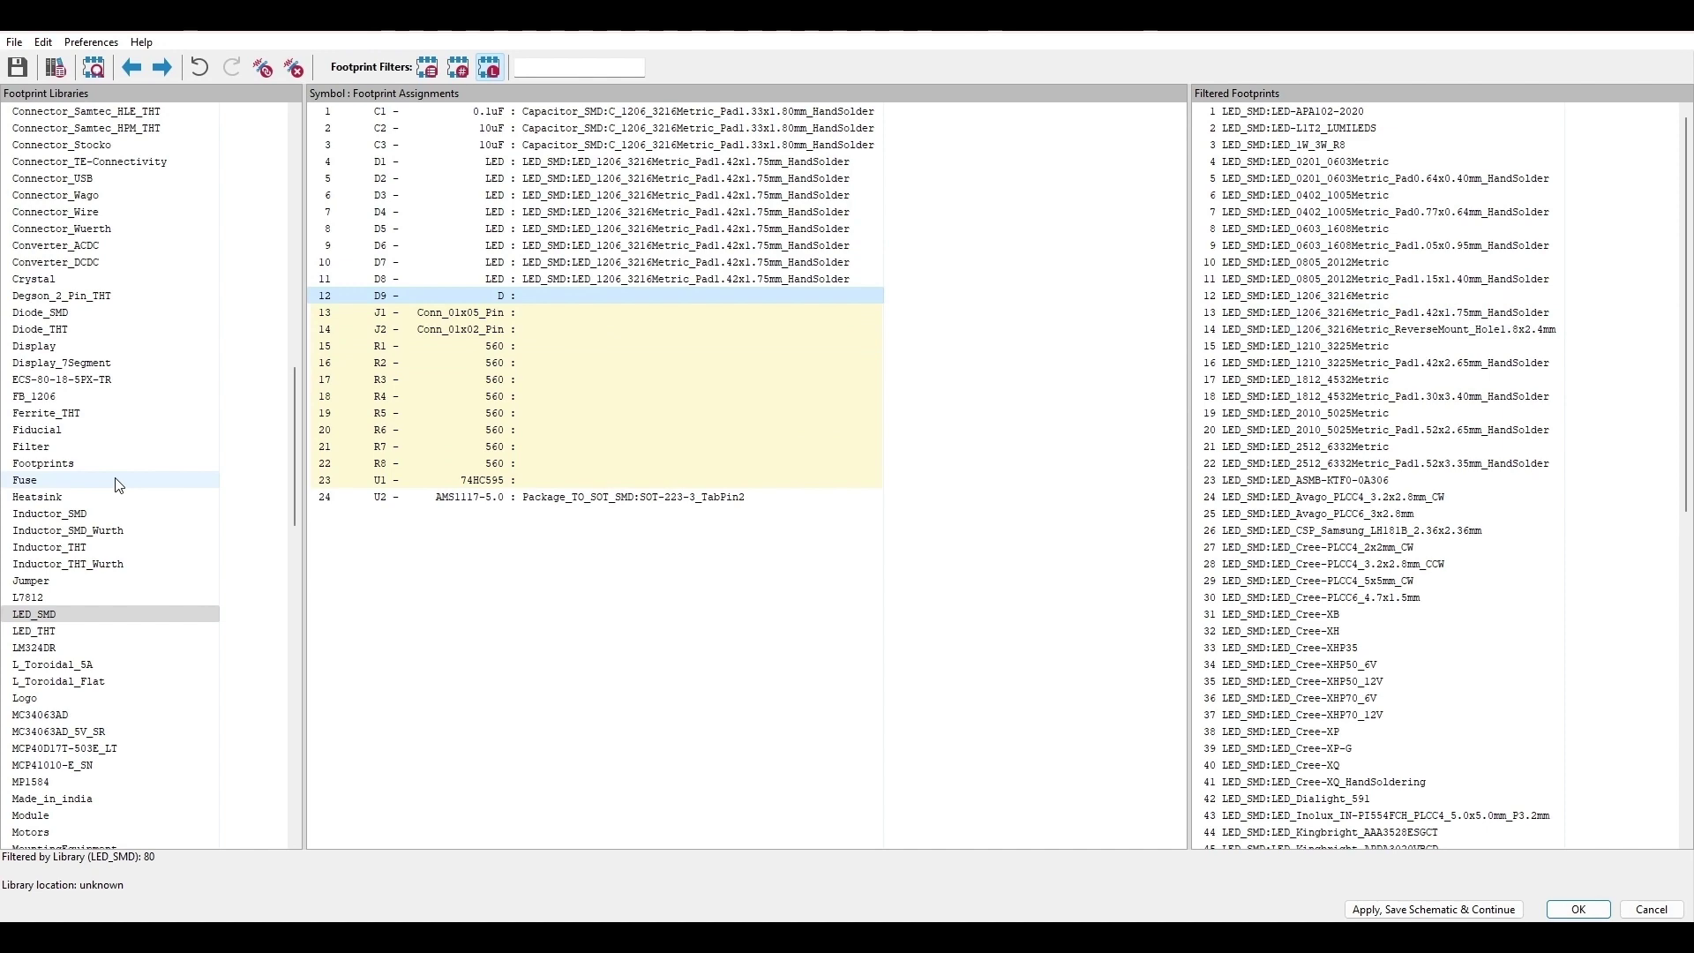
Step: Assign the footprint SODFL4725X110N from the SS34 library to diode D9
{"action": "scroll", "coordinate": [118, 485], "scroll_direction": "down", "scroll_amount": 13}
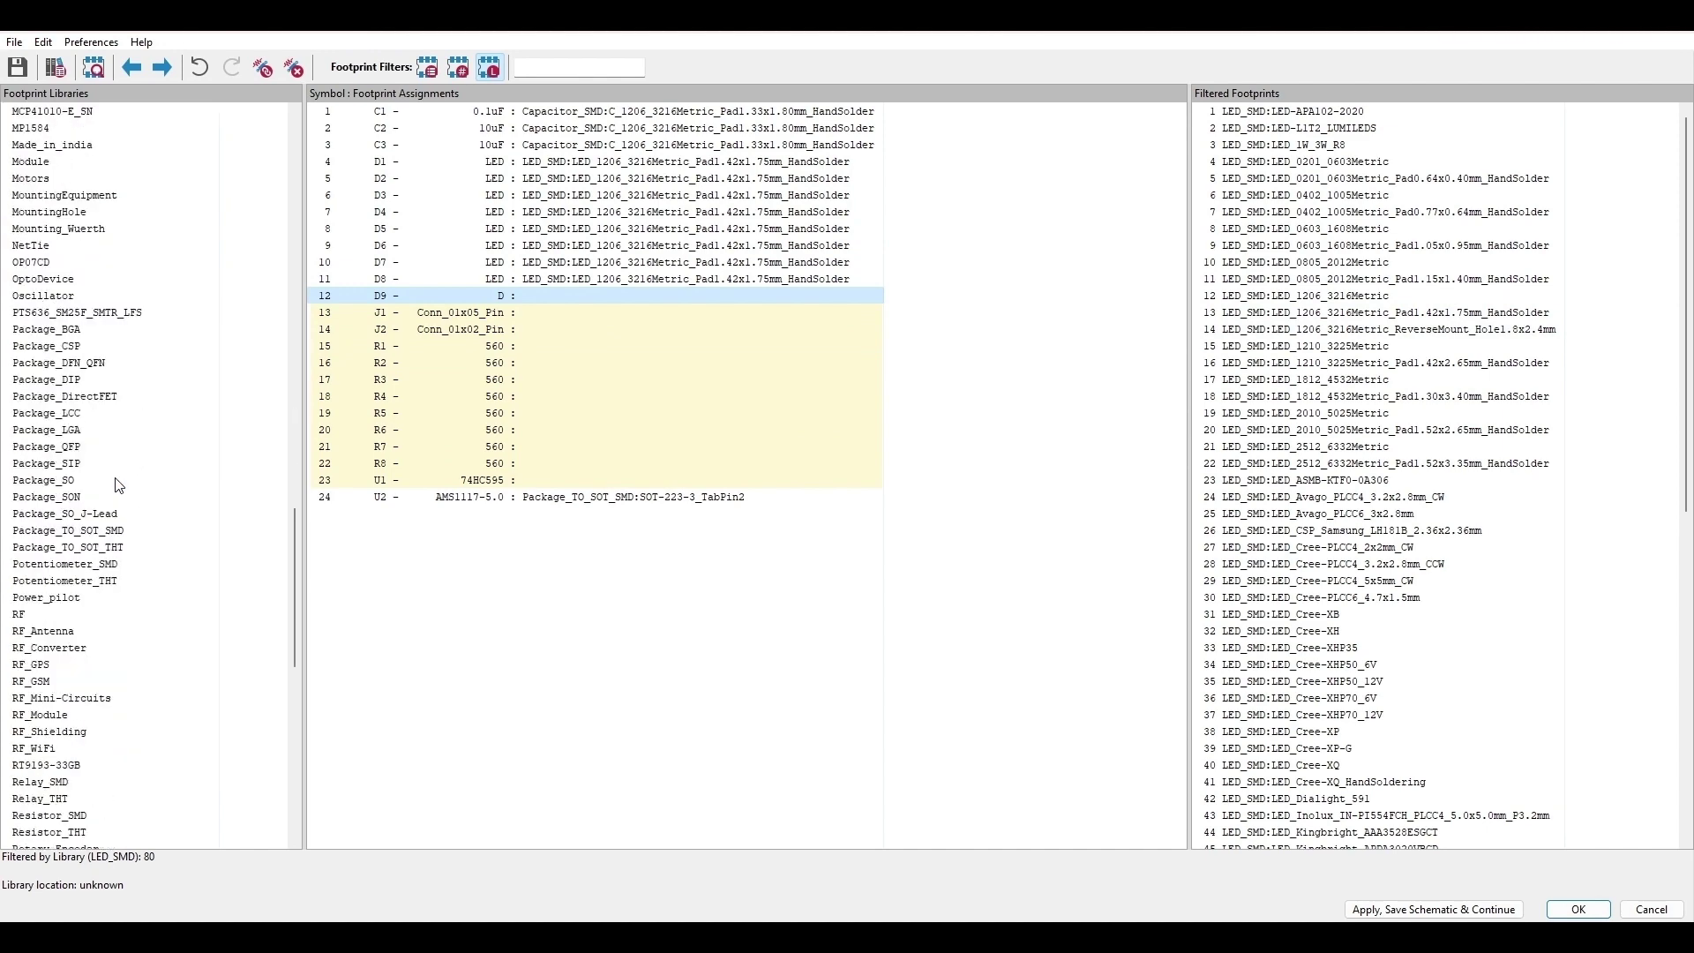
{"action": "scroll", "coordinate": [119, 485], "scroll_direction": "down", "scroll_amount": 9}
{"action": "scroll", "coordinate": [121, 477], "scroll_direction": "down", "scroll_amount": 3}
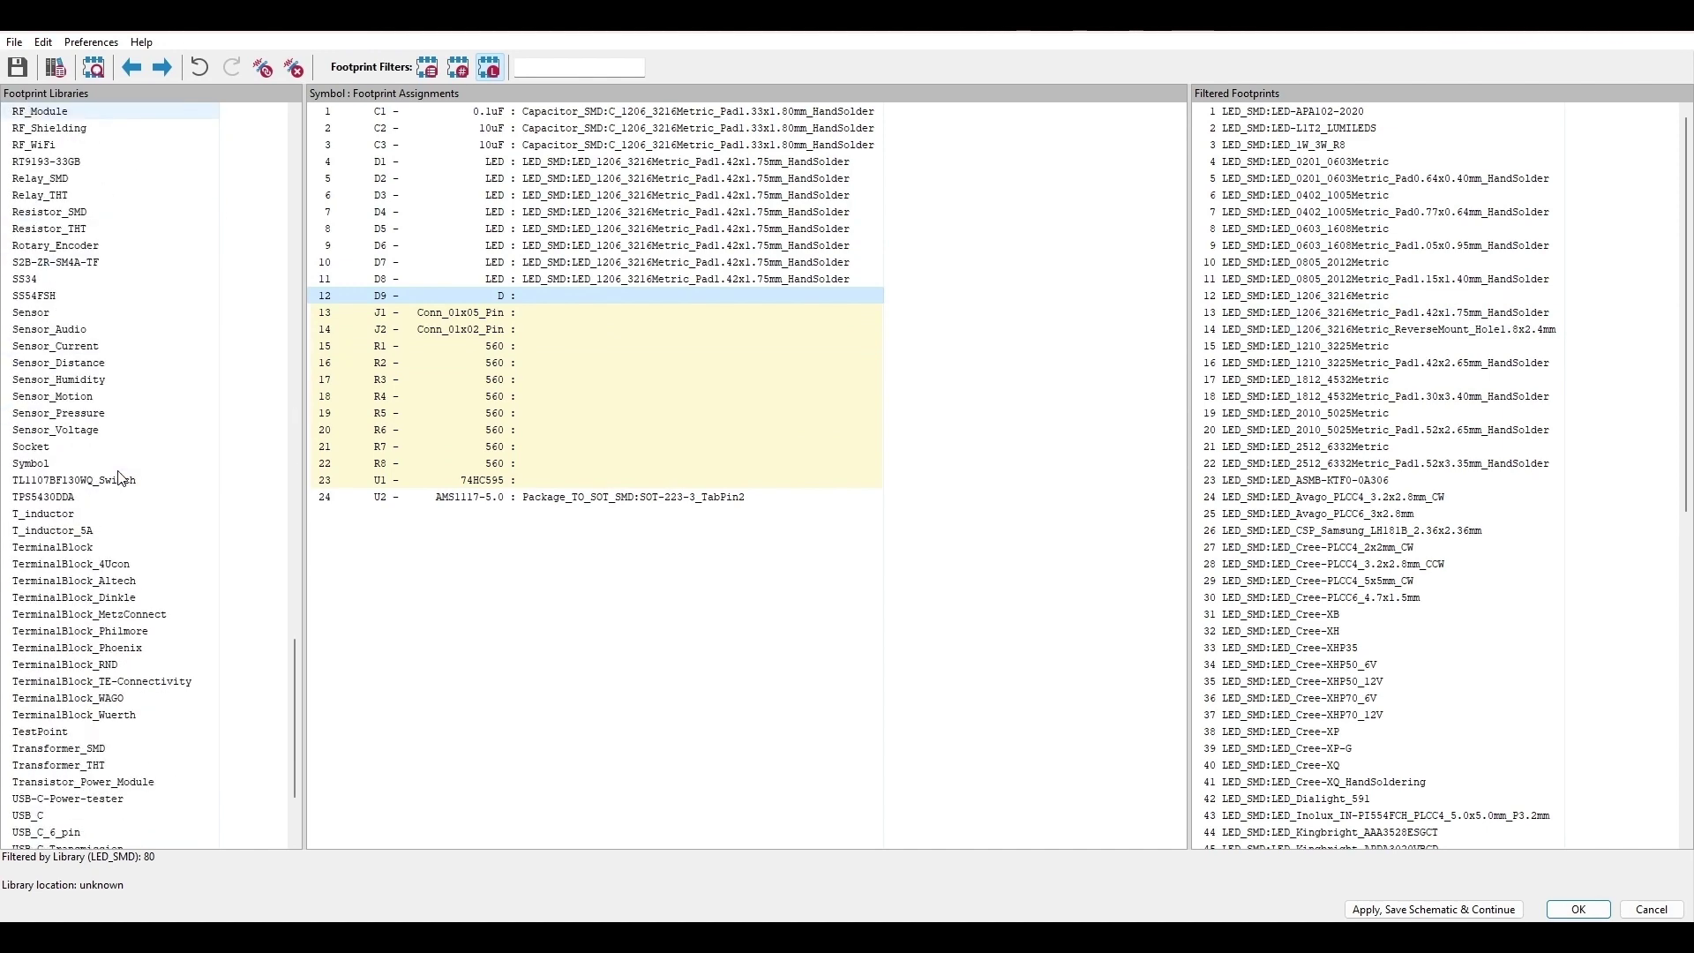
{"action": "scroll", "coordinate": [121, 478], "scroll_direction": "up", "scroll_amount": 4}
{"action": "scroll", "coordinate": [121, 478], "scroll_direction": "down", "scroll_amount": 3}
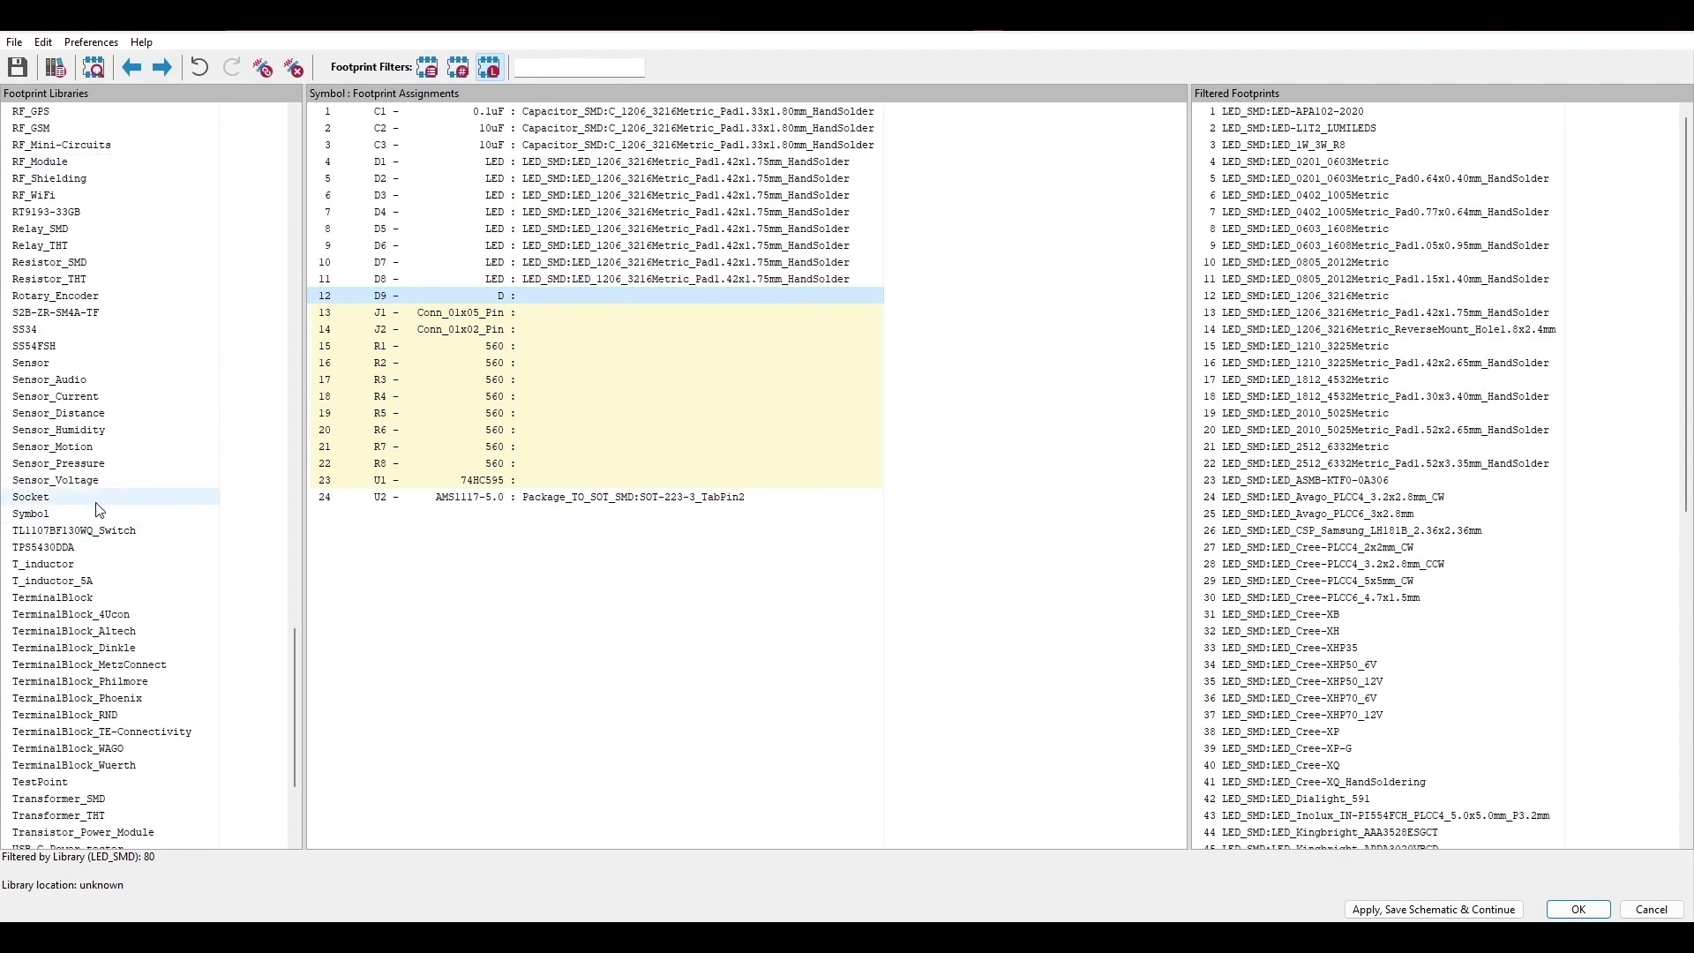
{"action": "left_click", "coordinate": [27, 330]}
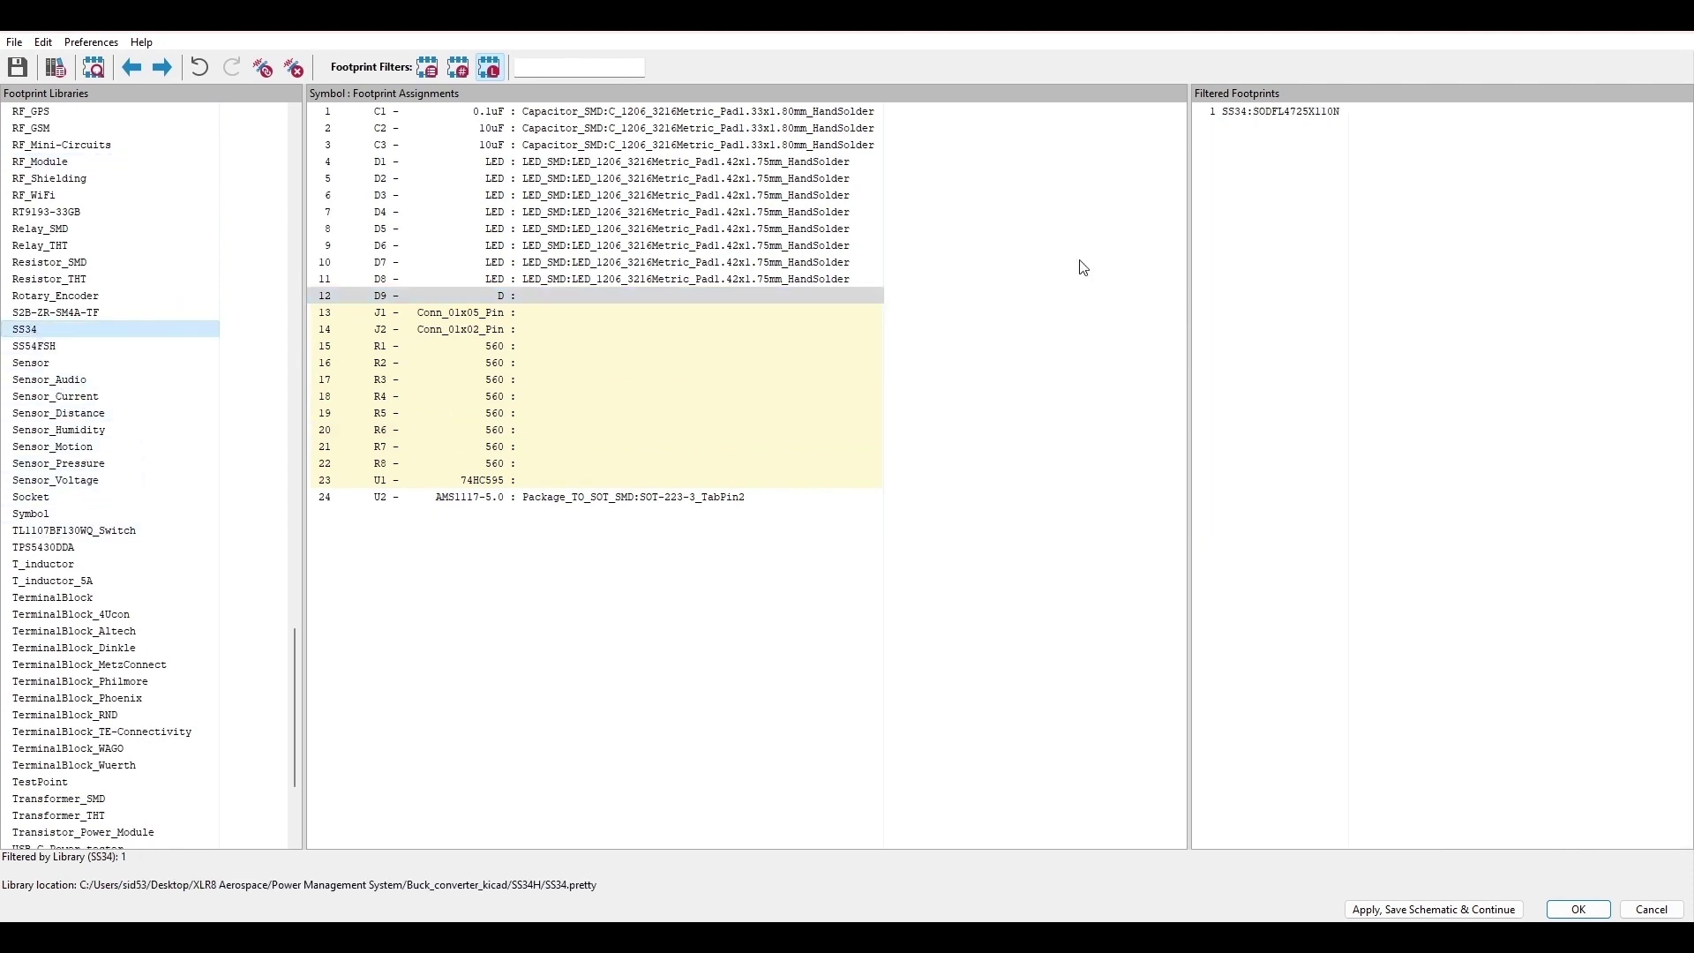
{"action": "double_click", "coordinate": [1260, 115]}
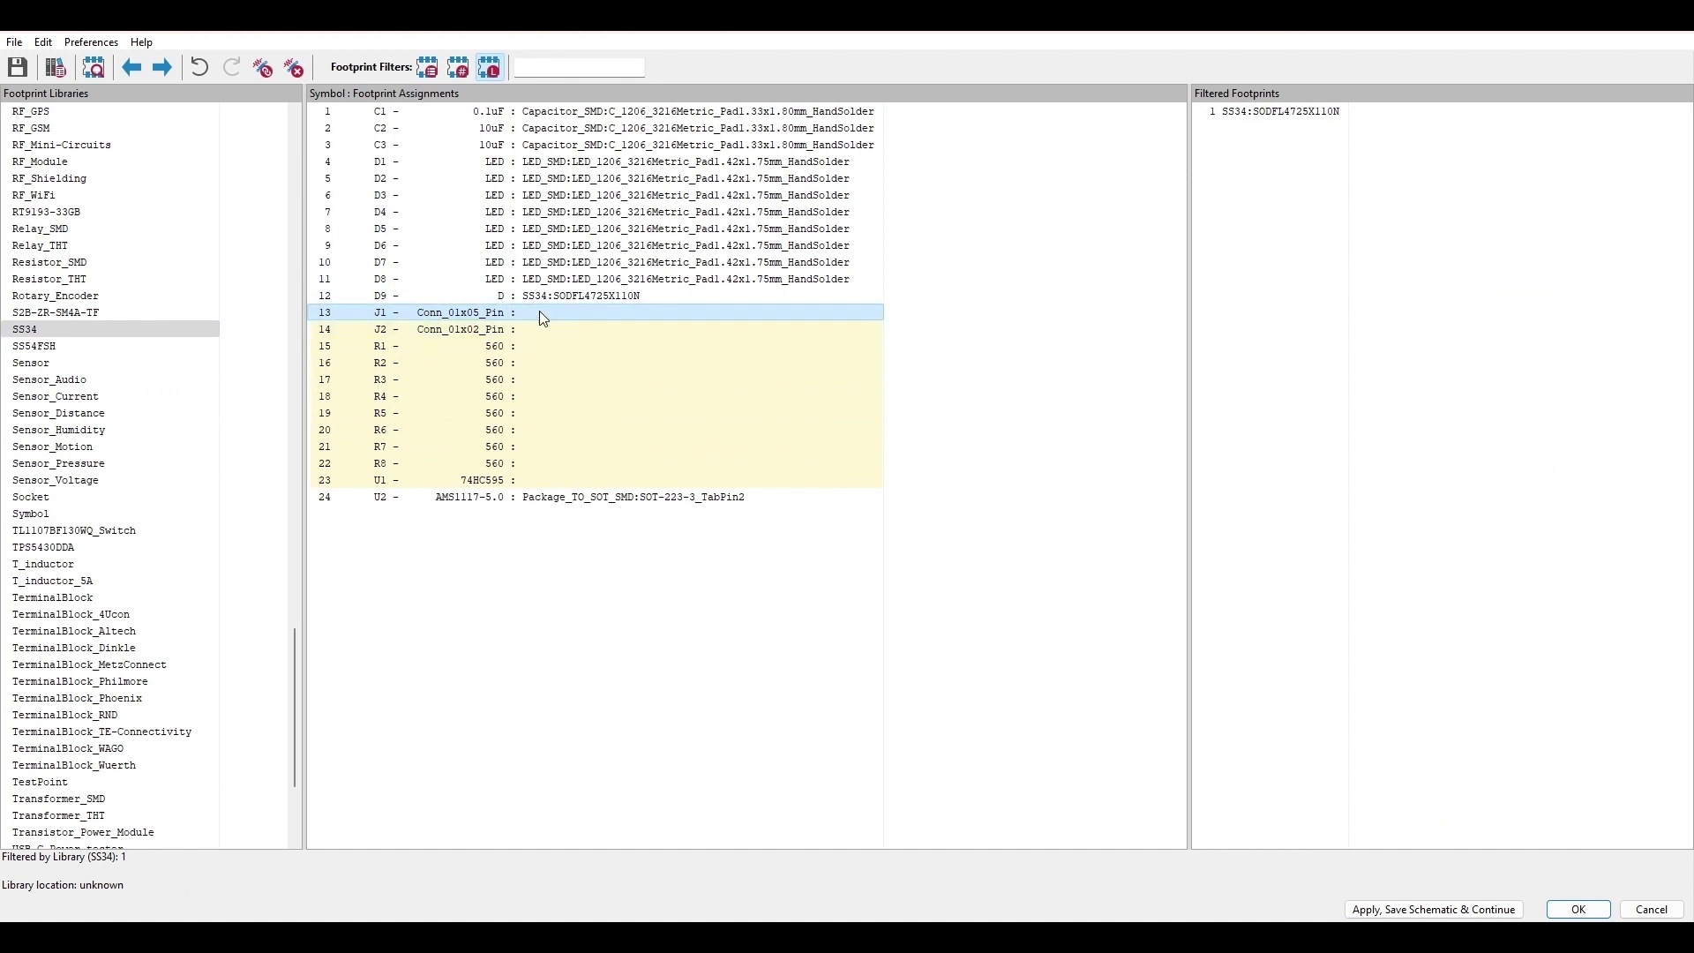
Step: Look at connector J1 in the schematic behind the Assign Footprints window
{"action": "left_click_drag", "start_coordinate": [744, 37], "coordinate": [785, 677]}
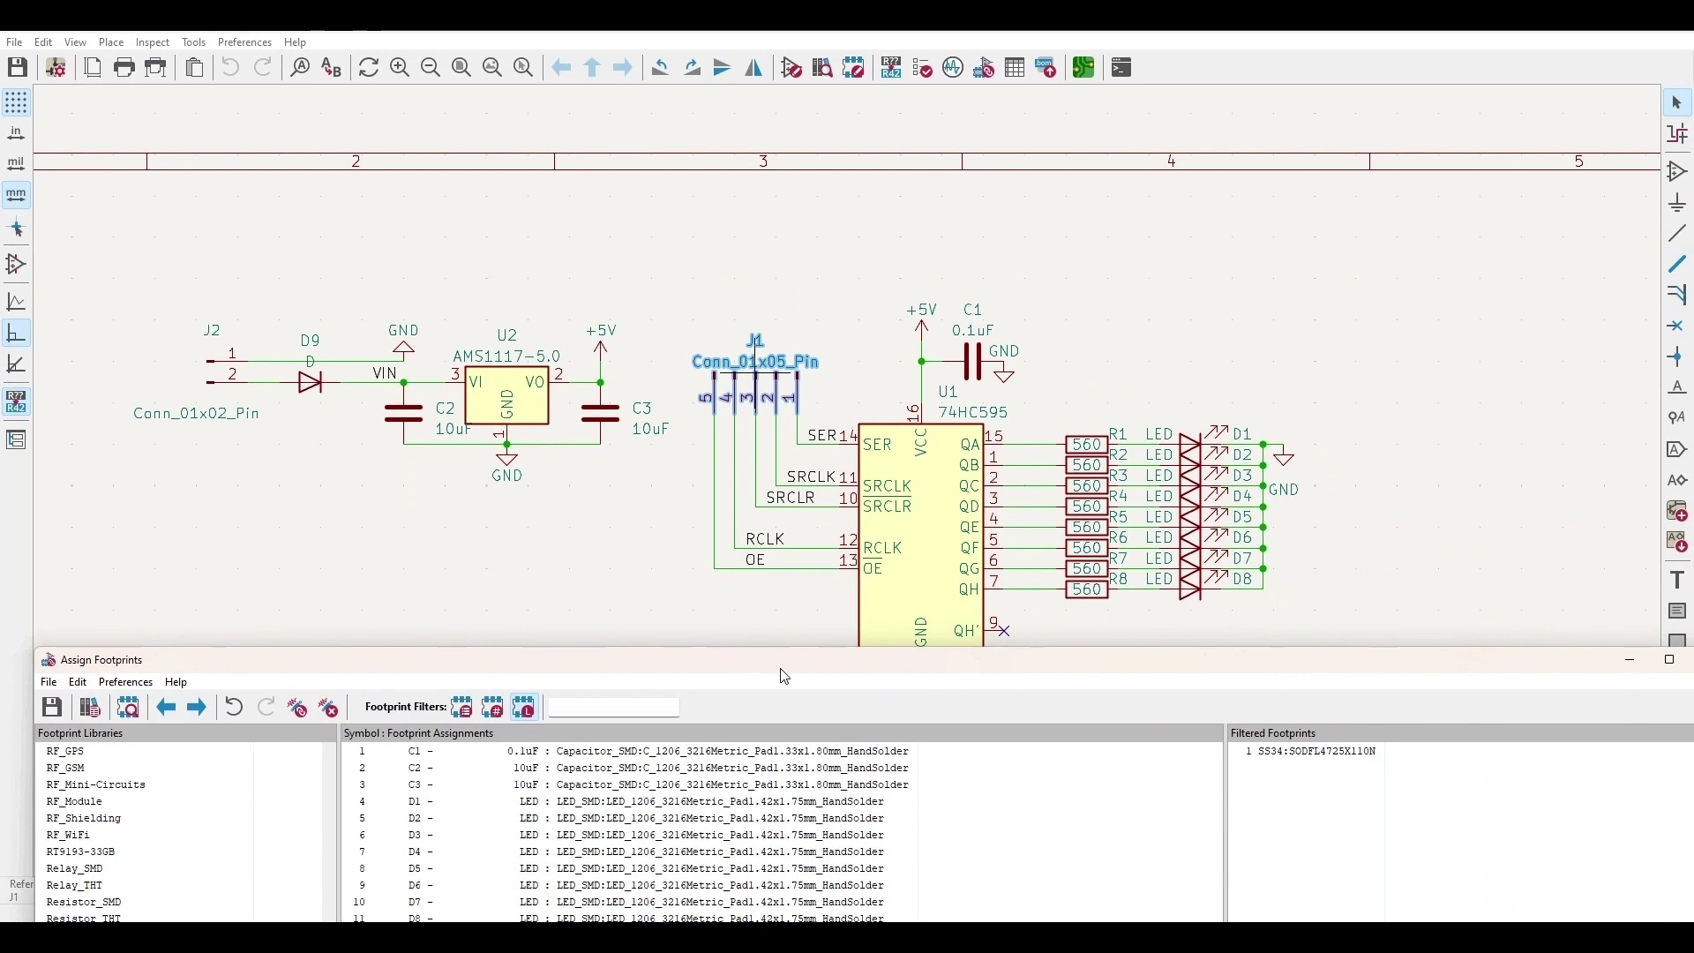
{"action": "double_click", "coordinate": [786, 677]}
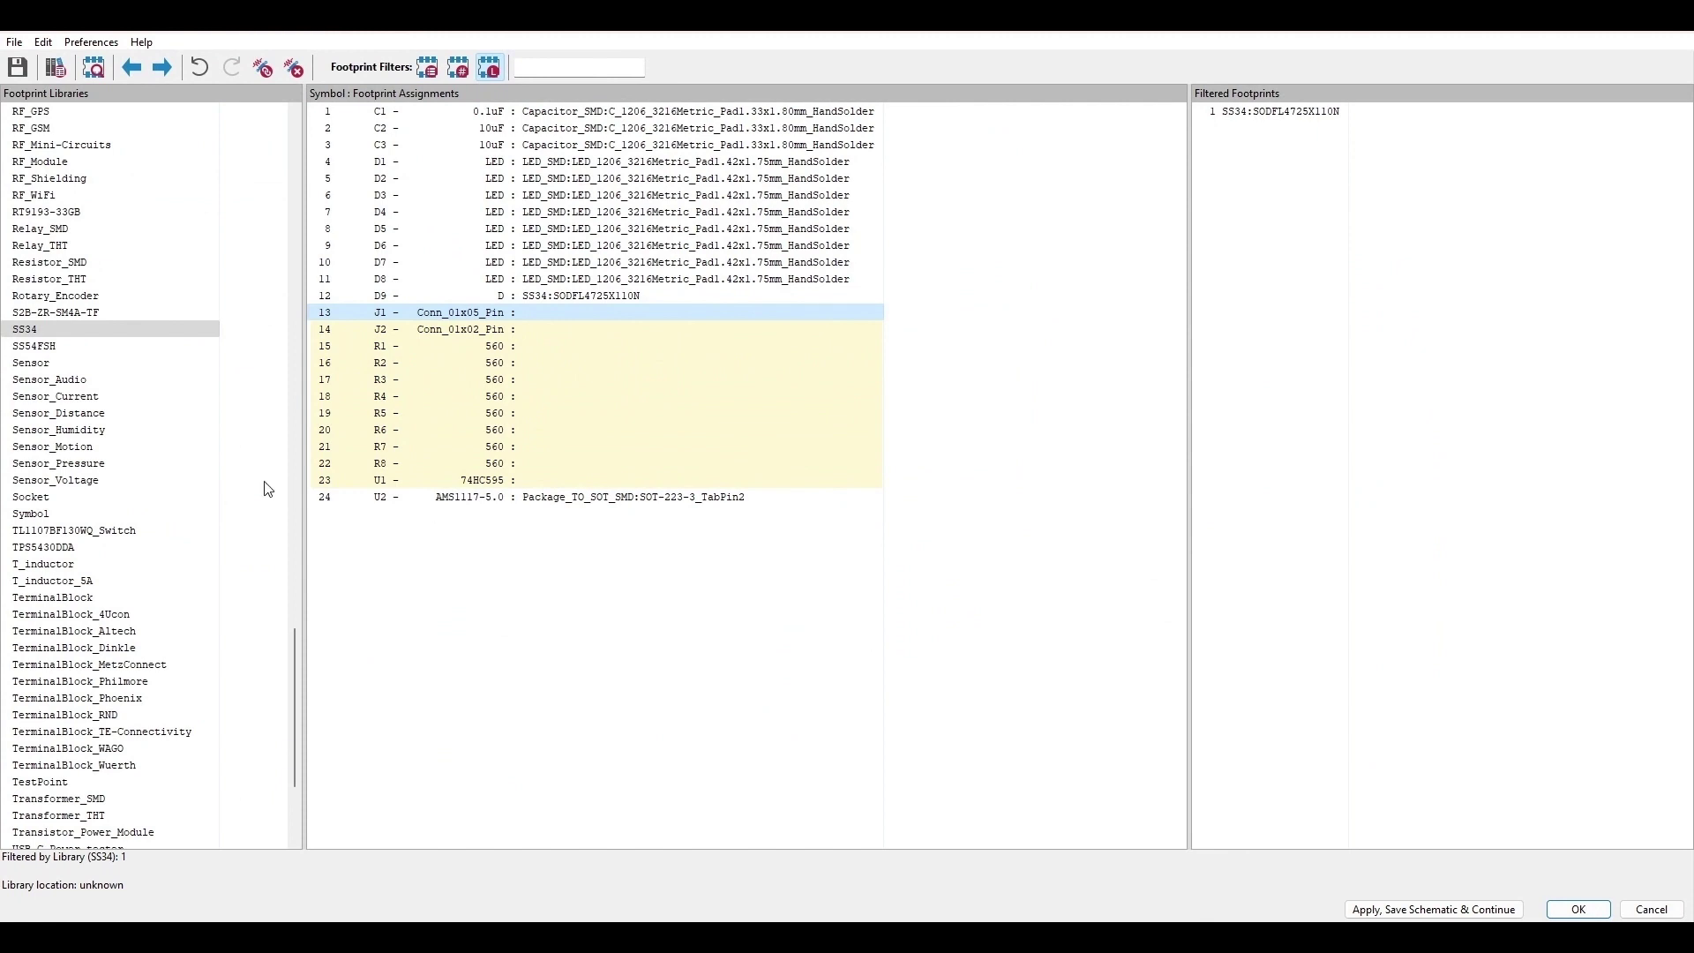
{"action": "left_click", "coordinate": [537, 67]}
{"action": "type", "text": "conn"}
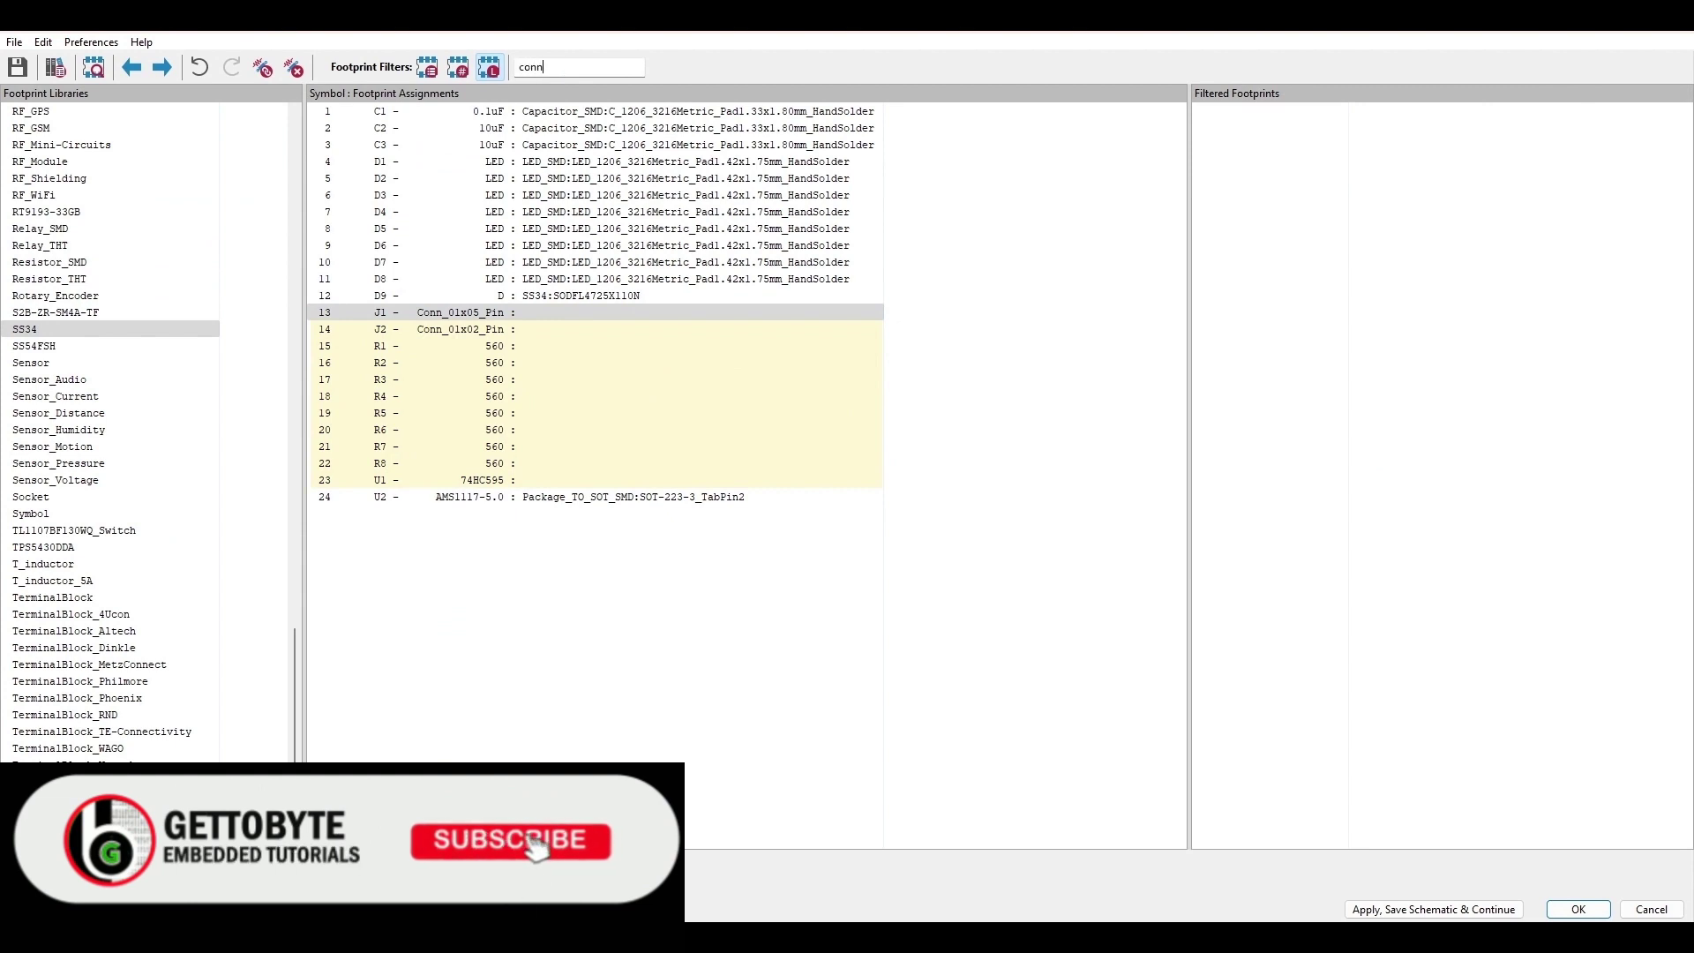
{"action": "key", "text": "BackSpace"}
{"action": "key", "text": "BackSpace"}
{"action": "key", "text": "BackSpace"}
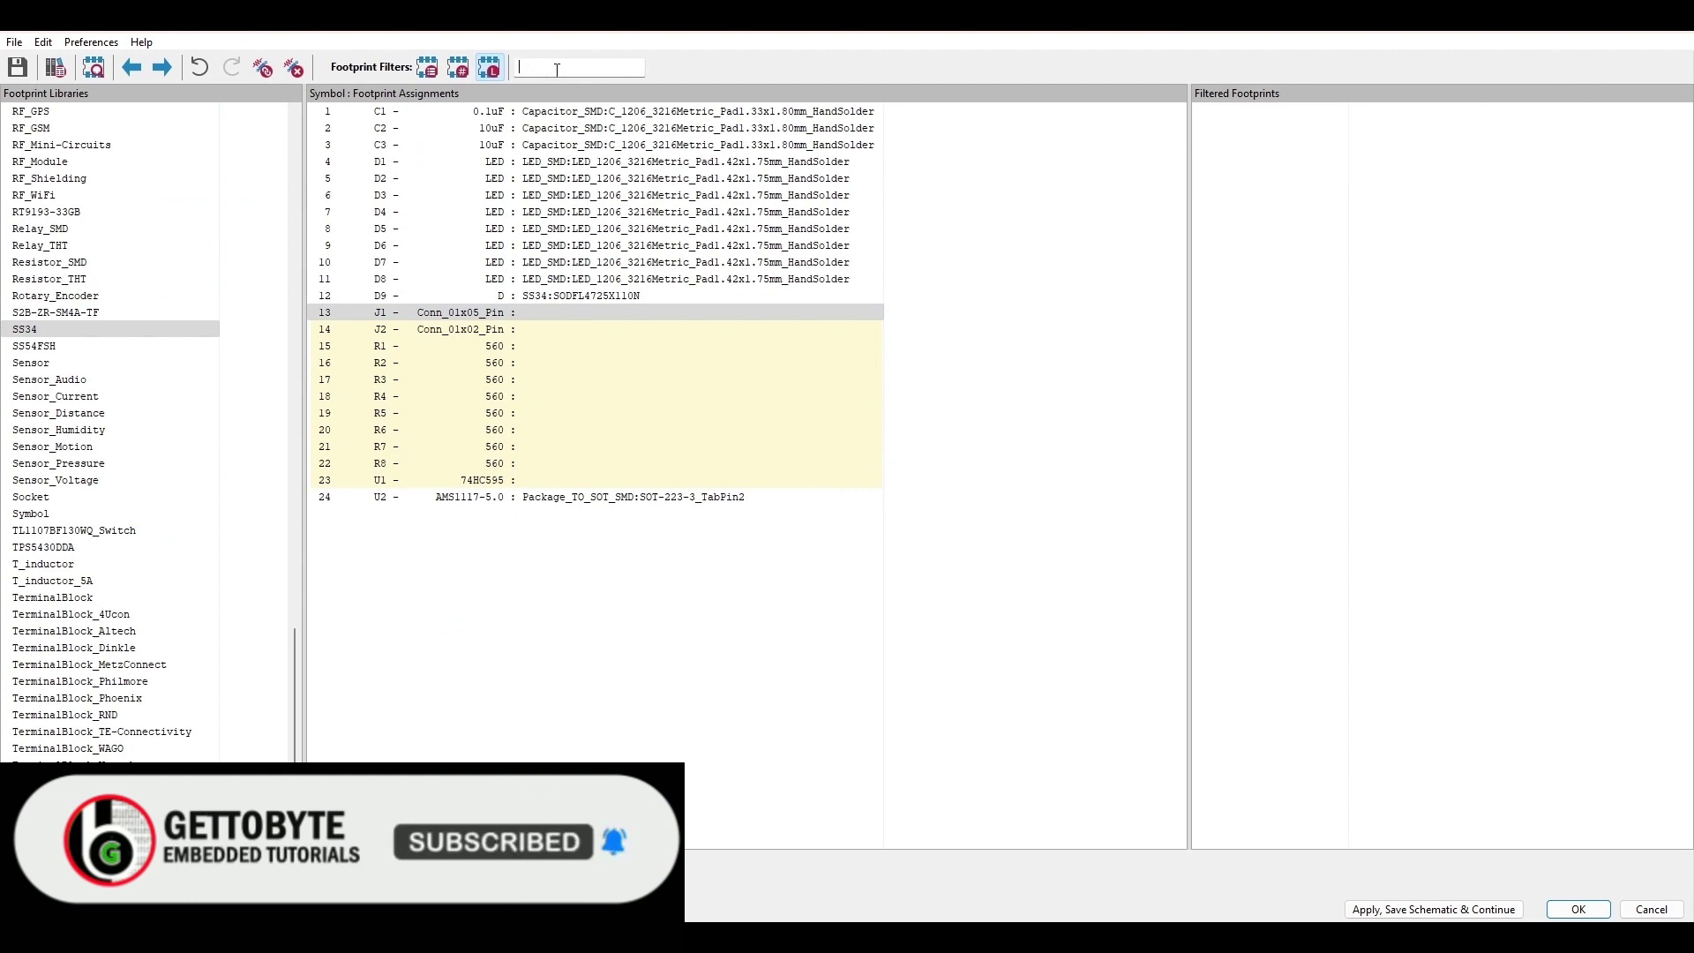
Step: Filter the footprints for connector J1 by the Connector_PinHeader_2.54mm library
{"action": "scroll", "coordinate": [131, 443], "scroll_direction": "up", "scroll_amount": 4}
{"action": "scroll", "coordinate": [130, 443], "scroll_direction": "up", "scroll_amount": 20}
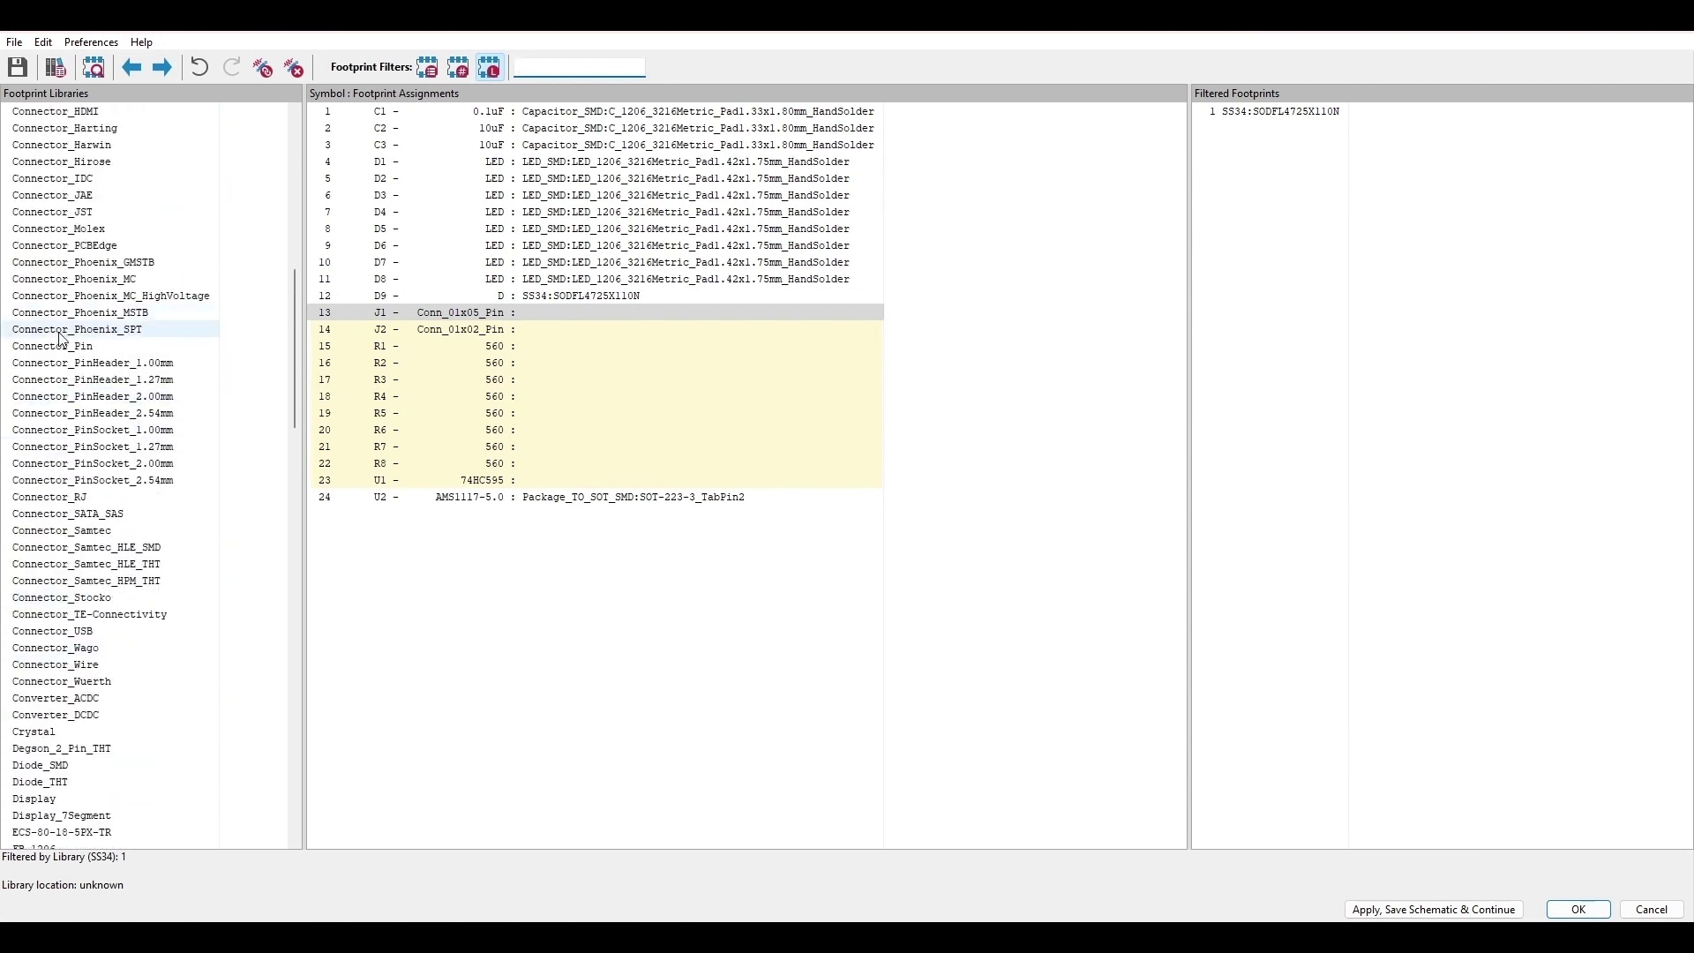
{"action": "left_click", "coordinate": [75, 416]}
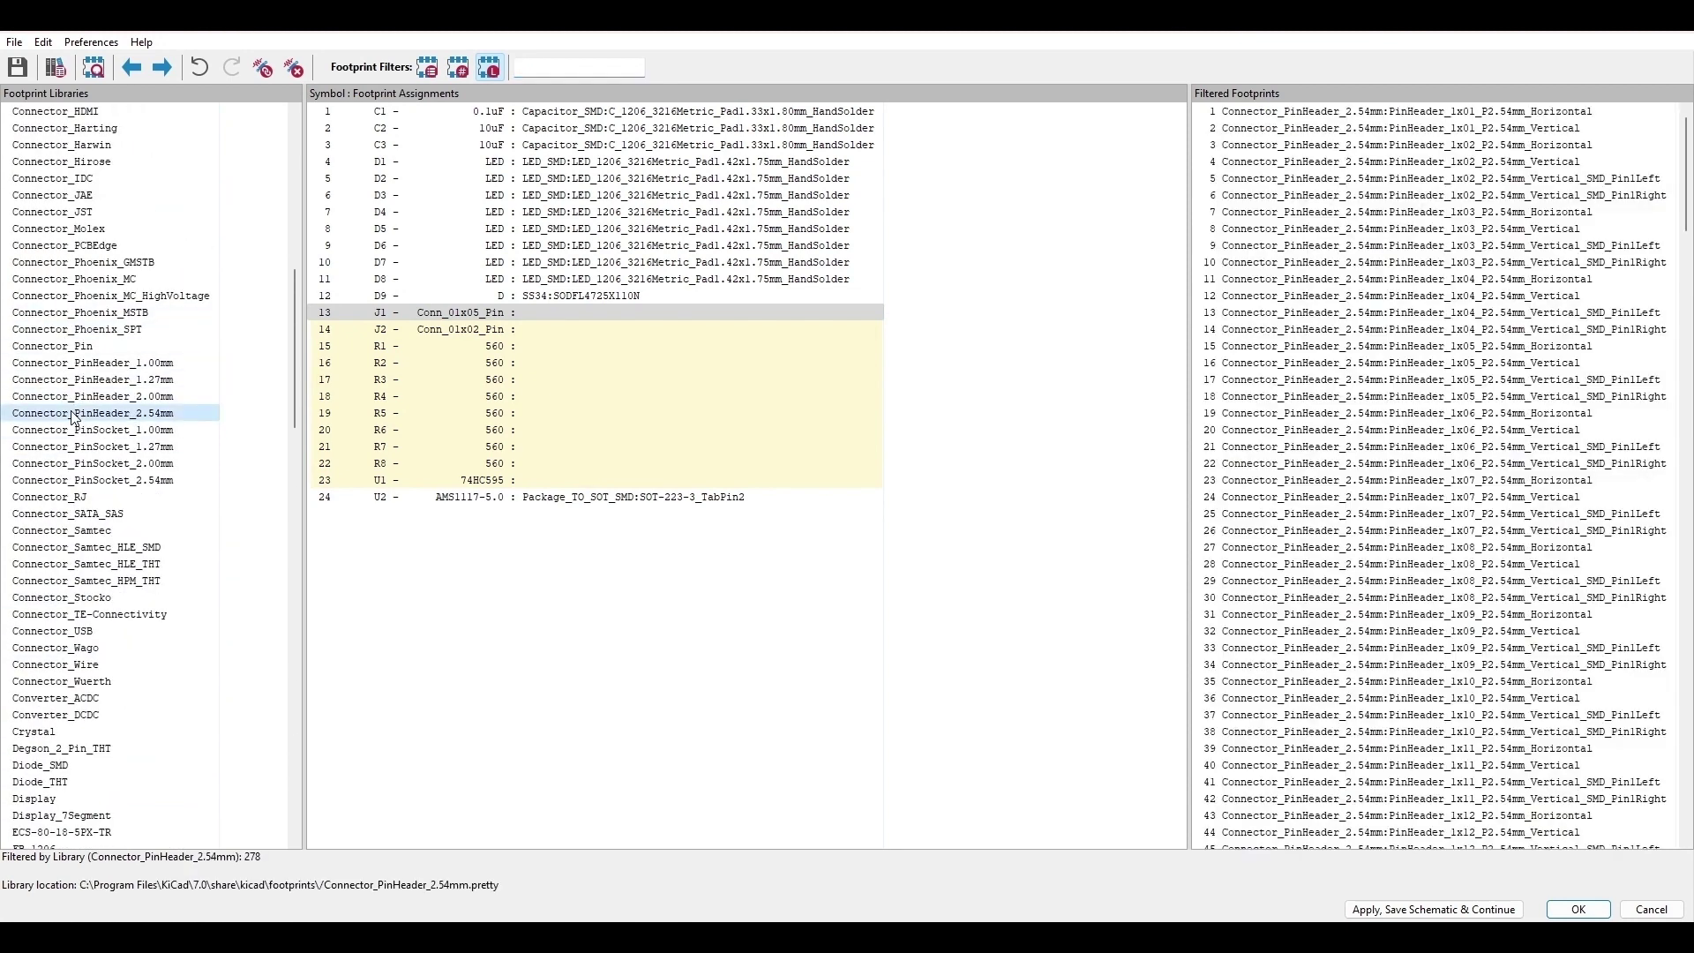
{"action": "left_click", "coordinate": [146, 379]}
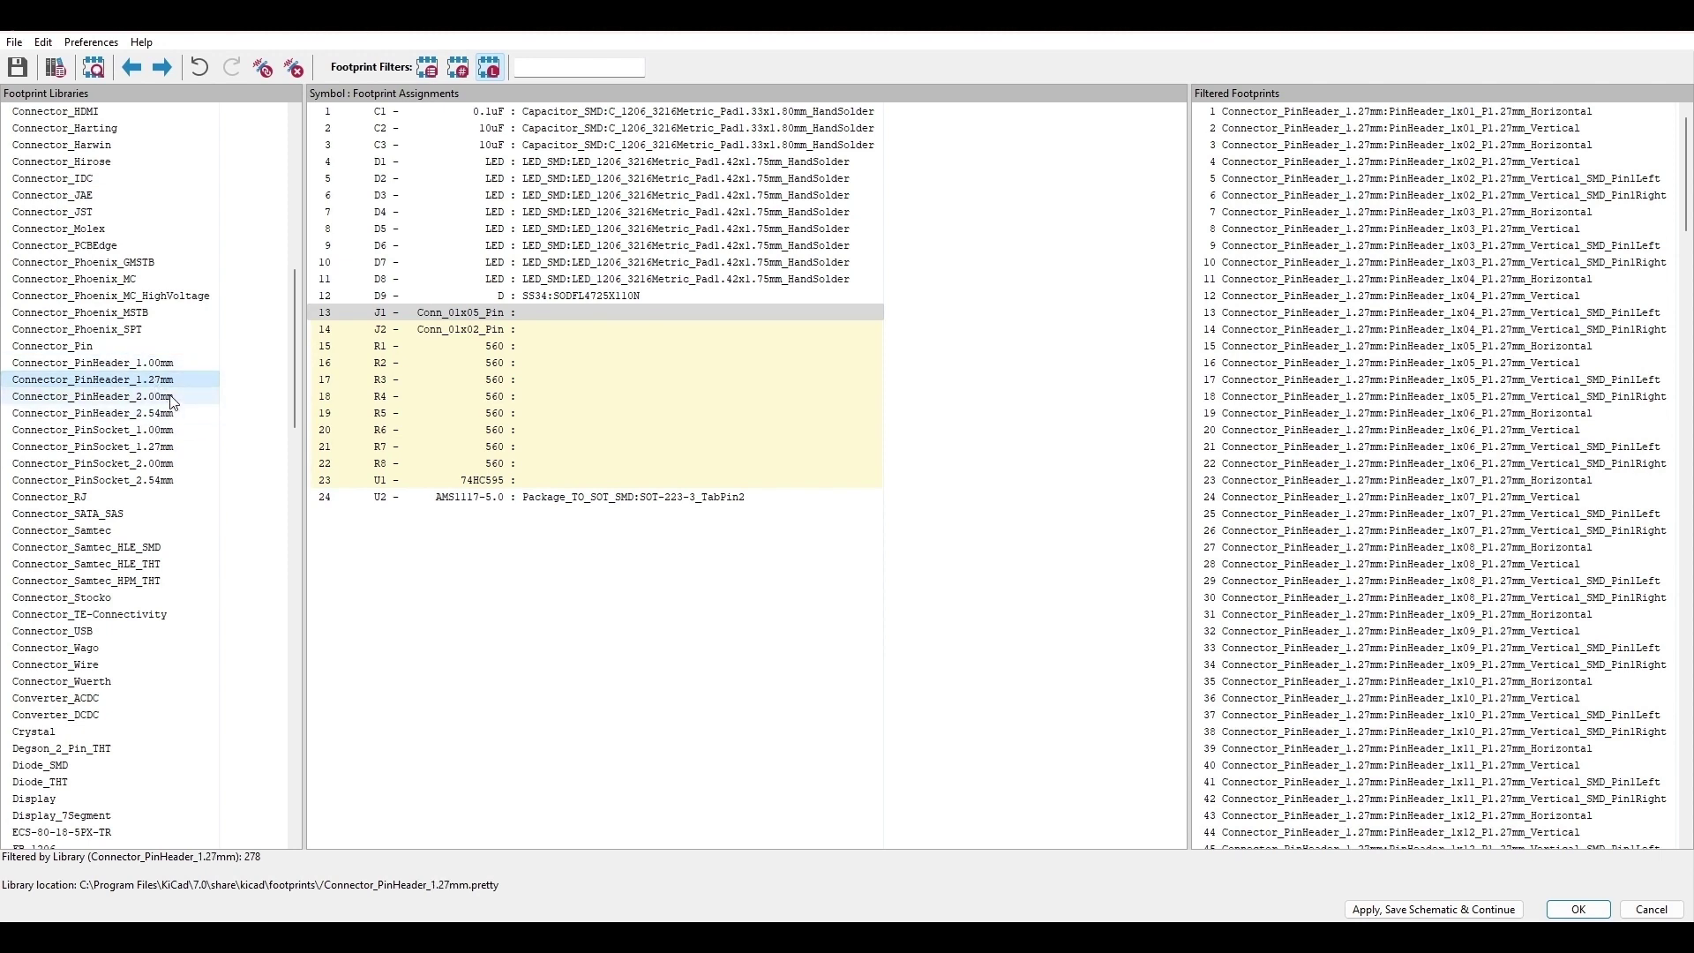
{"action": "left_click", "coordinate": [163, 398]}
{"action": "left_click", "coordinate": [180, 414]}
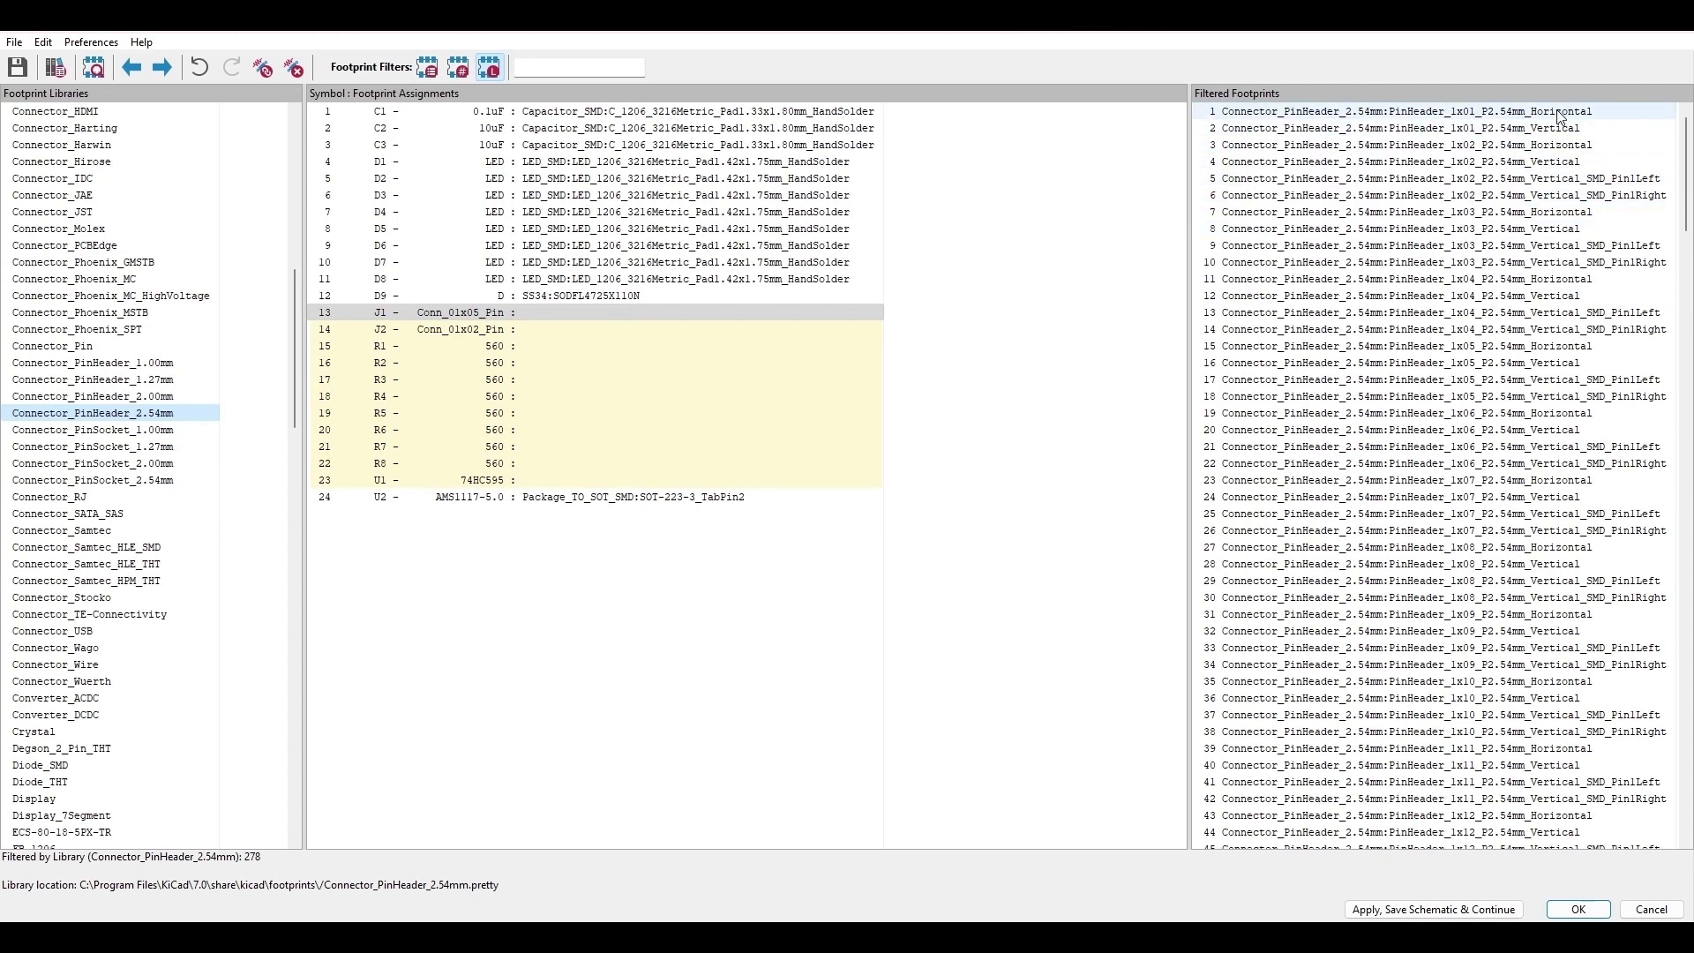
{"action": "left_click", "coordinate": [691, 314]}
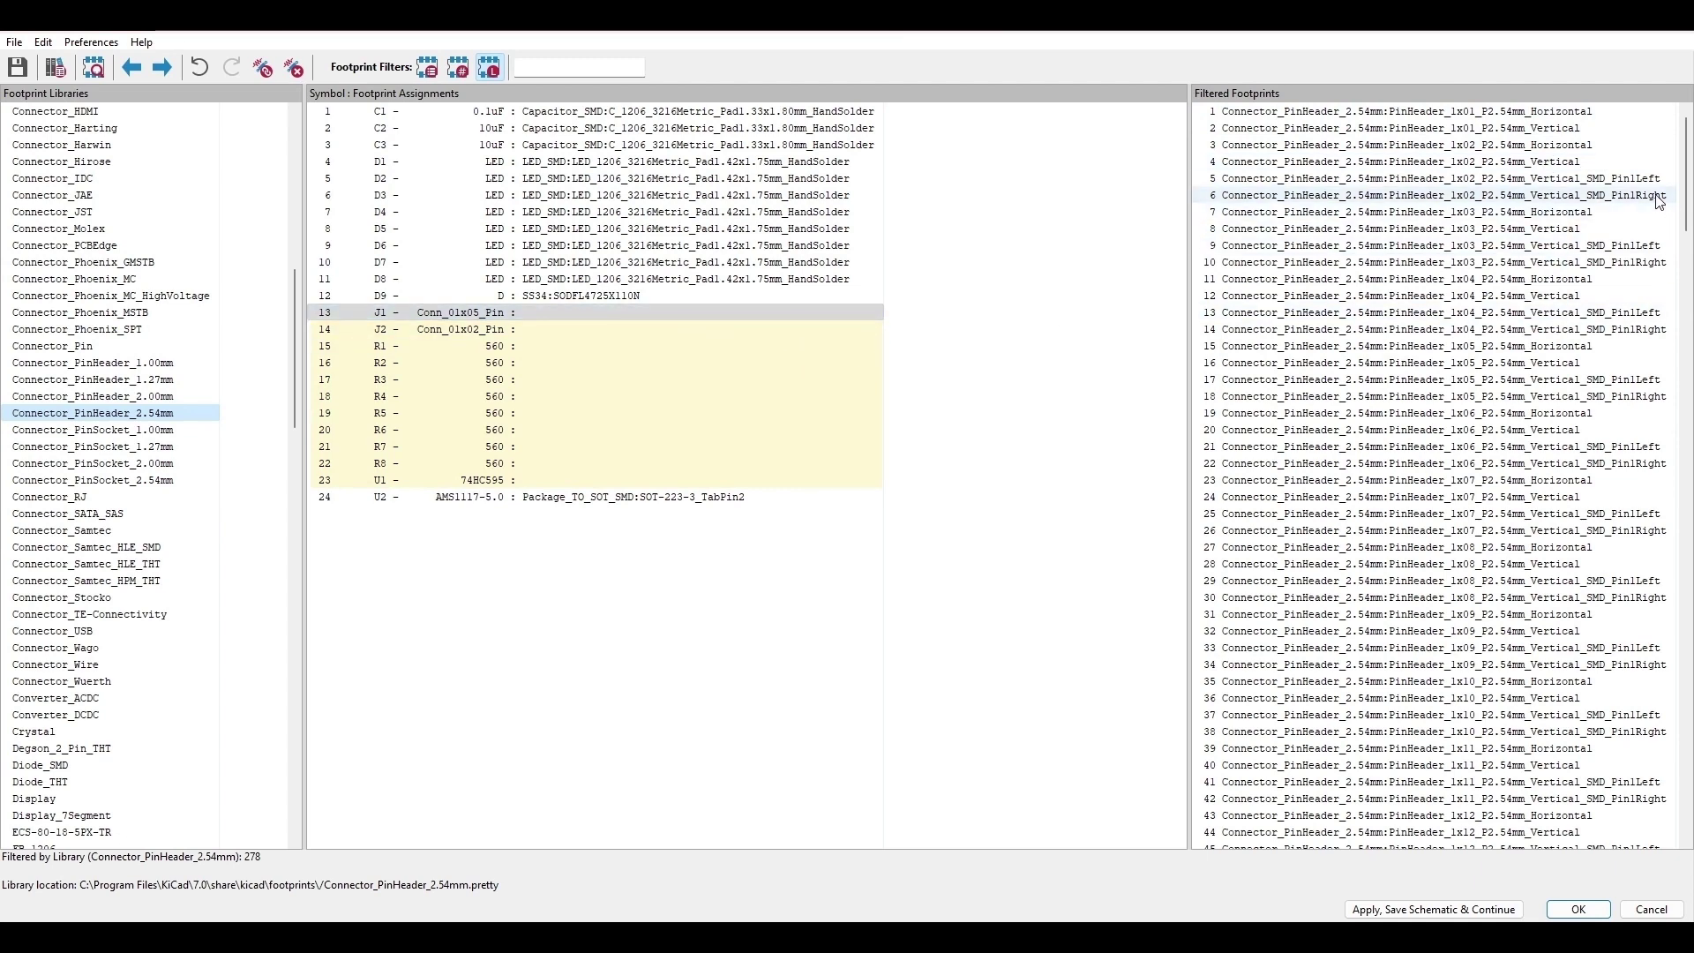
Step: Preview the PinHeader_1x02_P2.54mm_Horizontal footprint in the footprint viewer, then close the viewer
{"action": "right_click", "coordinate": [1507, 152]}
{"action": "left_click", "coordinate": [1547, 163]}
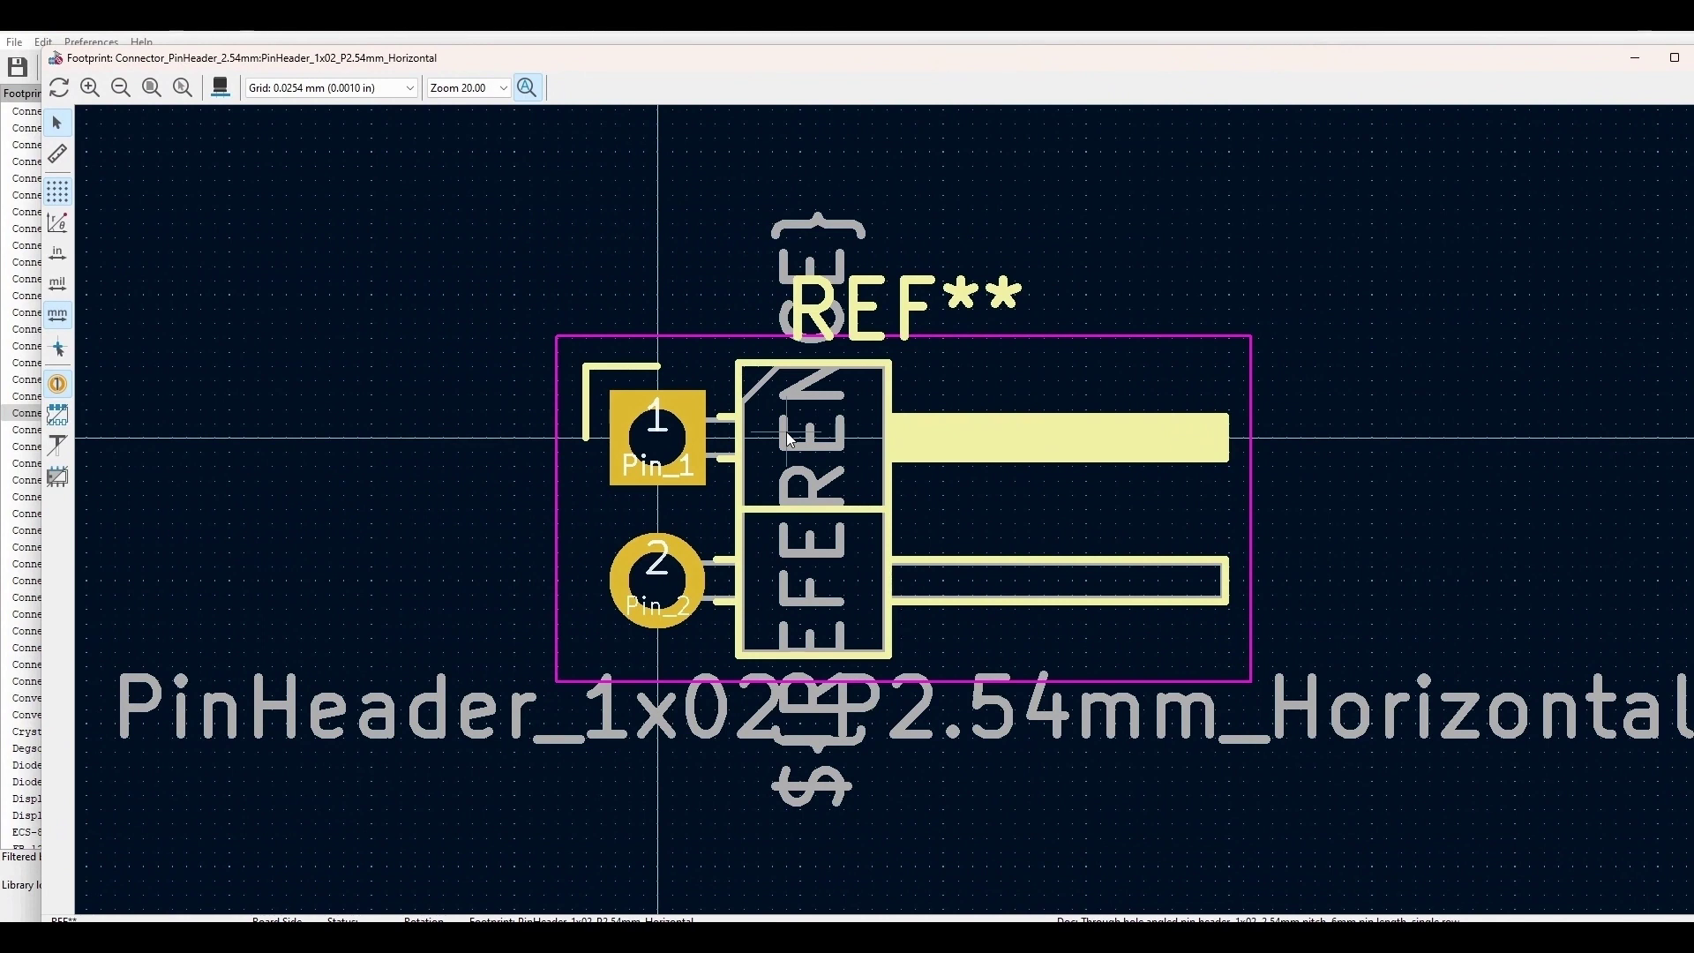
{"action": "left_click_drag", "start_coordinate": [1594, 61], "coordinate": [1352, 68]}
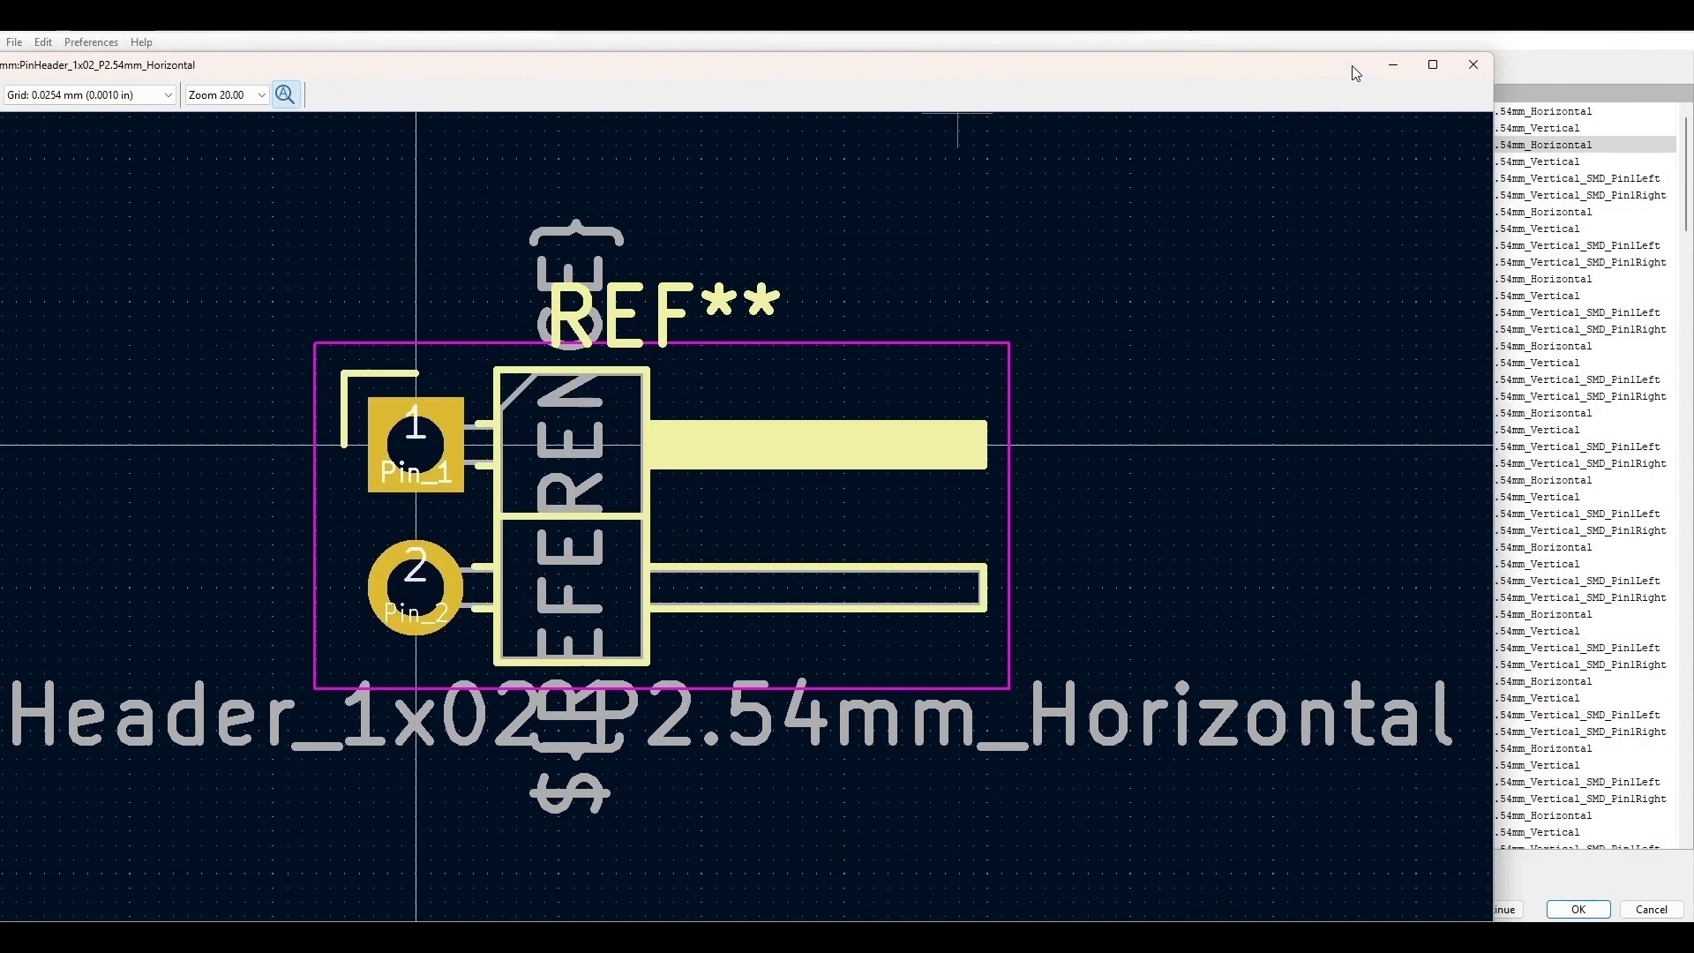
{"action": "left_click", "coordinate": [1472, 64]}
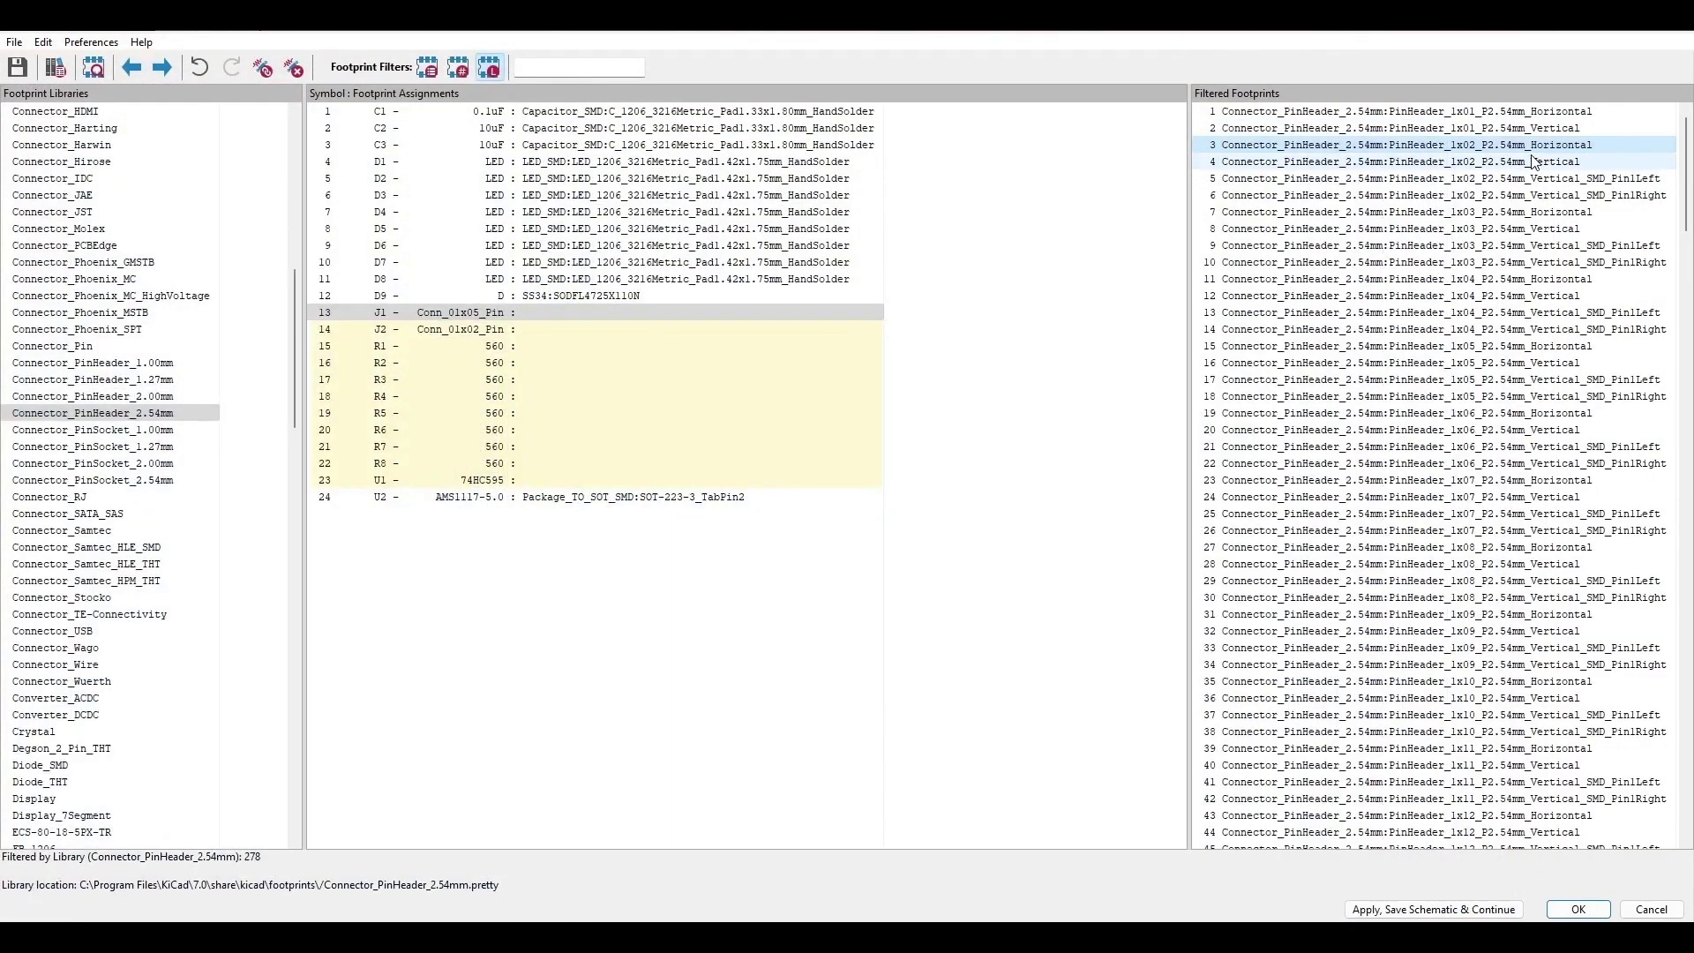
Step: Assign the footprint Connector_PinHeader_2.54mm:PinHeader_1x05_P2.54mm_Vertical to connector J1
{"action": "left_click", "coordinate": [503, 314]}
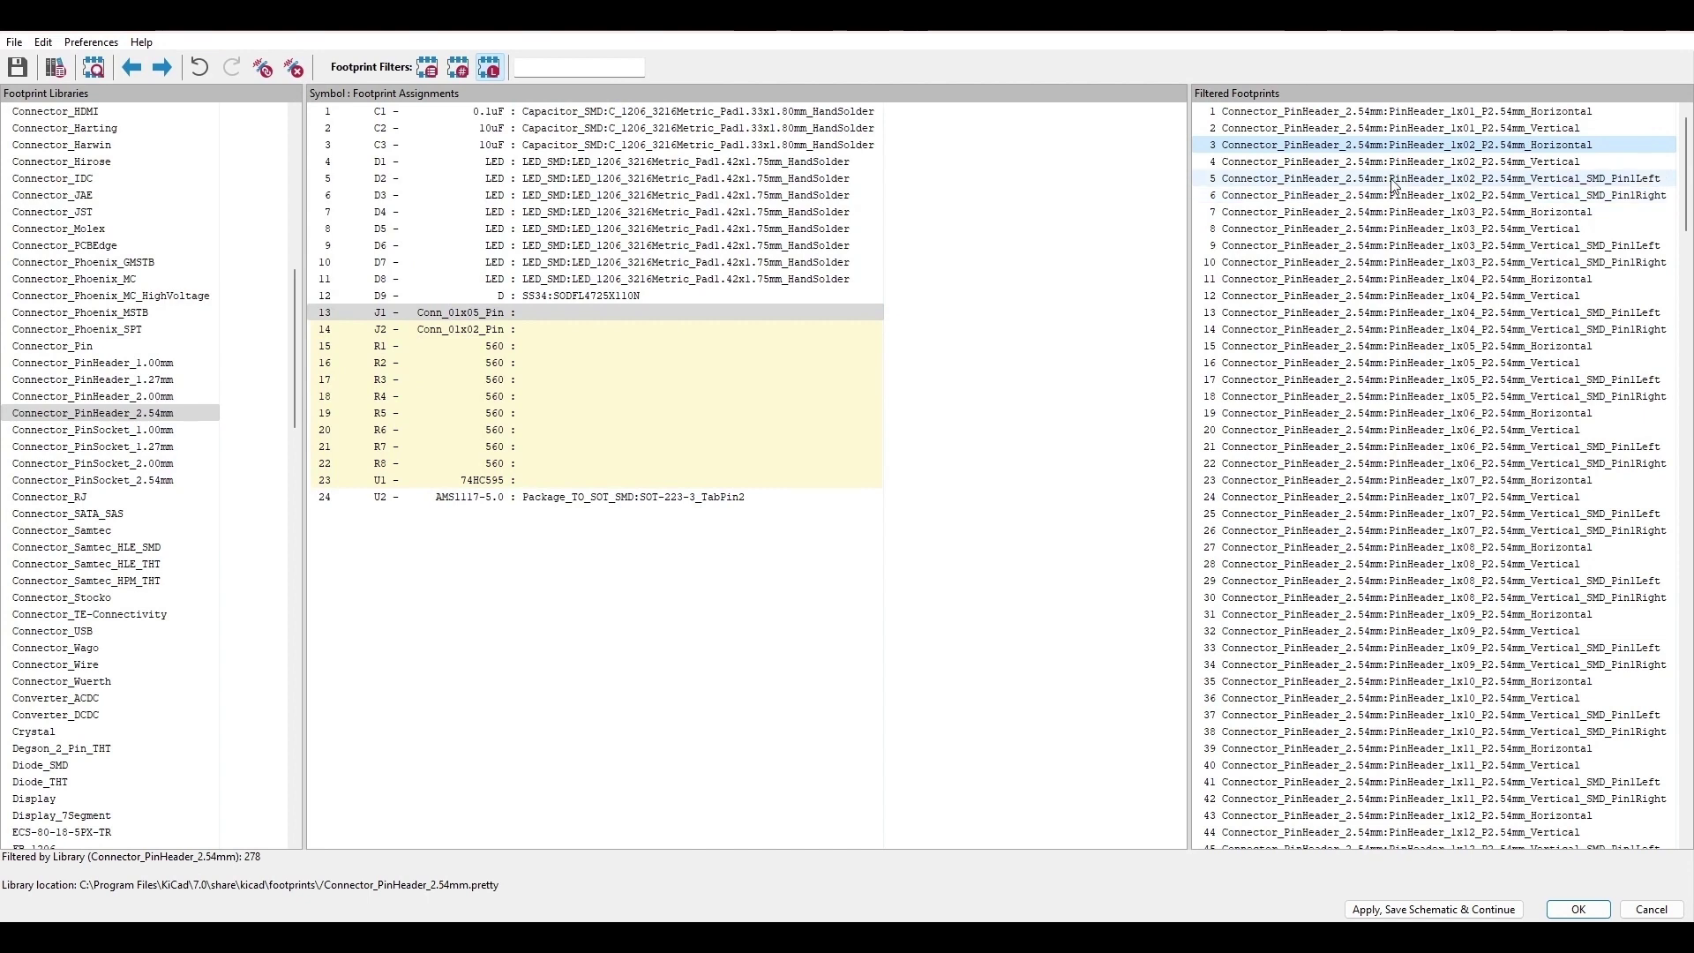
{"action": "left_click", "coordinate": [1467, 349]}
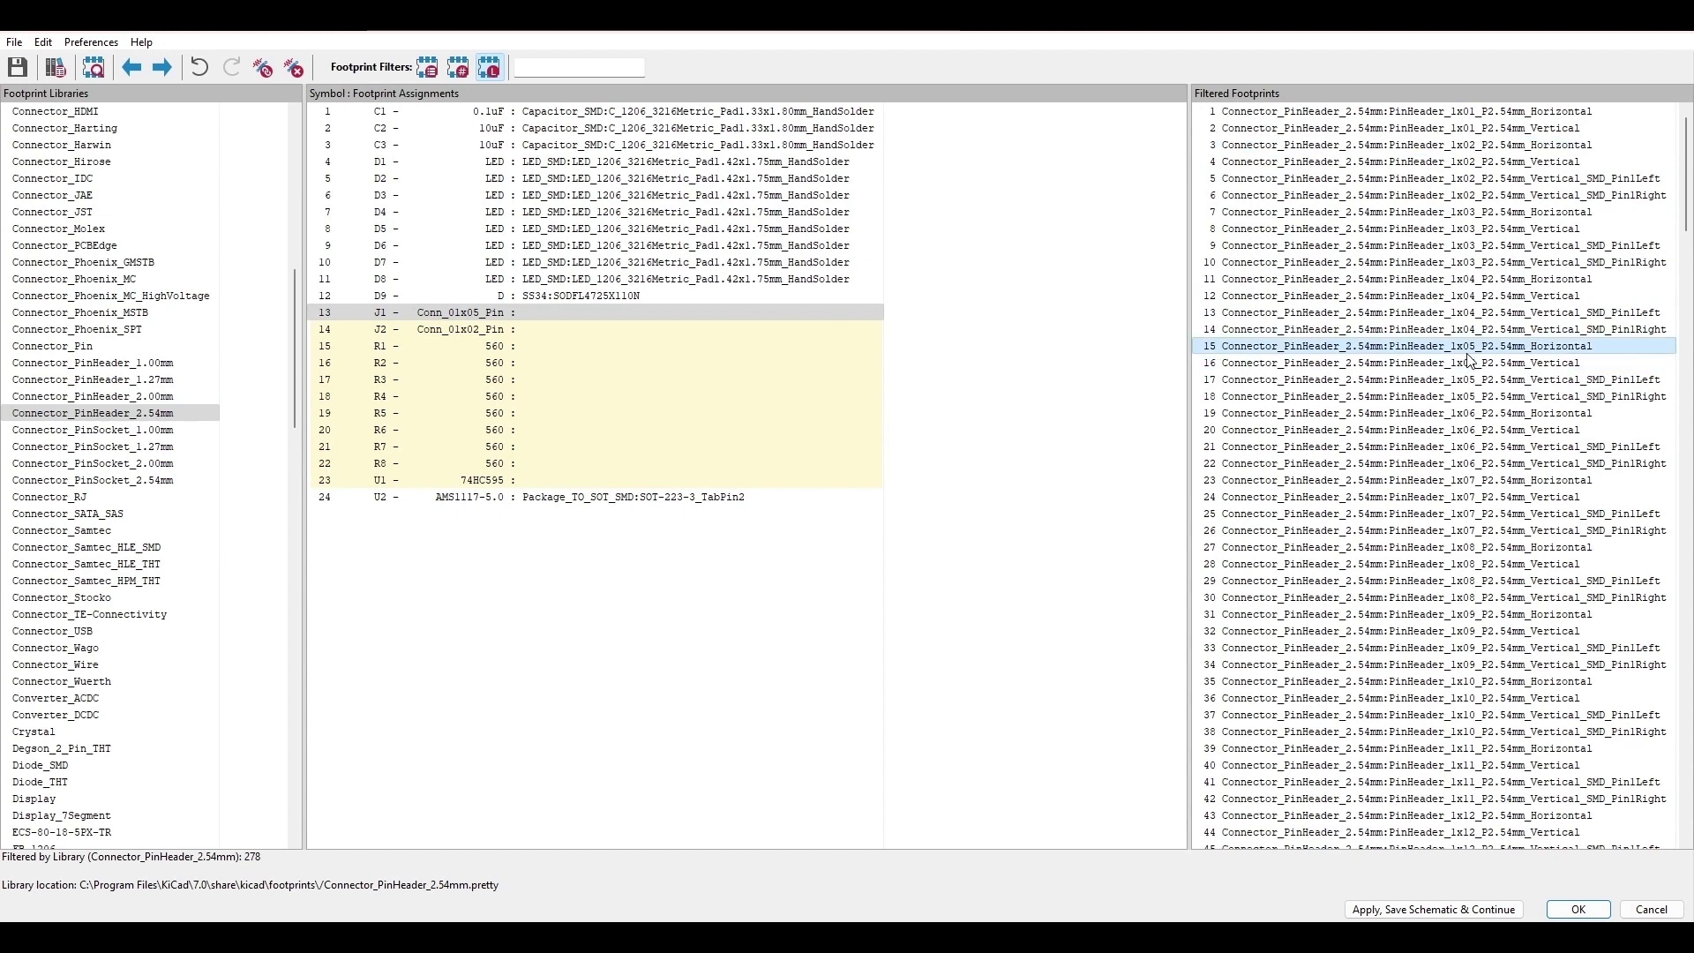
{"action": "left_click", "coordinate": [1478, 363]}
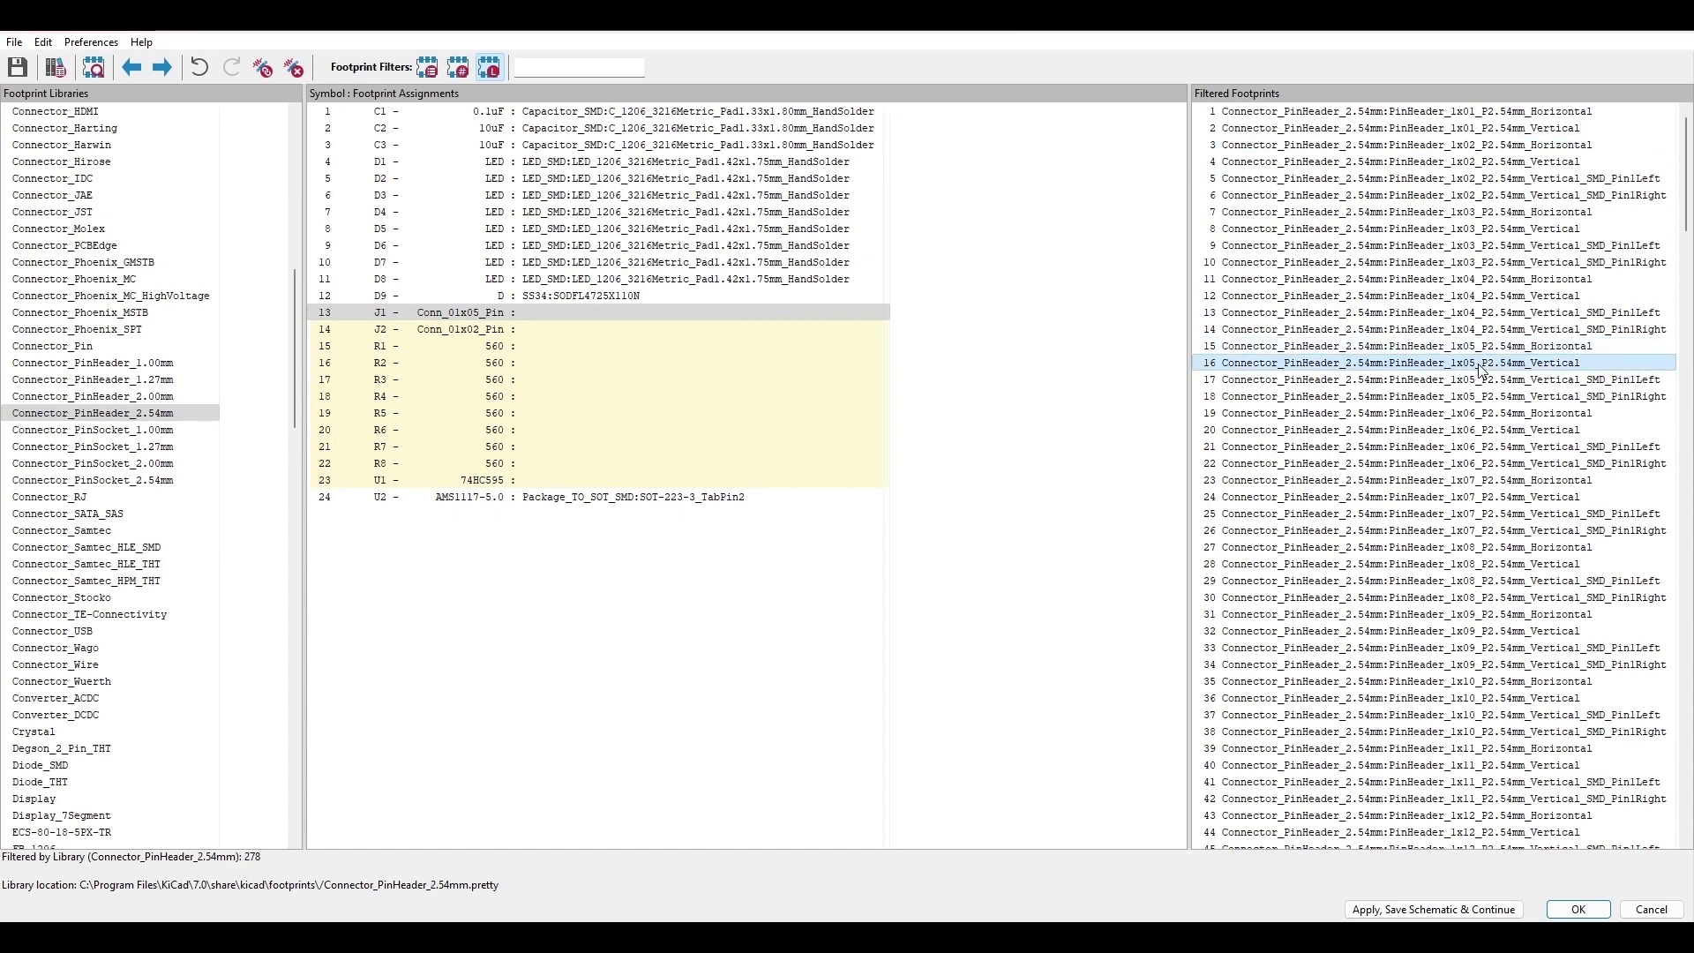
{"action": "double_click", "coordinate": [1480, 365]}
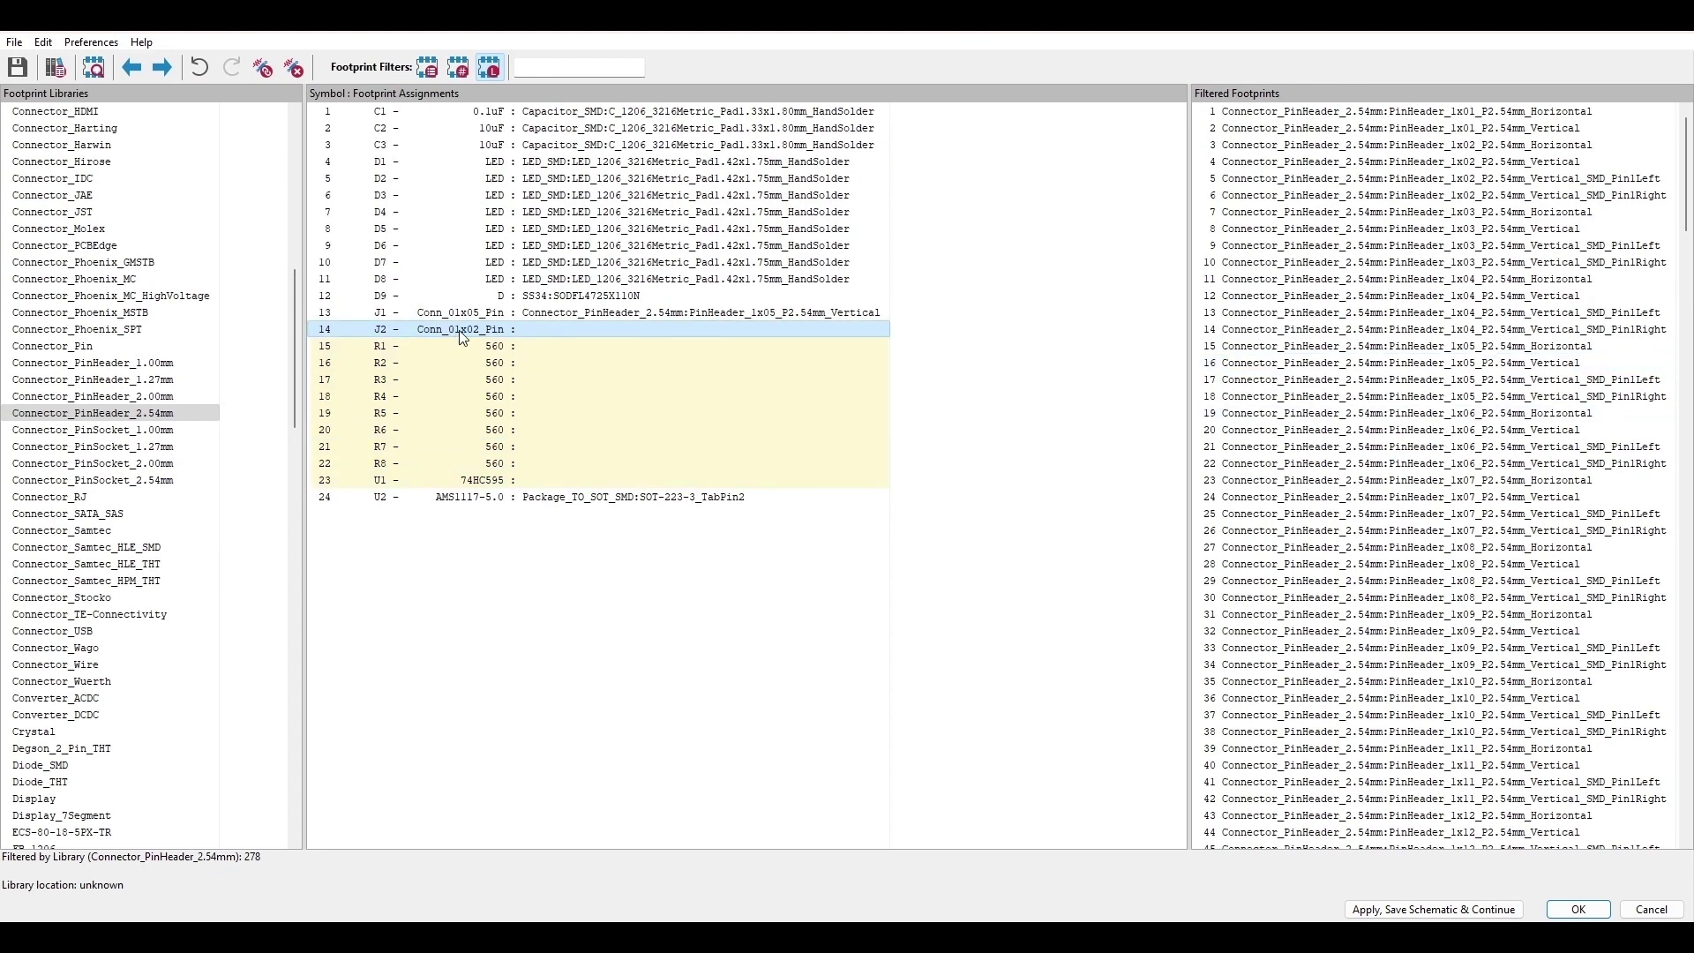
Step: Check connector J2 in the schematic and assign it DEGSON_2PIN_CONNECTOR from the Degson_2_Pin_THT library
{"action": "left_click_drag", "start_coordinate": [800, 23], "coordinate": [872, 650]}
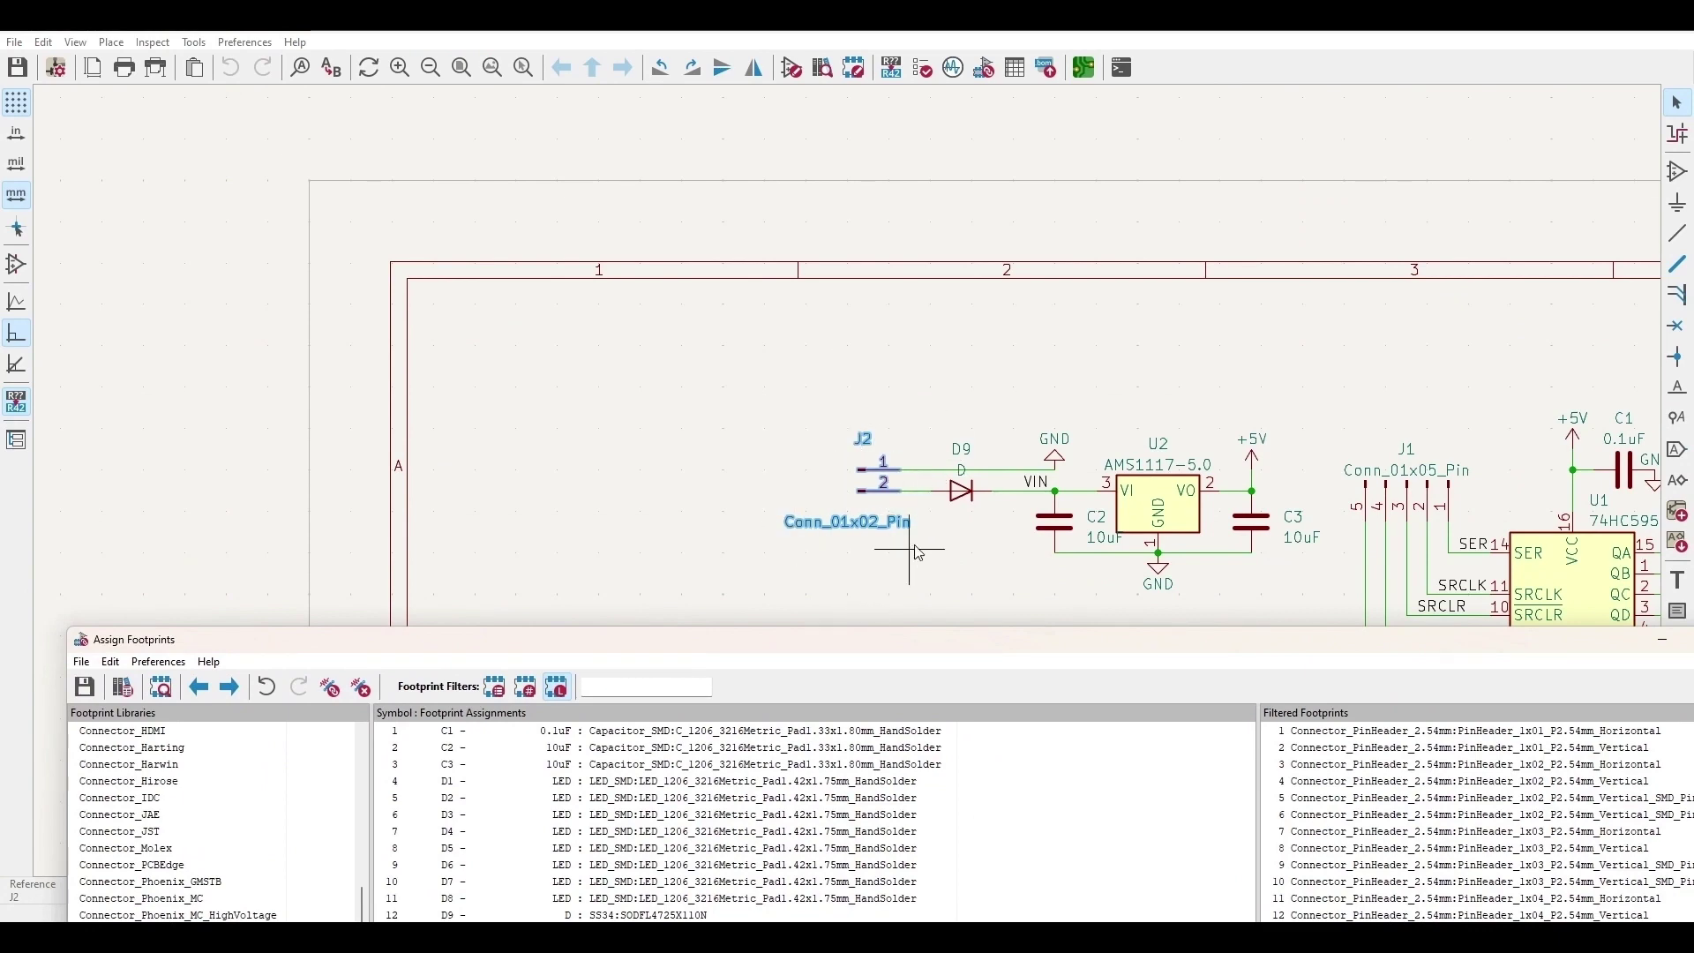
{"action": "left_click_drag", "start_coordinate": [928, 646], "coordinate": [837, 51]}
{"action": "scroll", "coordinate": [64, 466], "scroll_direction": "up", "scroll_amount": 4}
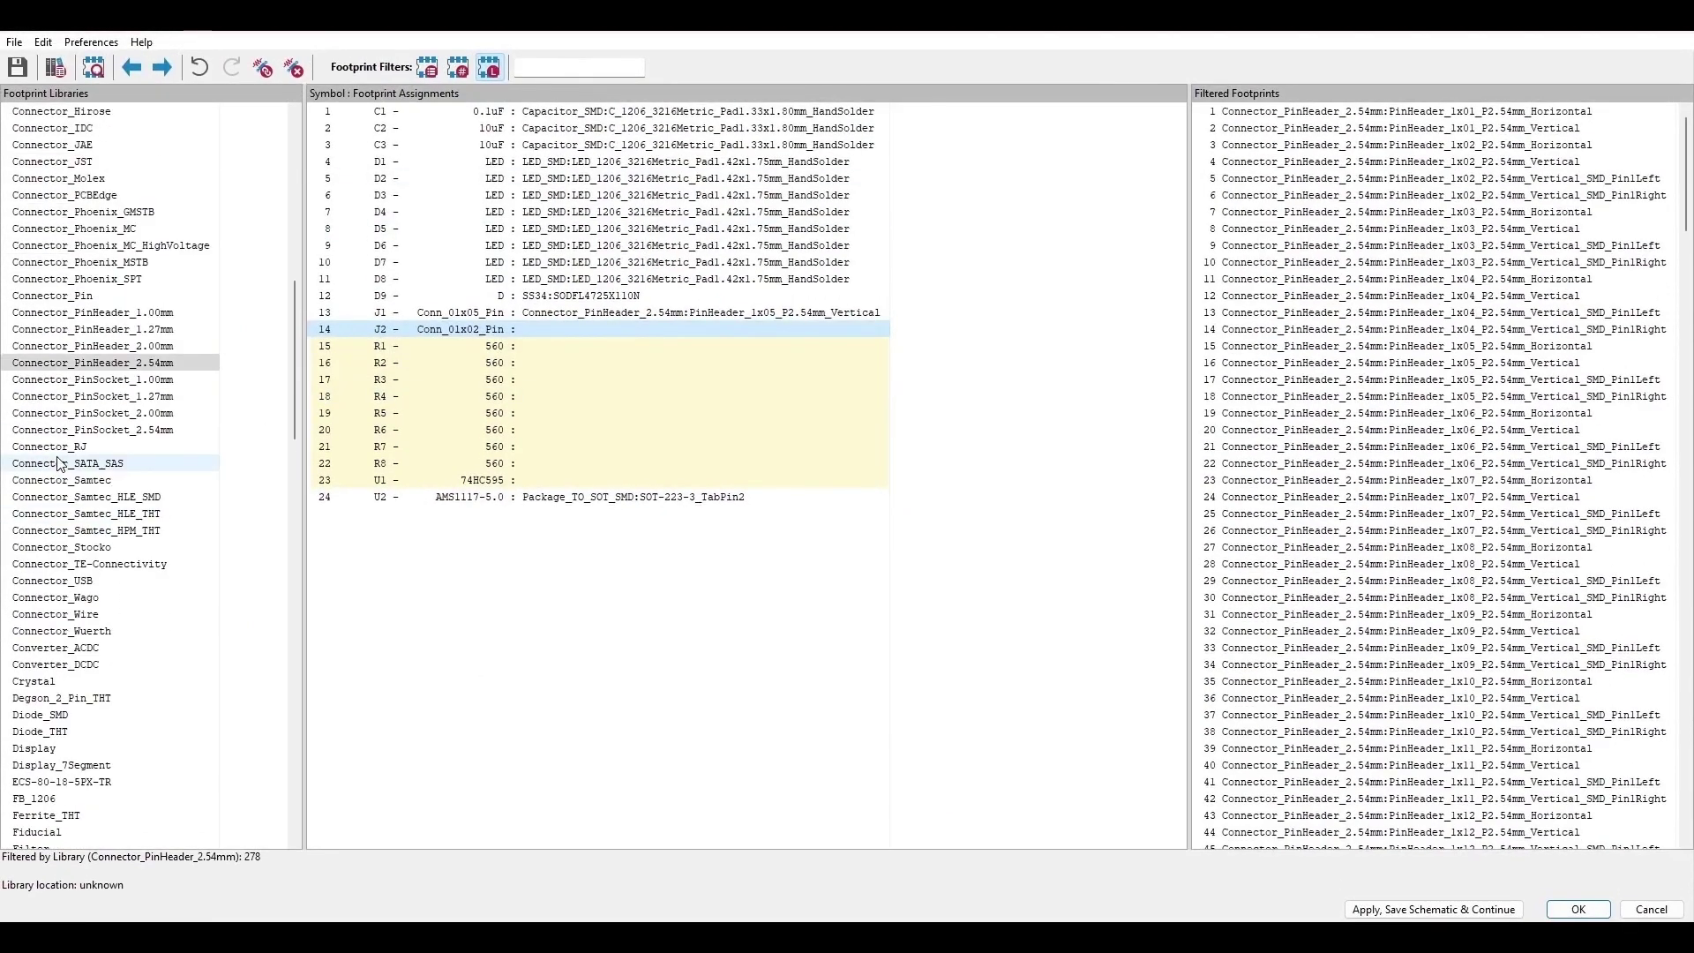
{"action": "scroll", "coordinate": [65, 466], "scroll_direction": "up", "scroll_amount": 9}
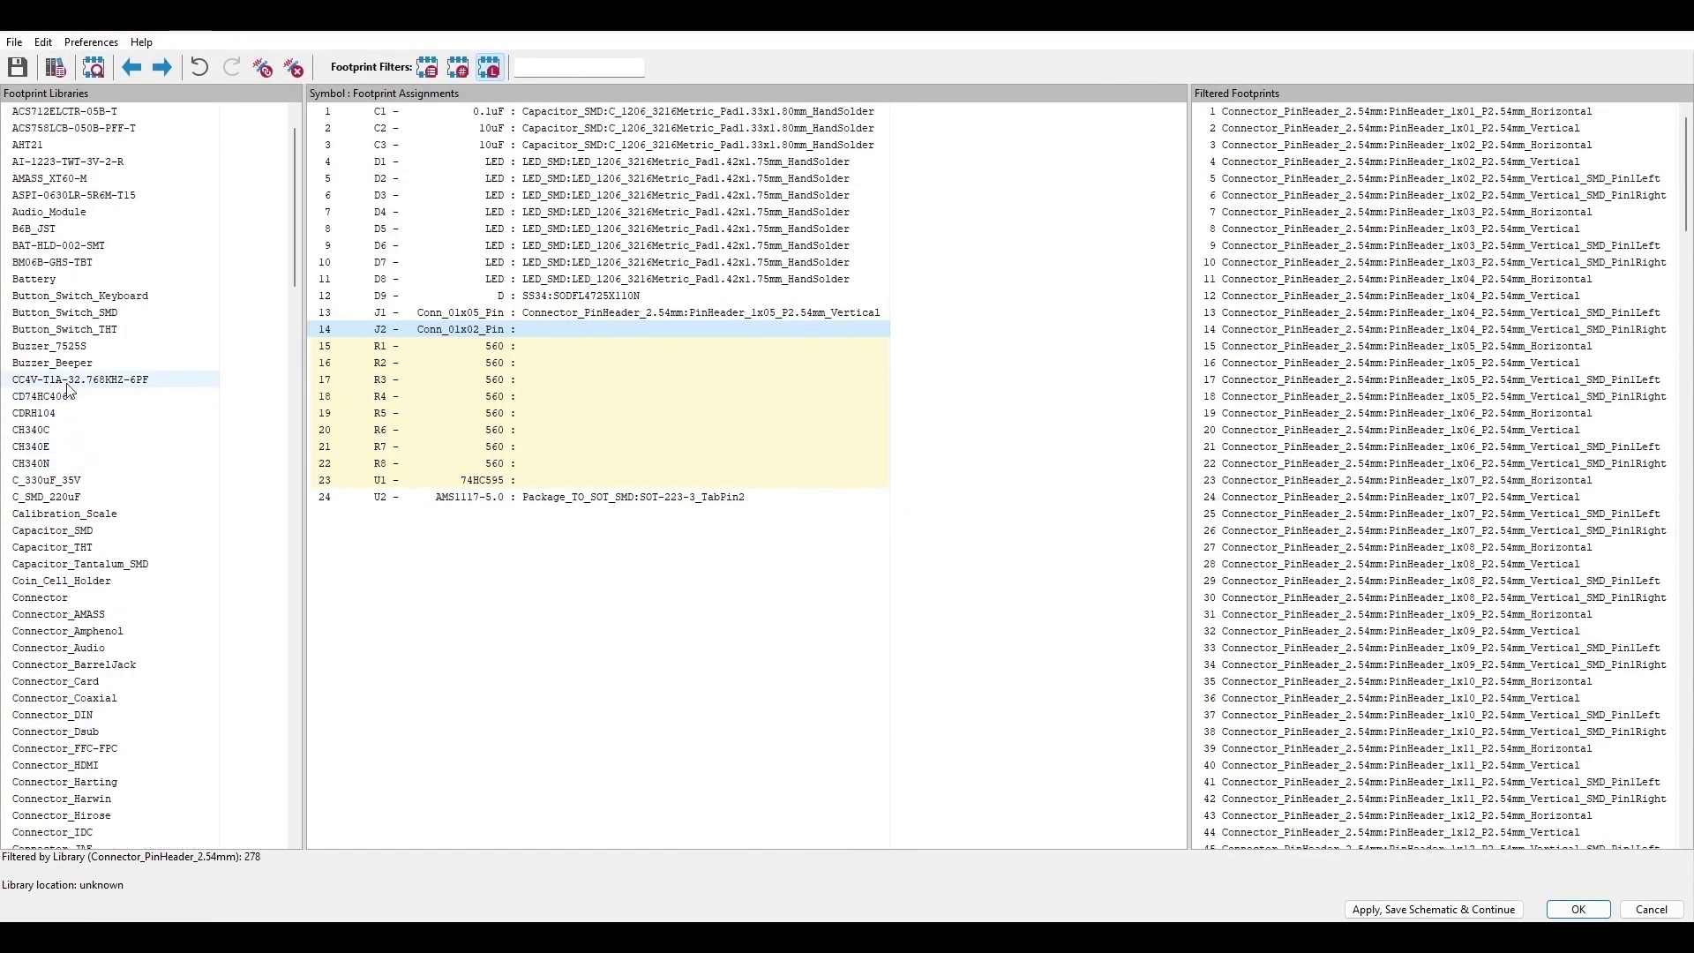
{"action": "scroll", "coordinate": [104, 671], "scroll_direction": "down", "scroll_amount": 8}
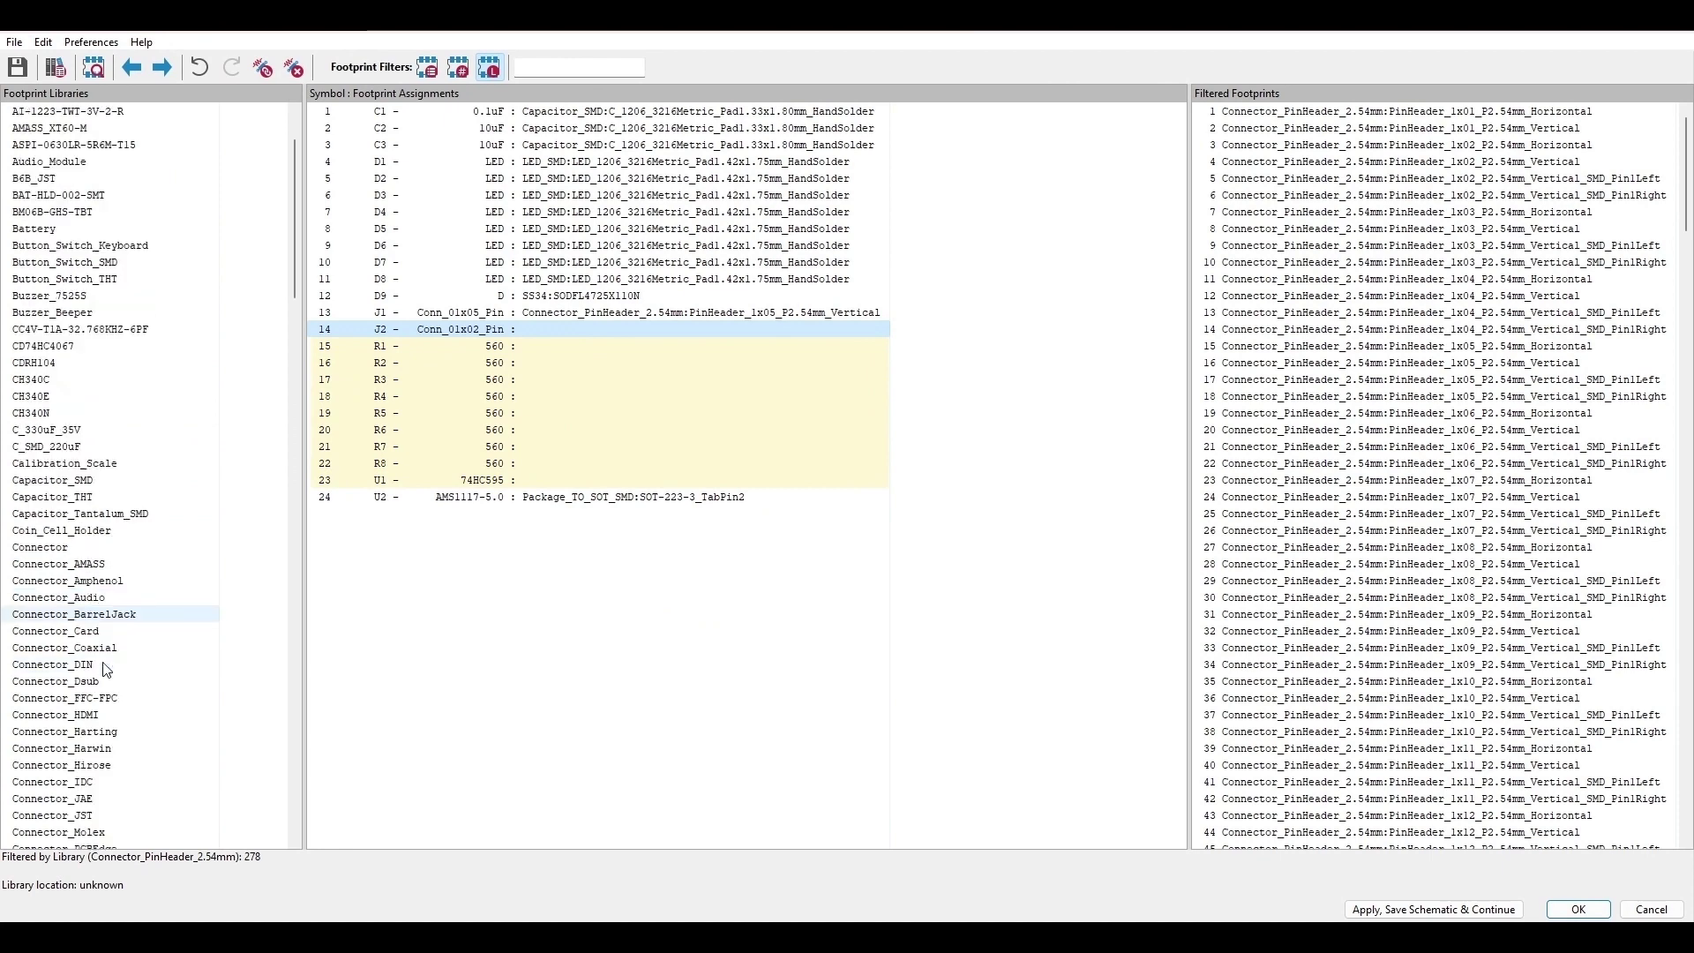
{"action": "scroll", "coordinate": [104, 671], "scroll_direction": "down", "scroll_amount": 8}
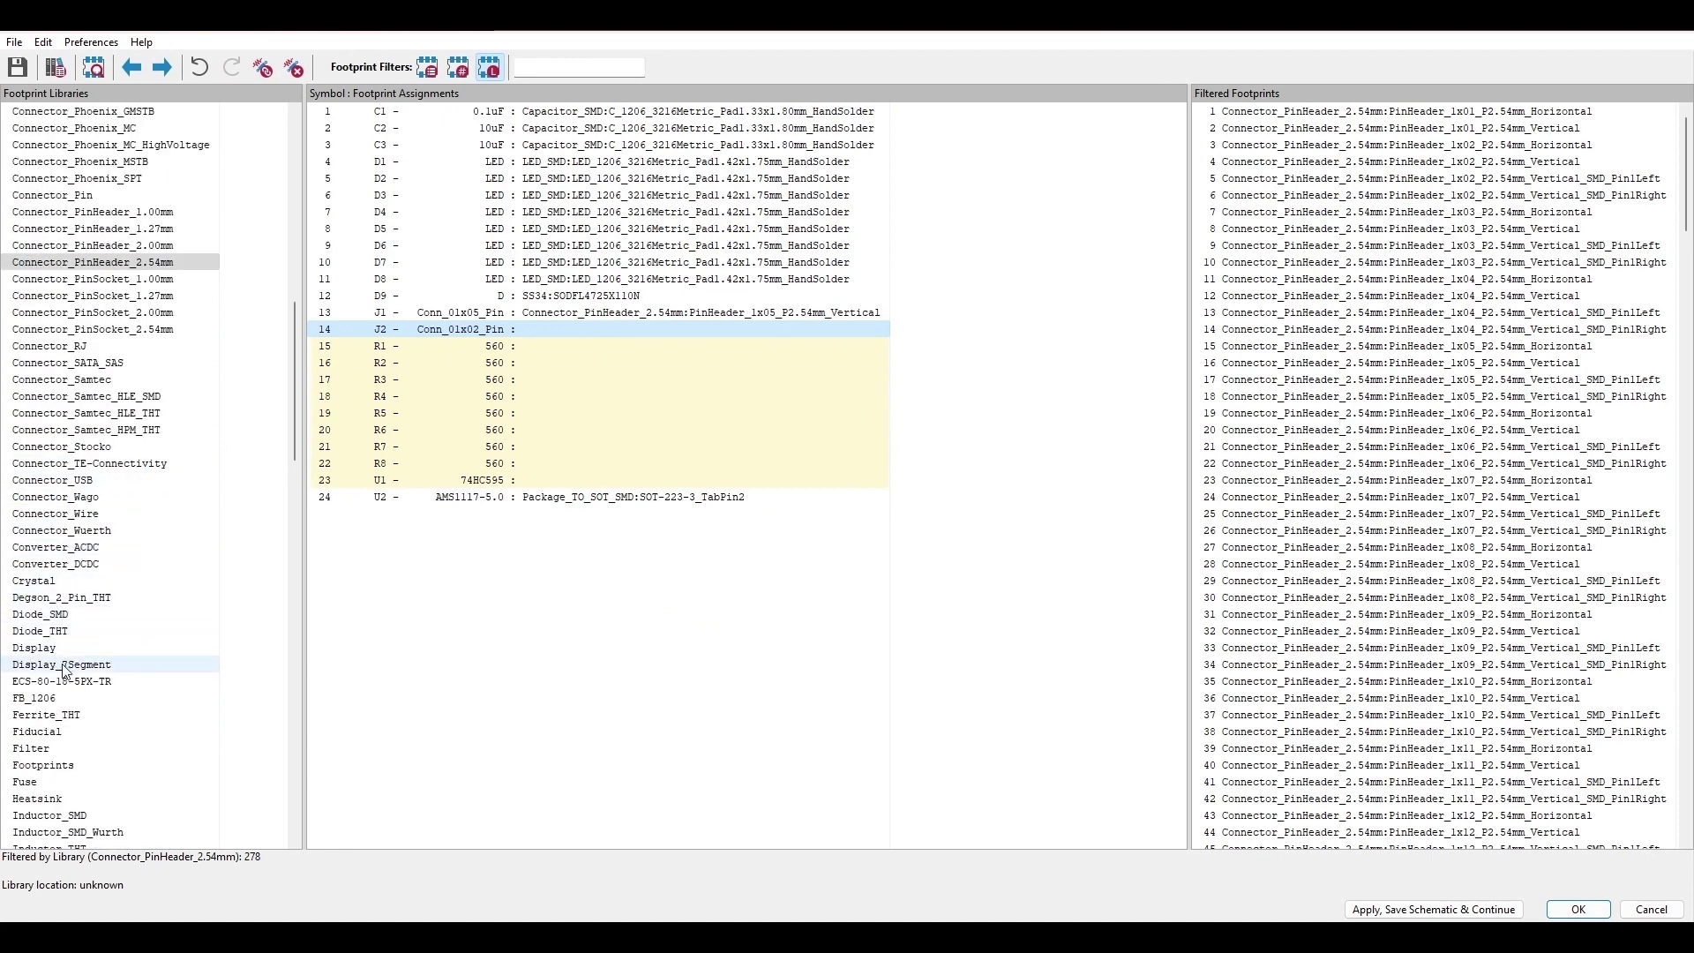
{"action": "left_click", "coordinate": [64, 599]}
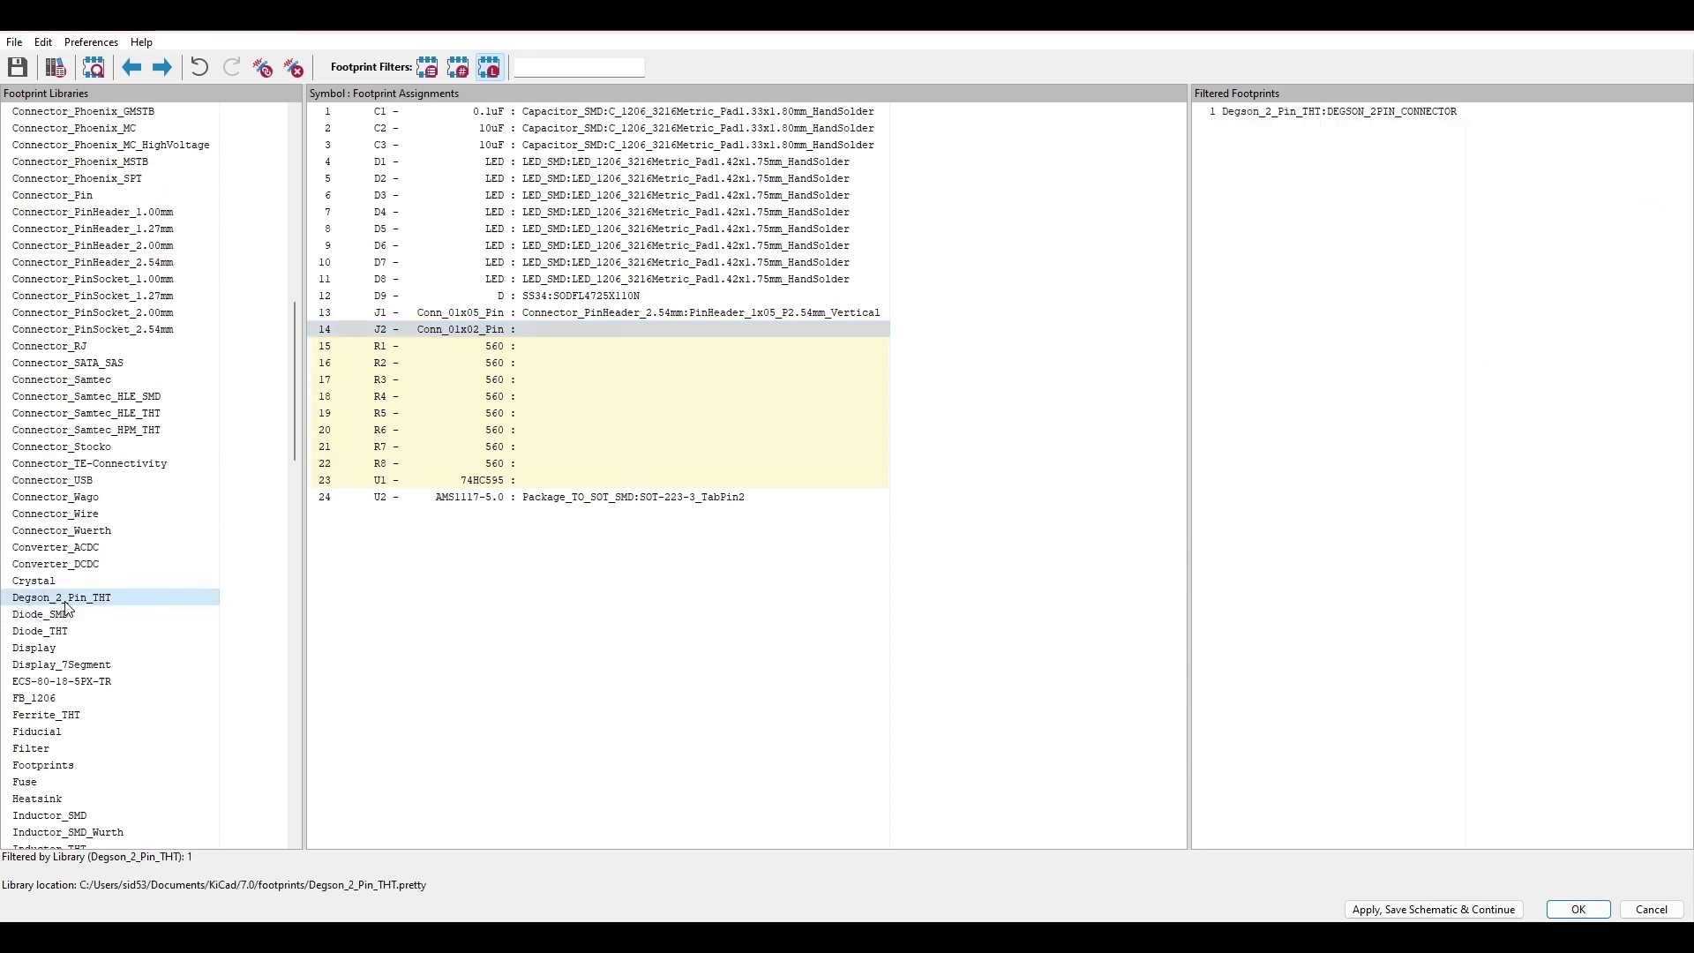
{"action": "double_click", "coordinate": [1254, 113]}
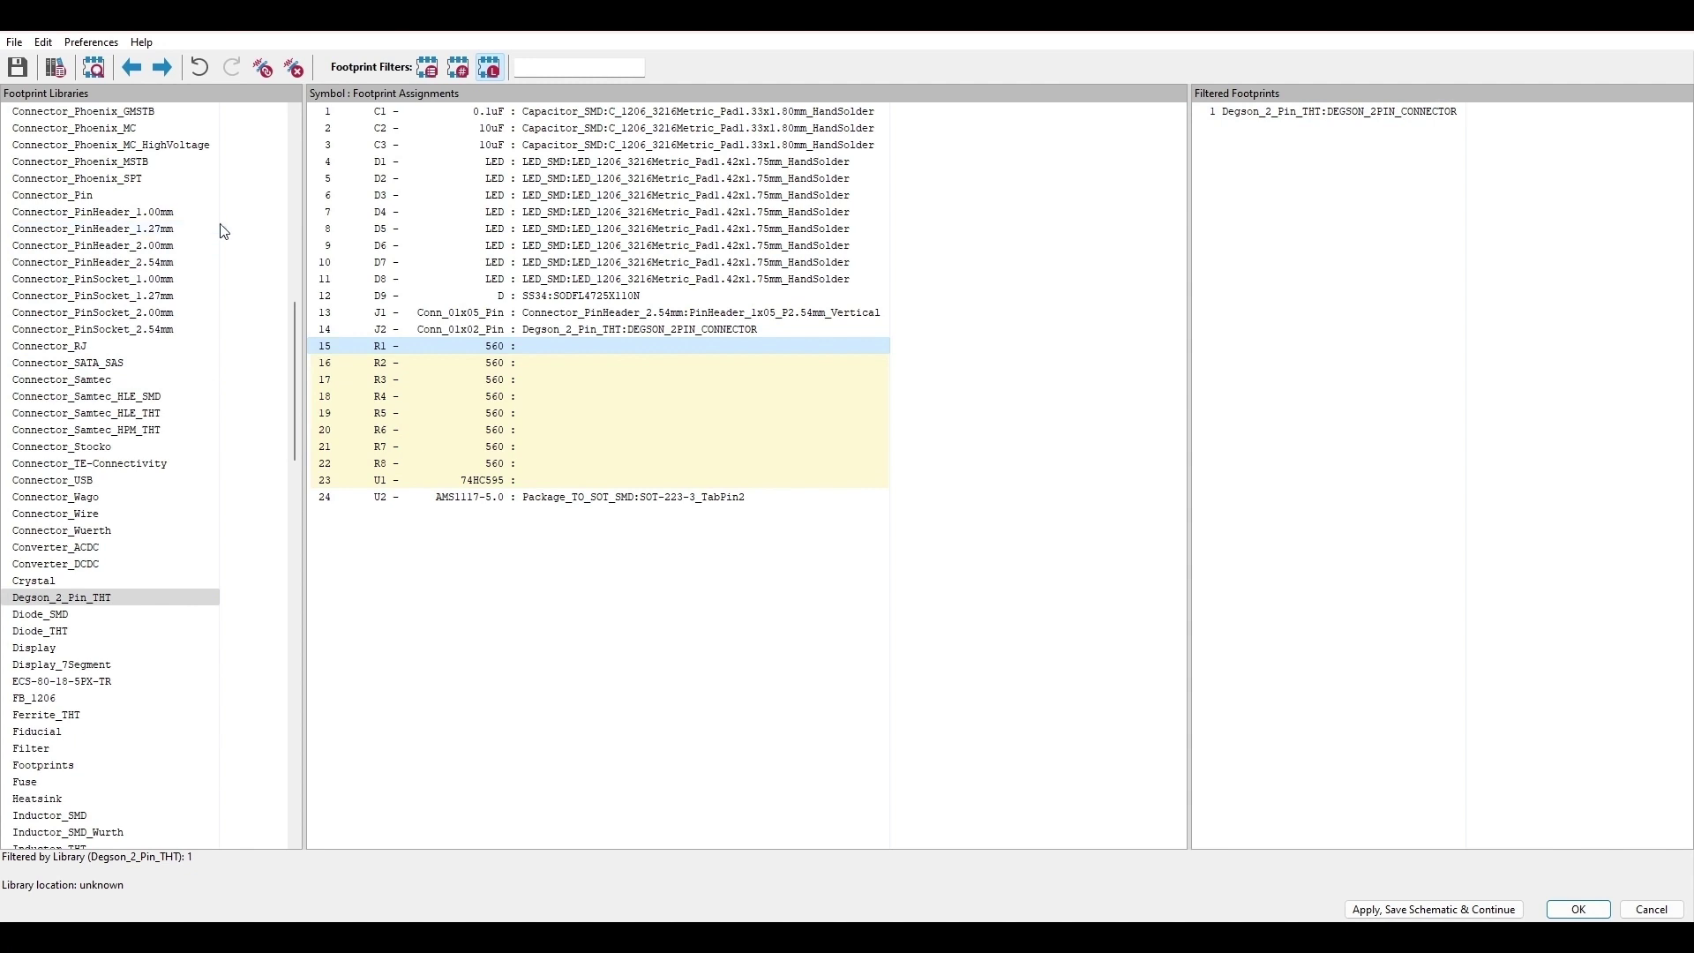
Step: Assign the footprint Resistor_SMD:R_1206_3216Metric_Pad1.30x1.75mm_HandSolder to all eight 560 ohm resistors, R1 to R8
{"action": "scroll", "coordinate": [219, 376], "scroll_direction": "up", "scroll_amount": 13}
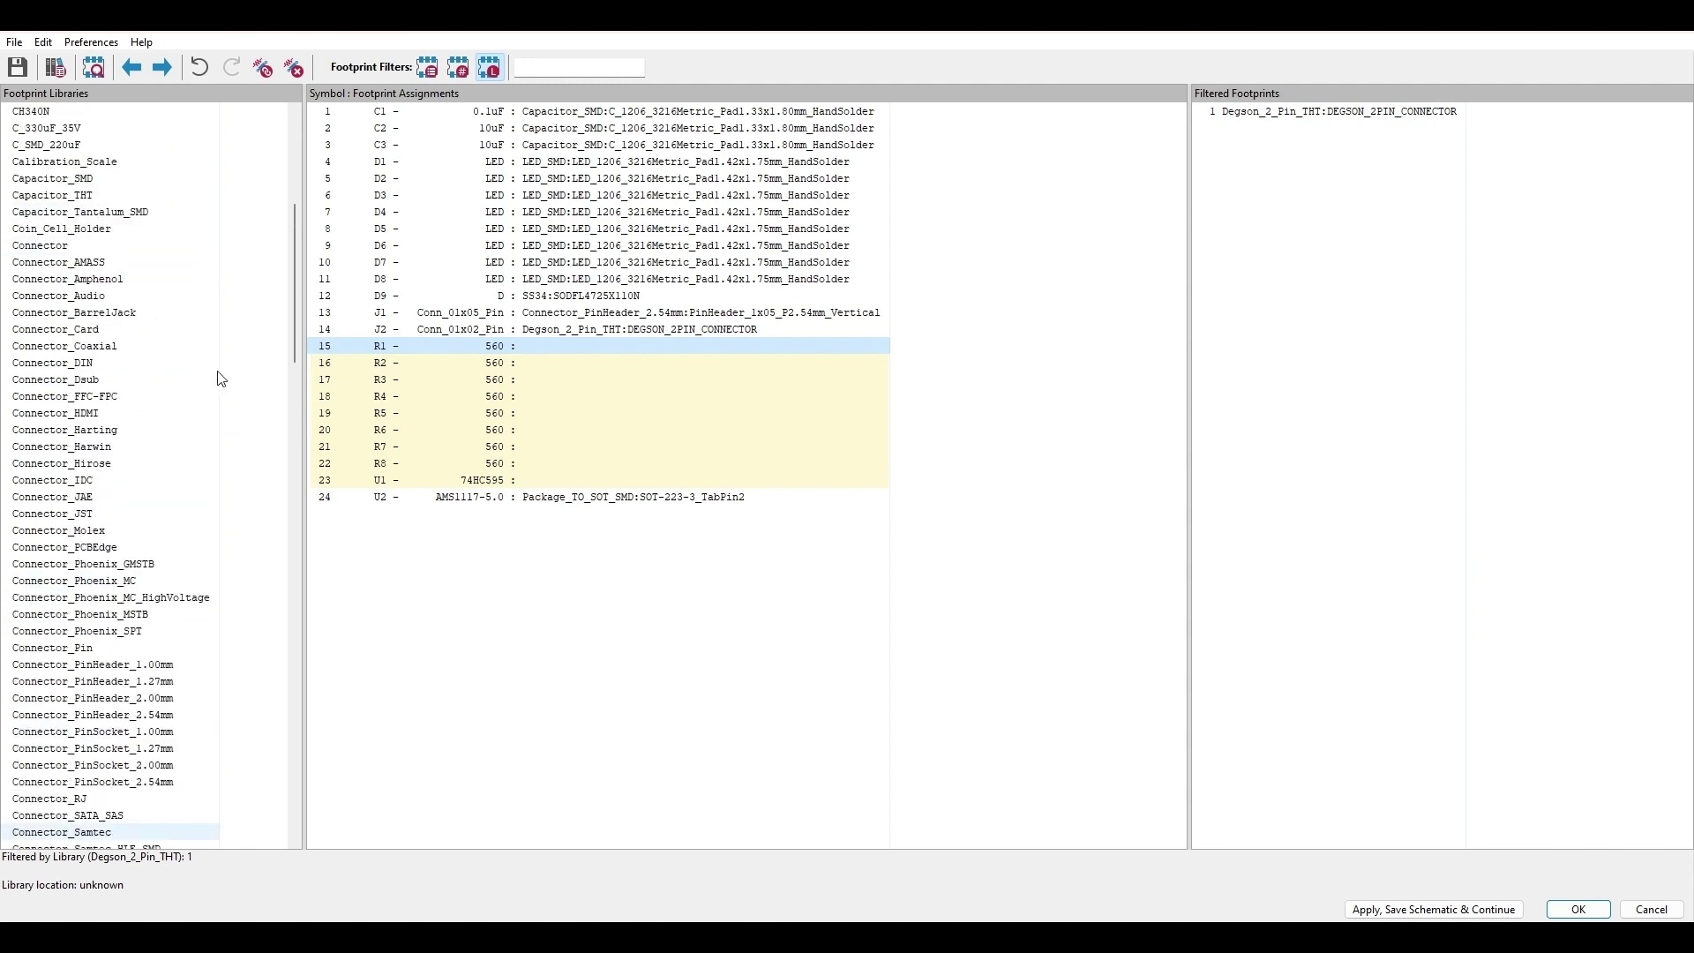
{"action": "scroll", "coordinate": [199, 375], "scroll_direction": "up", "scroll_amount": 4}
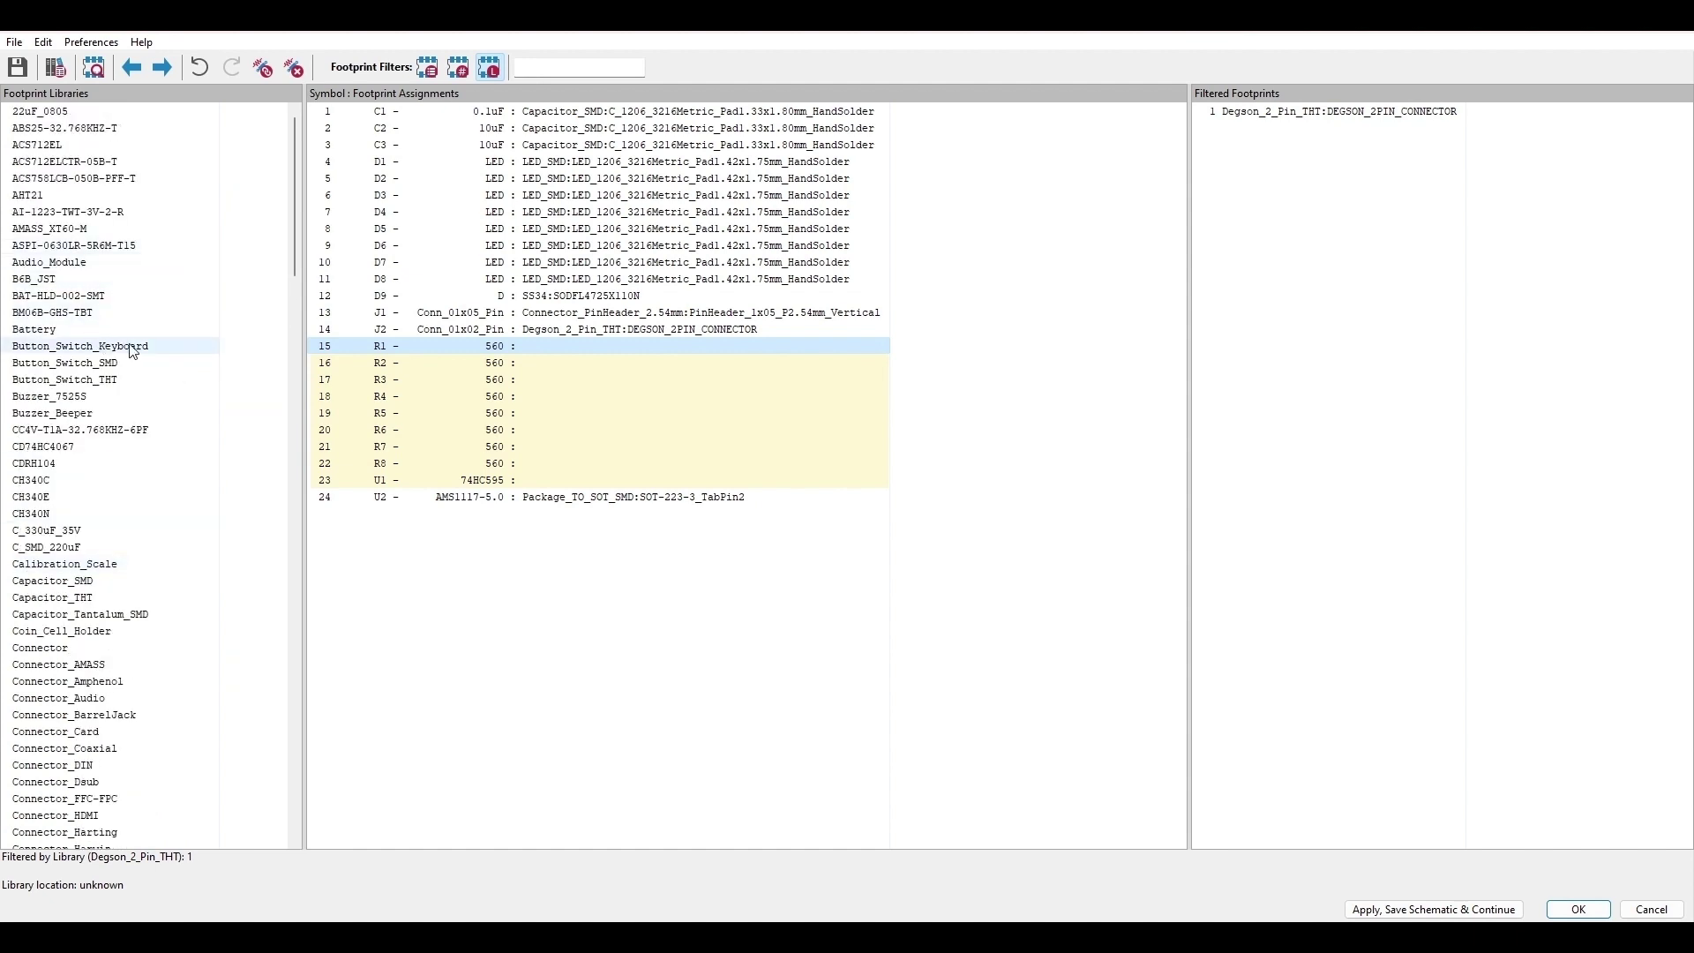
{"action": "scroll", "coordinate": [150, 309], "scroll_direction": "down", "scroll_amount": 13}
{"action": "scroll", "coordinate": [159, 322], "scroll_direction": "down", "scroll_amount": 20}
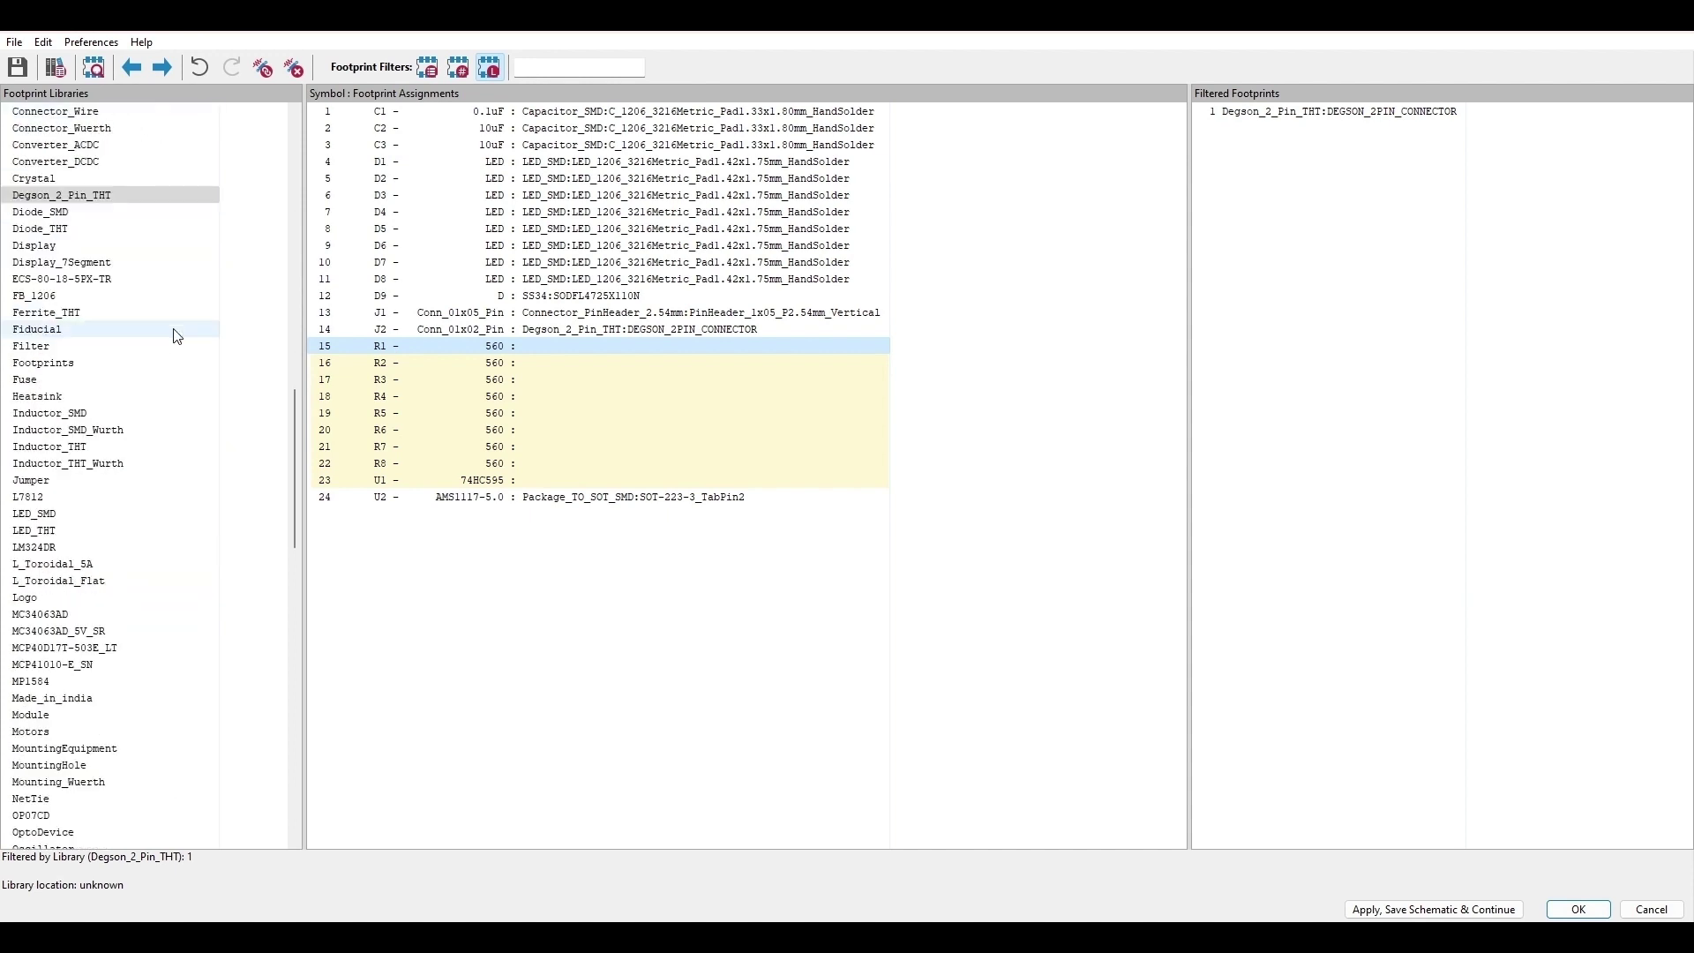
{"action": "scroll", "coordinate": [177, 336], "scroll_direction": "down", "scroll_amount": 9}
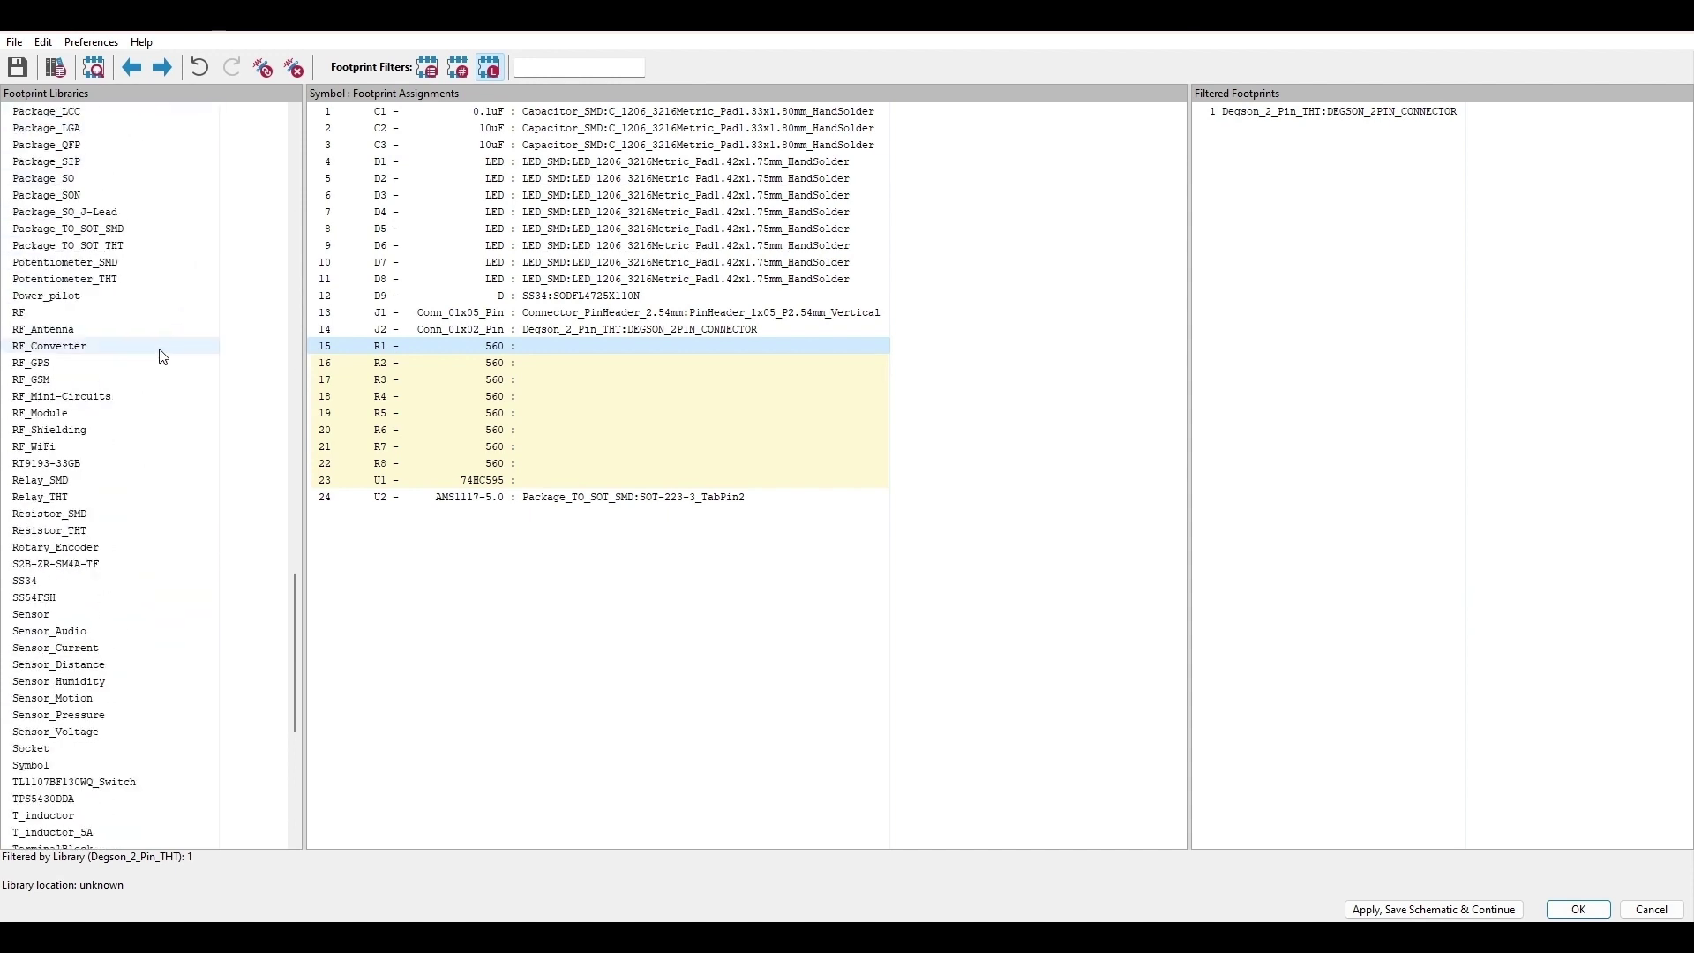
{"action": "left_click", "coordinate": [61, 518]}
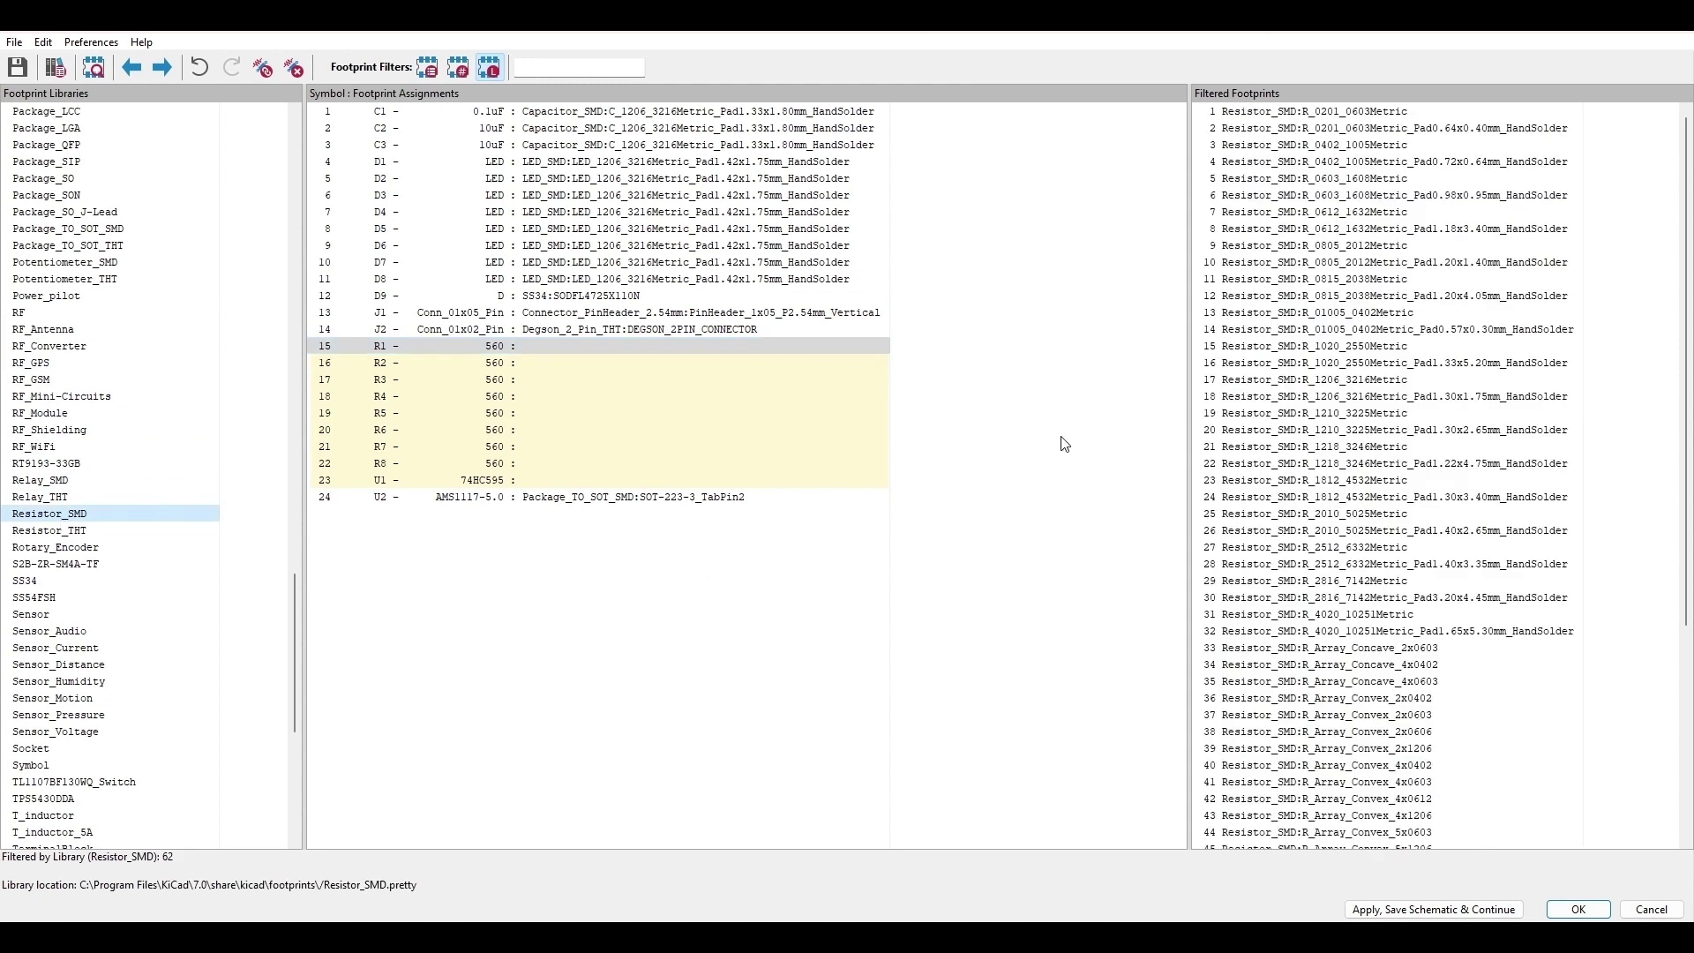
{"action": "double_click", "coordinate": [1396, 399]}
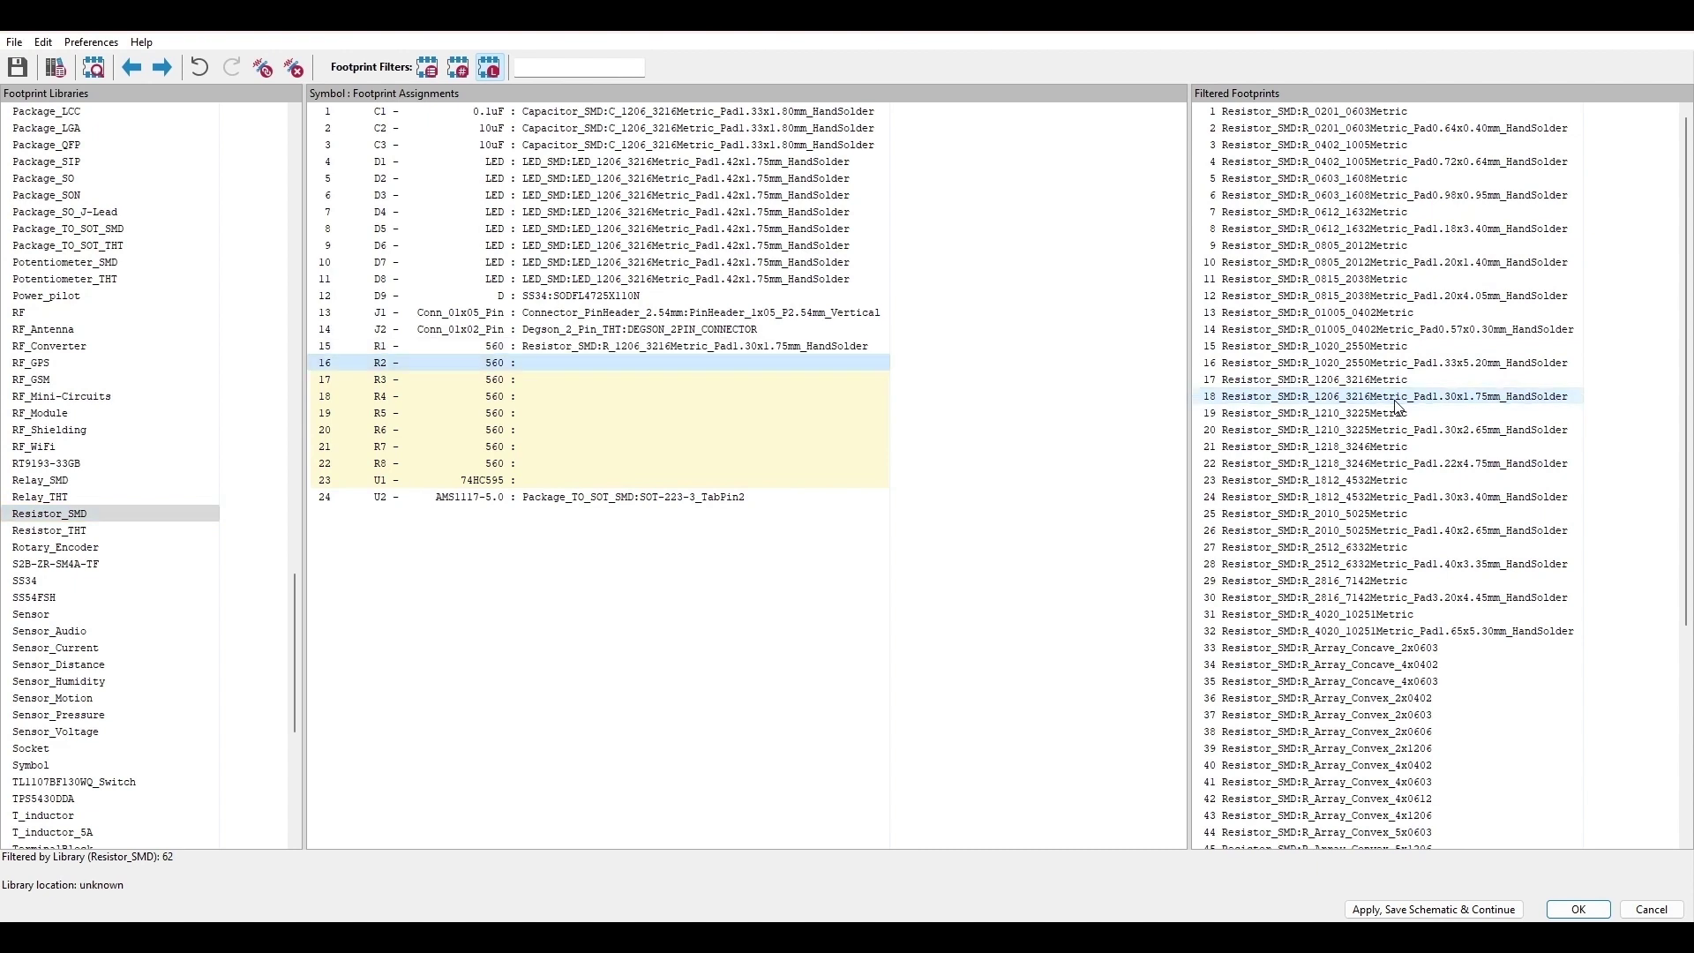
{"action": "double_click", "coordinate": [1395, 399]}
{"action": "double_click", "coordinate": [1396, 399]}
{"action": "double_click", "coordinate": [1396, 399]}
{"action": "double_click", "coordinate": [1396, 399]}
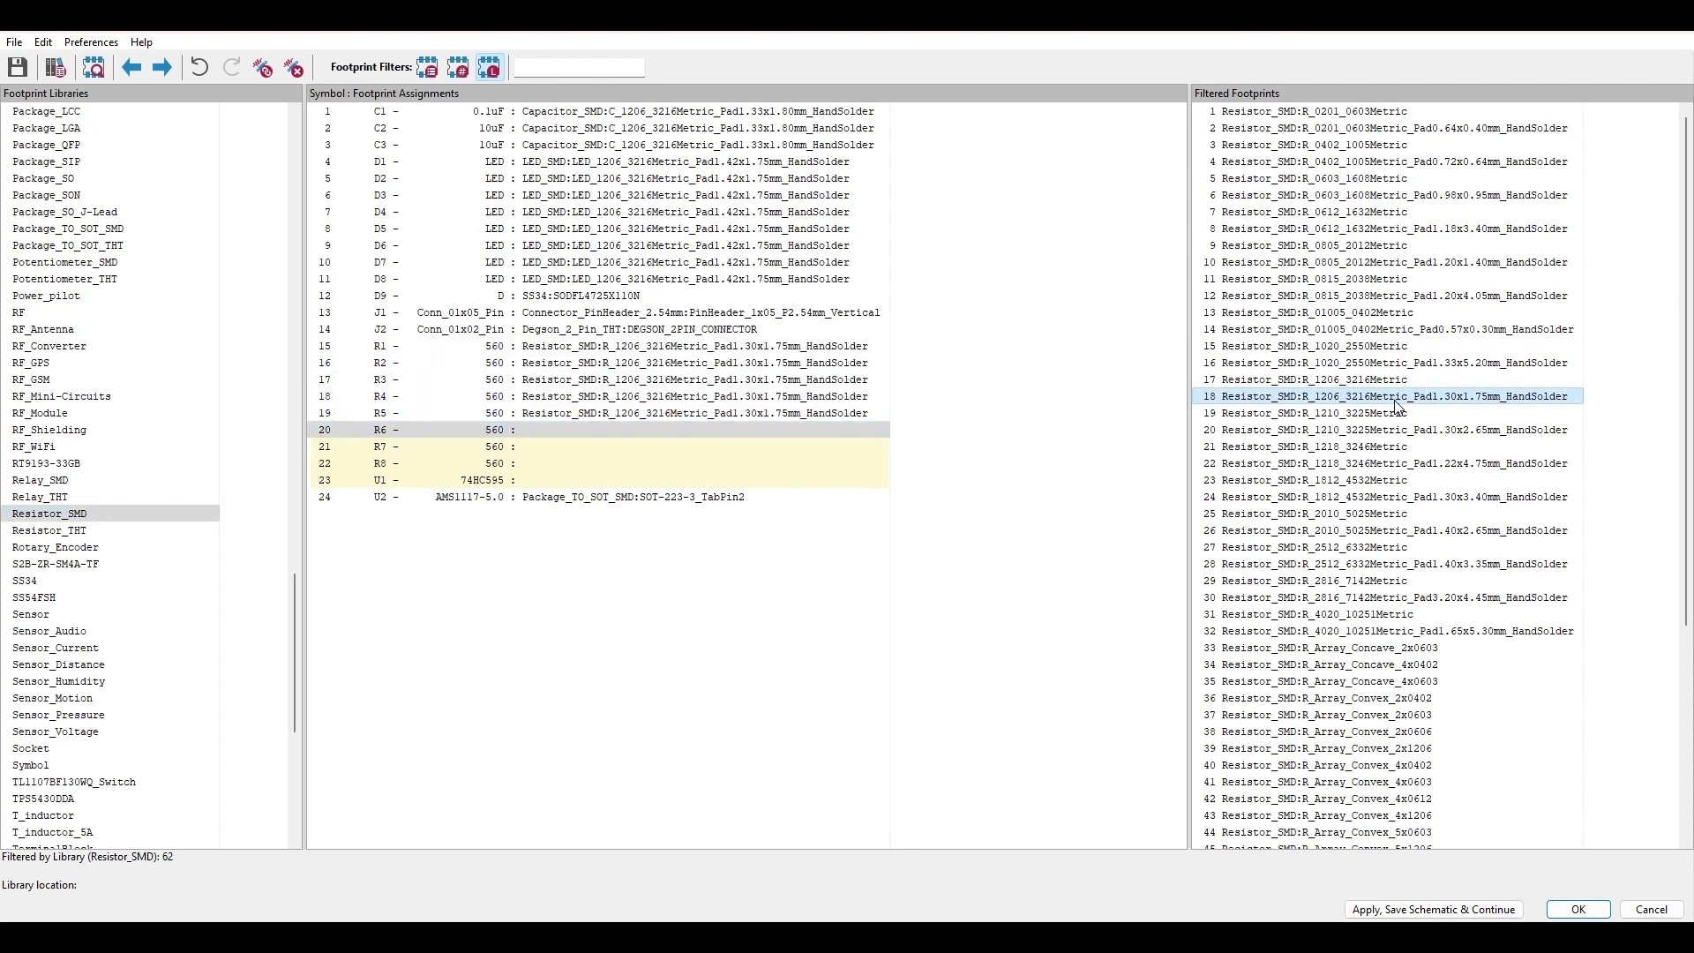
{"action": "double_click", "coordinate": [1396, 399]}
{"action": "double_click", "coordinate": [1396, 399]}
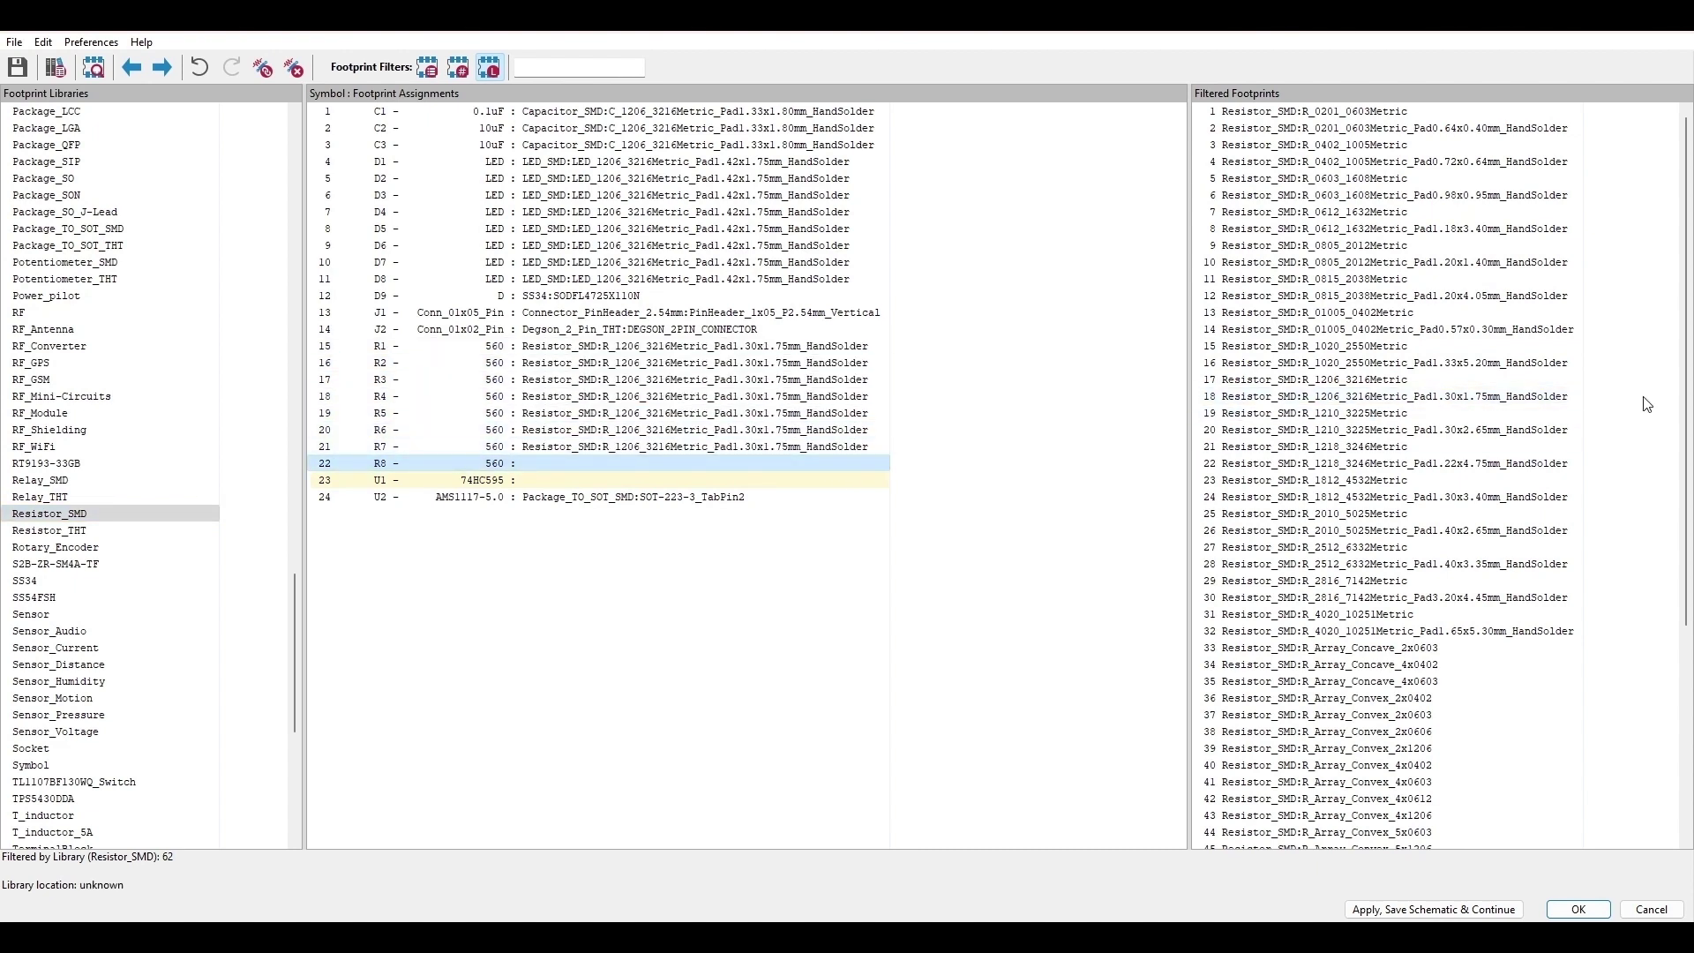
{"action": "double_click", "coordinate": [1446, 399]}
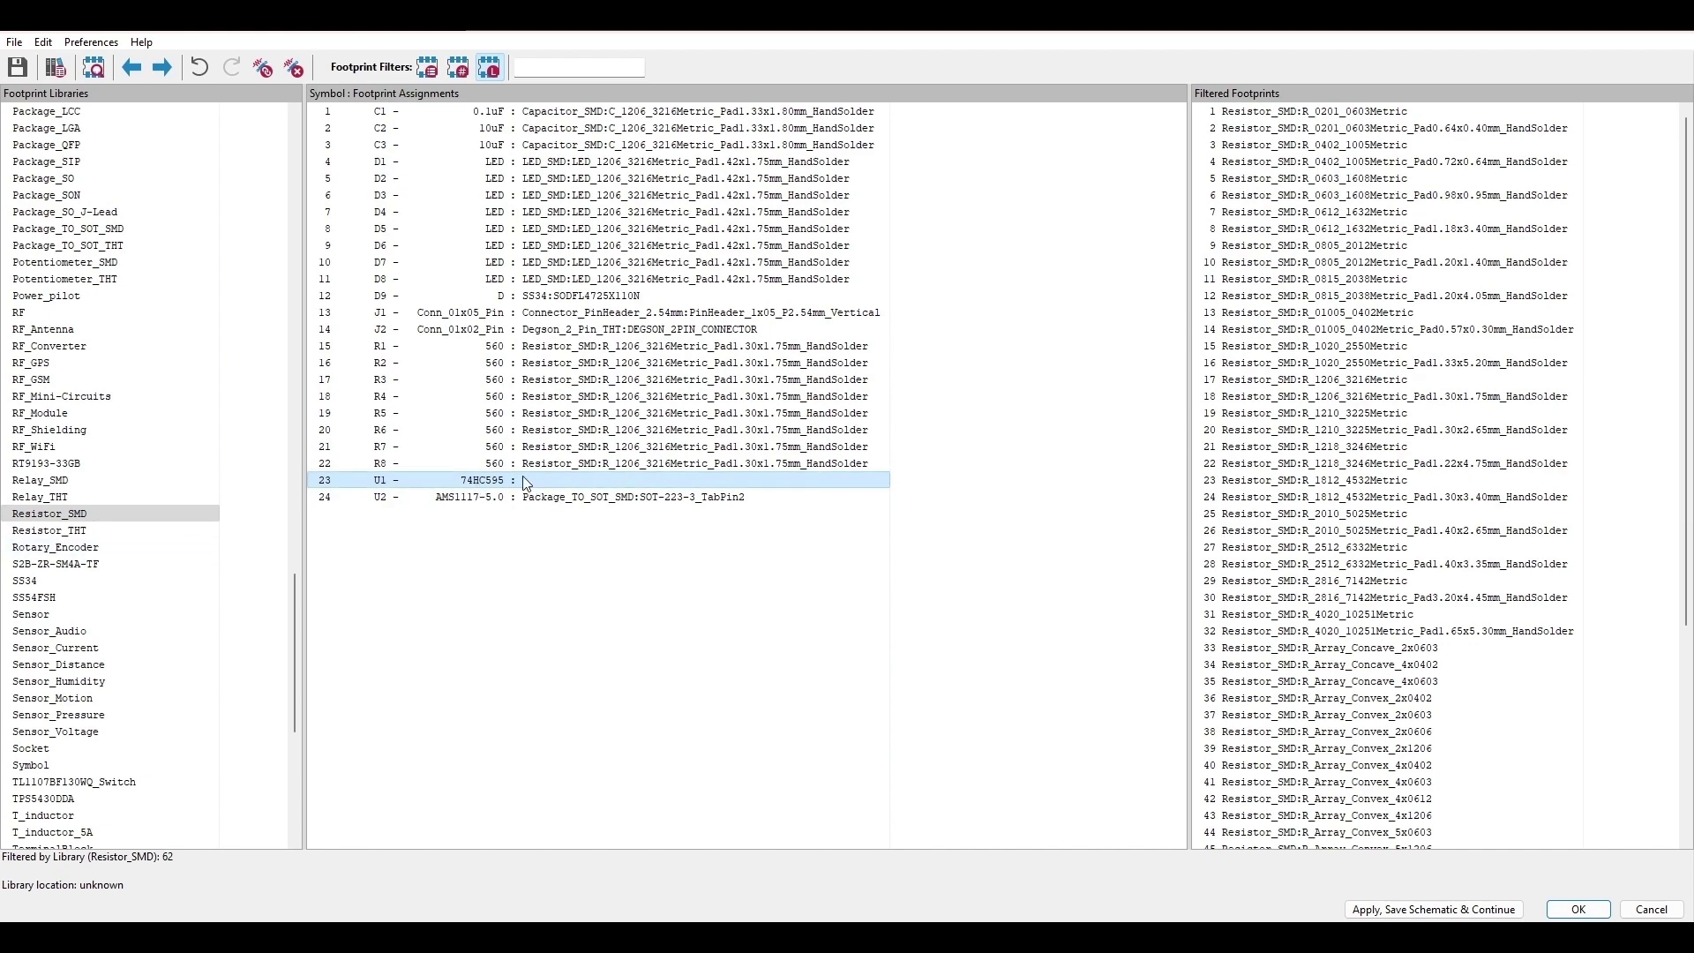
Step: Look through the footprint libraries for one matching the 74HC595 chip U1
{"action": "scroll", "coordinate": [133, 578], "scroll_direction": "down", "scroll_amount": 9}
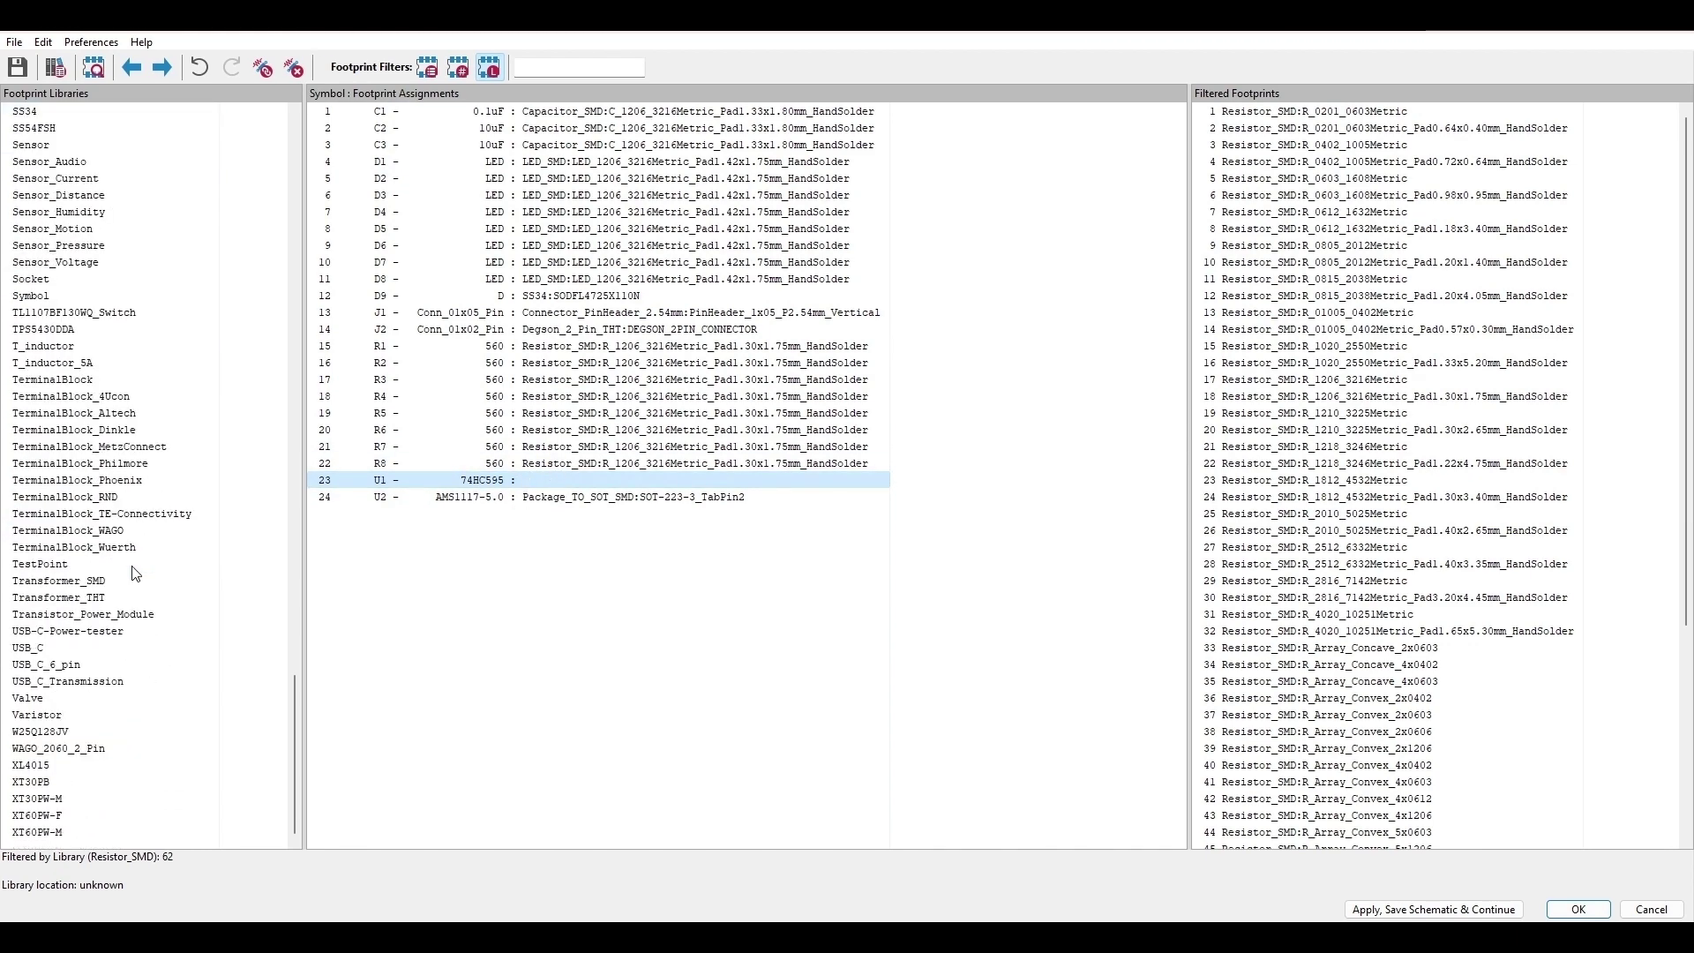
{"action": "scroll", "coordinate": [135, 575], "scroll_direction": "up", "scroll_amount": 20}
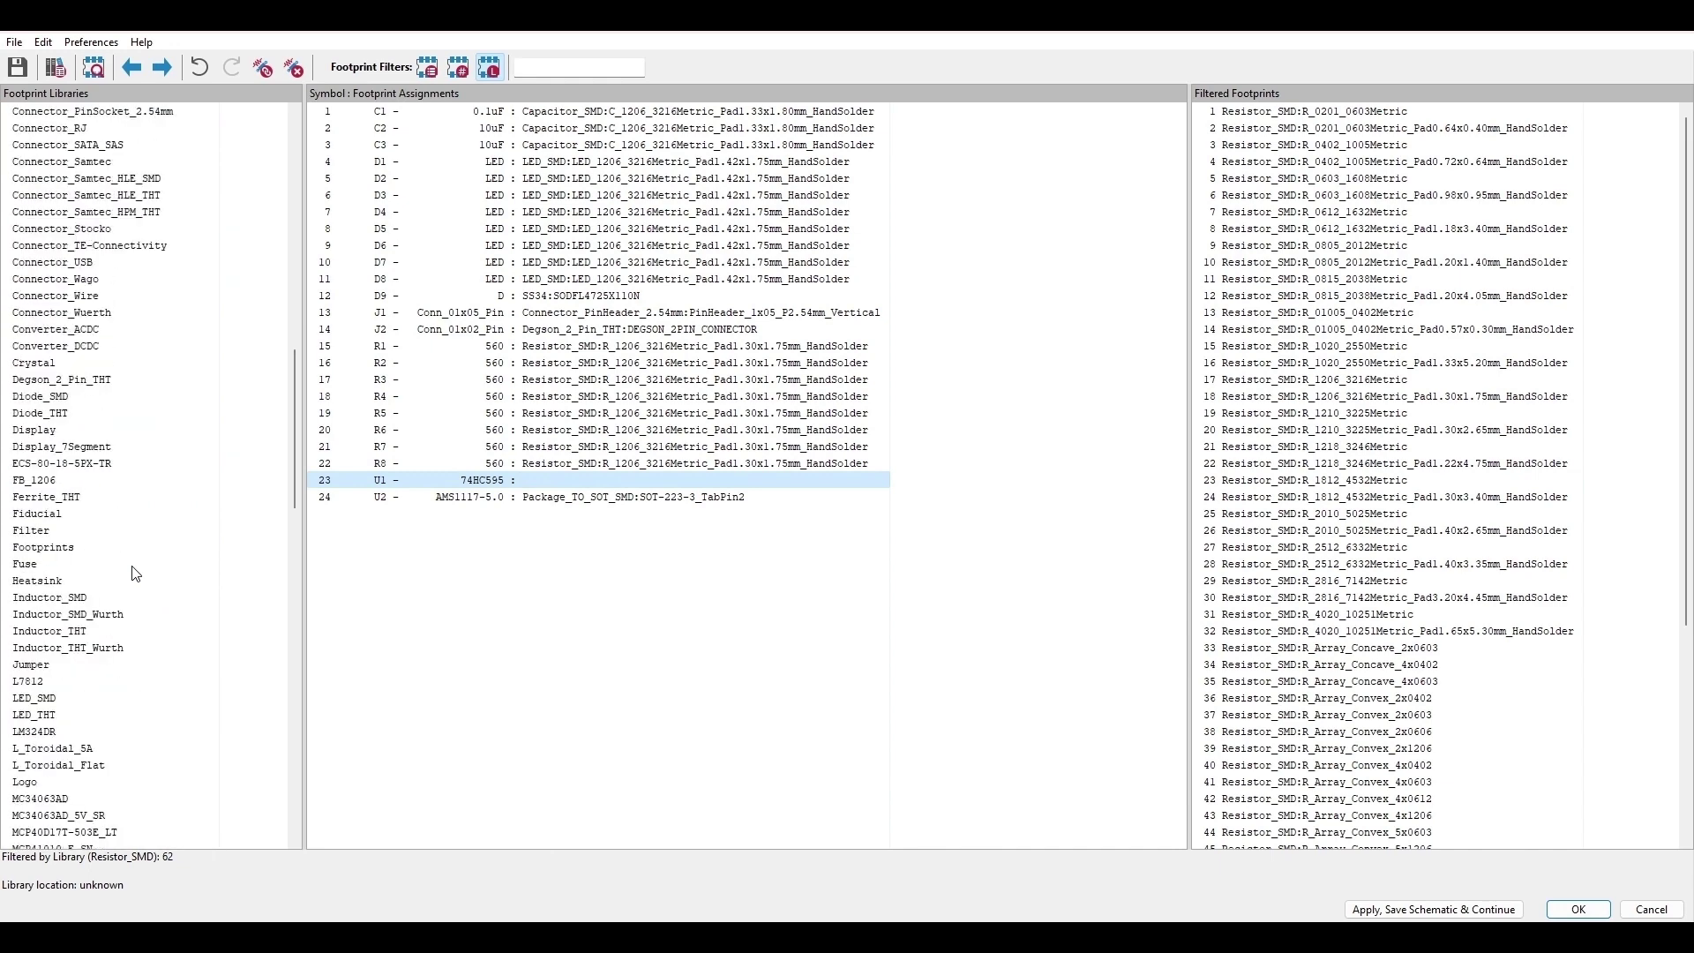
{"action": "scroll", "coordinate": [135, 575], "scroll_direction": "up", "scroll_amount": 20}
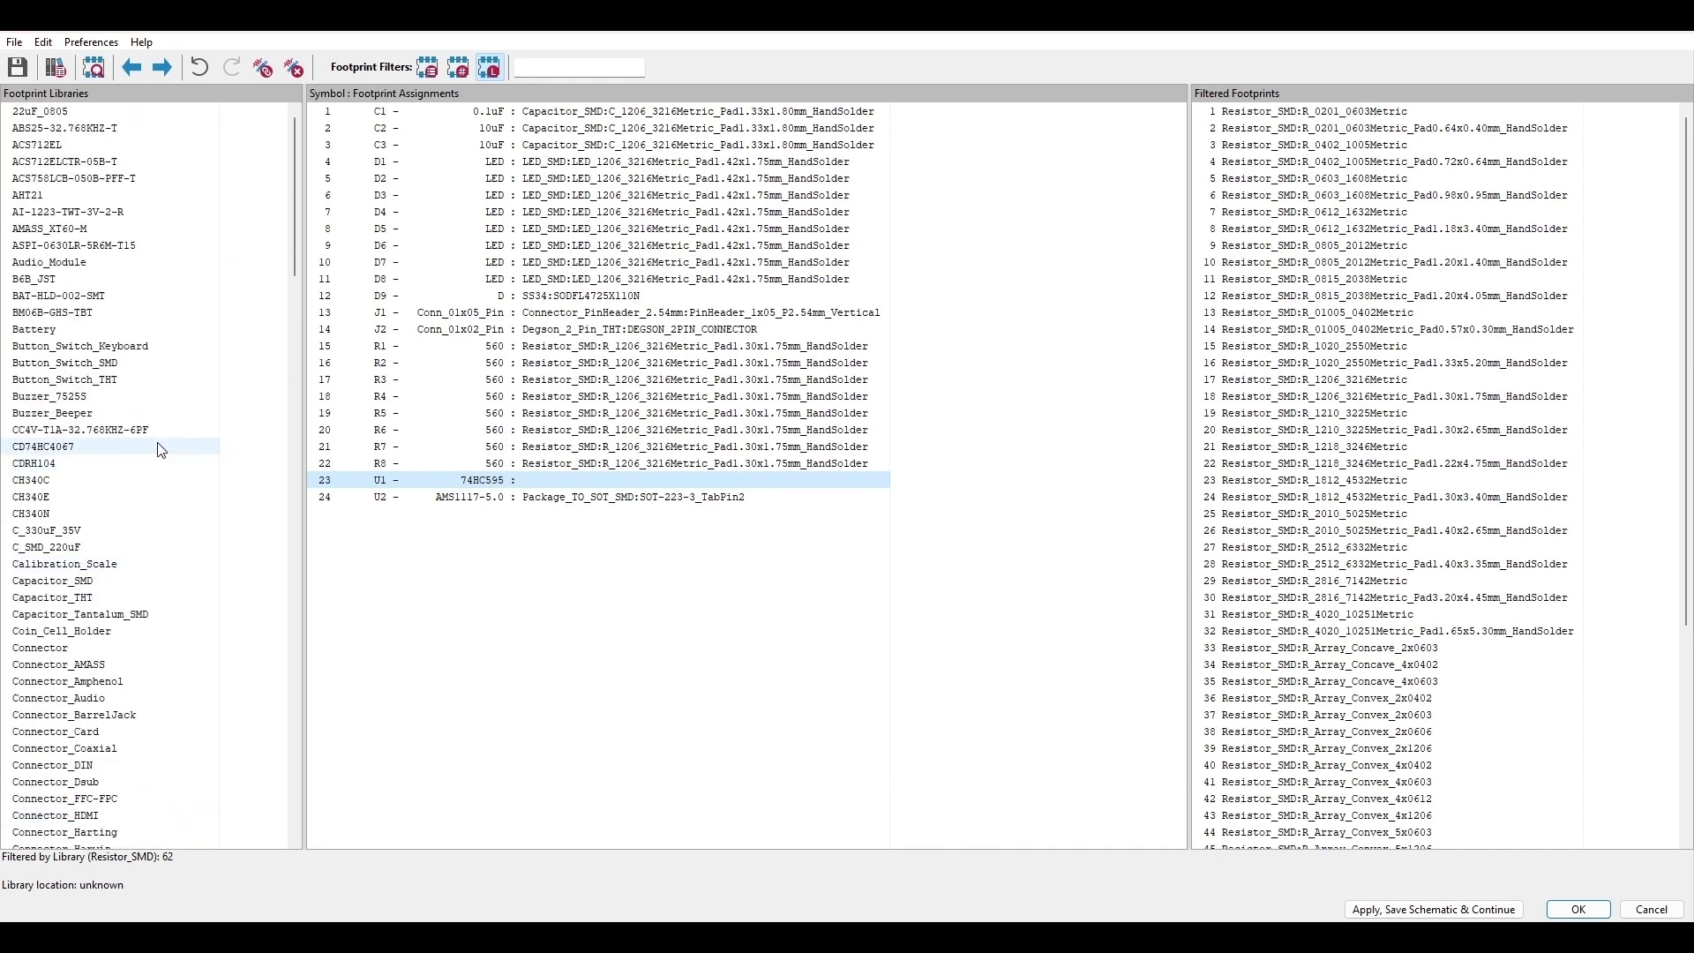
{"action": "scroll", "coordinate": [88, 231], "scroll_direction": "down", "scroll_amount": 8}
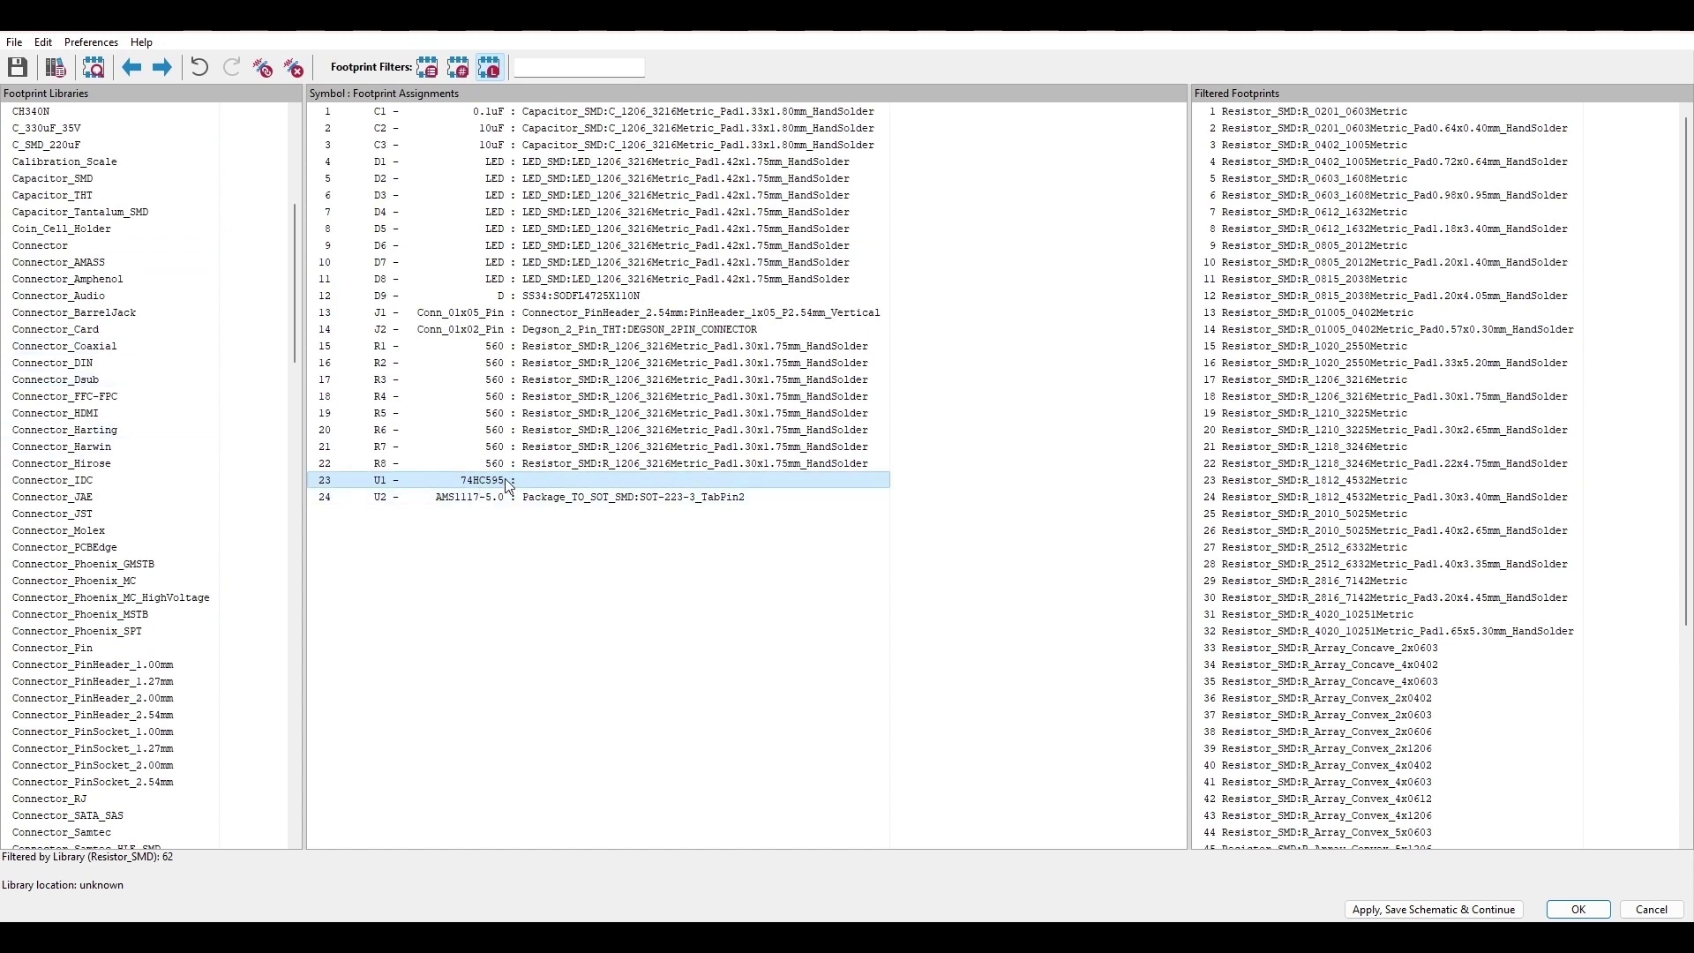
Step: Switch to the browser and open the part search on the SnapEDA home page
{"action": "mouse_move", "coordinate": [847, 937]}
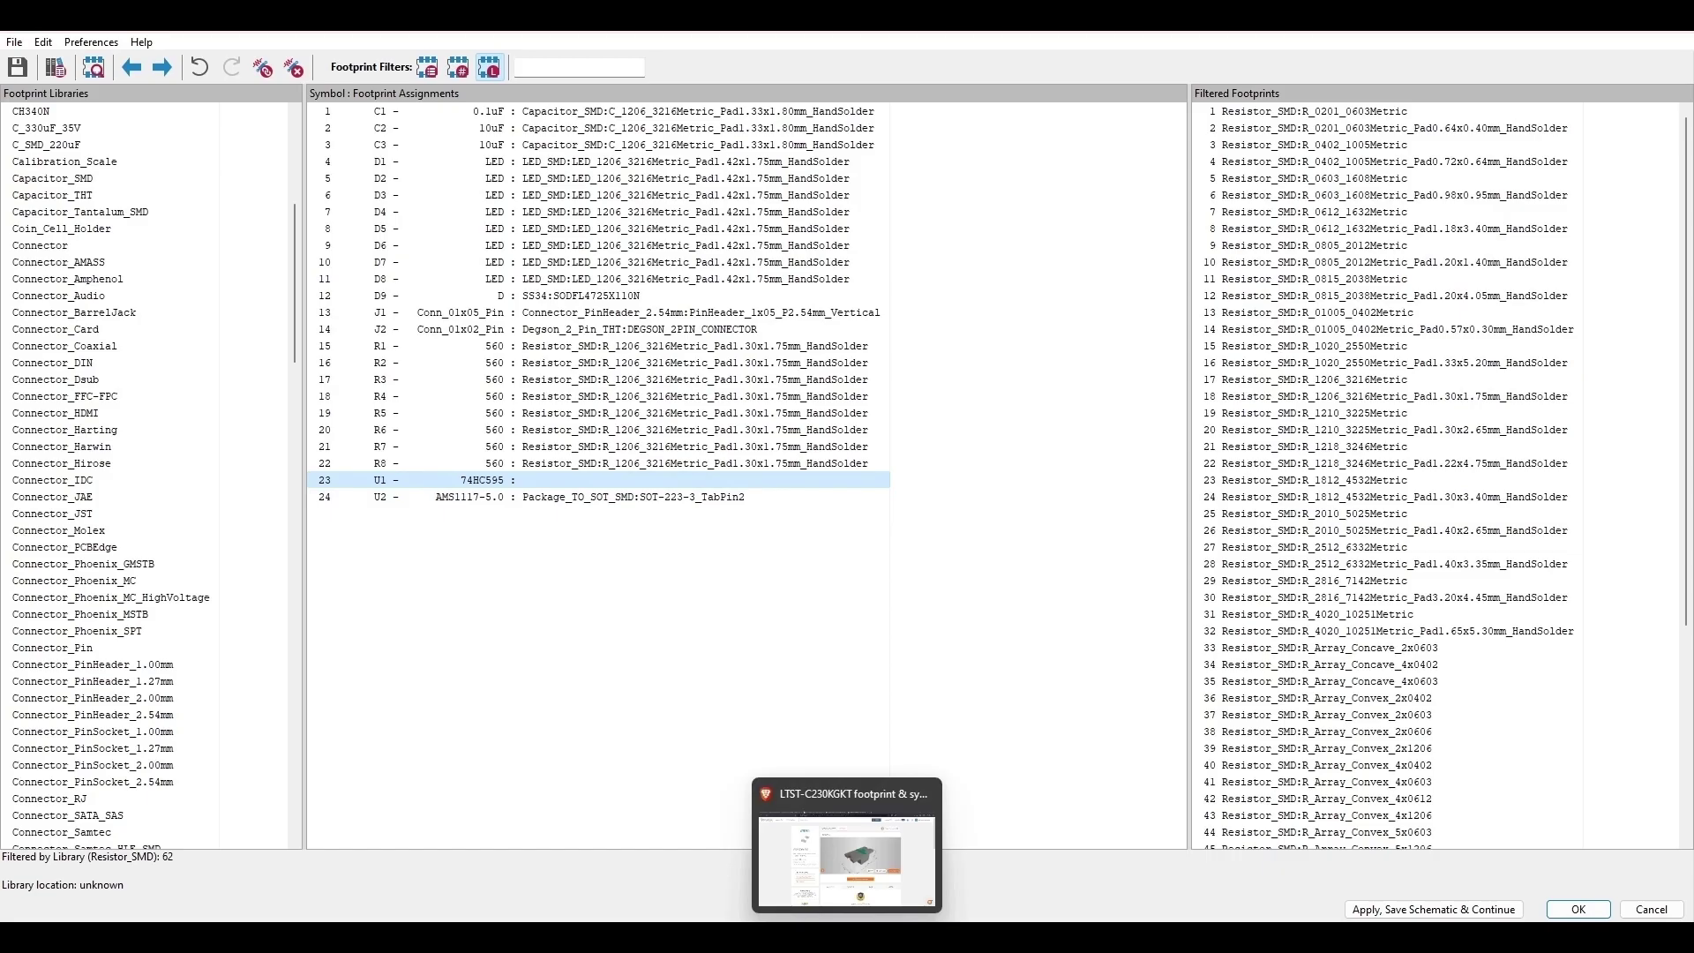
{"action": "left_click", "coordinate": [847, 860]}
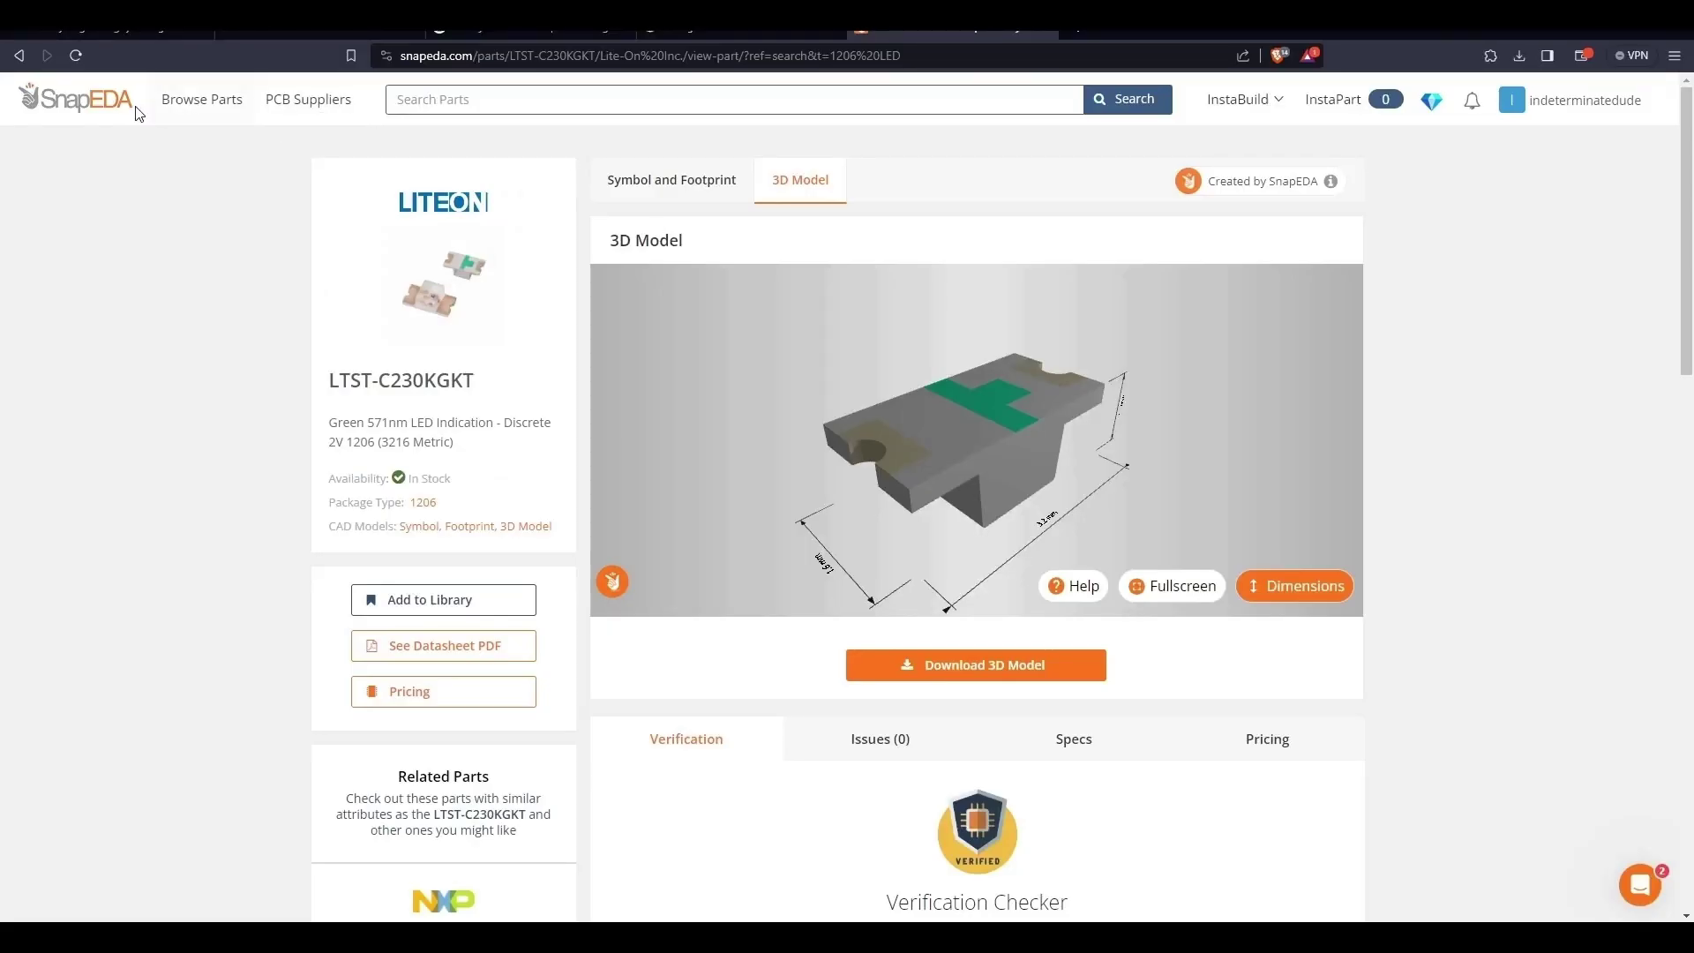
{"action": "left_click", "coordinate": [94, 106]}
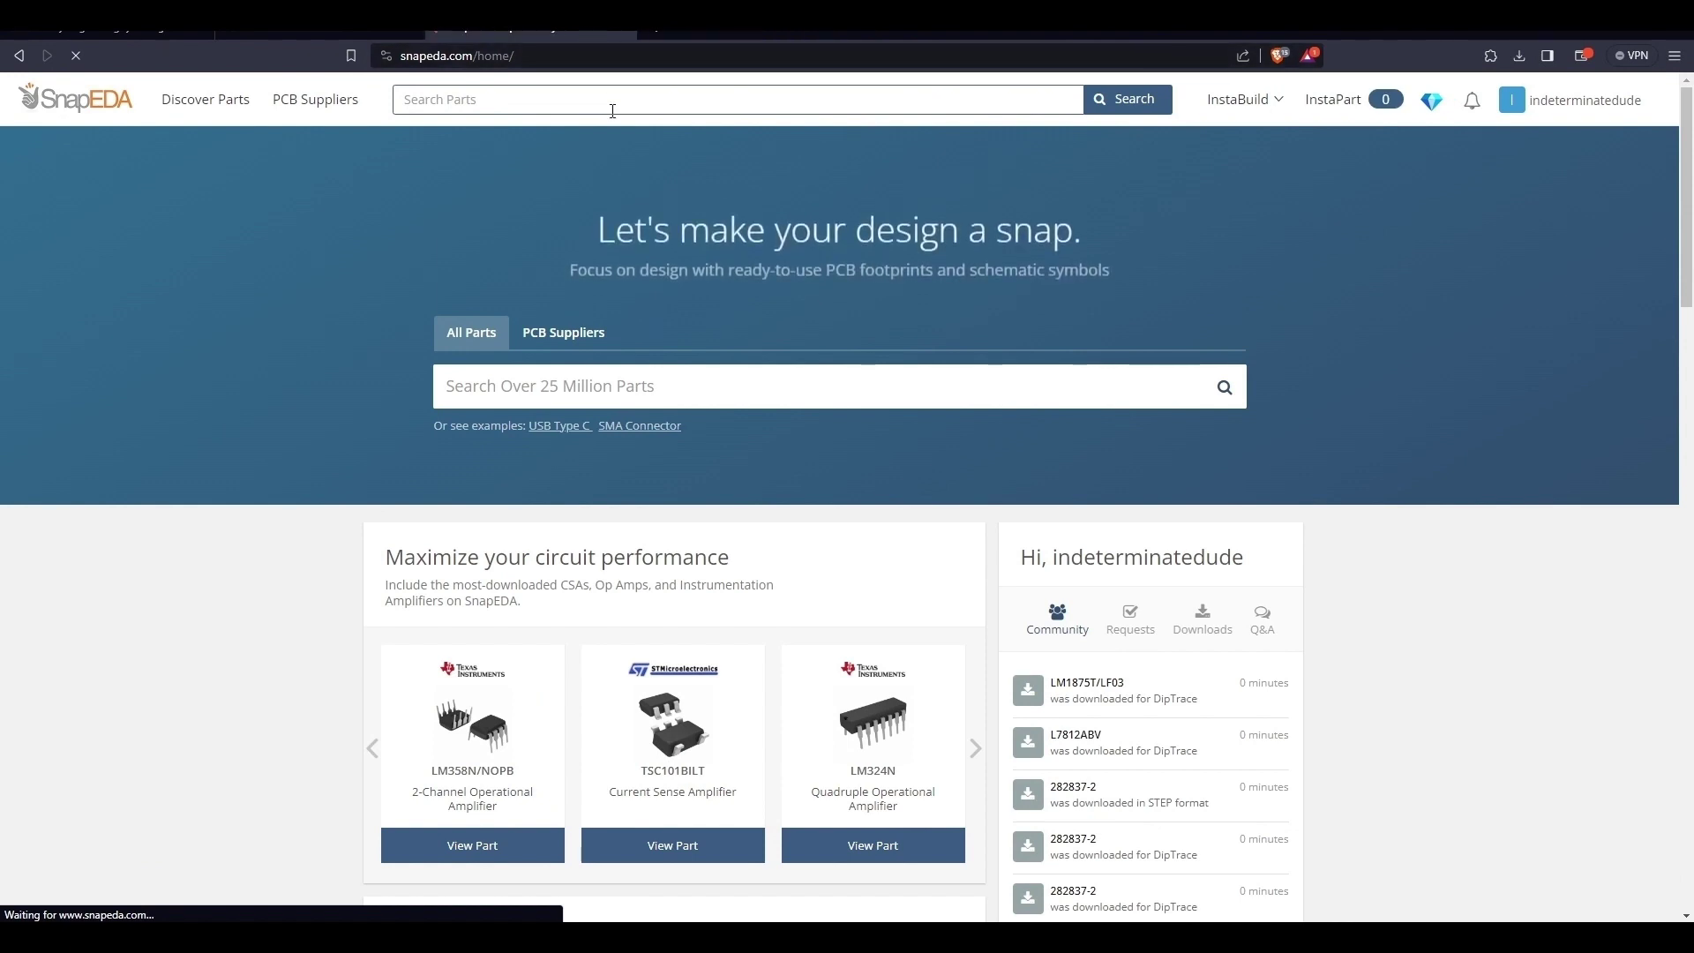
{"action": "left_click", "coordinate": [679, 394]}
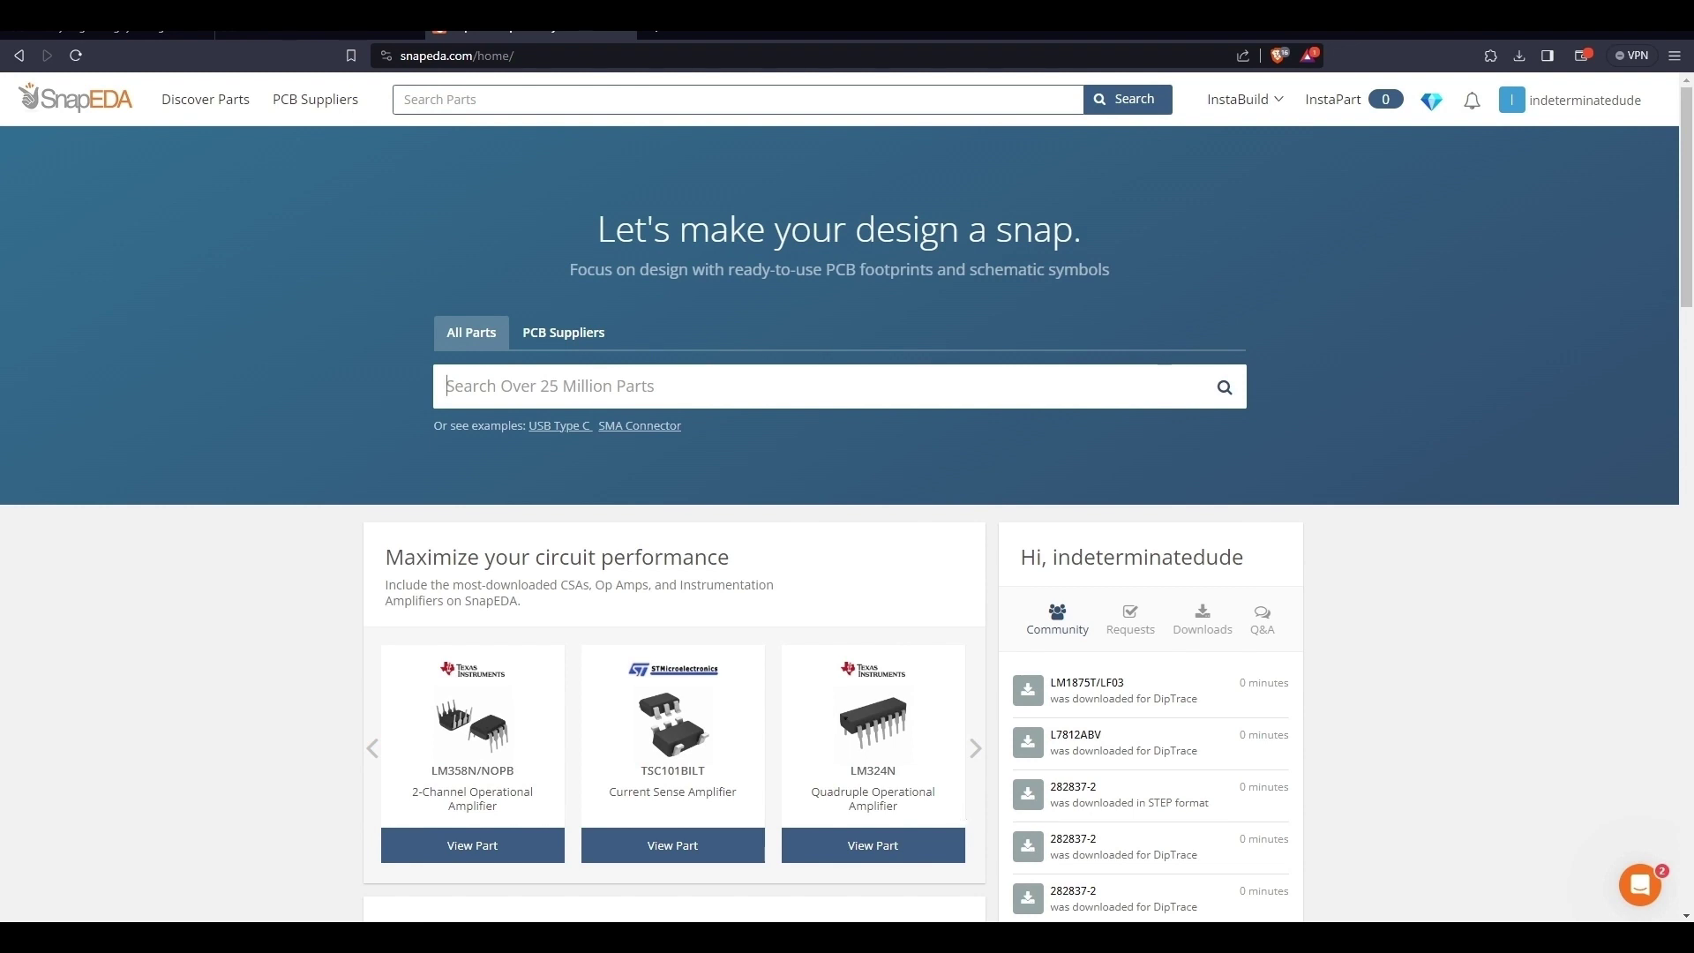
Step: Switch back to KiCad's footprint assignment window and look further through the footprint library list
{"action": "mouse_move", "coordinate": [924, 937]}
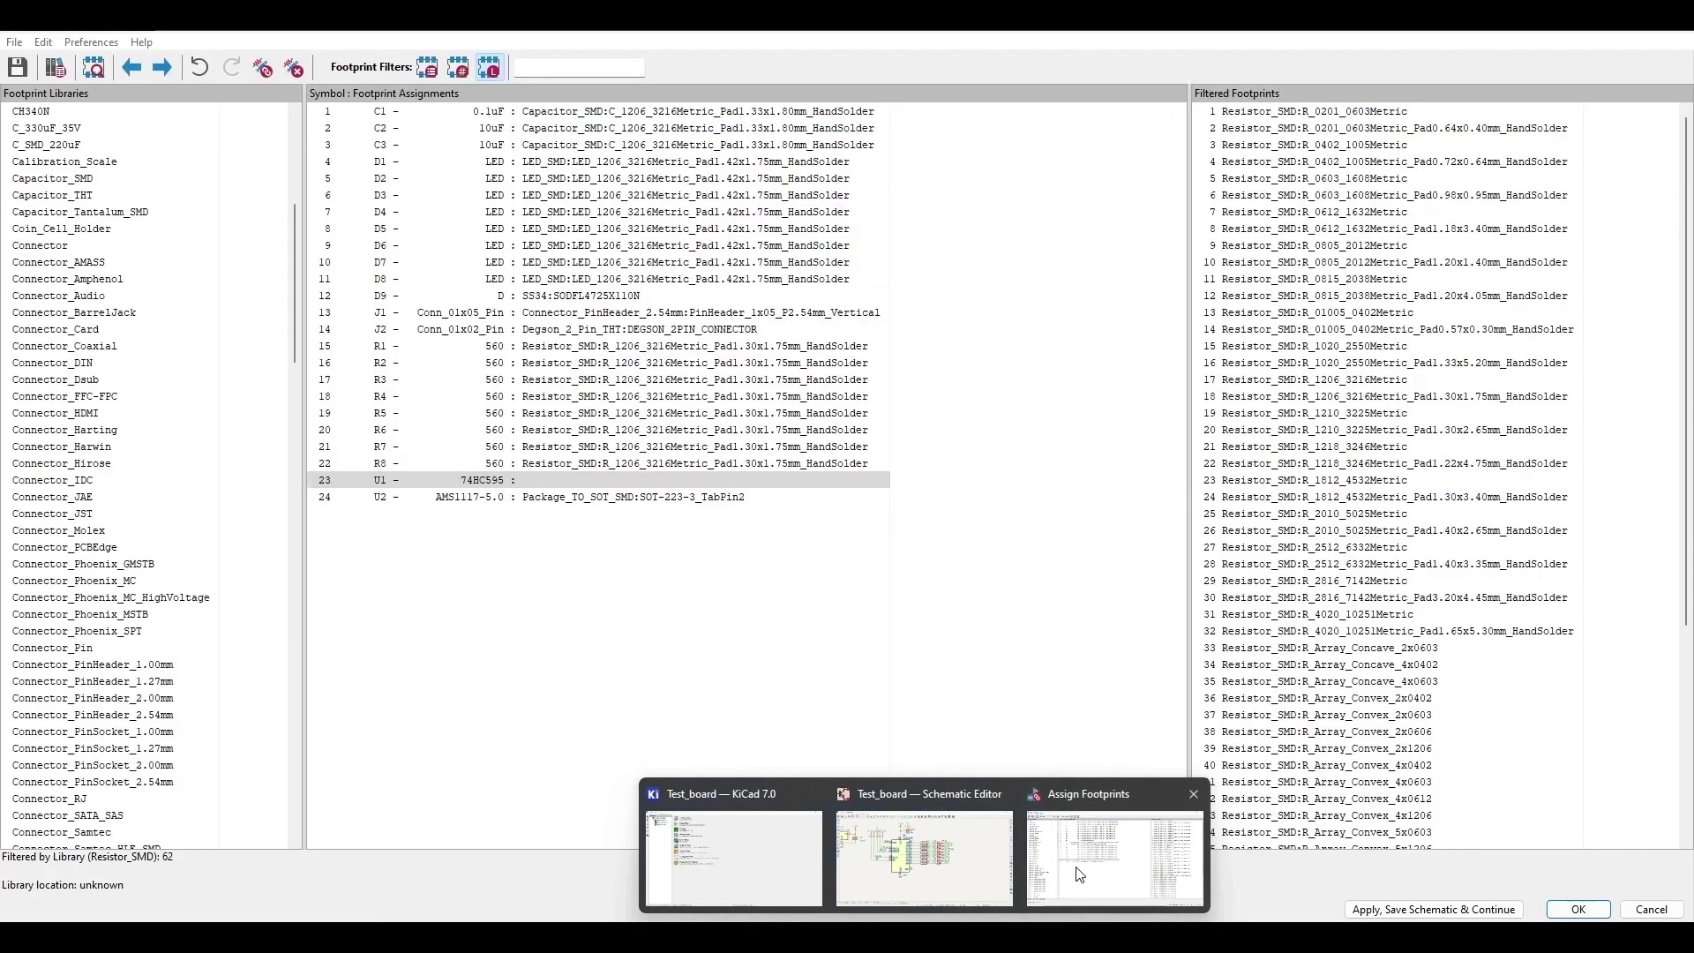
{"action": "left_click", "coordinate": [1077, 874]}
{"action": "scroll", "coordinate": [211, 552], "scroll_direction": "down", "scroll_amount": 12}
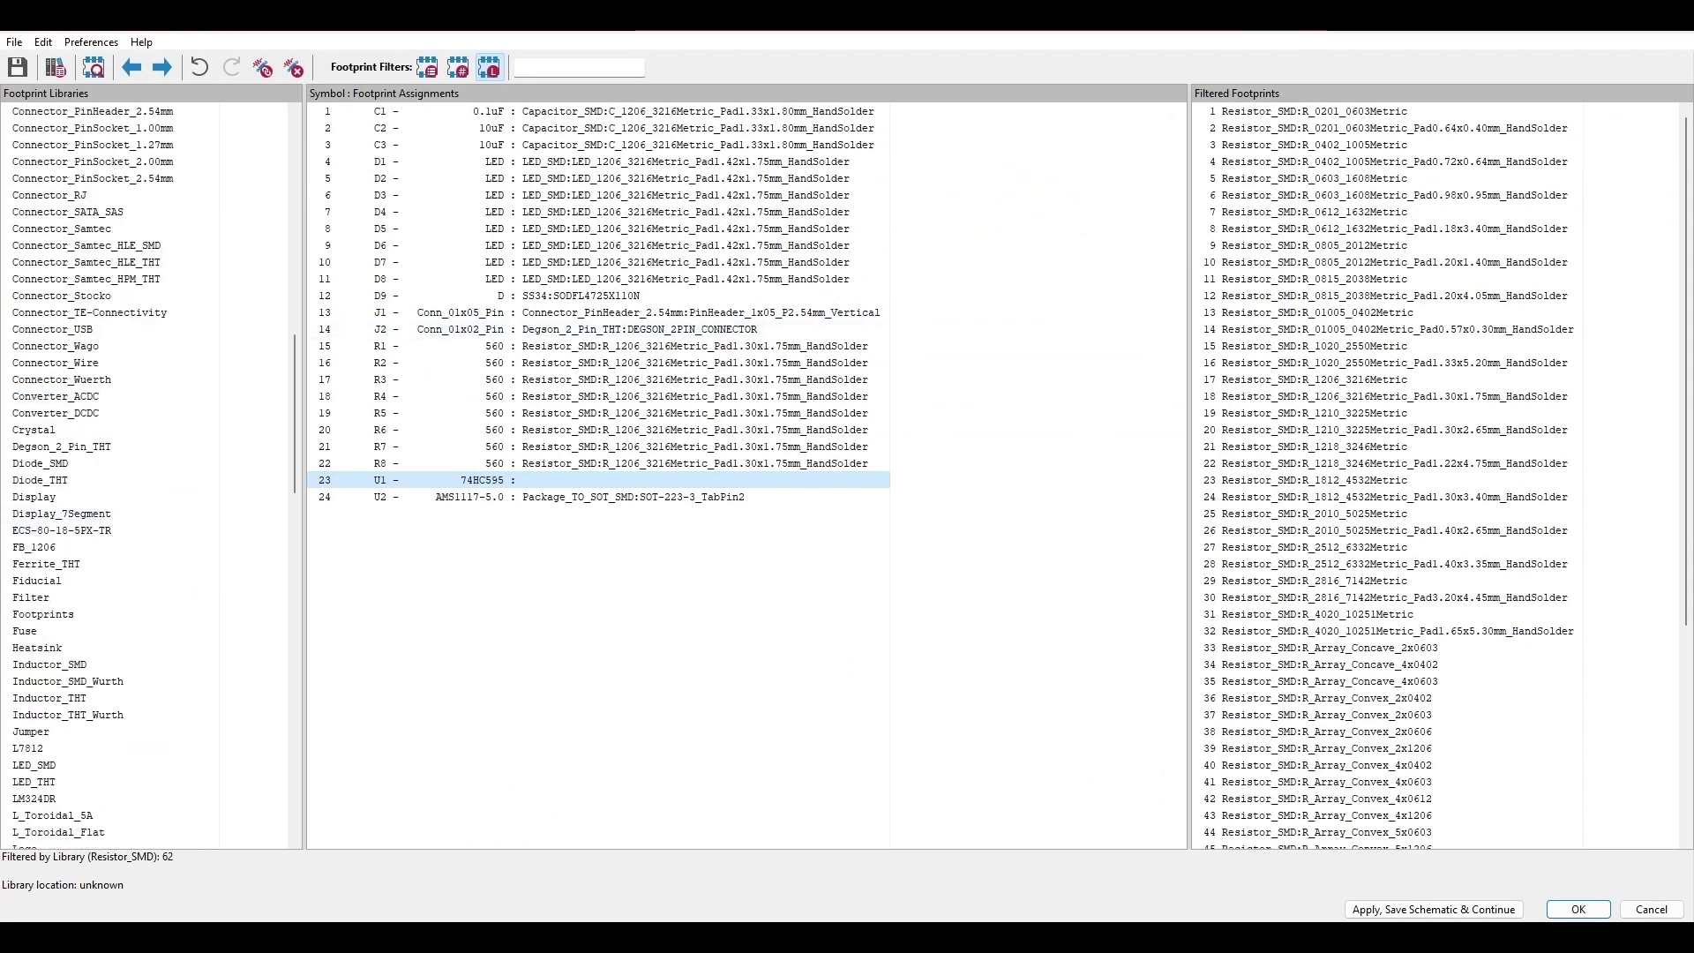
{"action": "left_click", "coordinate": [1592, 16]}
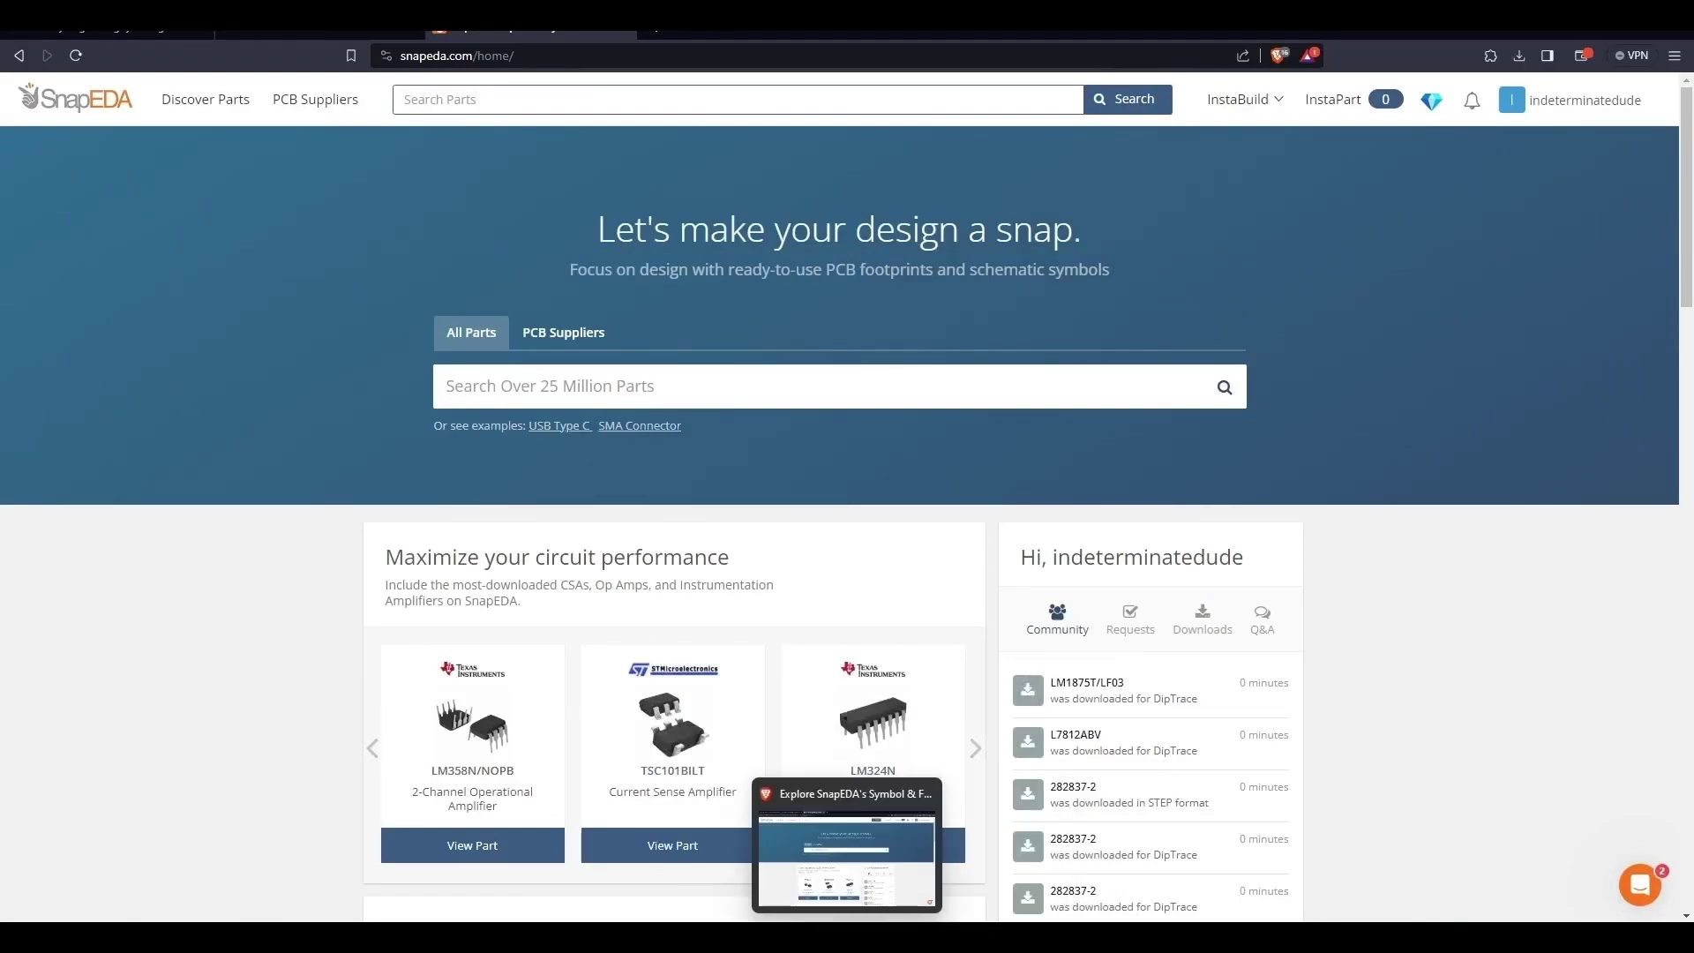
{"action": "mouse_move", "coordinate": [926, 934]}
{"action": "mouse_move", "coordinate": [1116, 872]}
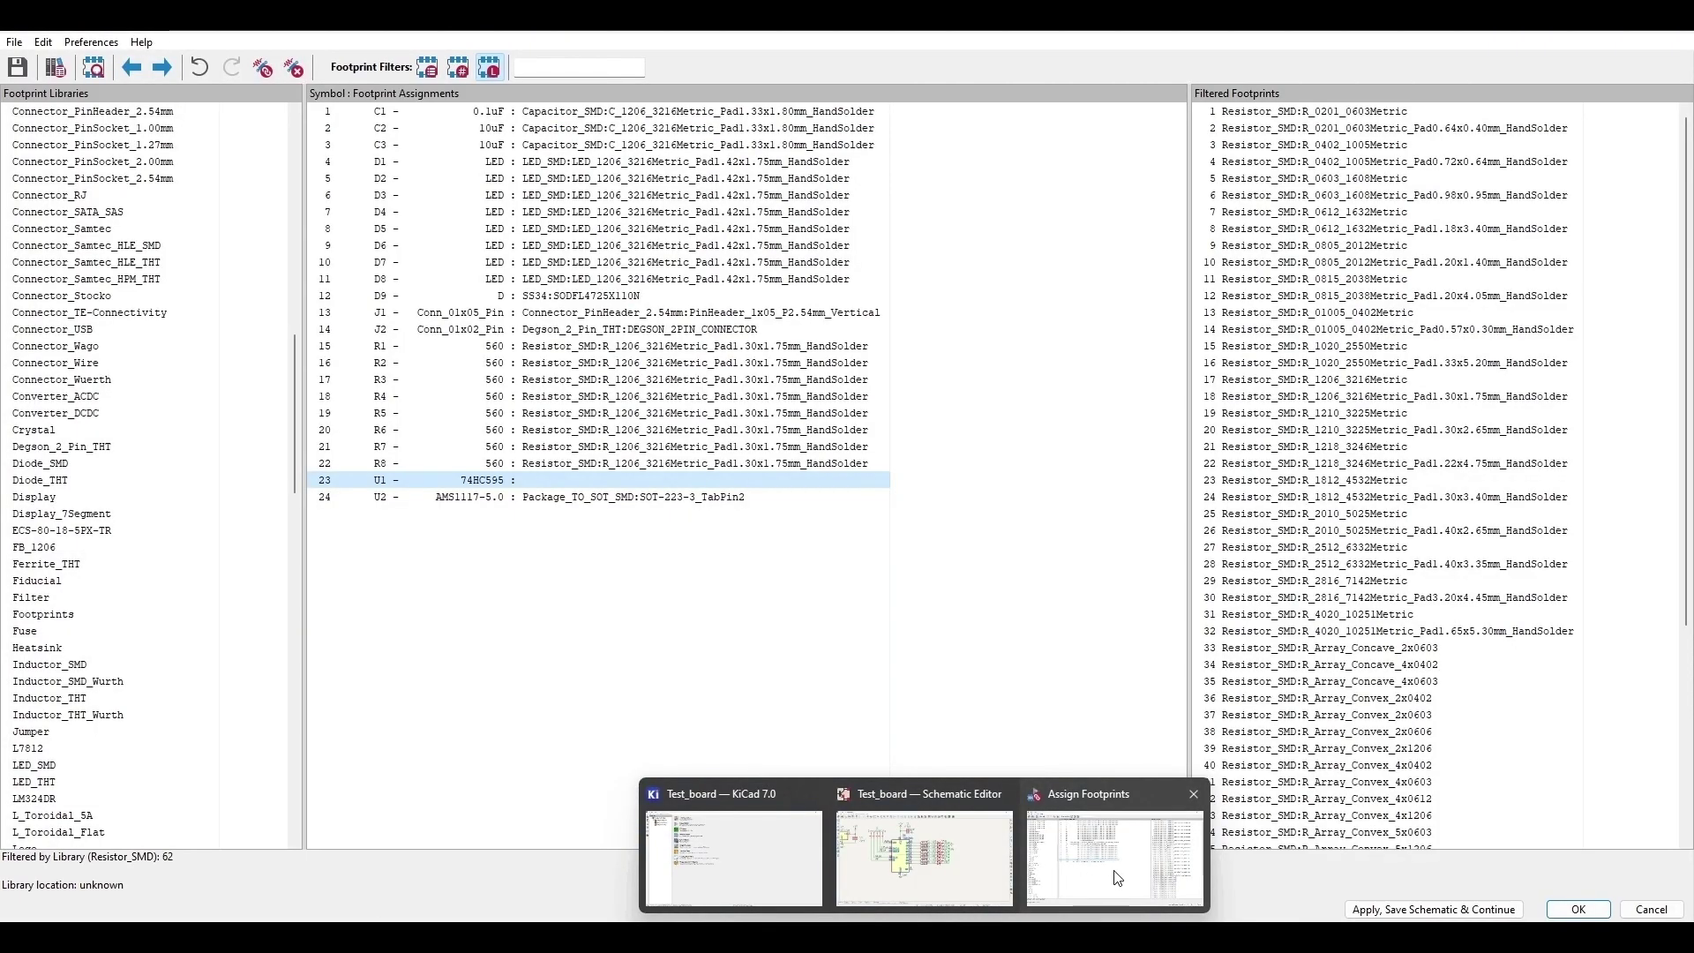
{"action": "left_click", "coordinate": [1115, 873]}
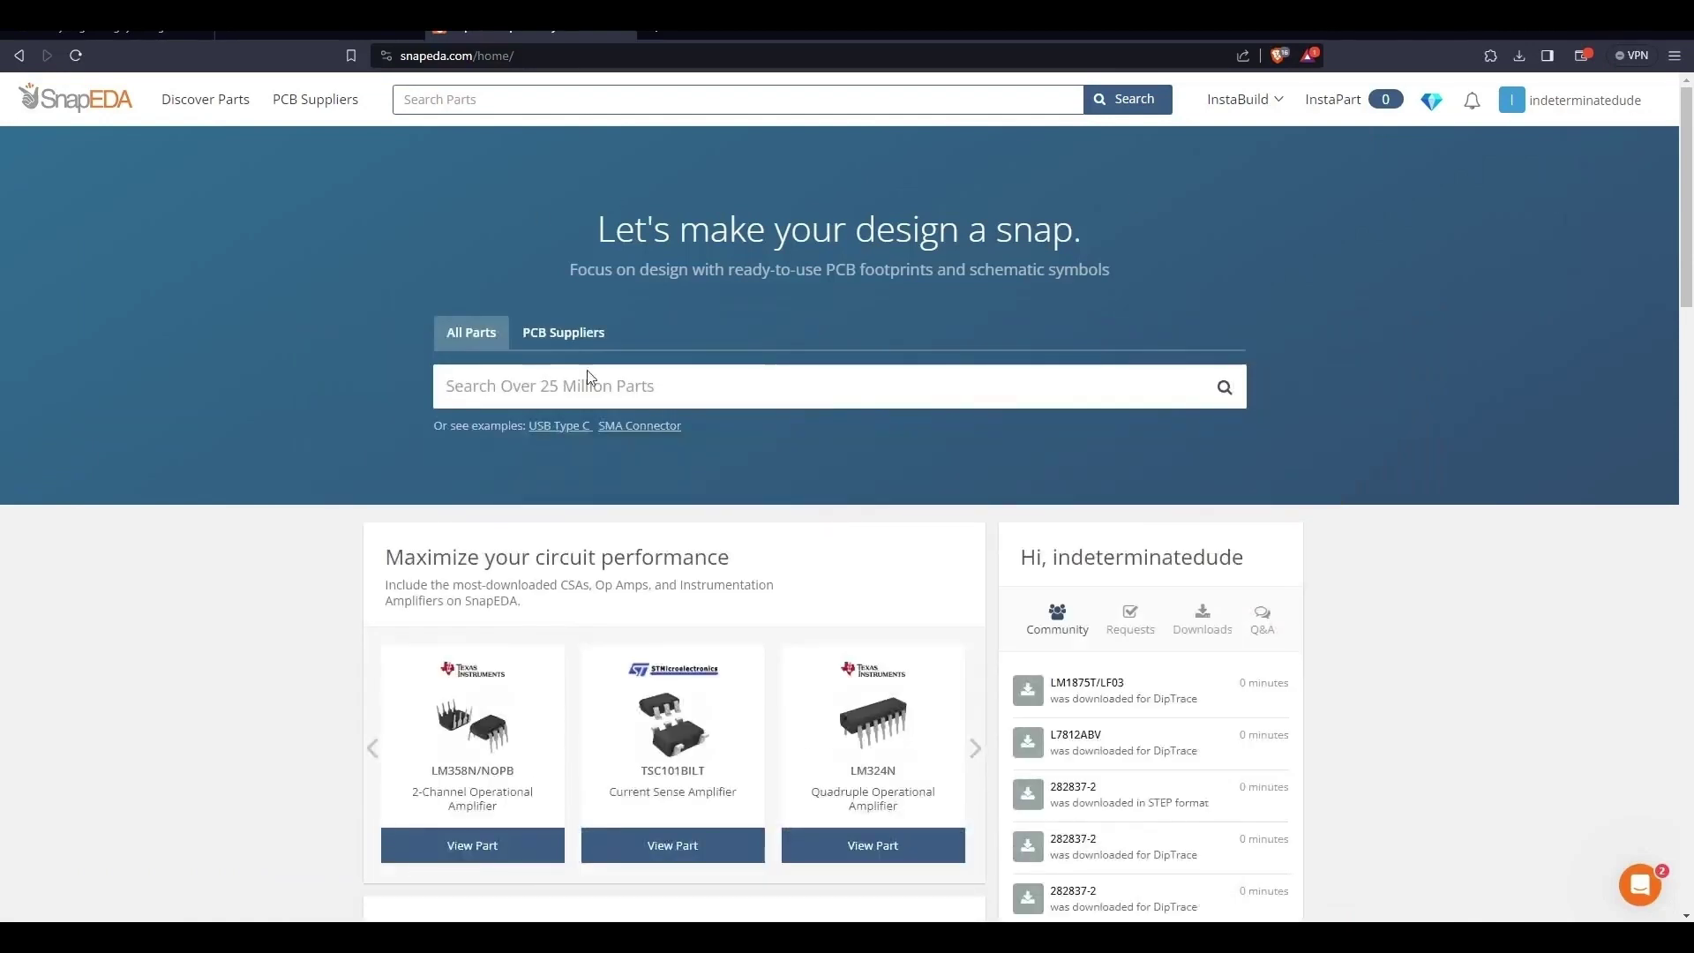
Step: Search SnapEDA in the browser for 74HC595 and open the page of the Nexperia 74HC595 part
{"action": "left_click", "coordinate": [629, 387]}
{"action": "type", "text": "74HC"}
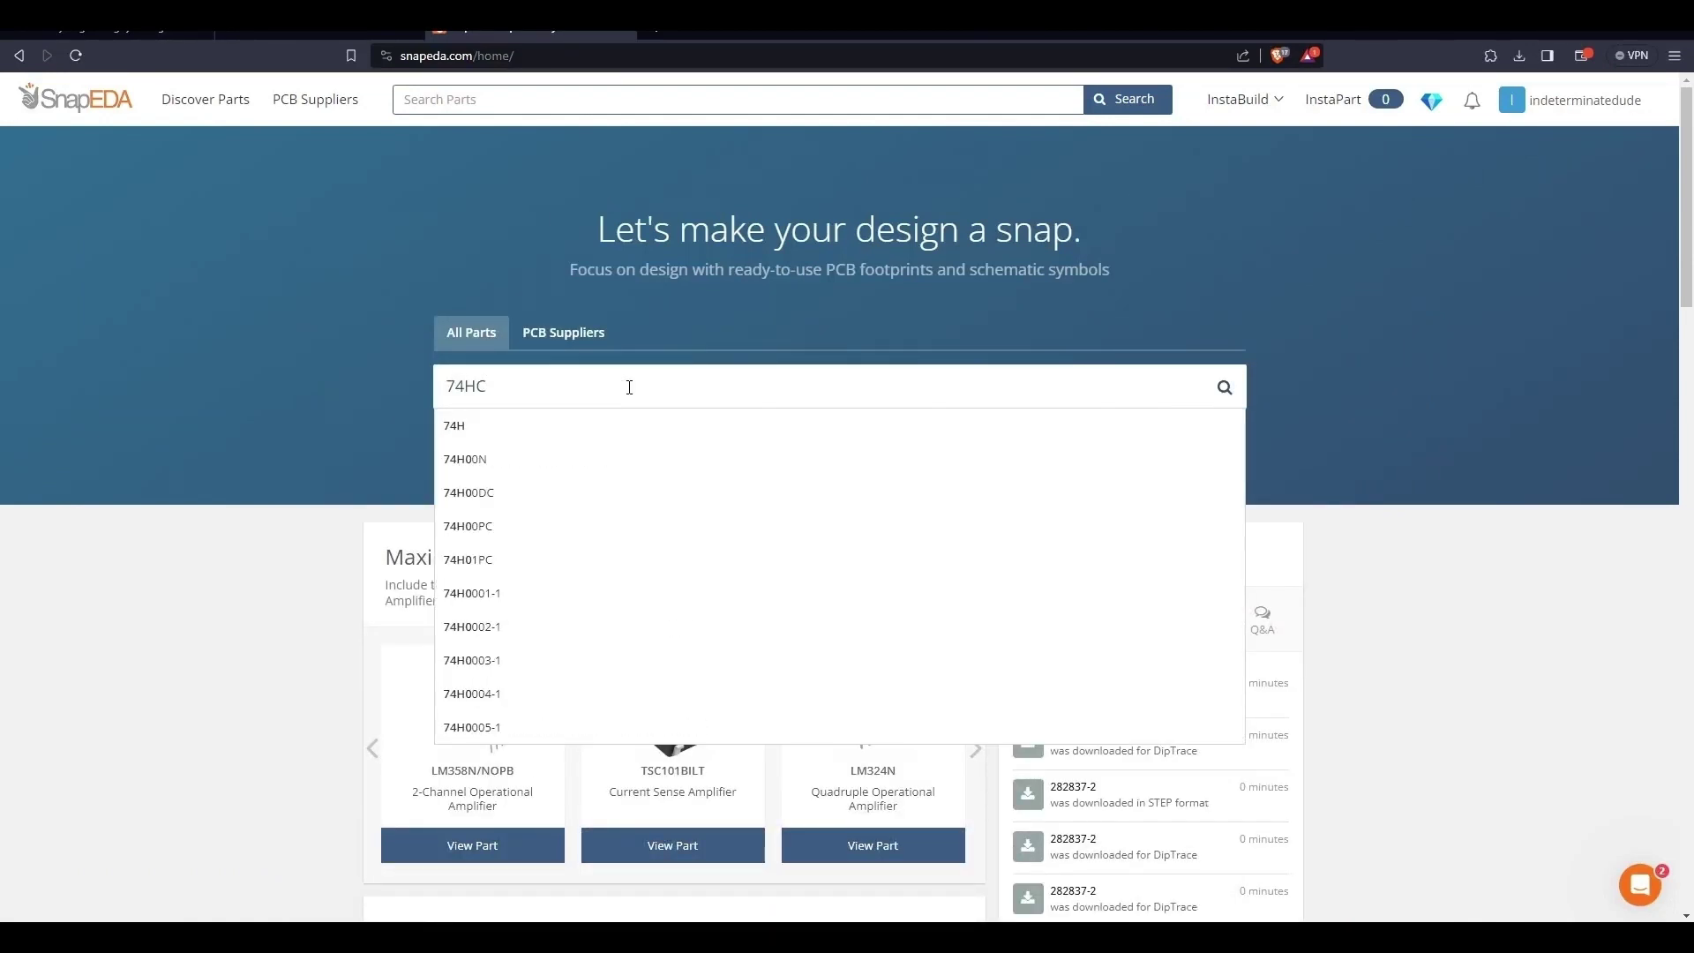
{"action": "type", "text": "595"}
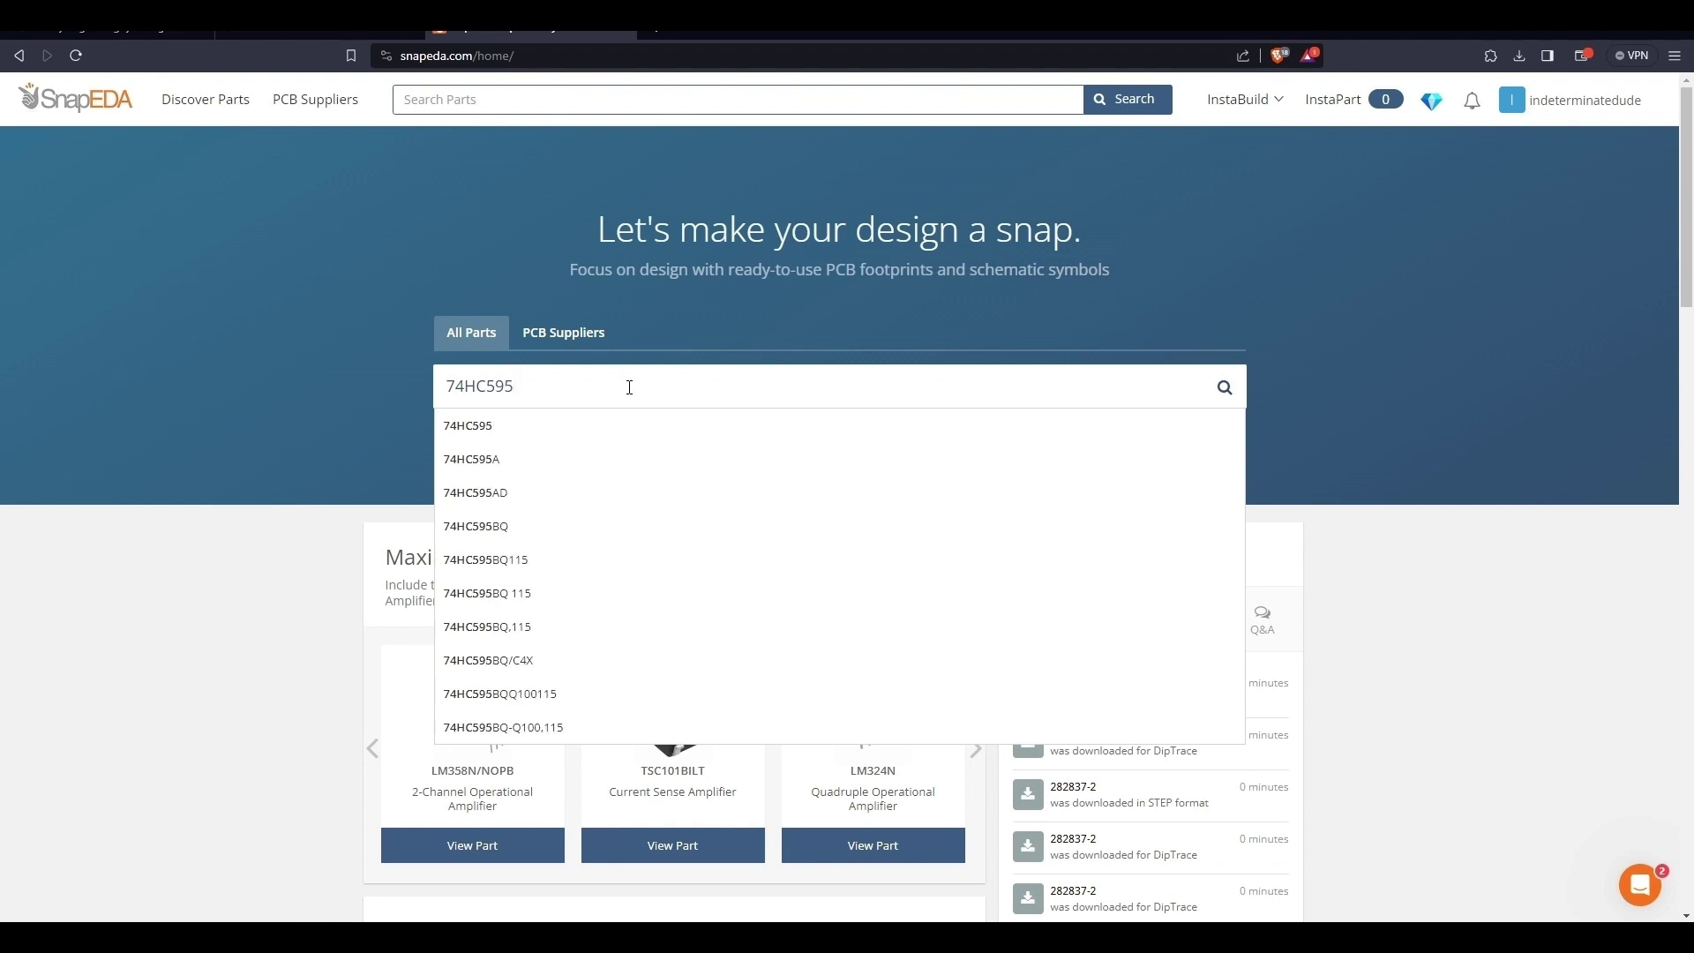
{"action": "key", "text": "Return"}
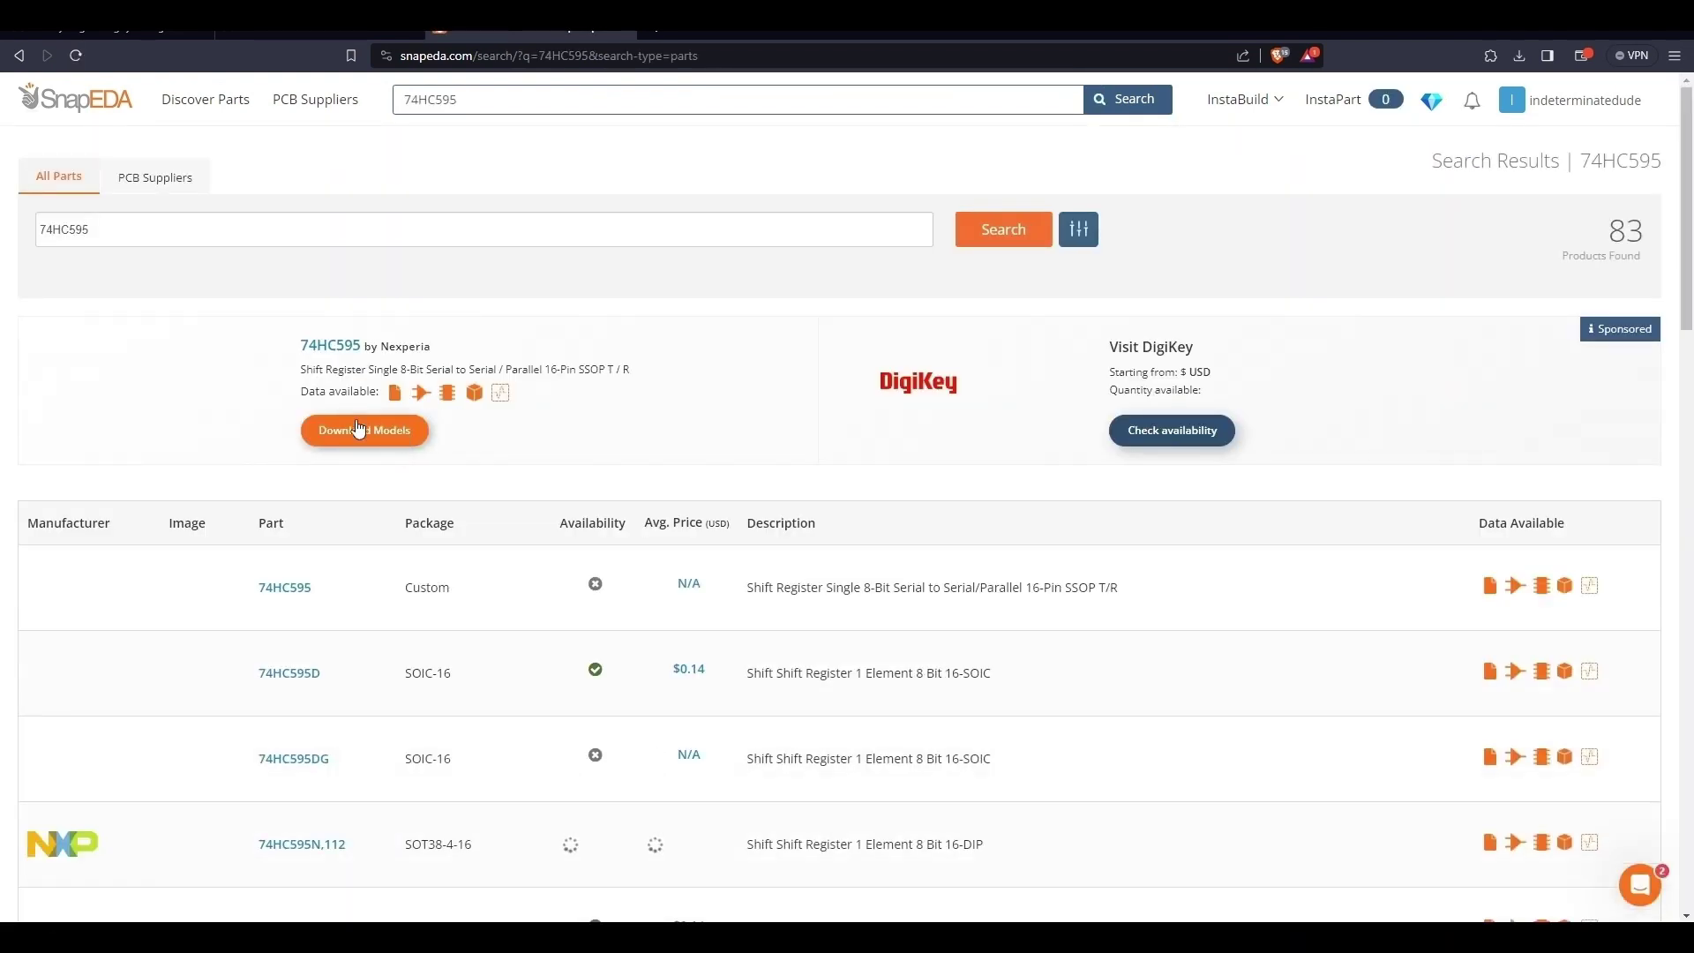
{"action": "scroll", "coordinate": [359, 429], "scroll_direction": "down", "scroll_amount": 4}
{"action": "left_click", "coordinate": [305, 420]}
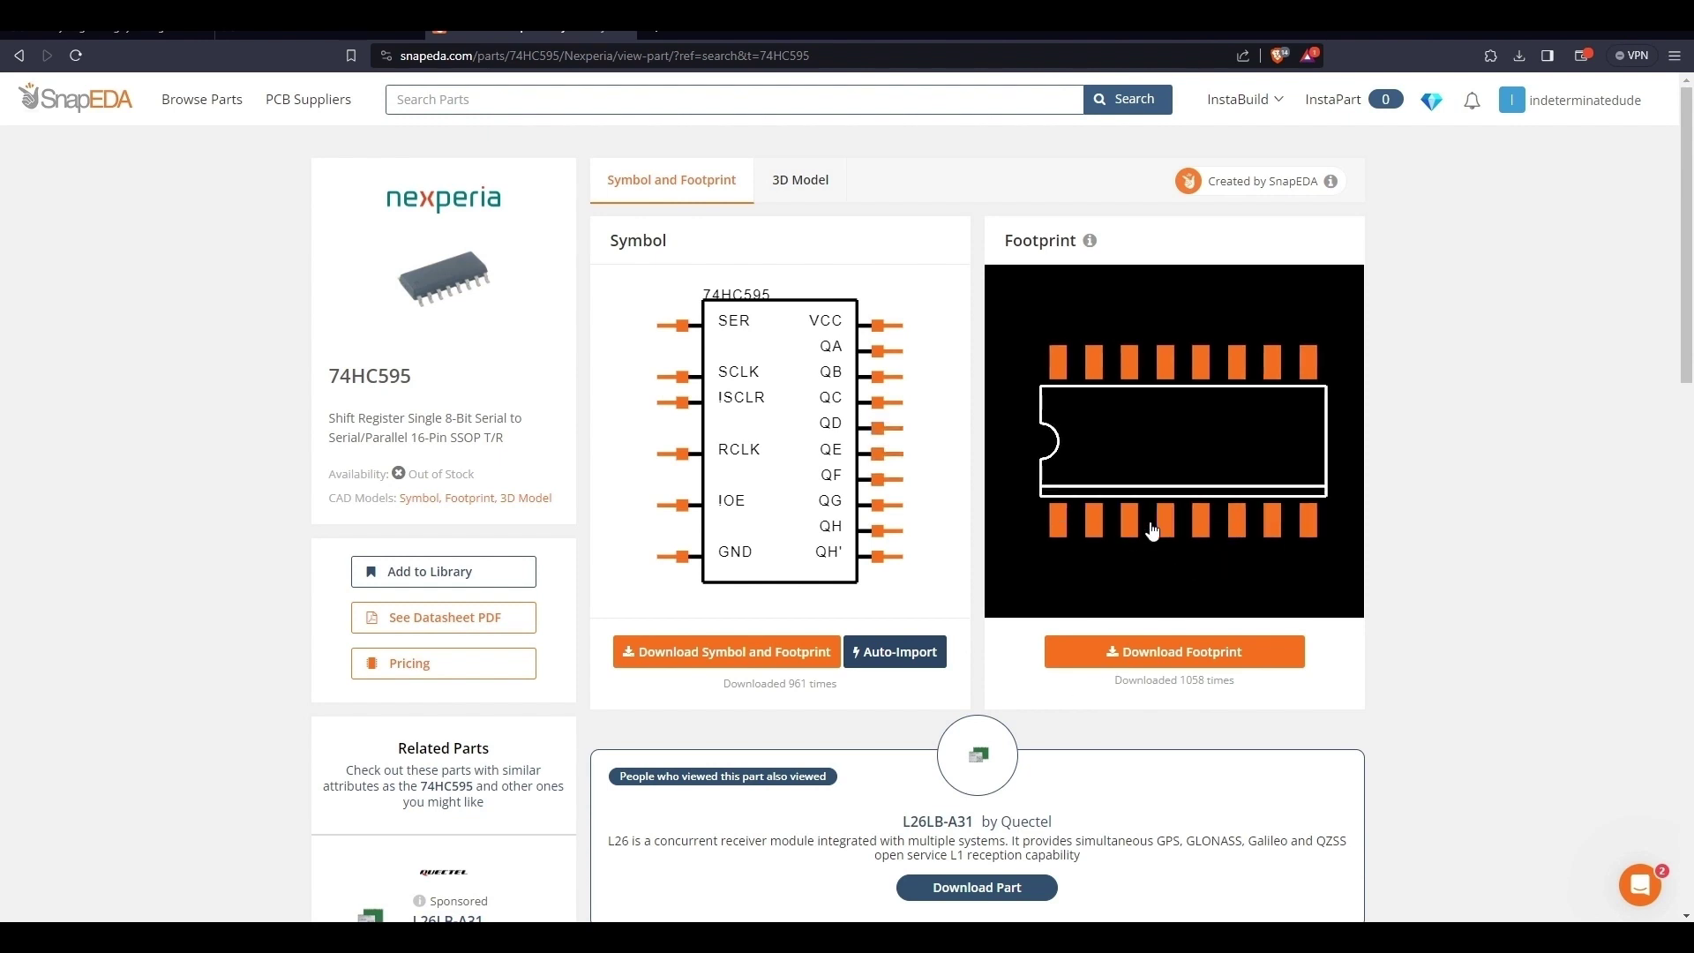
Step: Request the download of the 74HC595 footprint in KiCad format, version V6 & Later
{"action": "left_click", "coordinate": [1124, 664]}
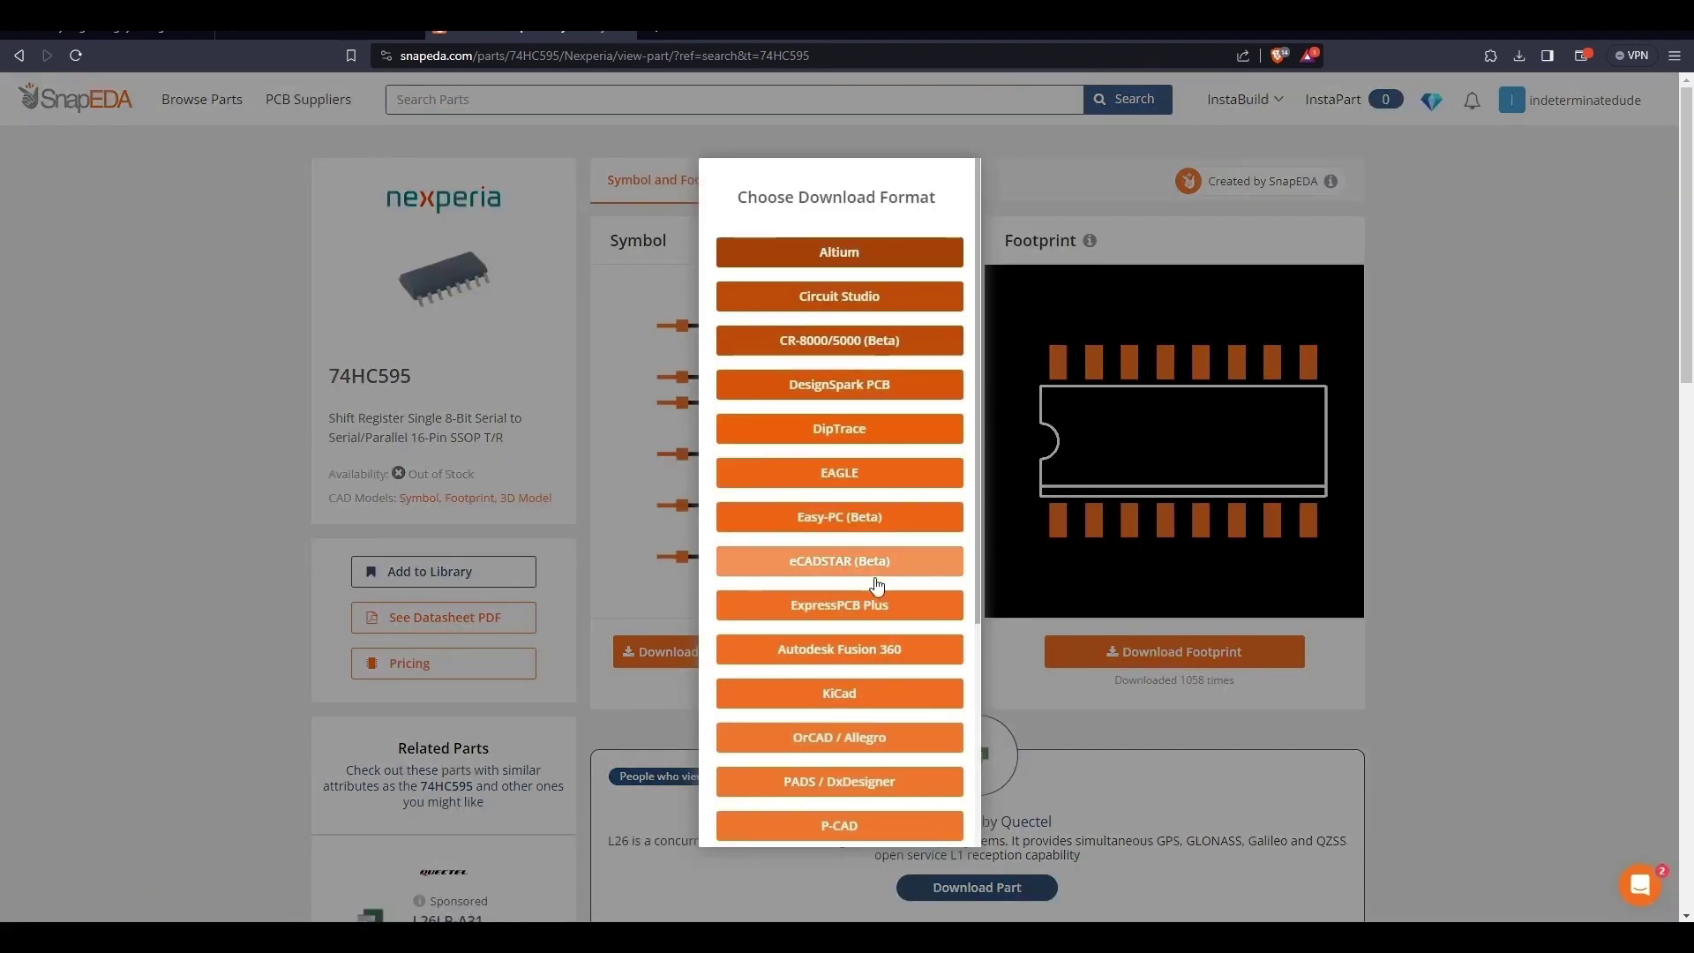
{"action": "scroll", "coordinate": [850, 502], "scroll_direction": "down", "scroll_amount": 2}
{"action": "left_click", "coordinate": [854, 516]}
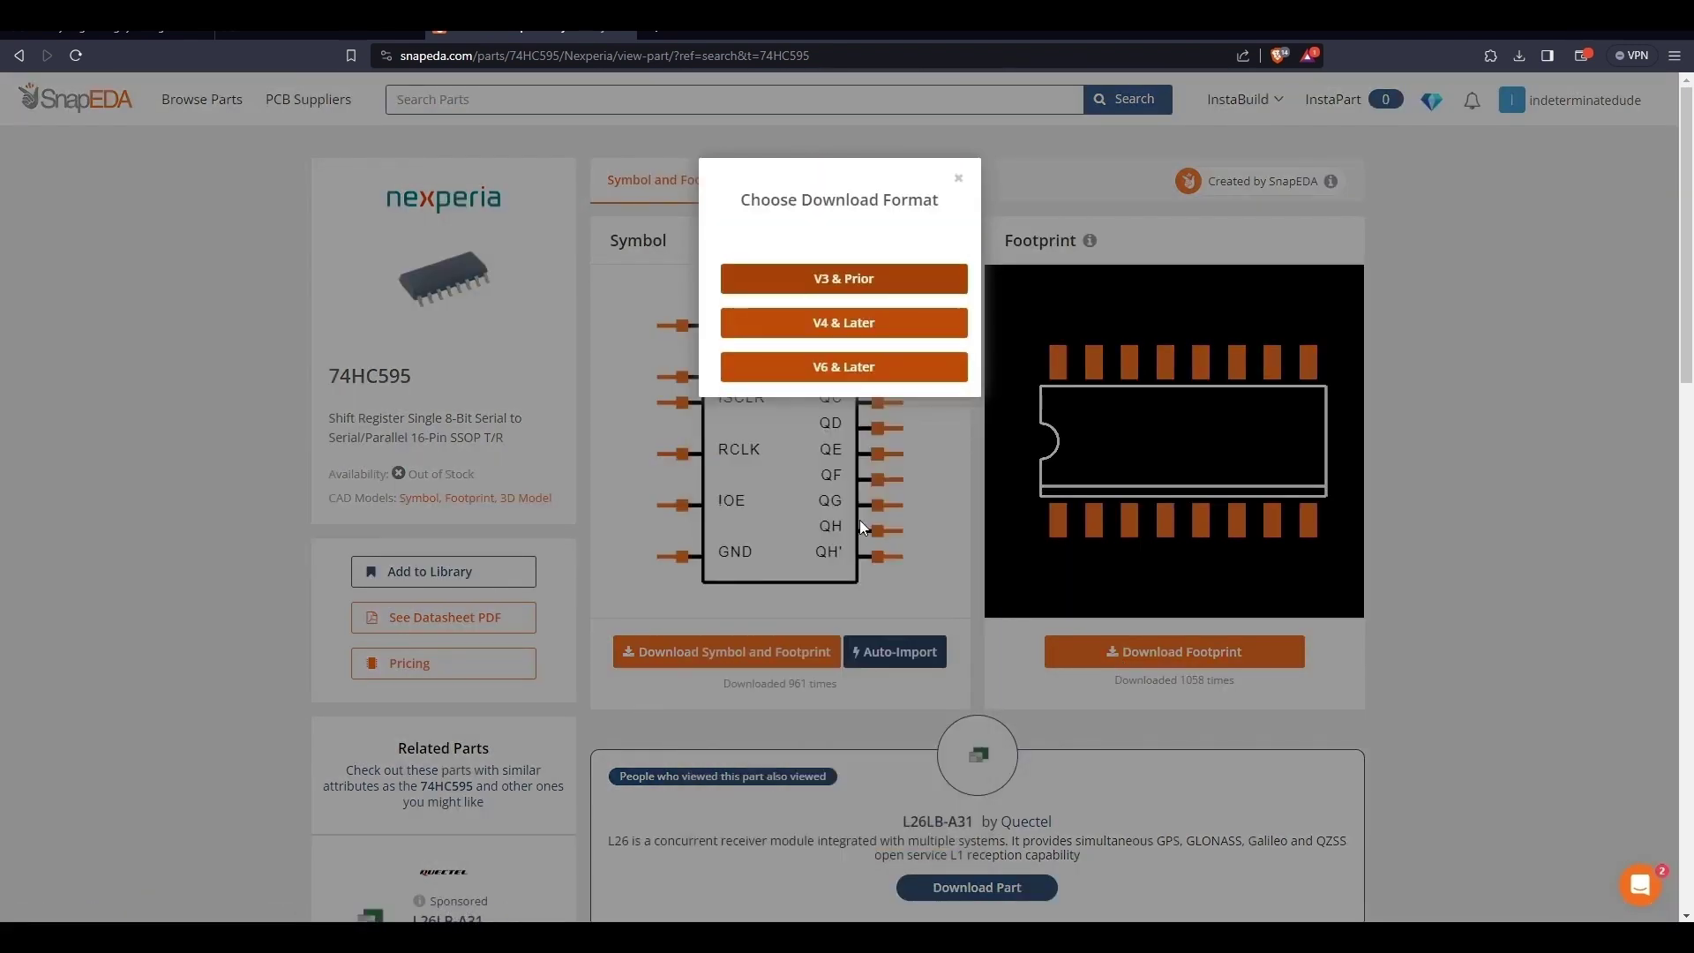
{"action": "left_click", "coordinate": [829, 360]}
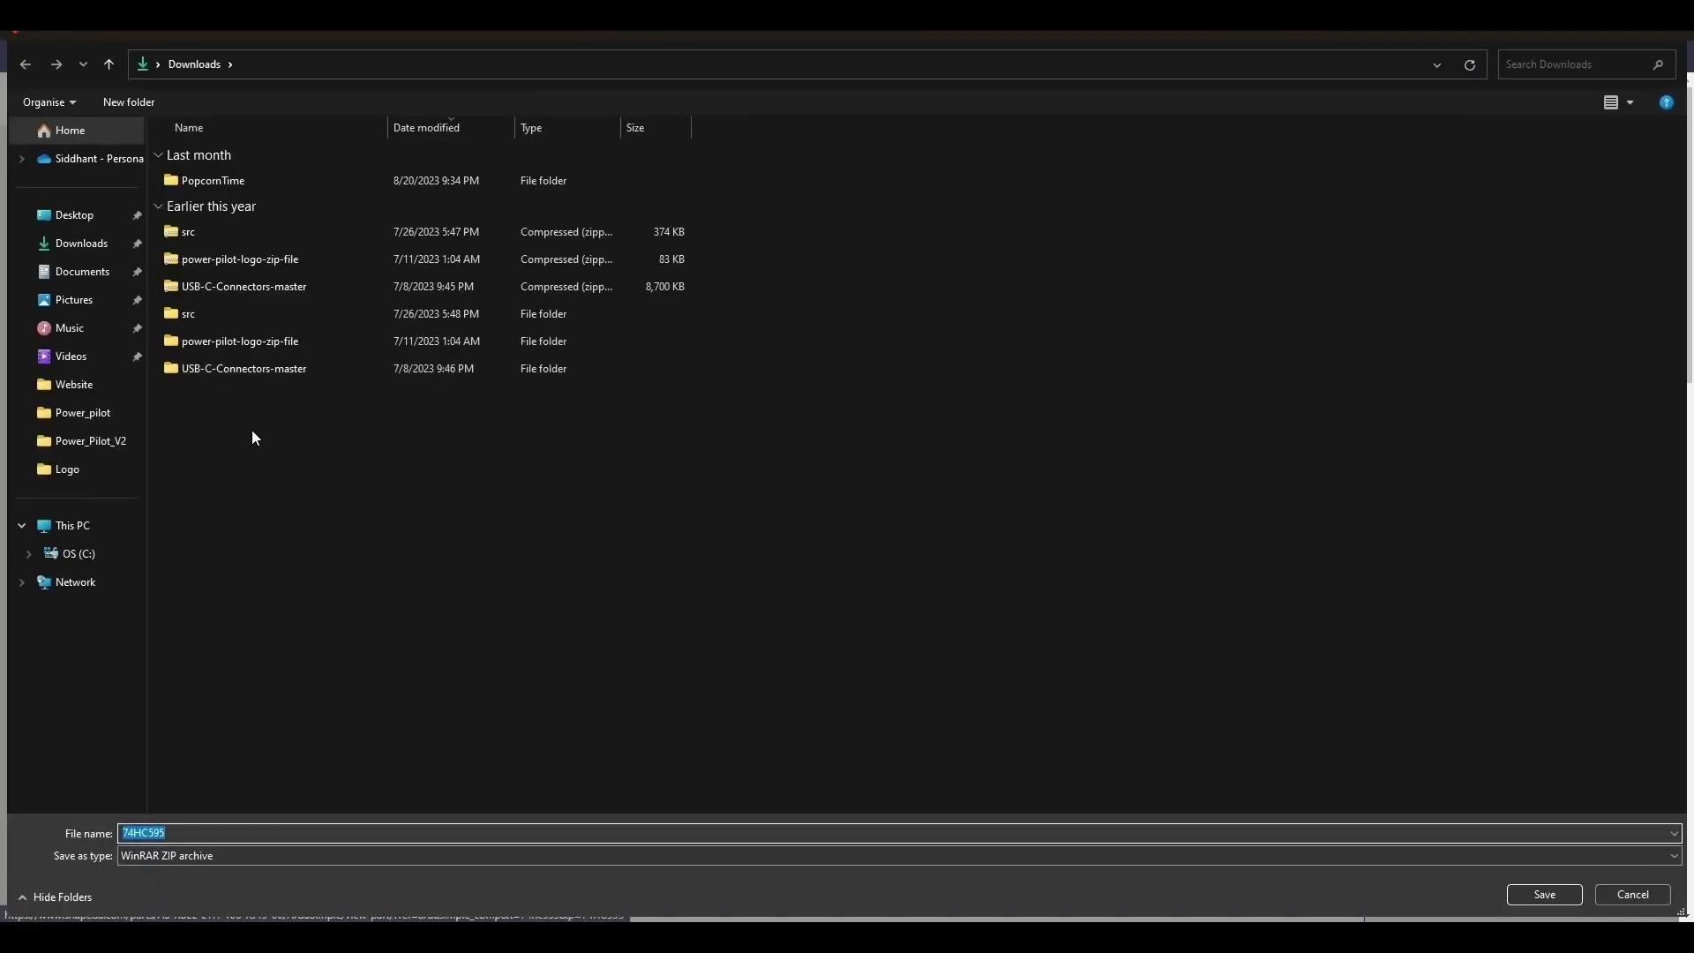
Step: Save the 74HC595 ZIP archive in the project folder Desktop\Gettobyte\videos\Test_board\Test_board
{"action": "left_click", "coordinate": [100, 226]}
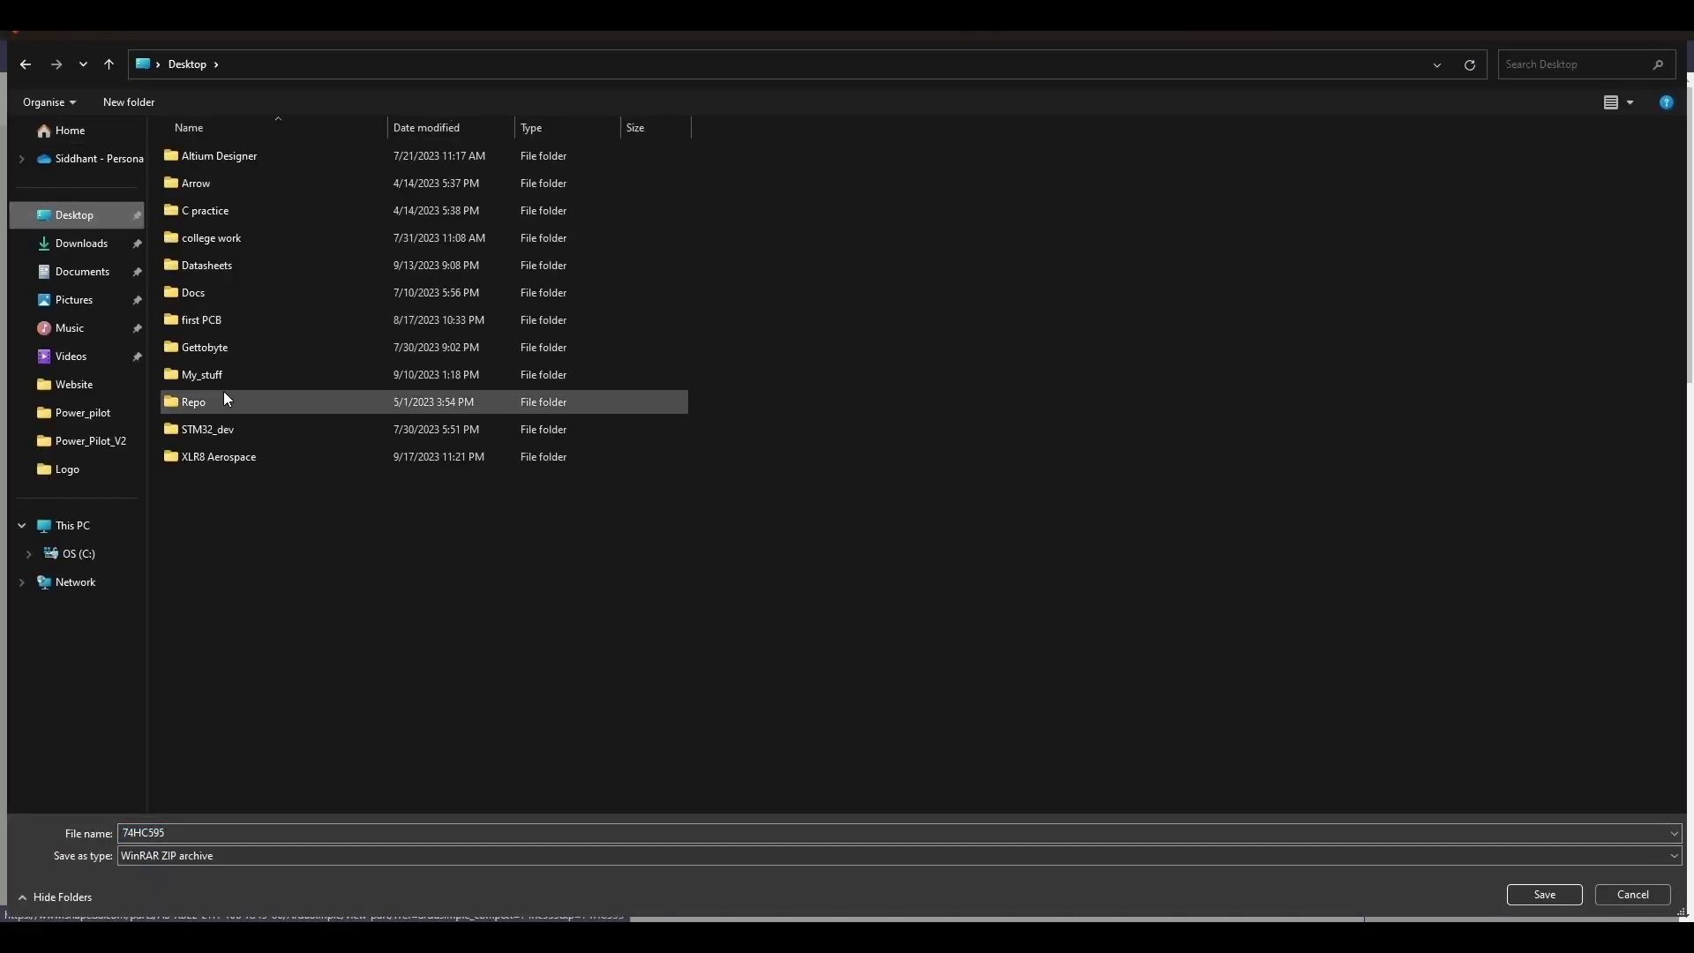
{"action": "double_click", "coordinate": [227, 356]}
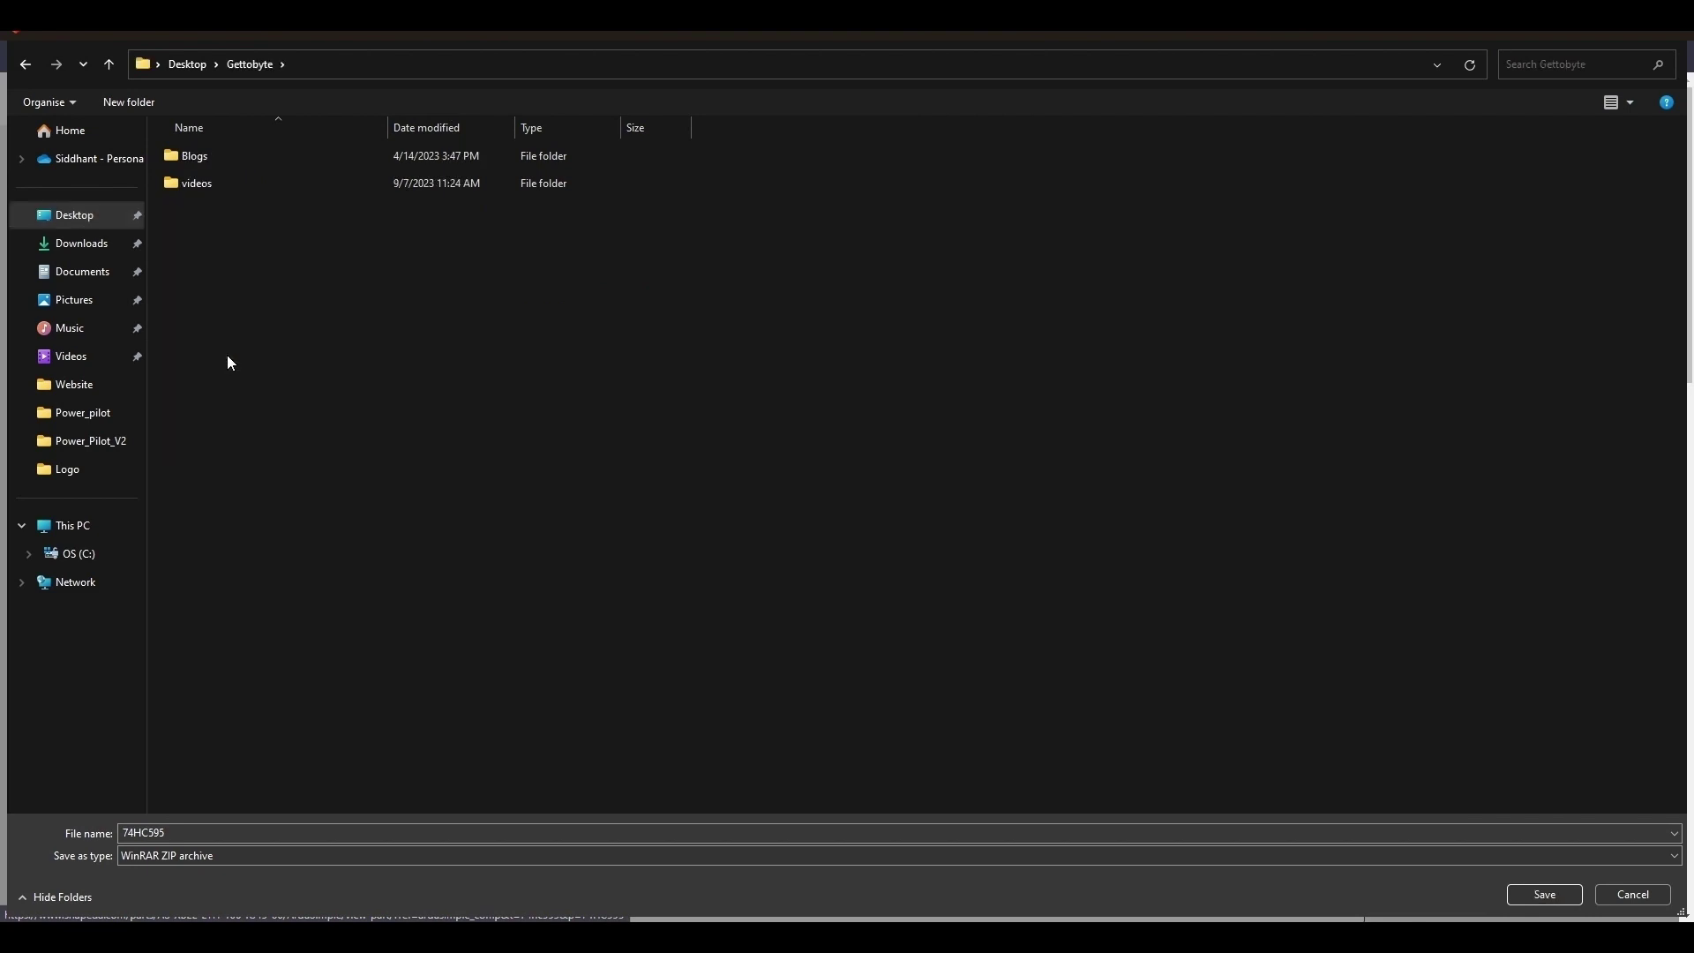
{"action": "double_click", "coordinate": [240, 183]}
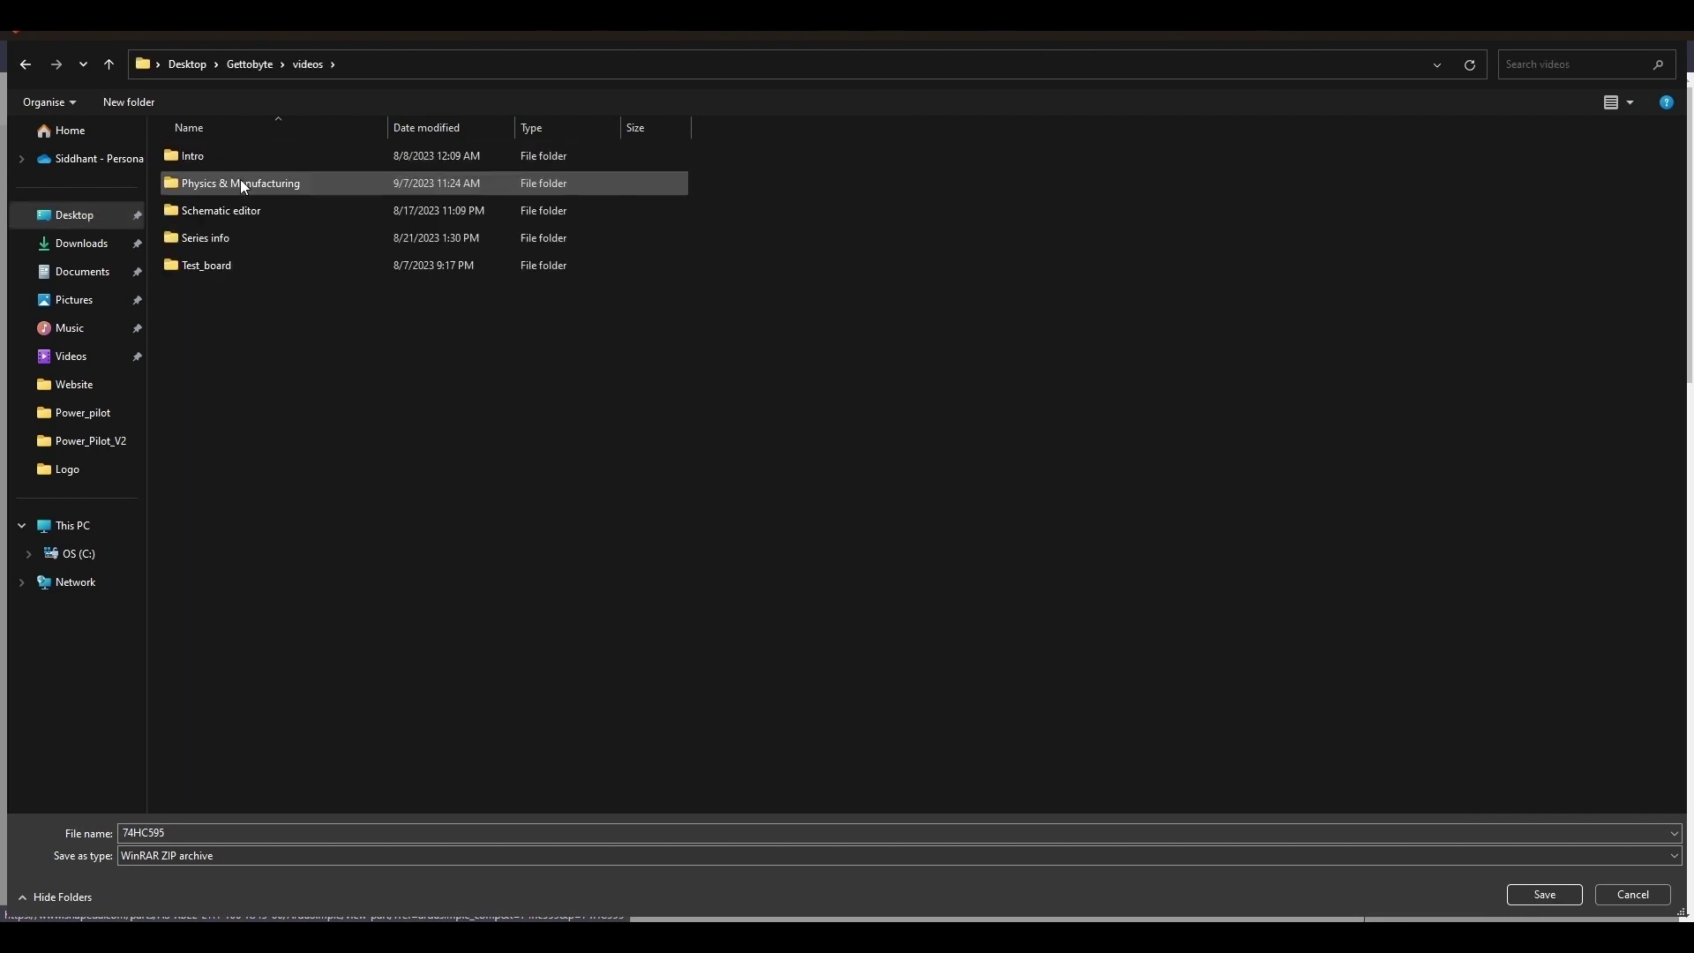
{"action": "double_click", "coordinate": [260, 266]}
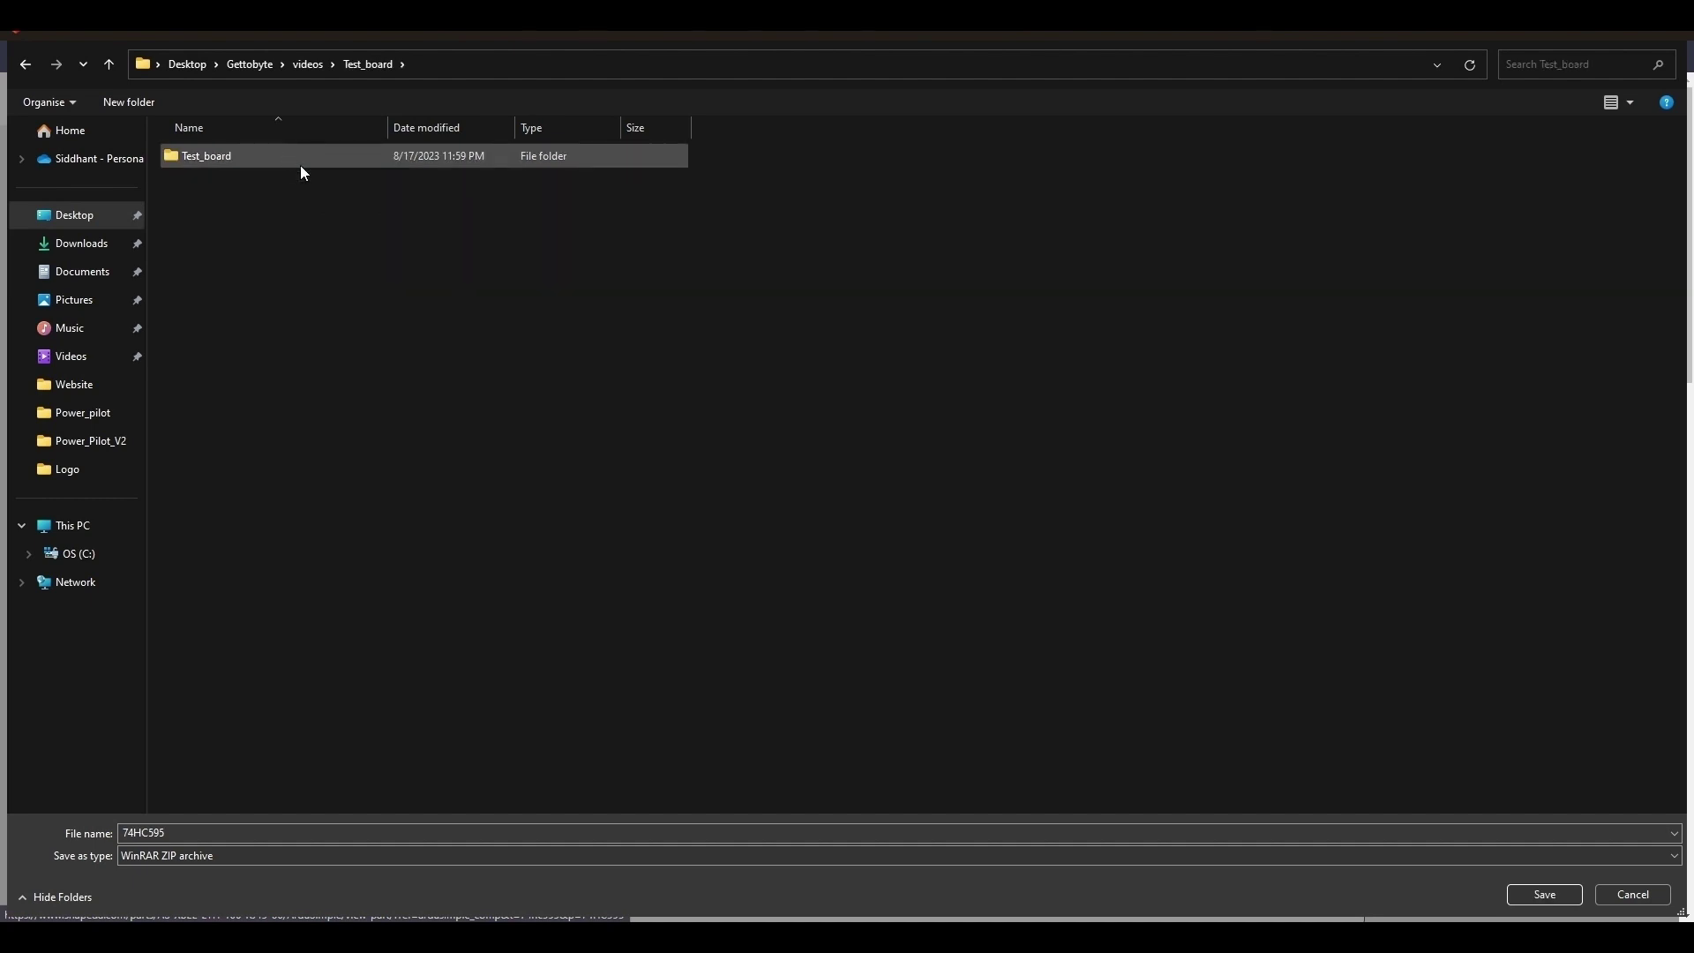
{"action": "double_click", "coordinate": [306, 162]}
{"action": "left_click", "coordinate": [306, 161]}
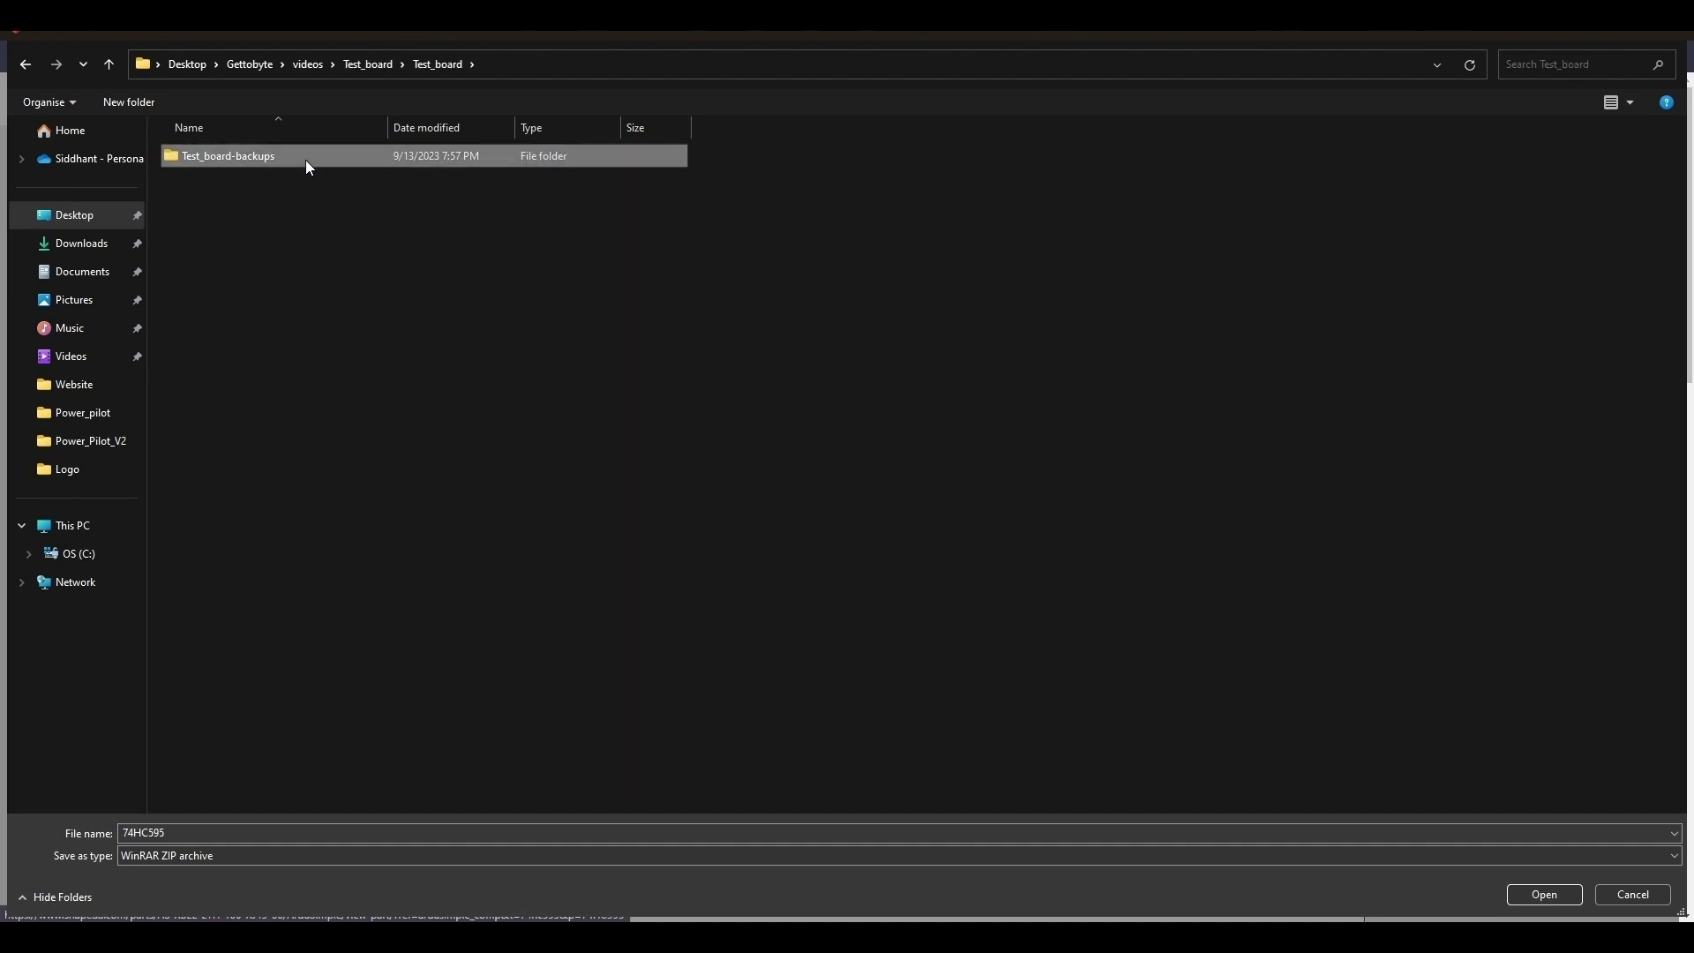
{"action": "key", "text": "alt+Left"}
{"action": "left_click", "coordinate": [285, 256]}
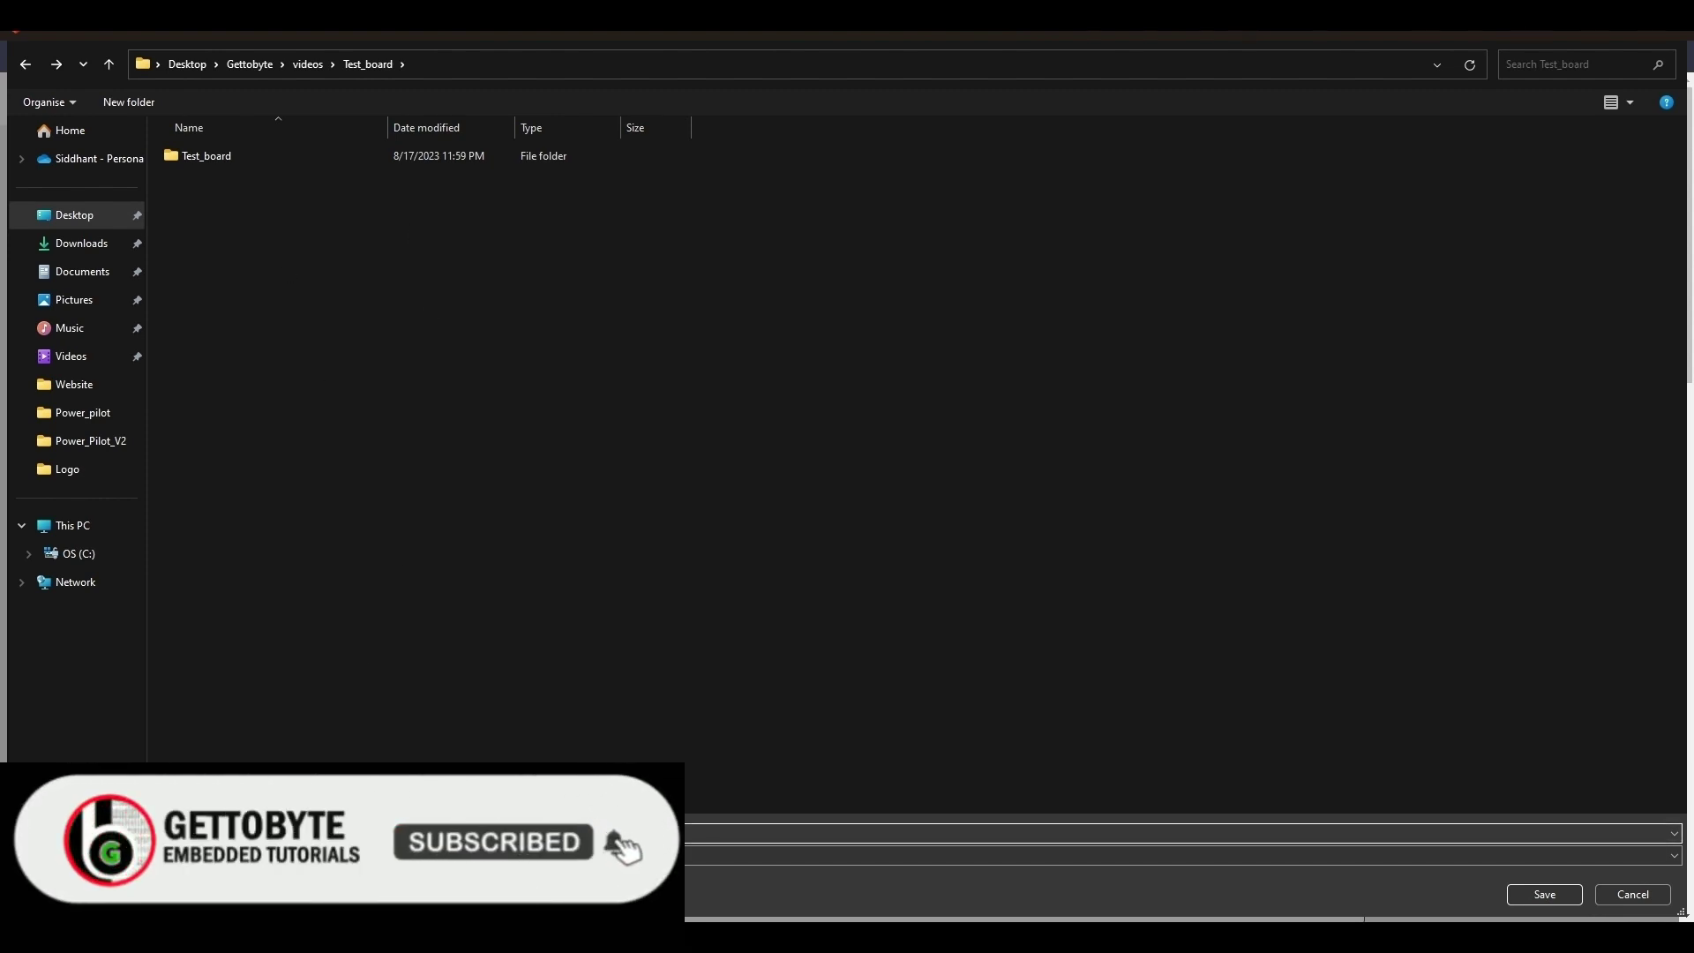
{"action": "left_click", "coordinate": [1544, 895]}
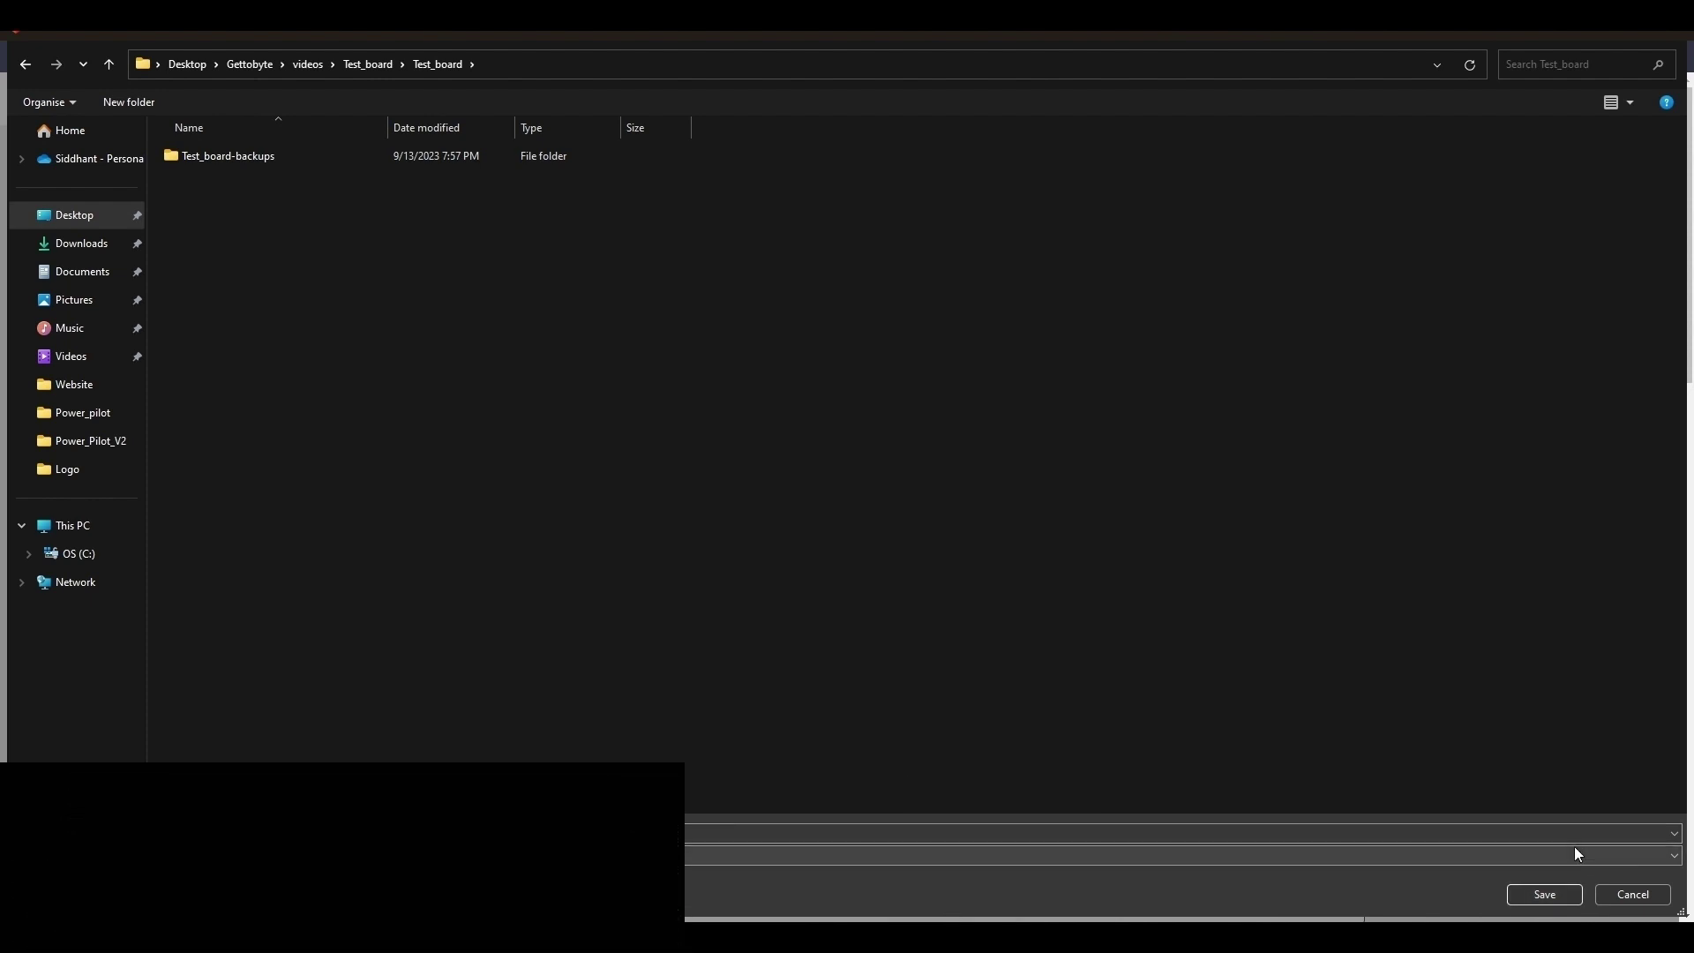
{"action": "left_click", "coordinate": [1540, 896]}
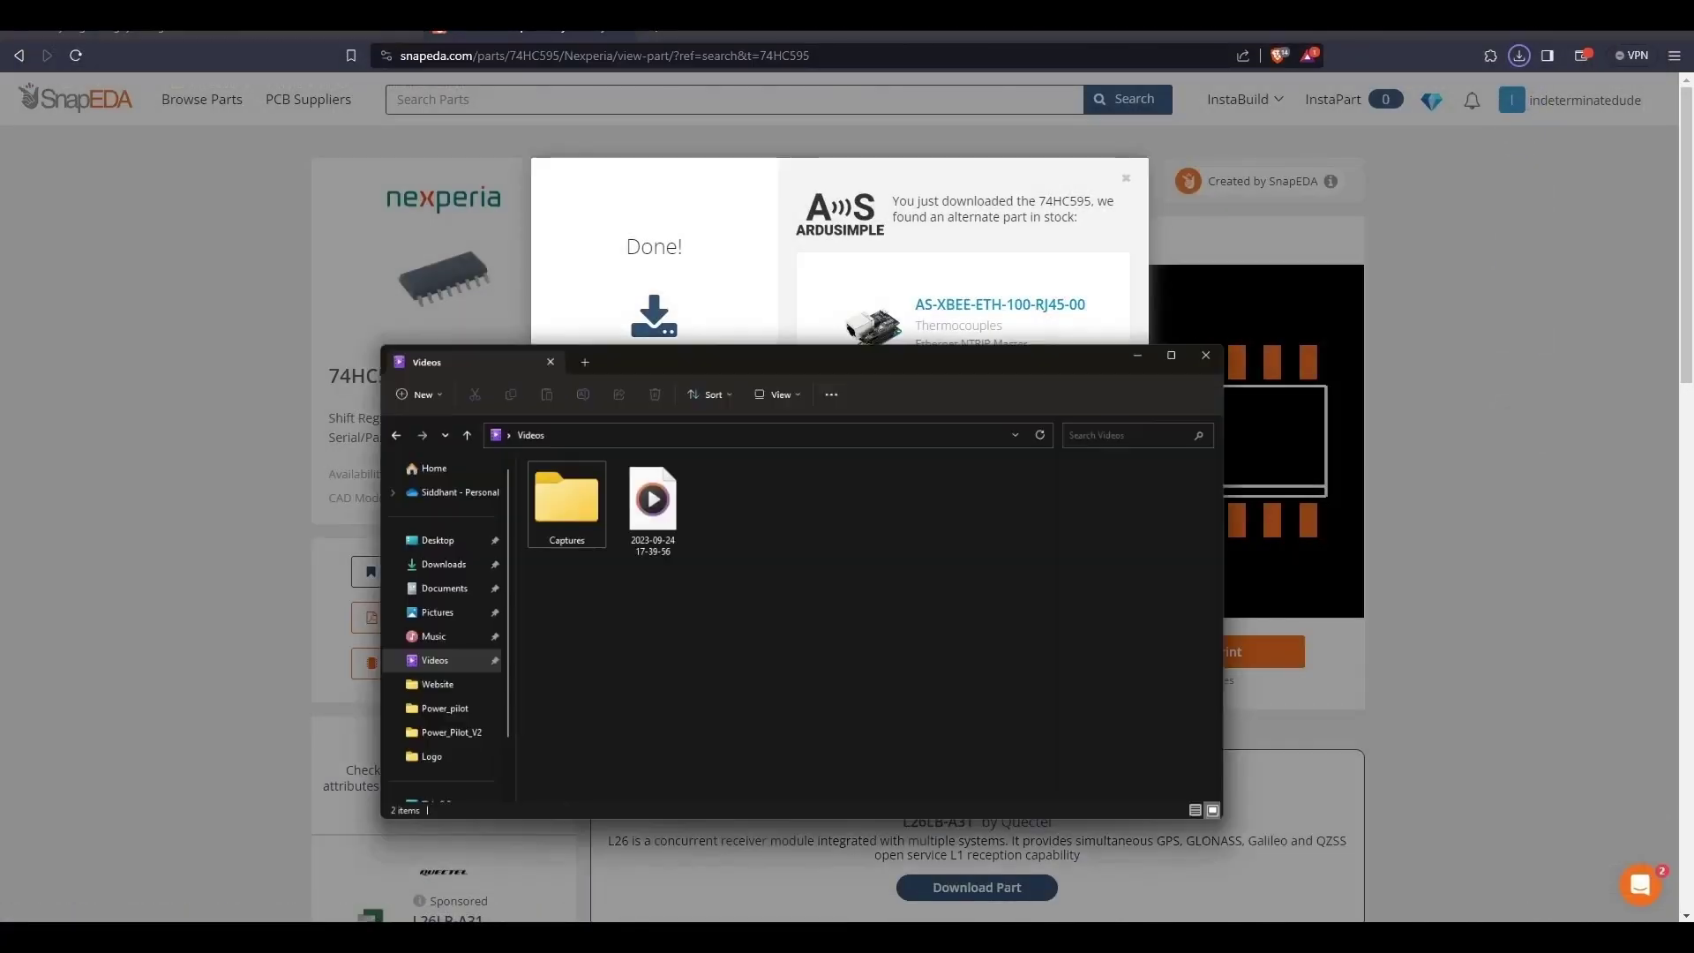
Step: Open the project folder Desktop\Gettobyte\videos\Test_board\Test_board in File Explorer
{"action": "left_click", "coordinate": [415, 473]}
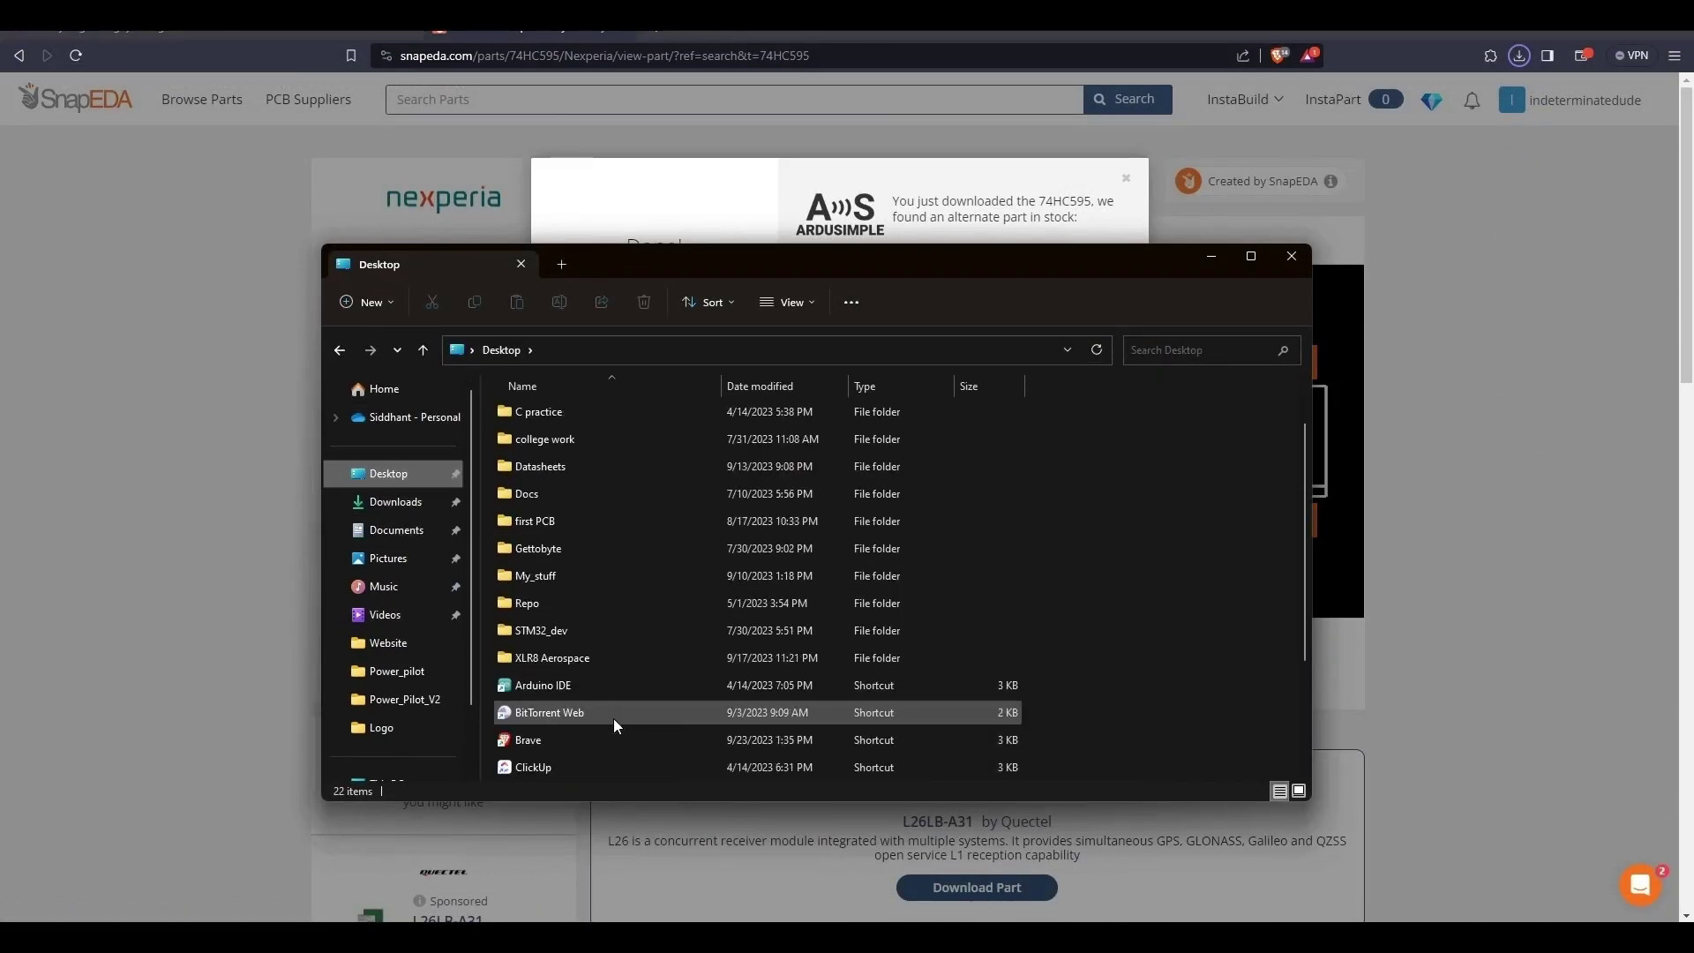
{"action": "scroll", "coordinate": [574, 652], "scroll_direction": "up", "scroll_amount": 1}
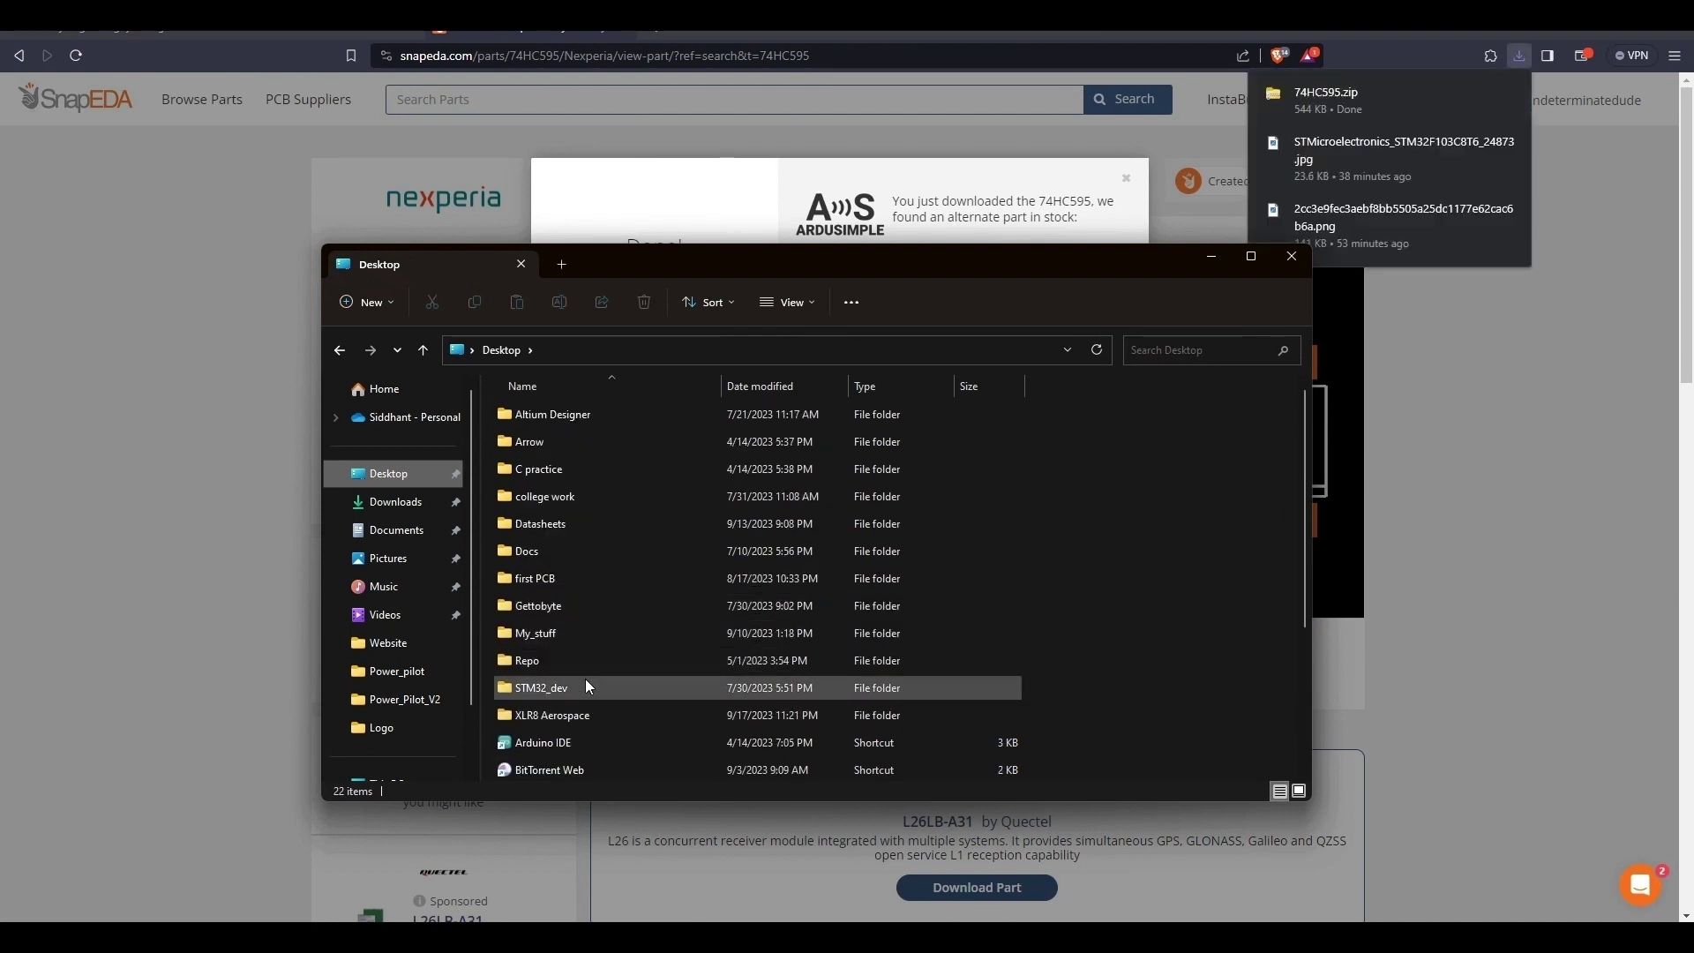
{"action": "double_click", "coordinate": [558, 608]}
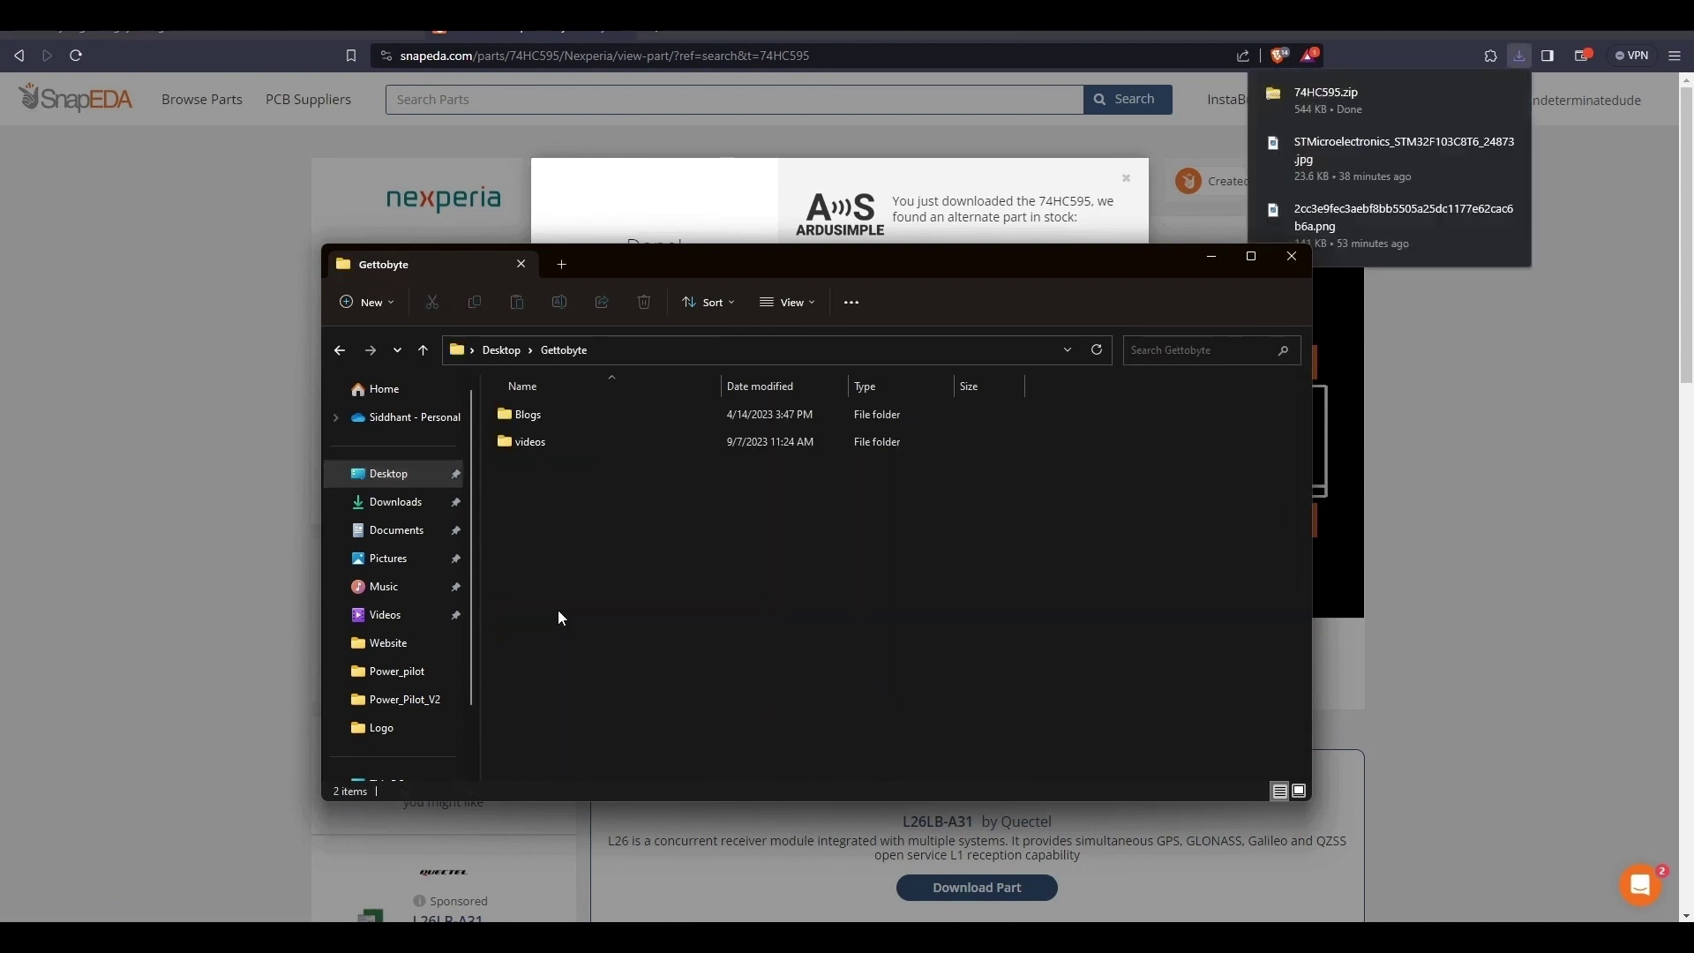
{"action": "double_click", "coordinate": [580, 441]}
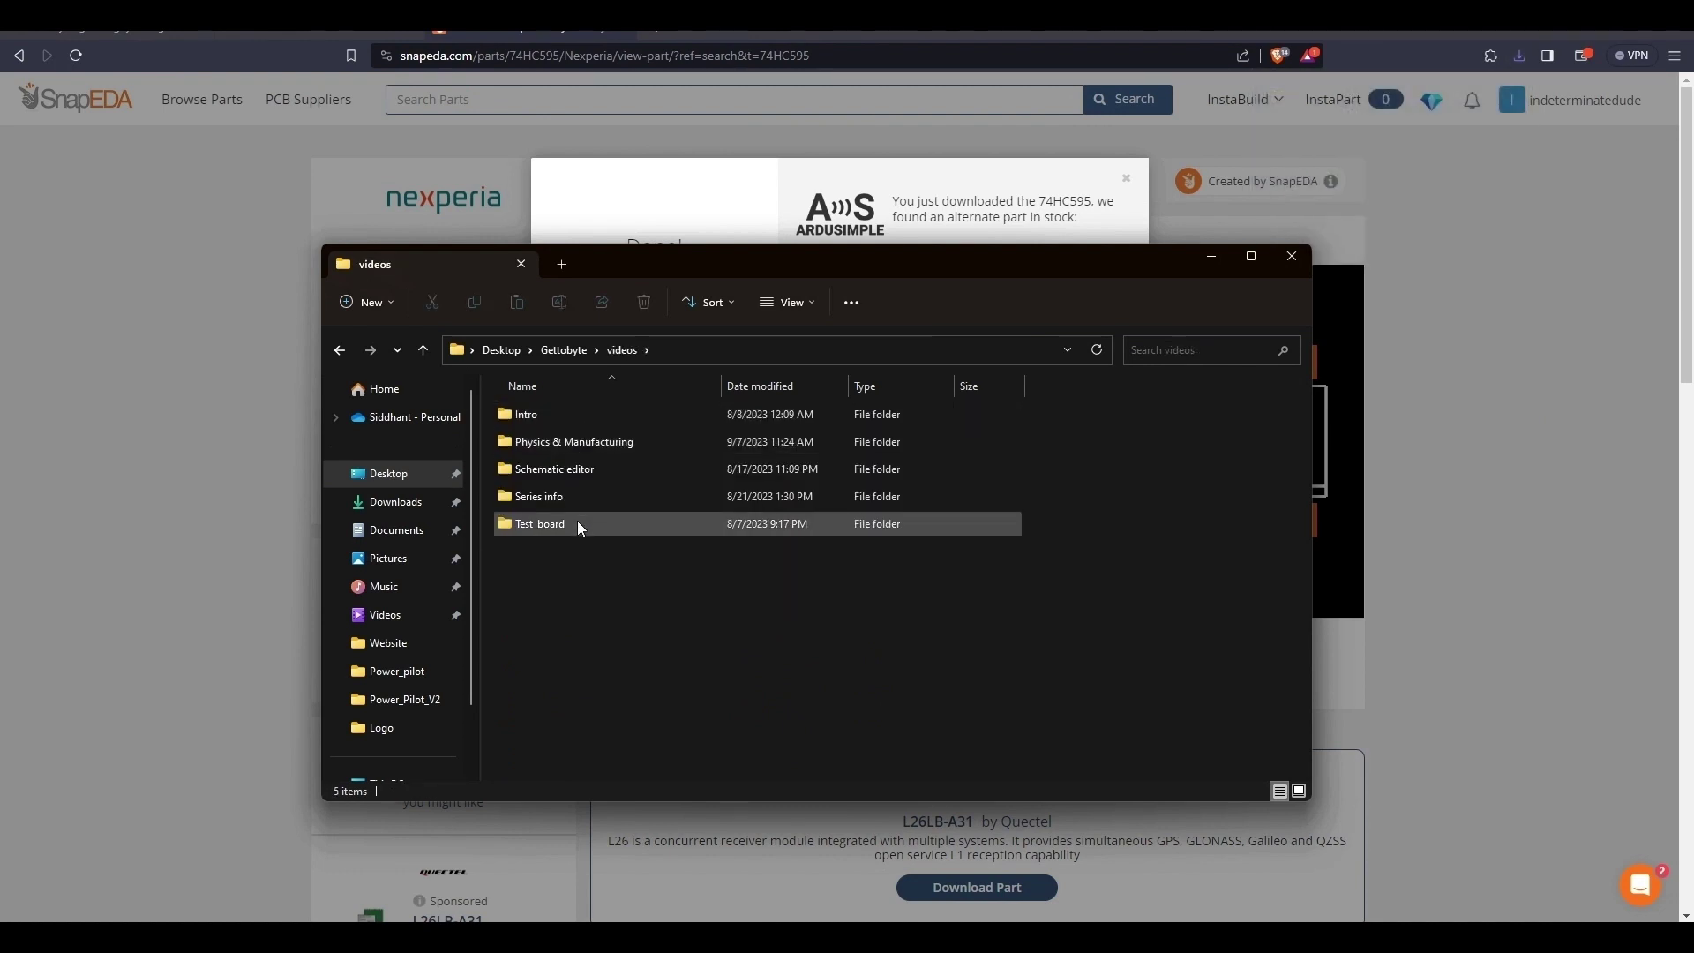
{"action": "double_click", "coordinate": [578, 521]}
{"action": "double_click", "coordinate": [576, 414]}
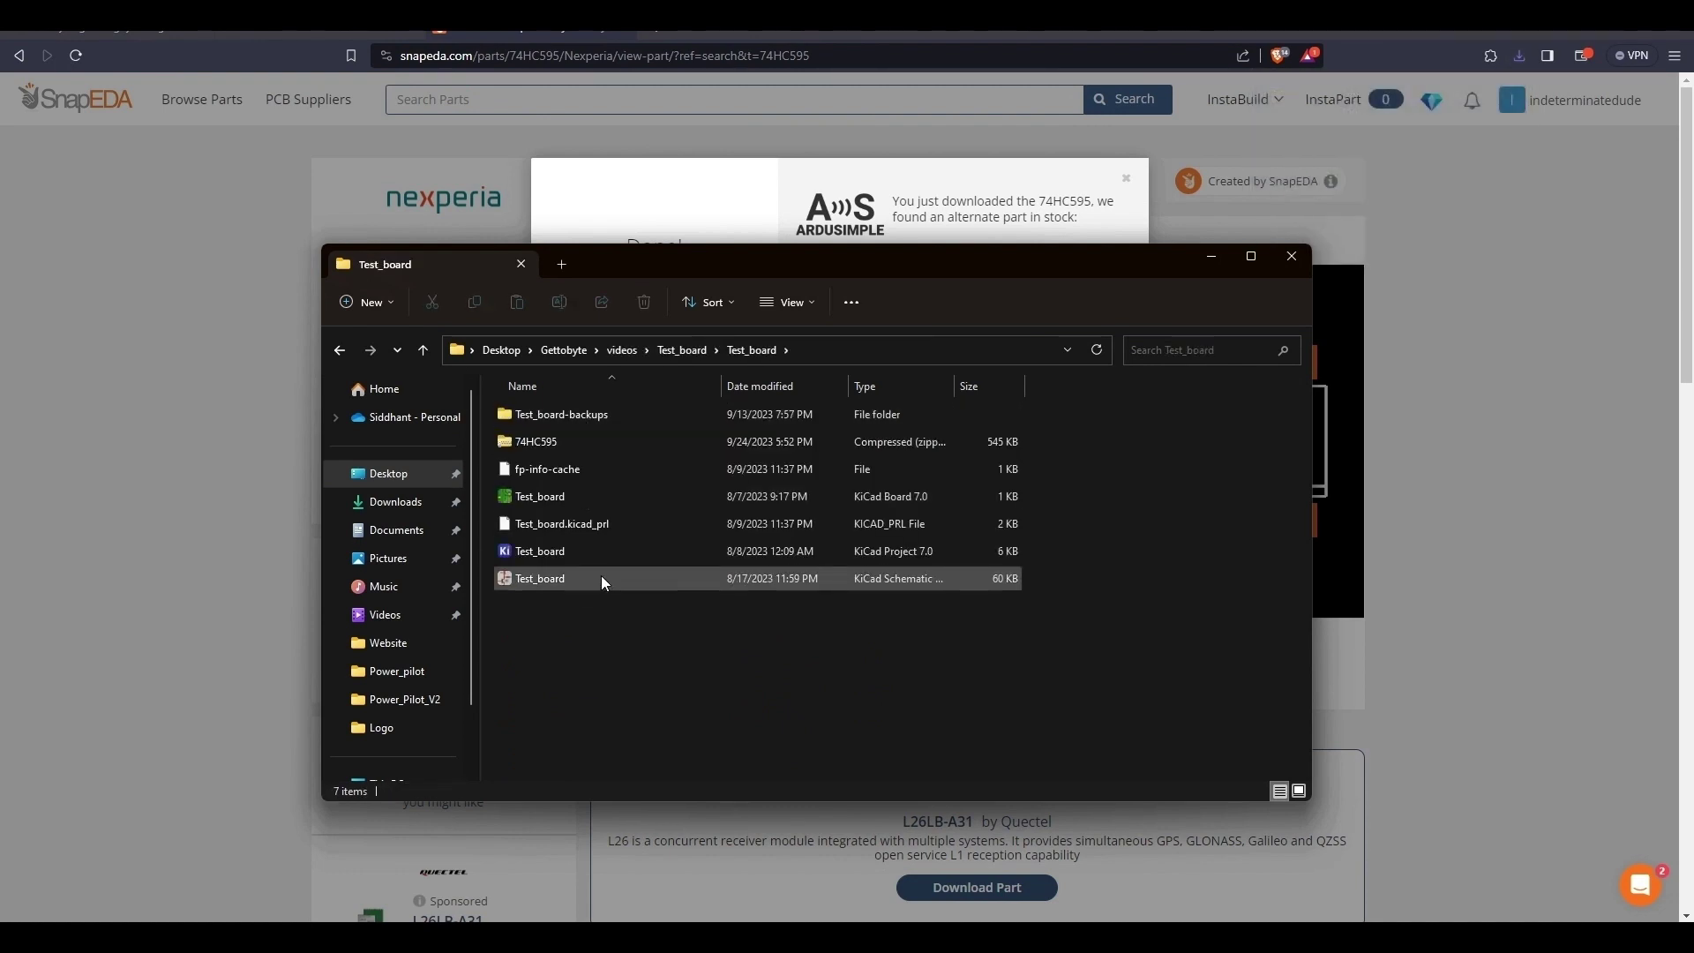
Step: Extract the 74HC595 archive into a 74HC595 subfolder of the project folder and close the window of extracted files
{"action": "right_click", "coordinate": [561, 439]}
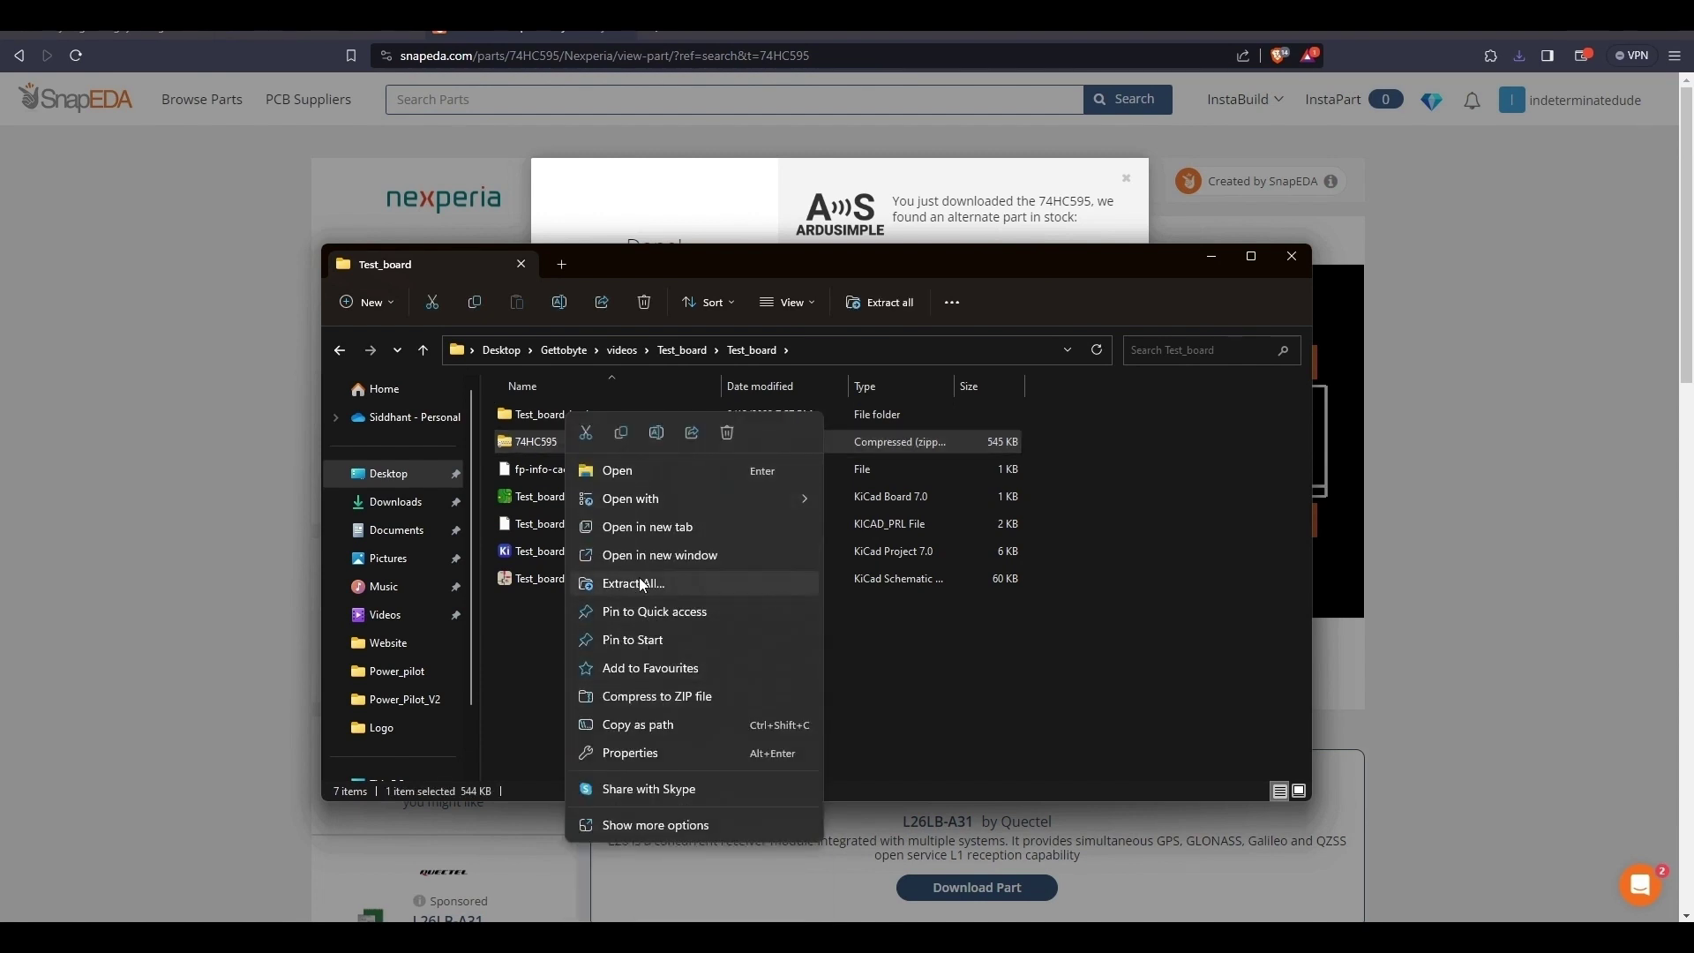
{"action": "left_click", "coordinate": [638, 583]}
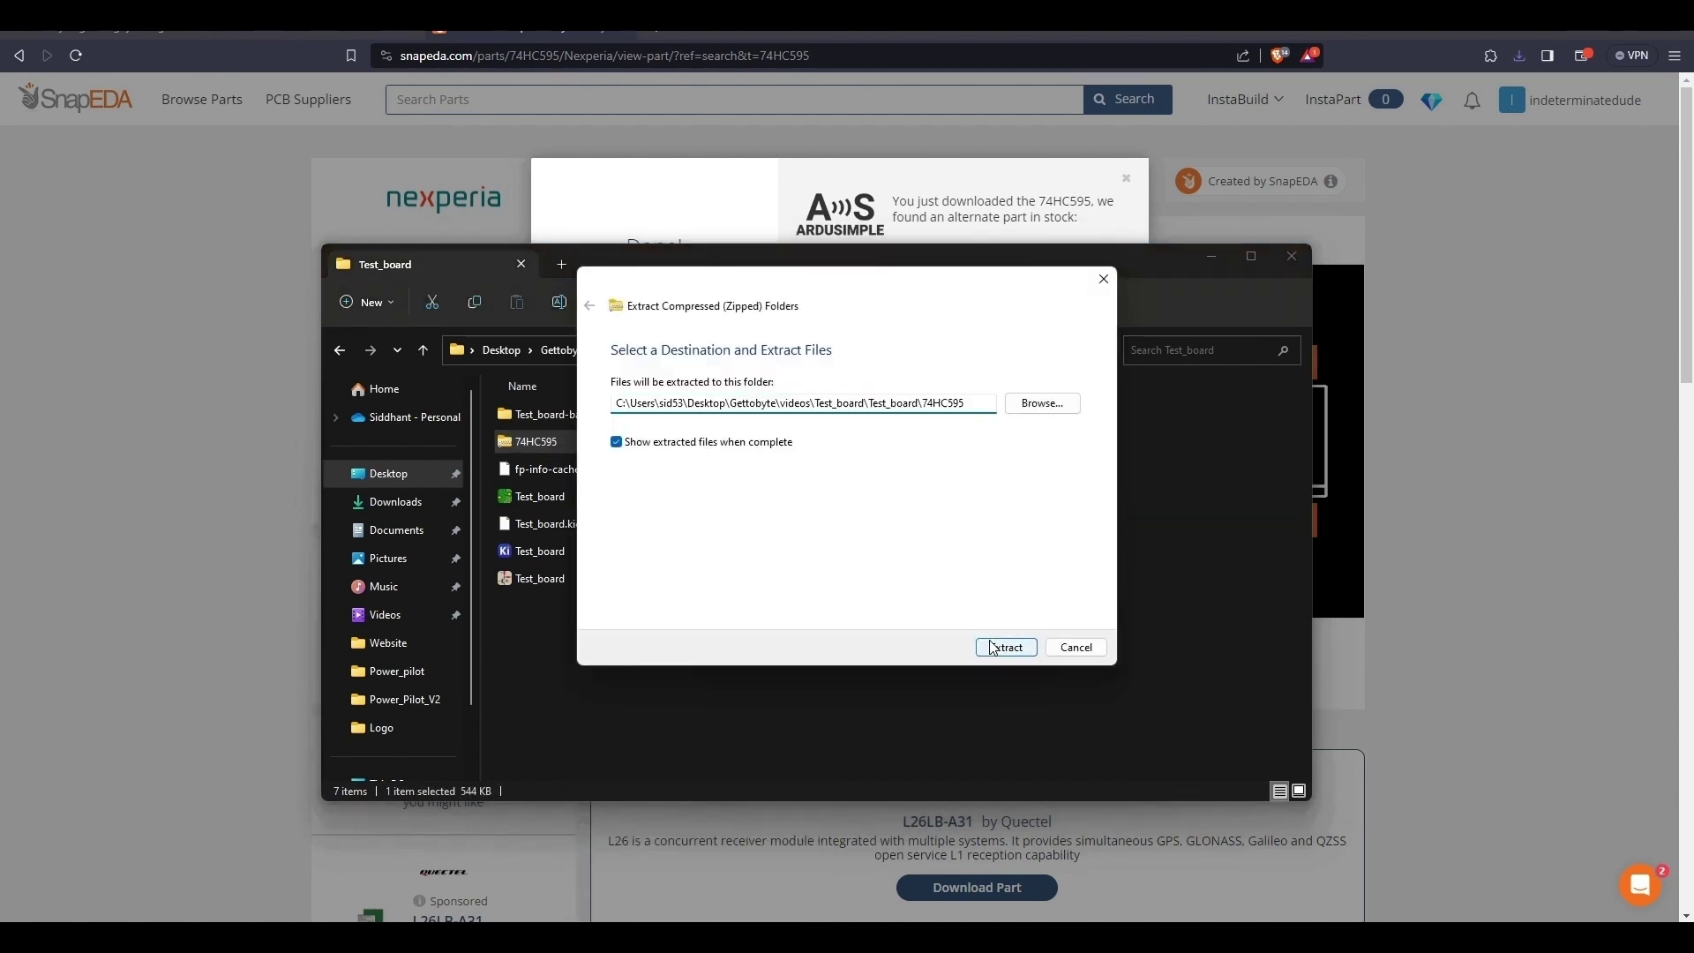
{"action": "left_click", "coordinate": [992, 638]}
{"action": "left_click", "coordinate": [1293, 294]}
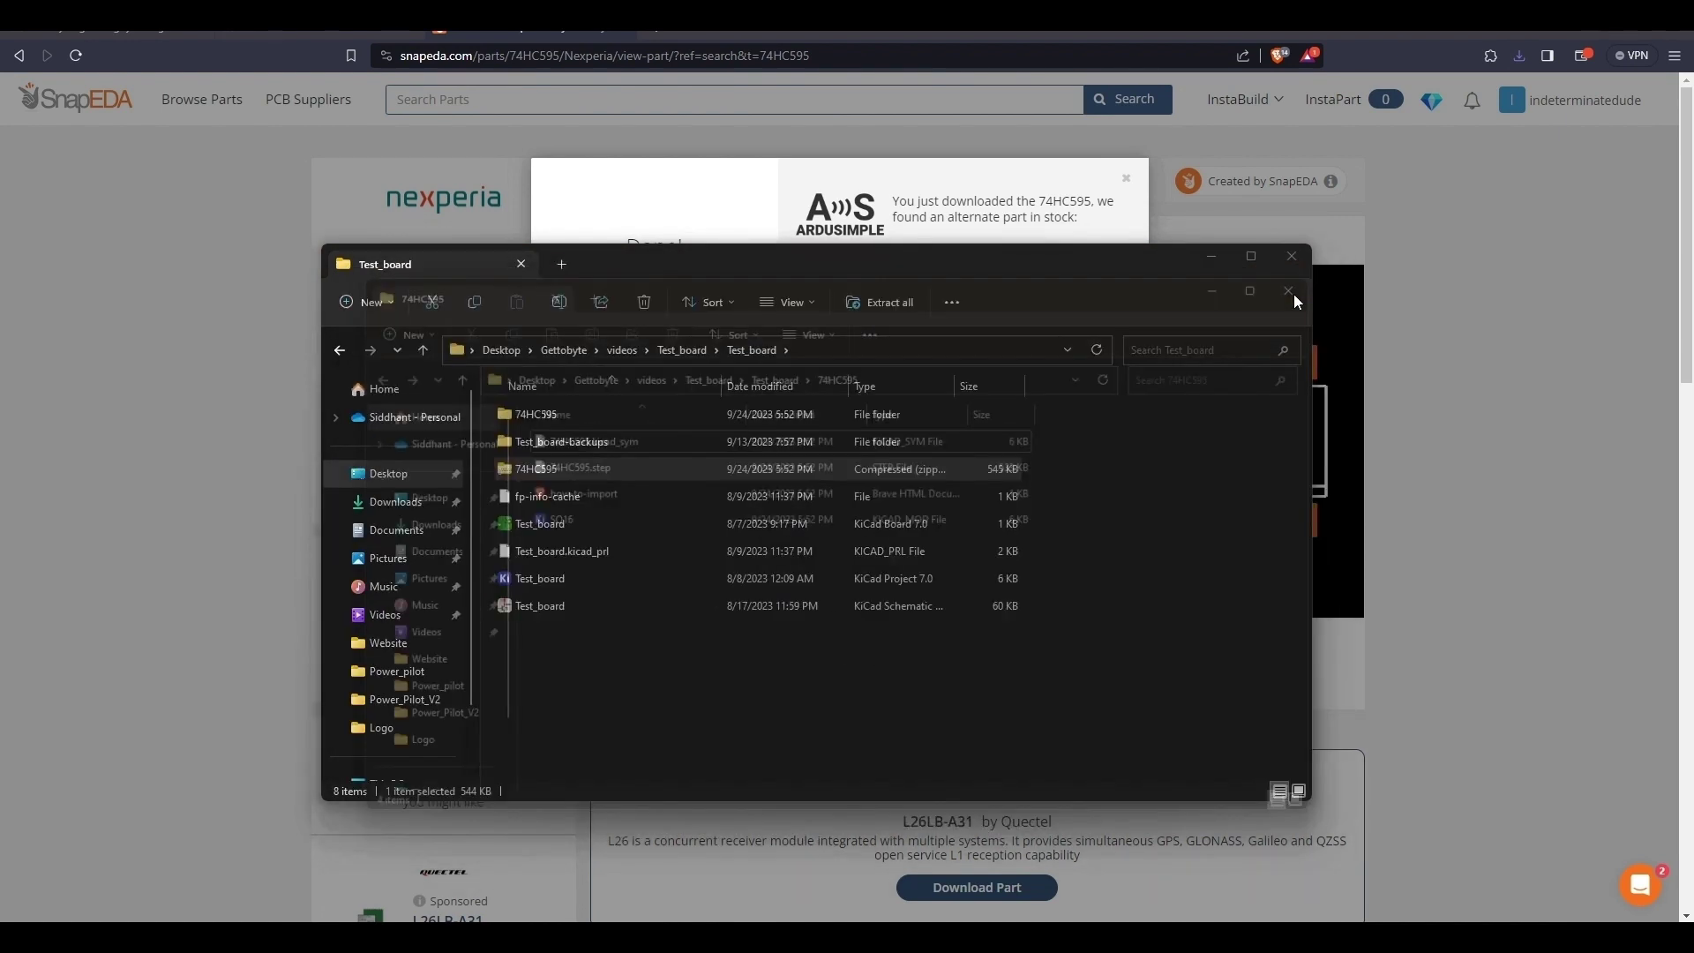
Step: Delete the compressed 74HC595 archive from the project folder
{"action": "left_click", "coordinate": [591, 473]}
{"action": "left_click", "coordinate": [892, 460]}
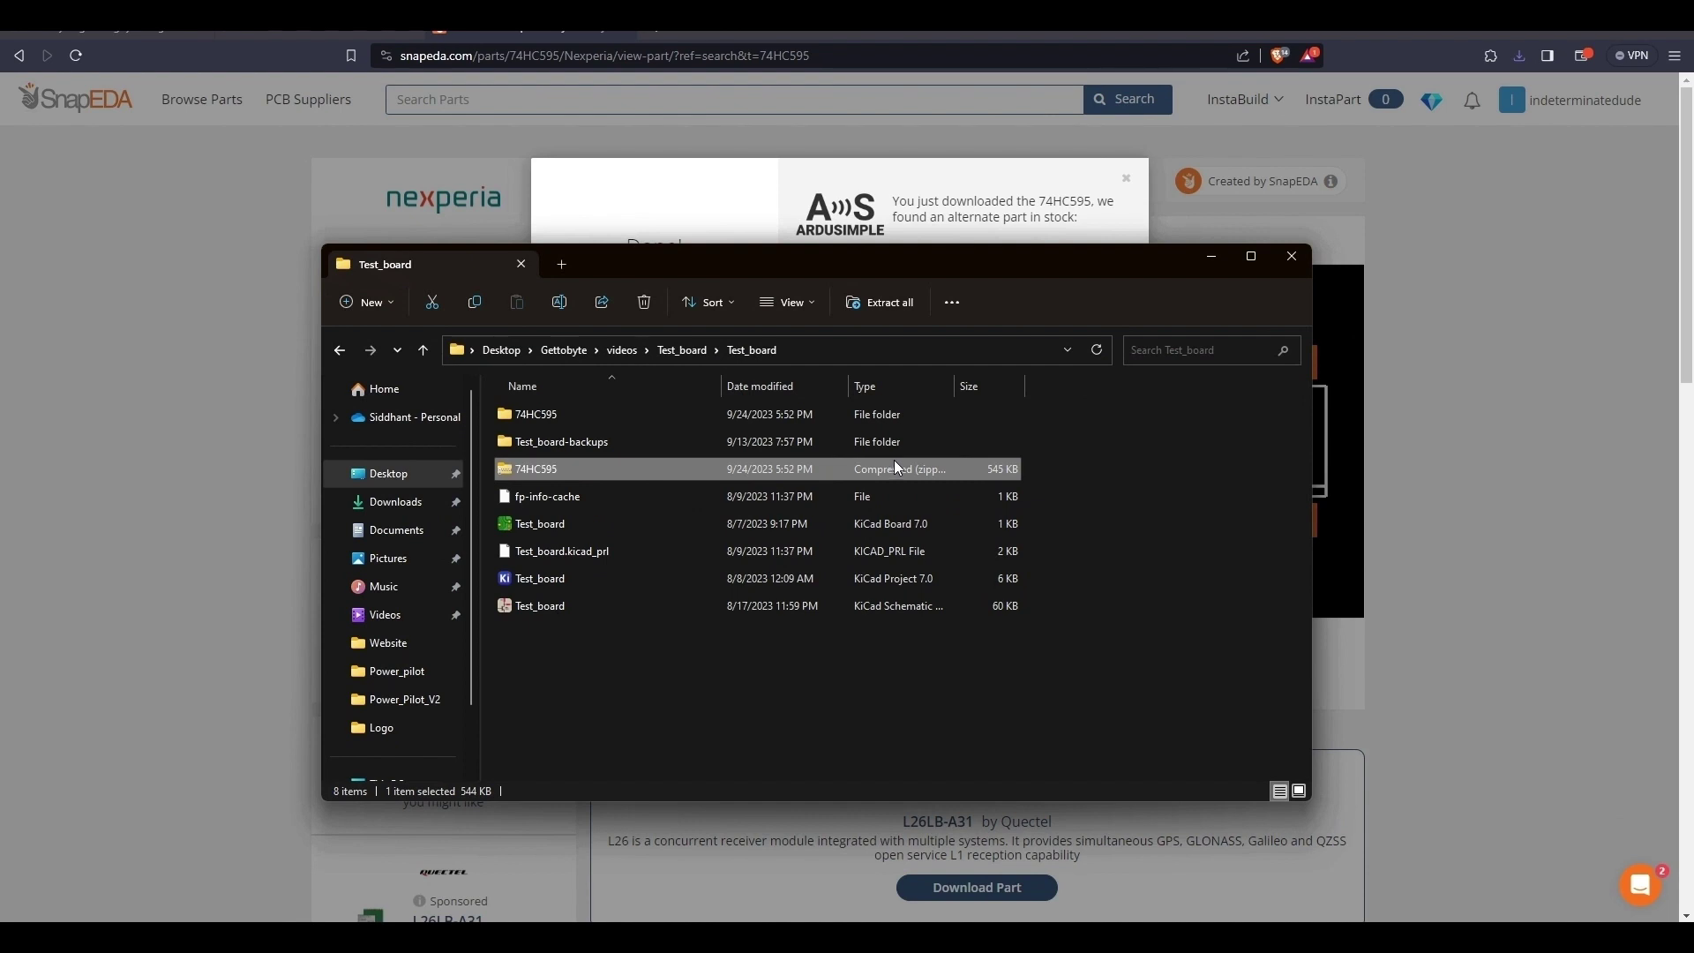
{"action": "key", "text": "Delete"}
Step: Rename the extracted 74HC595 folder in the project folder to 74HC595.pretty
{"action": "right_click", "coordinate": [870, 419]}
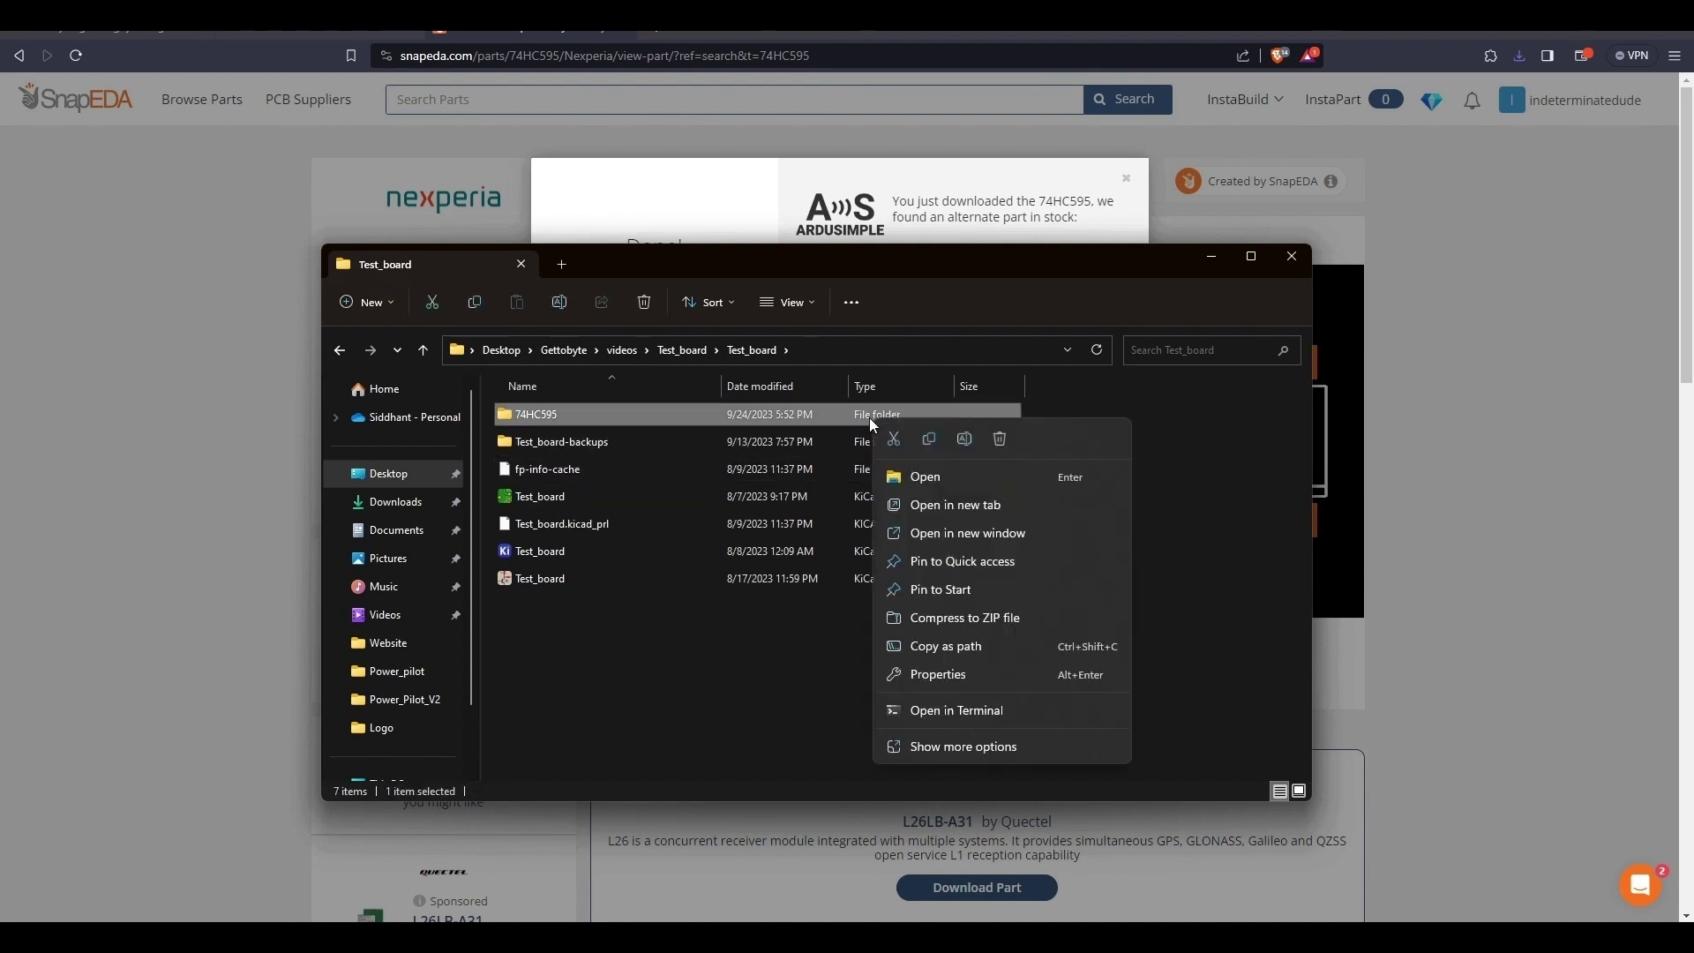
{"action": "left_click", "coordinate": [963, 438]}
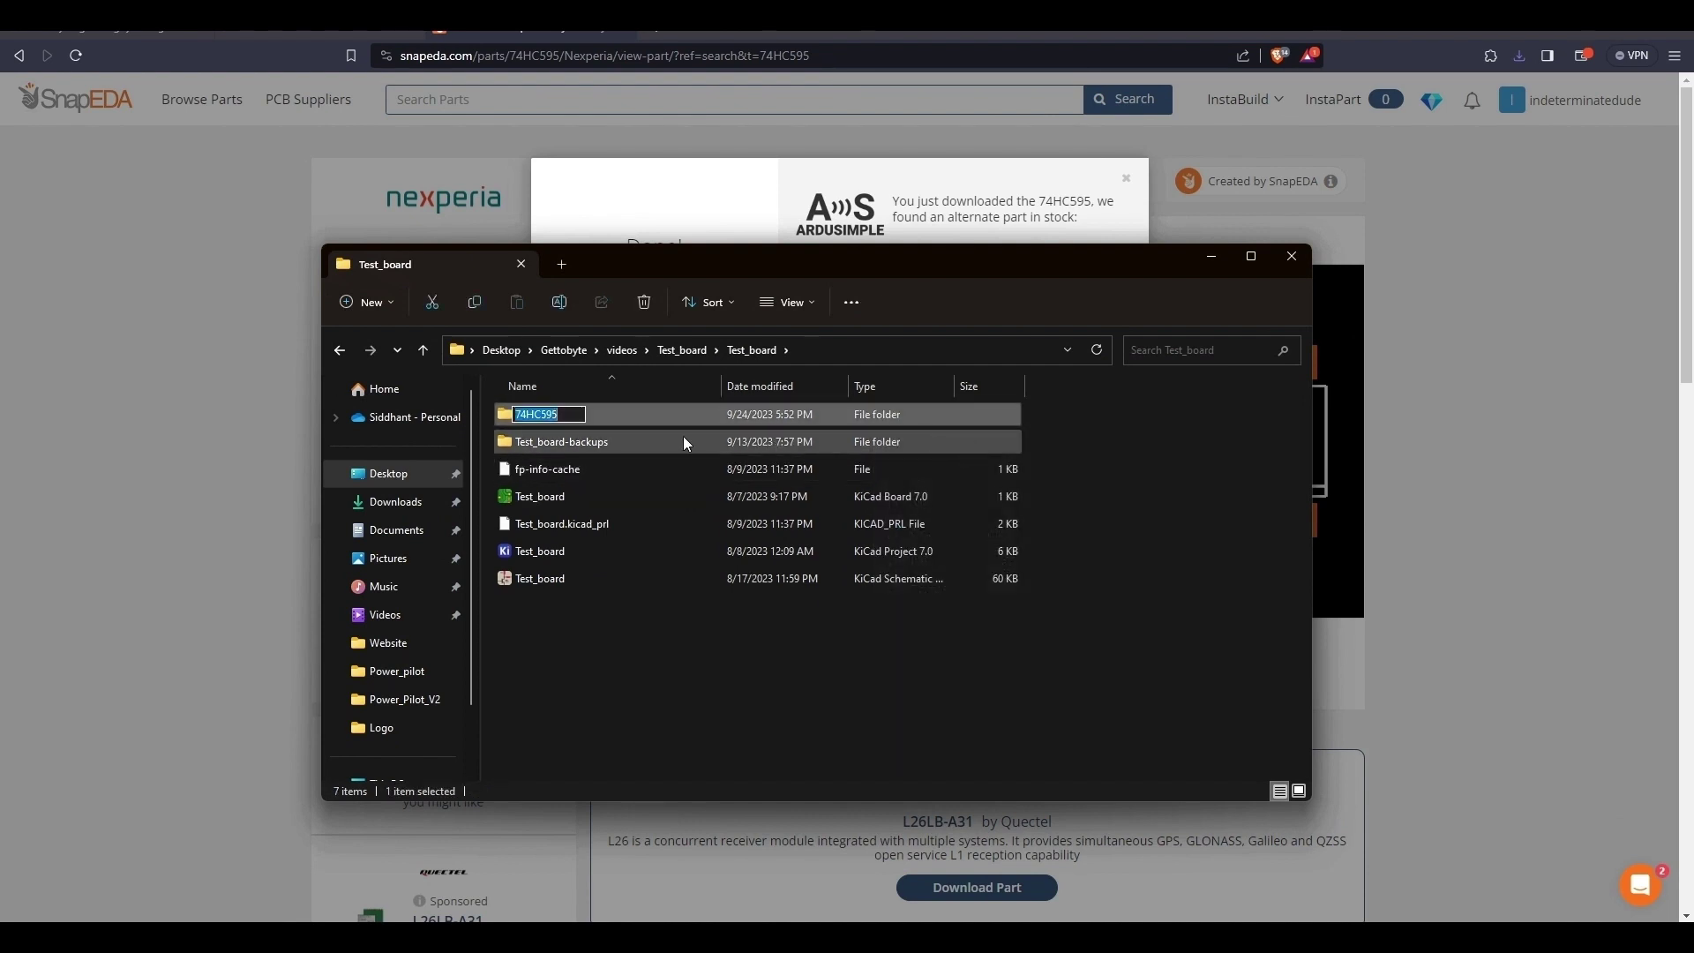
{"action": "key", "text": "Right"}
{"action": "type", "text": ".pretty"}
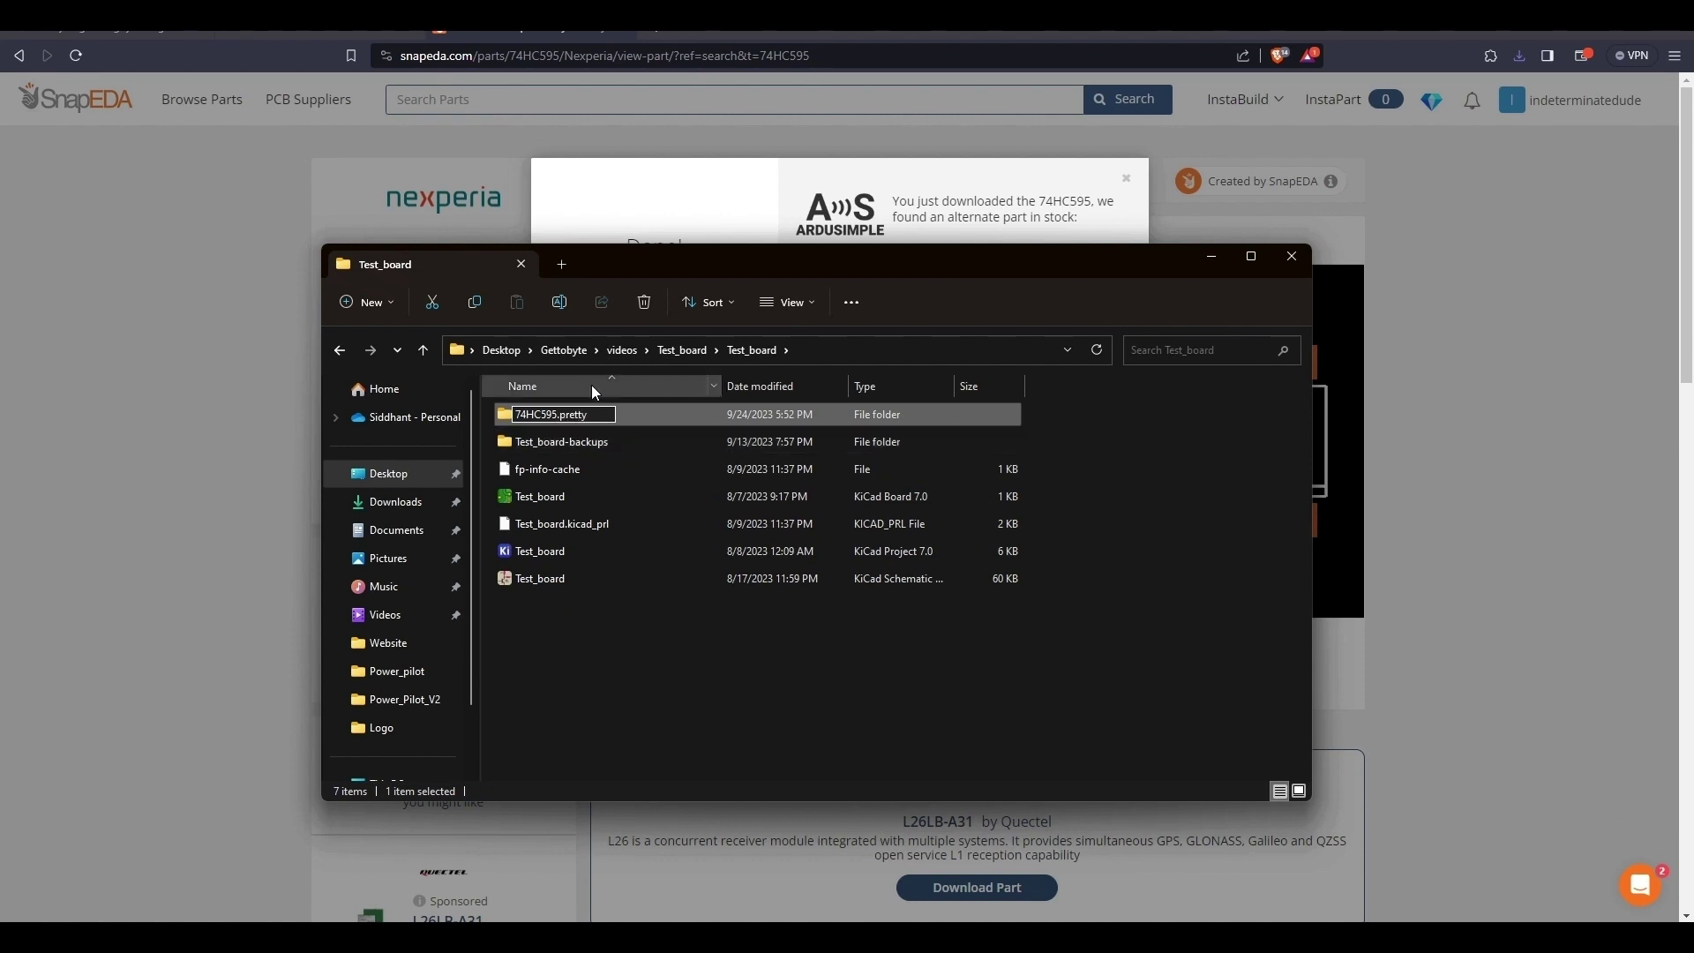
{"action": "left_click", "coordinate": [1155, 602]}
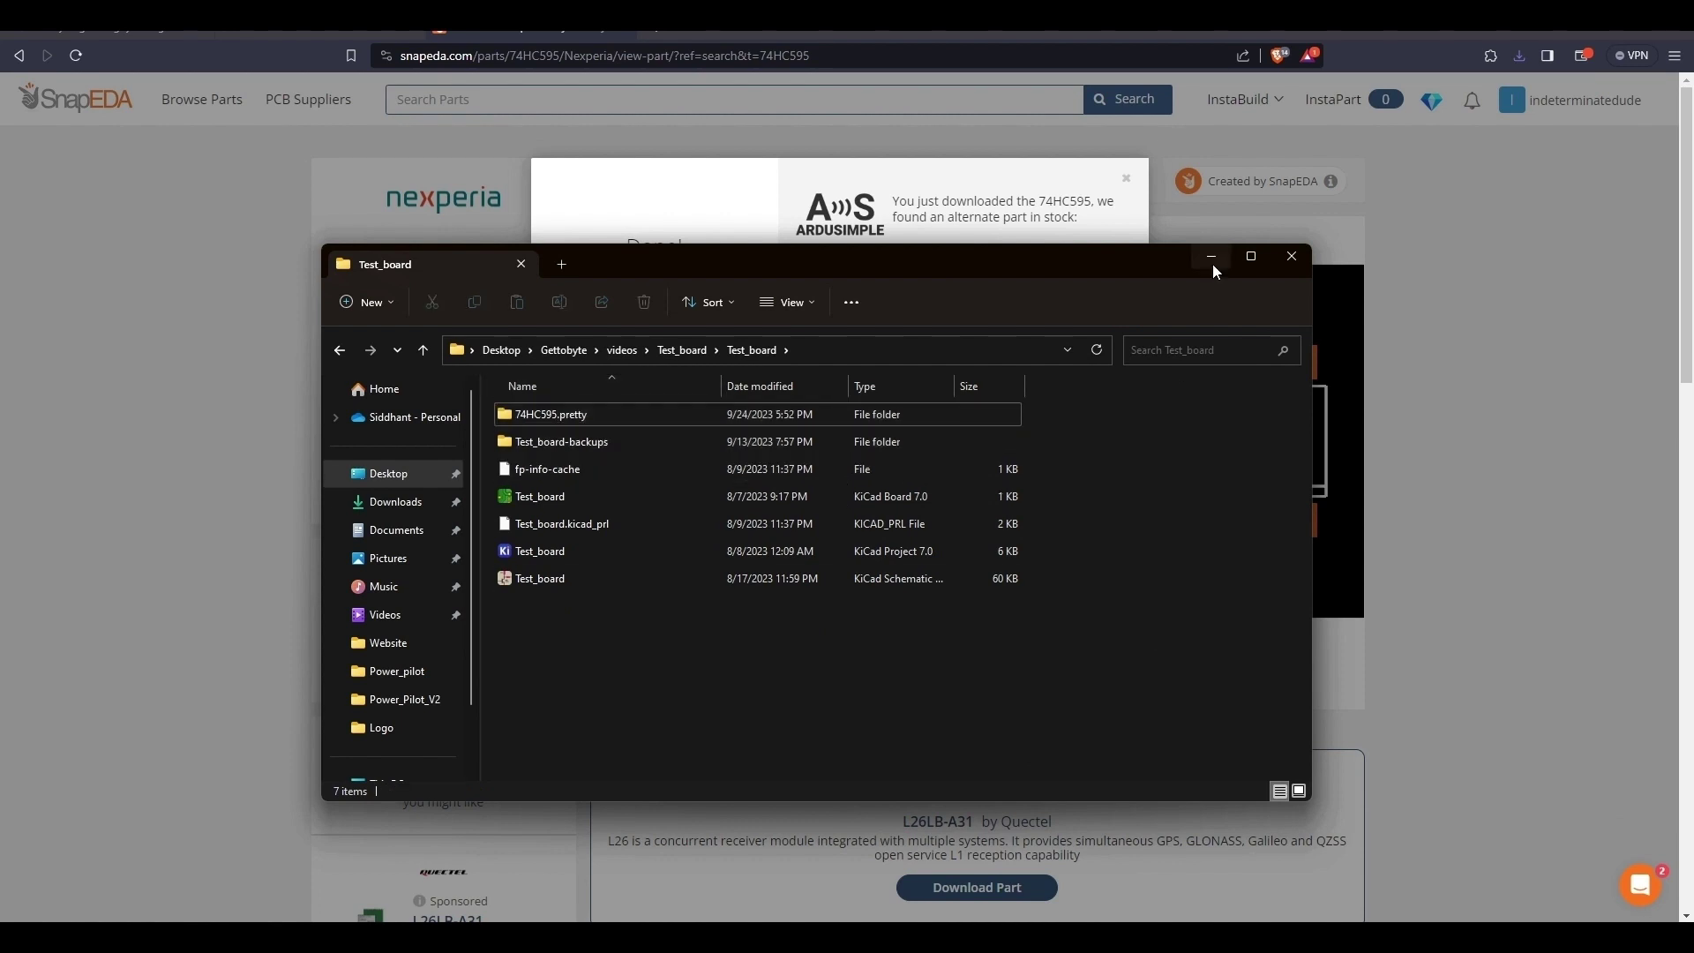
Step: Switch from File Explorer and the browser to the KiCad project manager and open the Test_board board in the PCB Editor
{"action": "left_click", "coordinate": [1209, 261]}
{"action": "left_click", "coordinate": [1206, 260]}
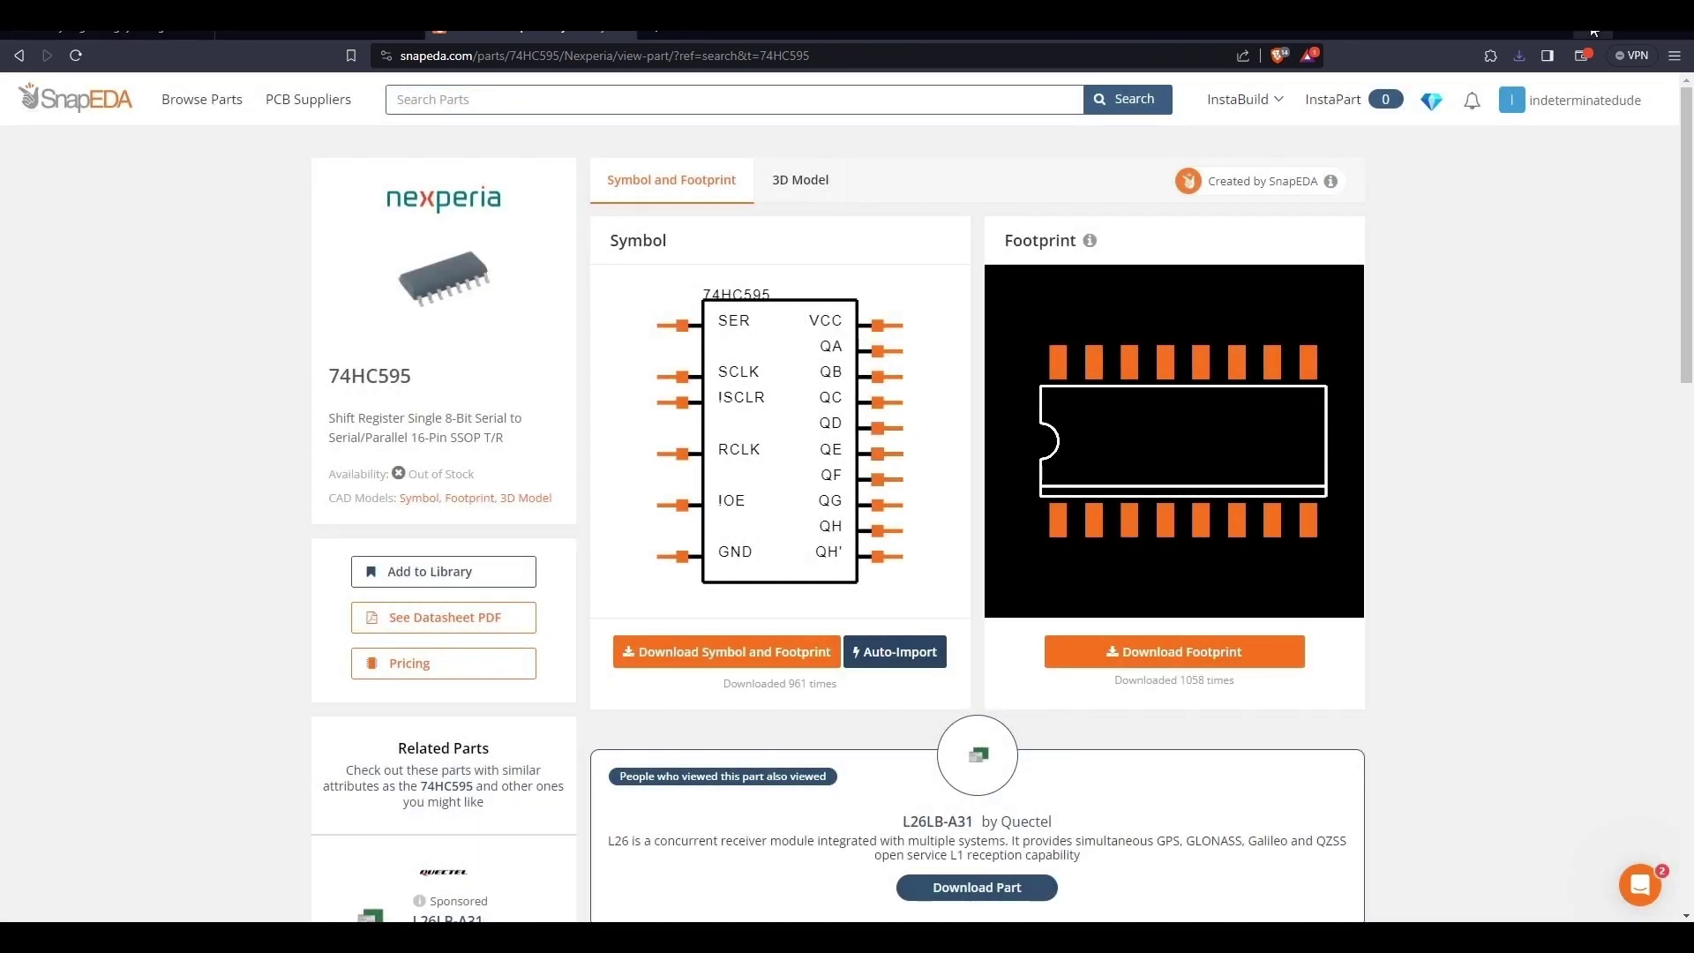
{"action": "left_click", "coordinate": [1594, 31]}
{"action": "mouse_move", "coordinate": [925, 937]}
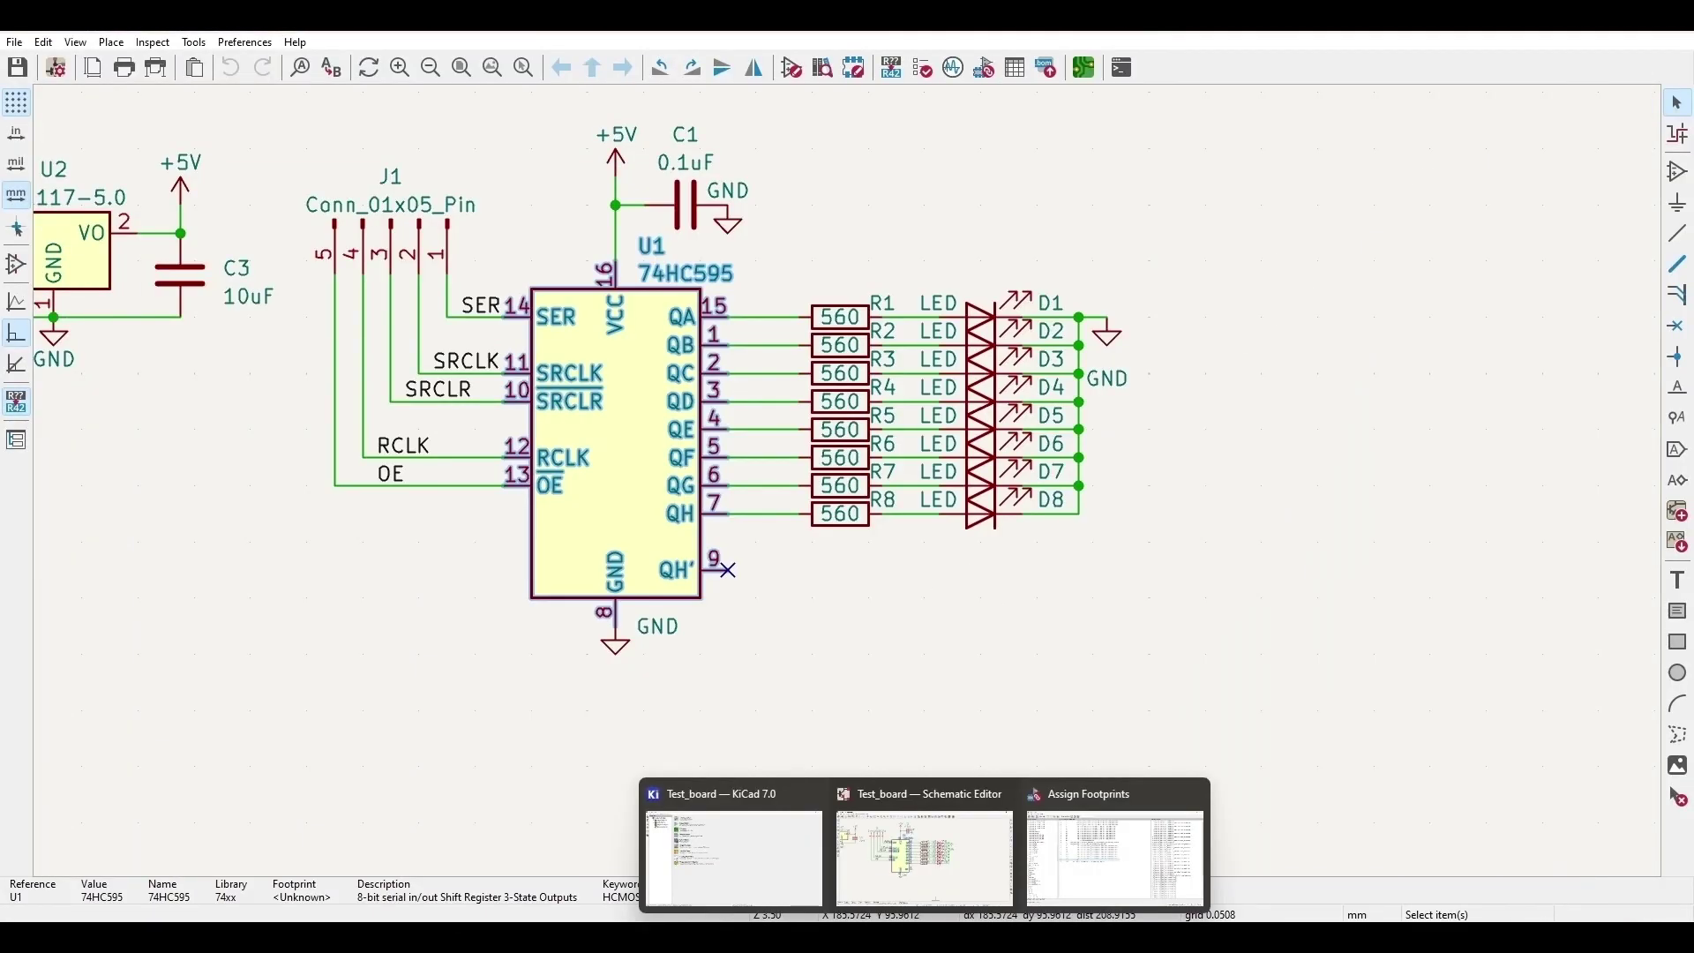
{"action": "left_click", "coordinate": [734, 847]}
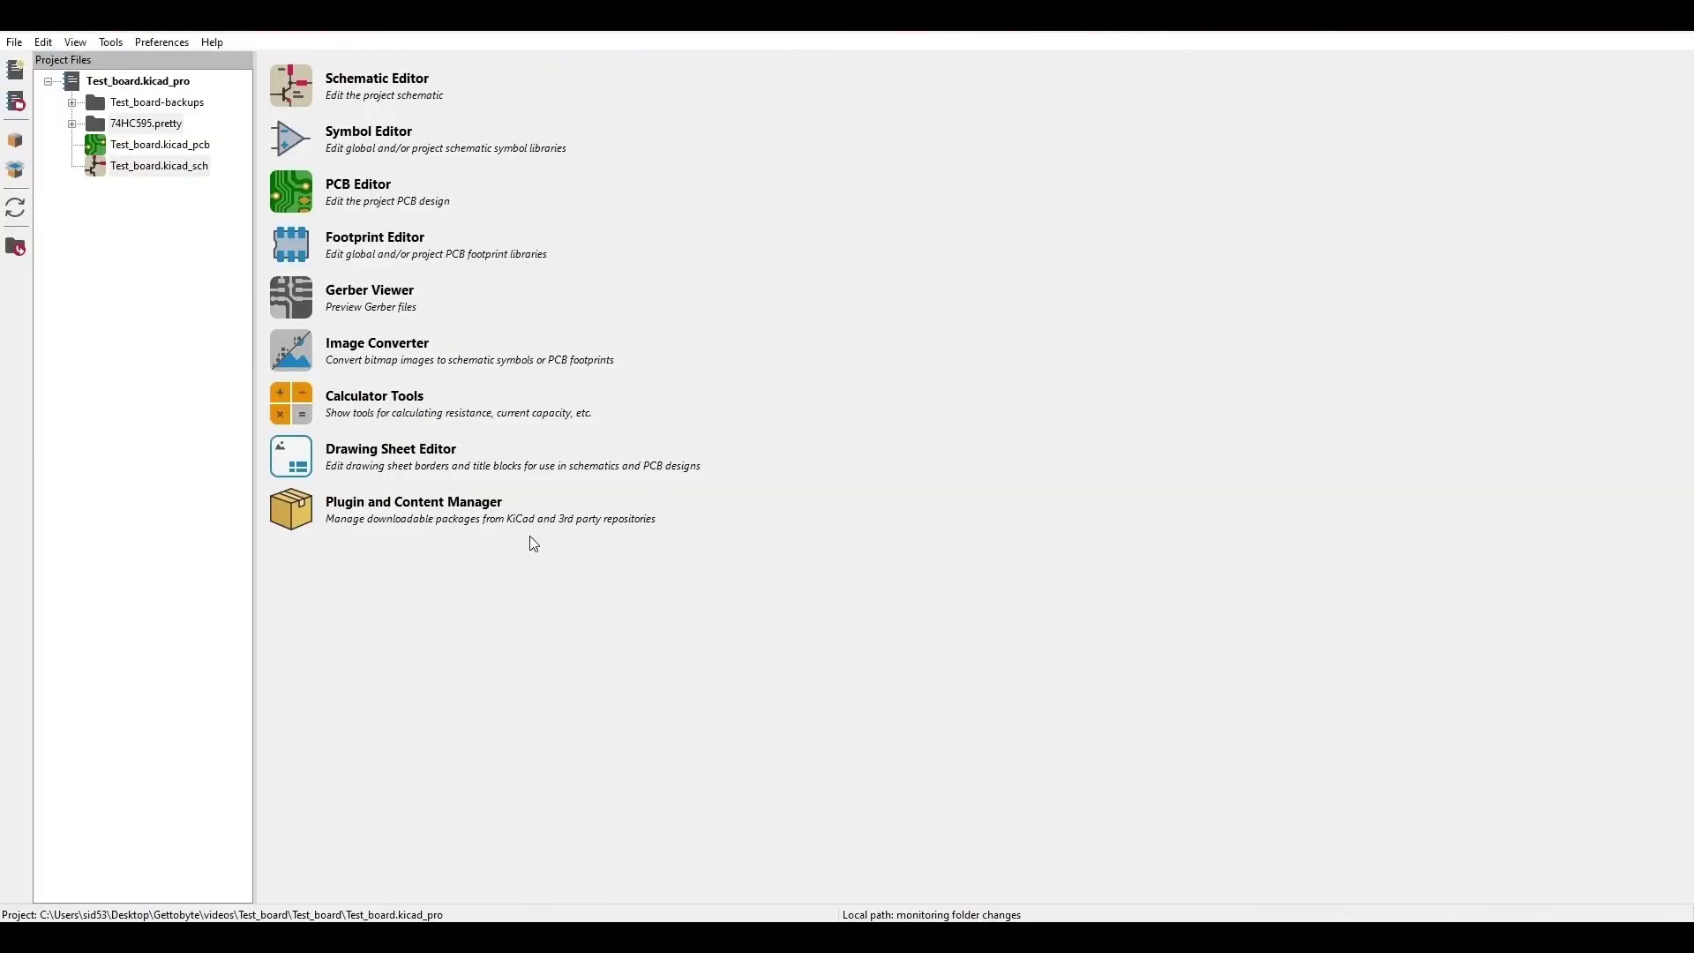
{"action": "left_click", "coordinate": [294, 195]}
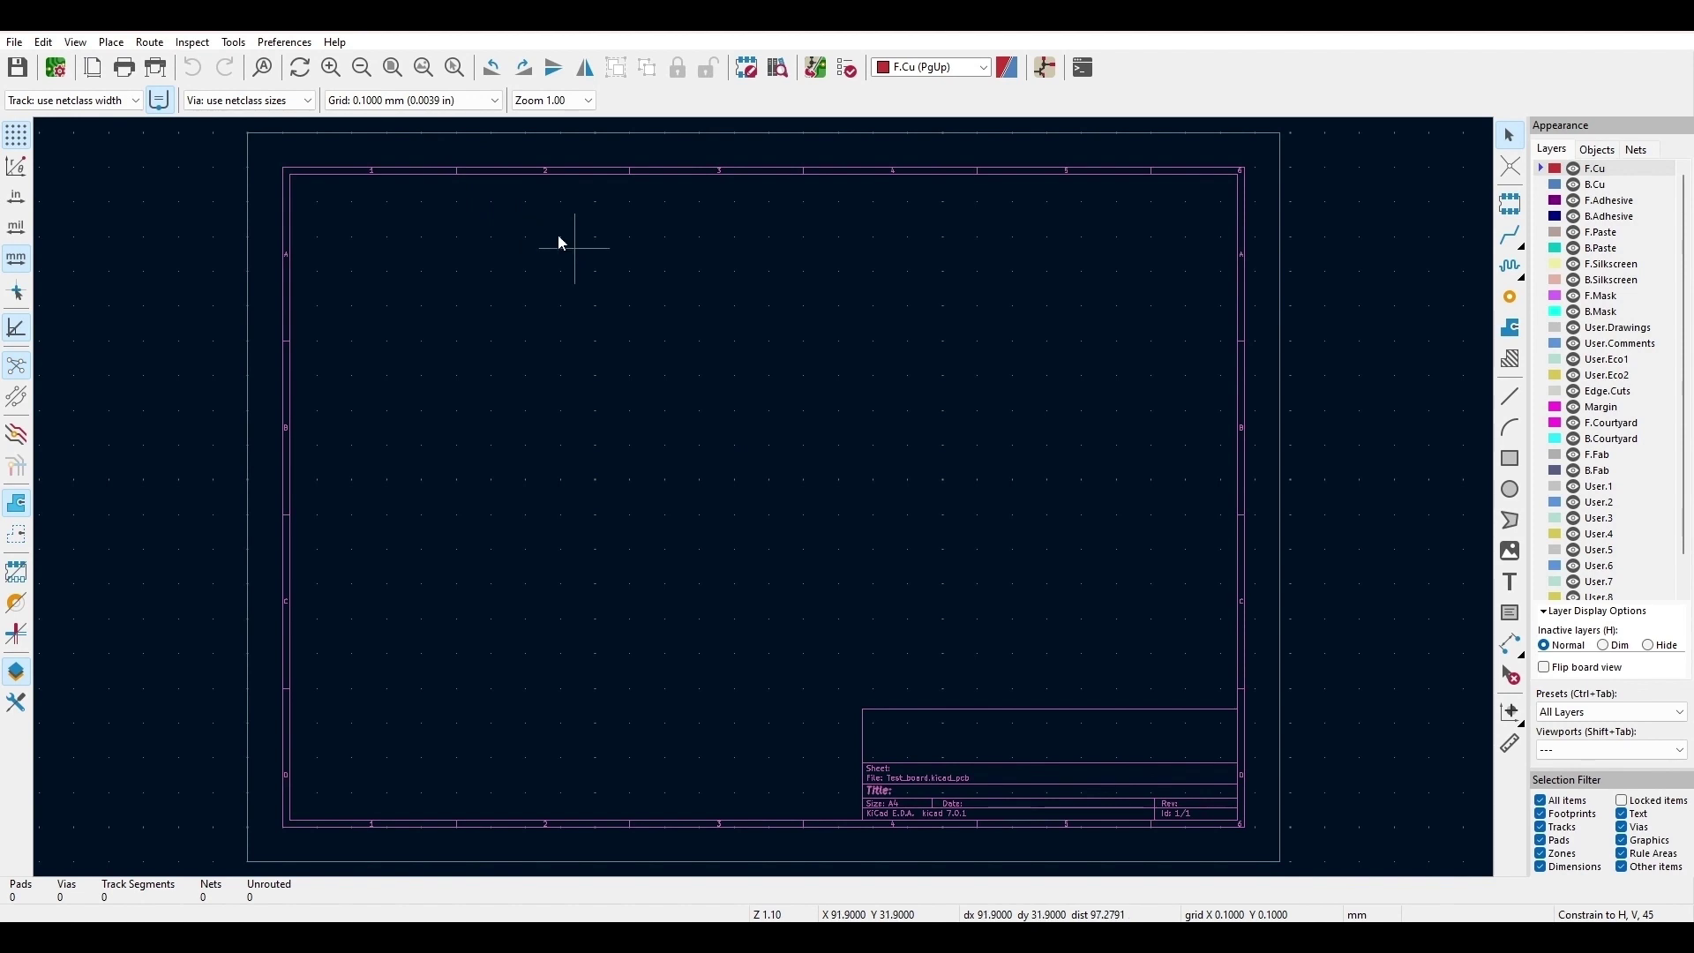
Step: Add the folder Desktop\Gettobyte\videos\Test_board\Test_board\74HC595.pretty to the global footprint libraries
{"action": "left_click", "coordinate": [269, 44]}
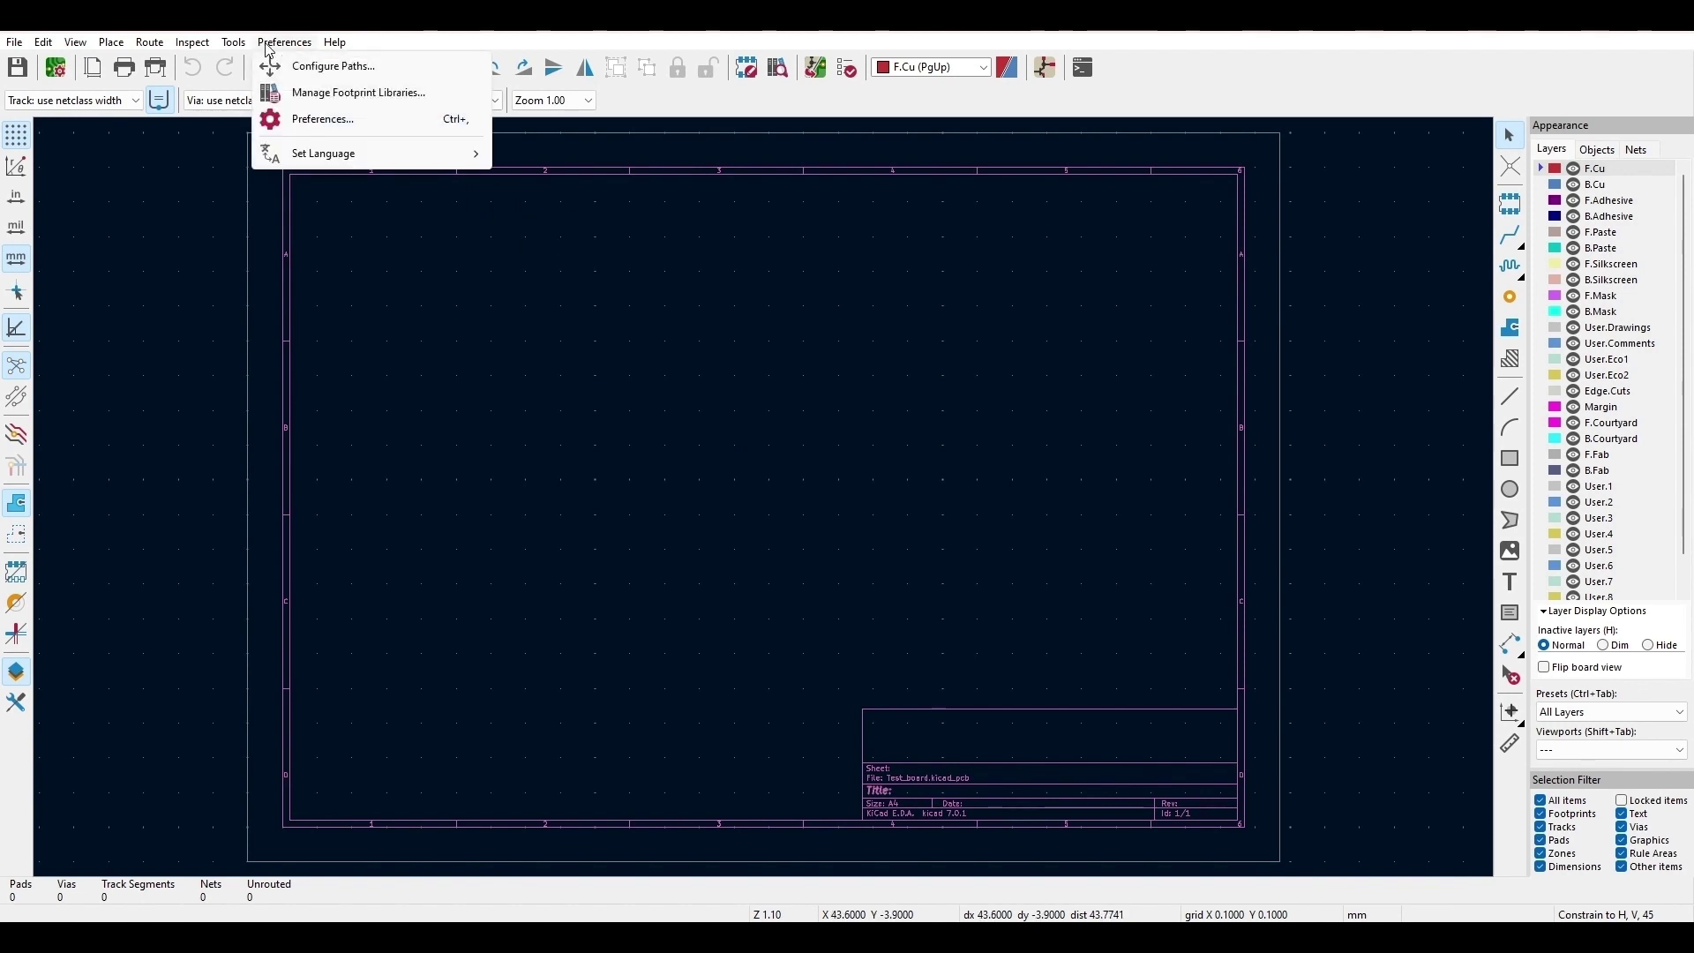
{"action": "left_click", "coordinate": [97, 33]}
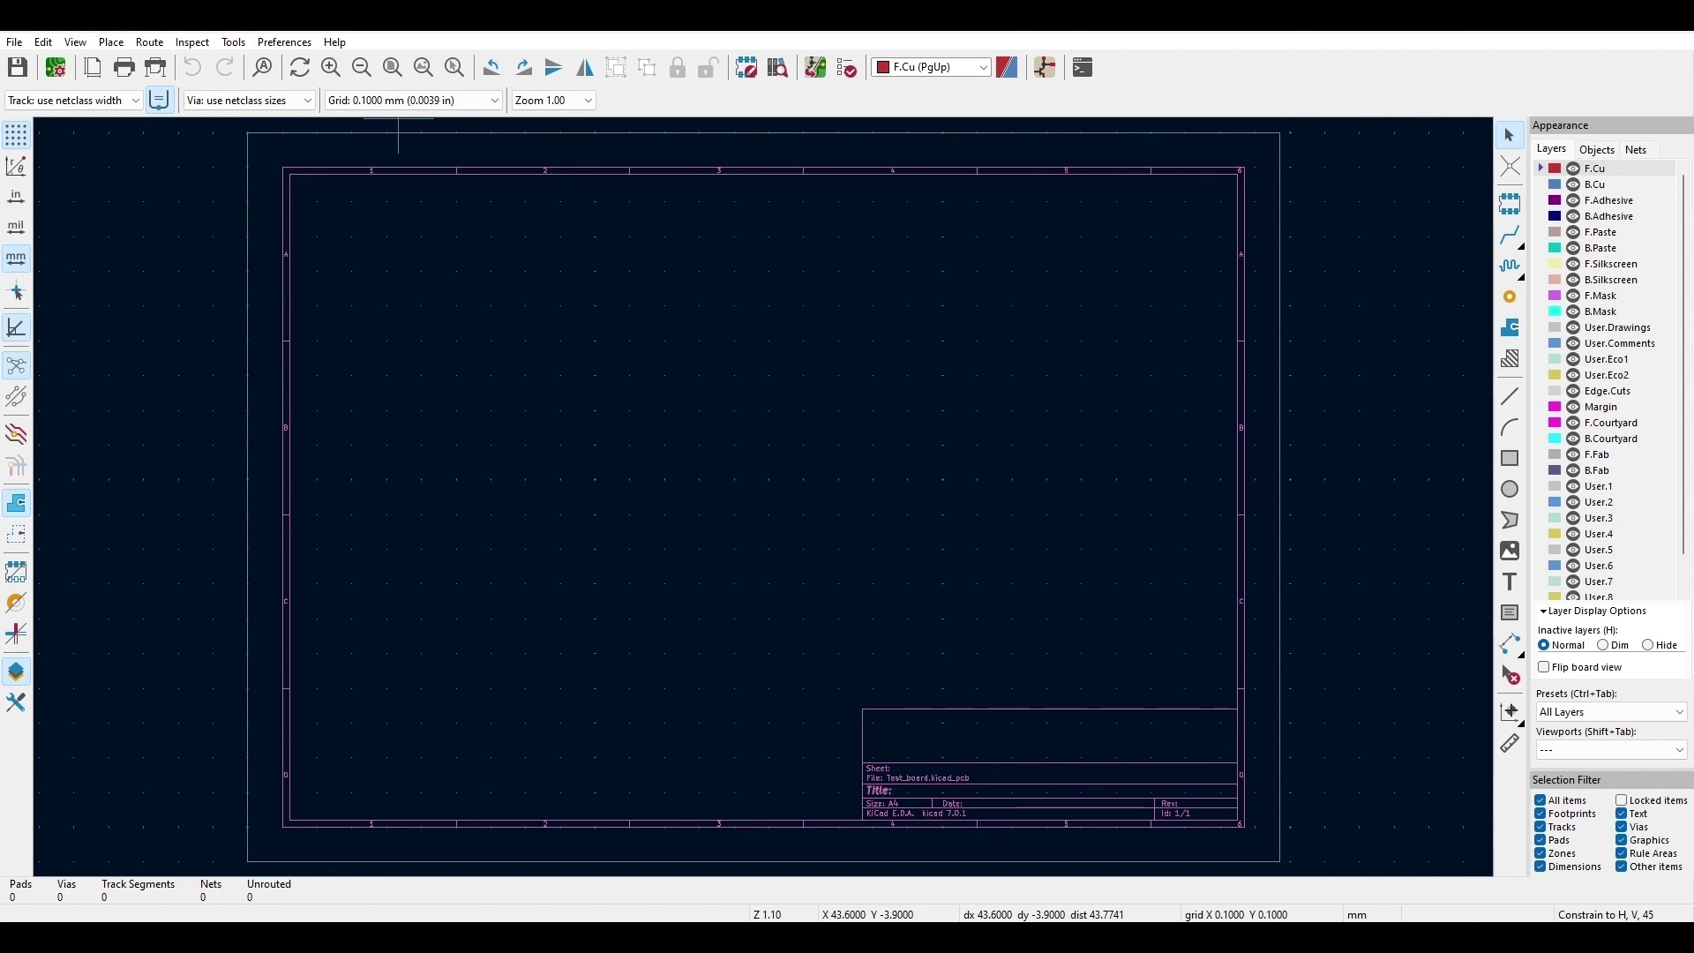
{"action": "left_click", "coordinate": [275, 44]}
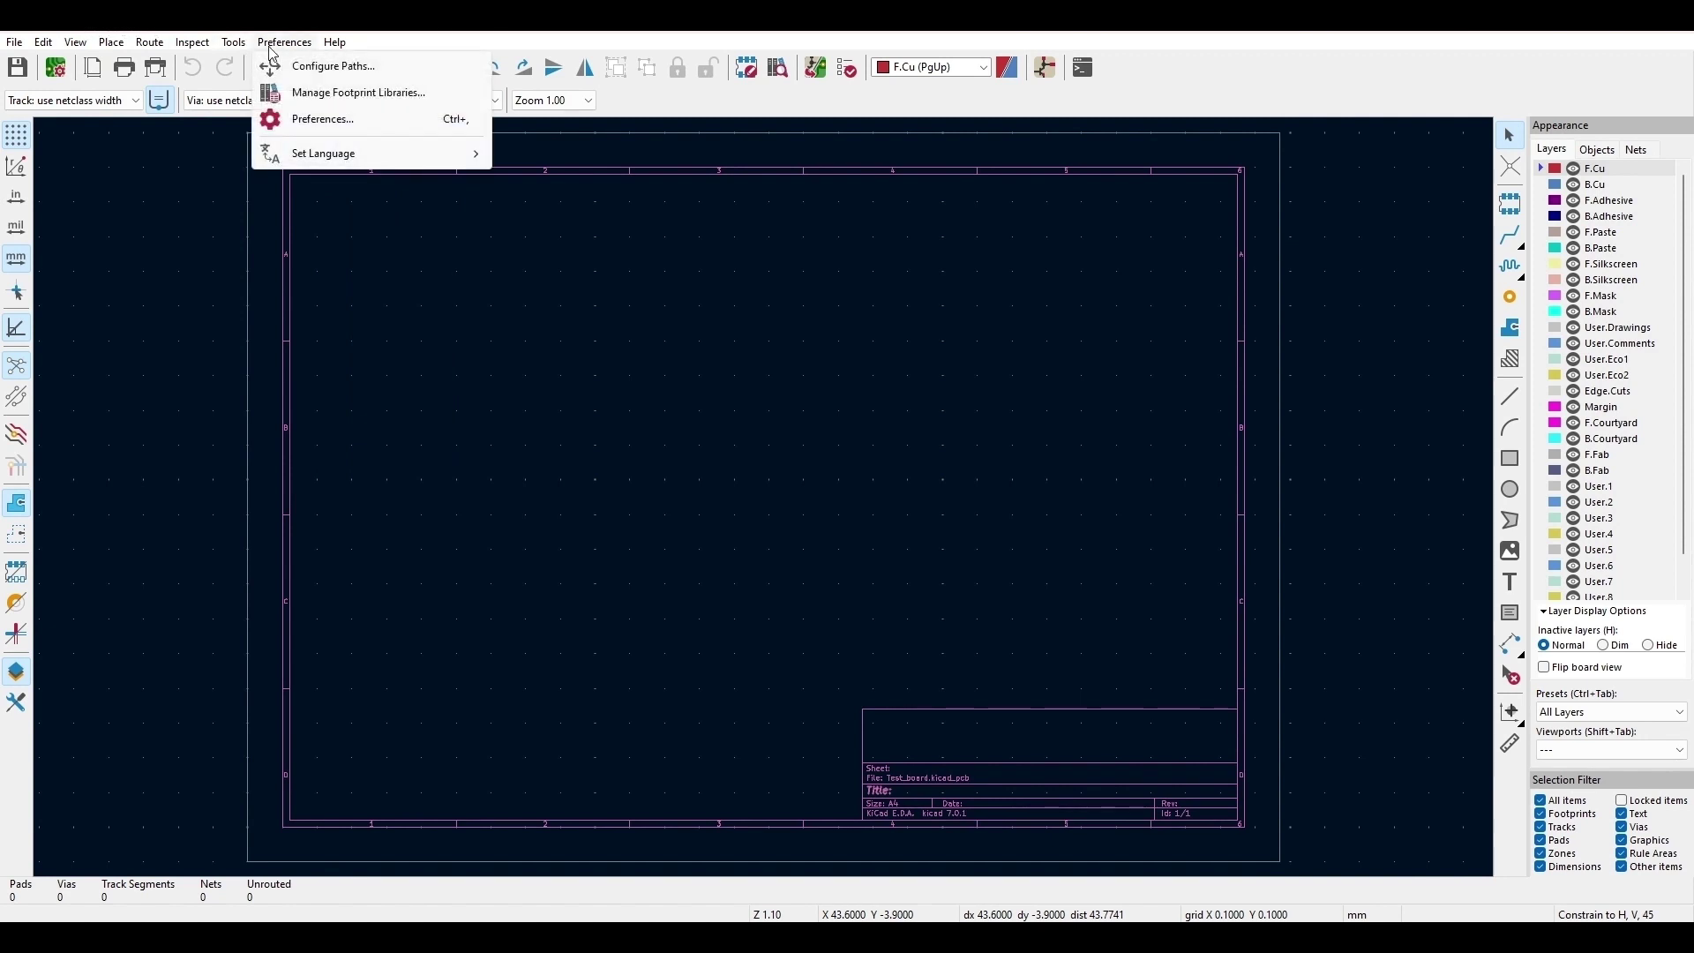
{"action": "left_click", "coordinate": [292, 92]}
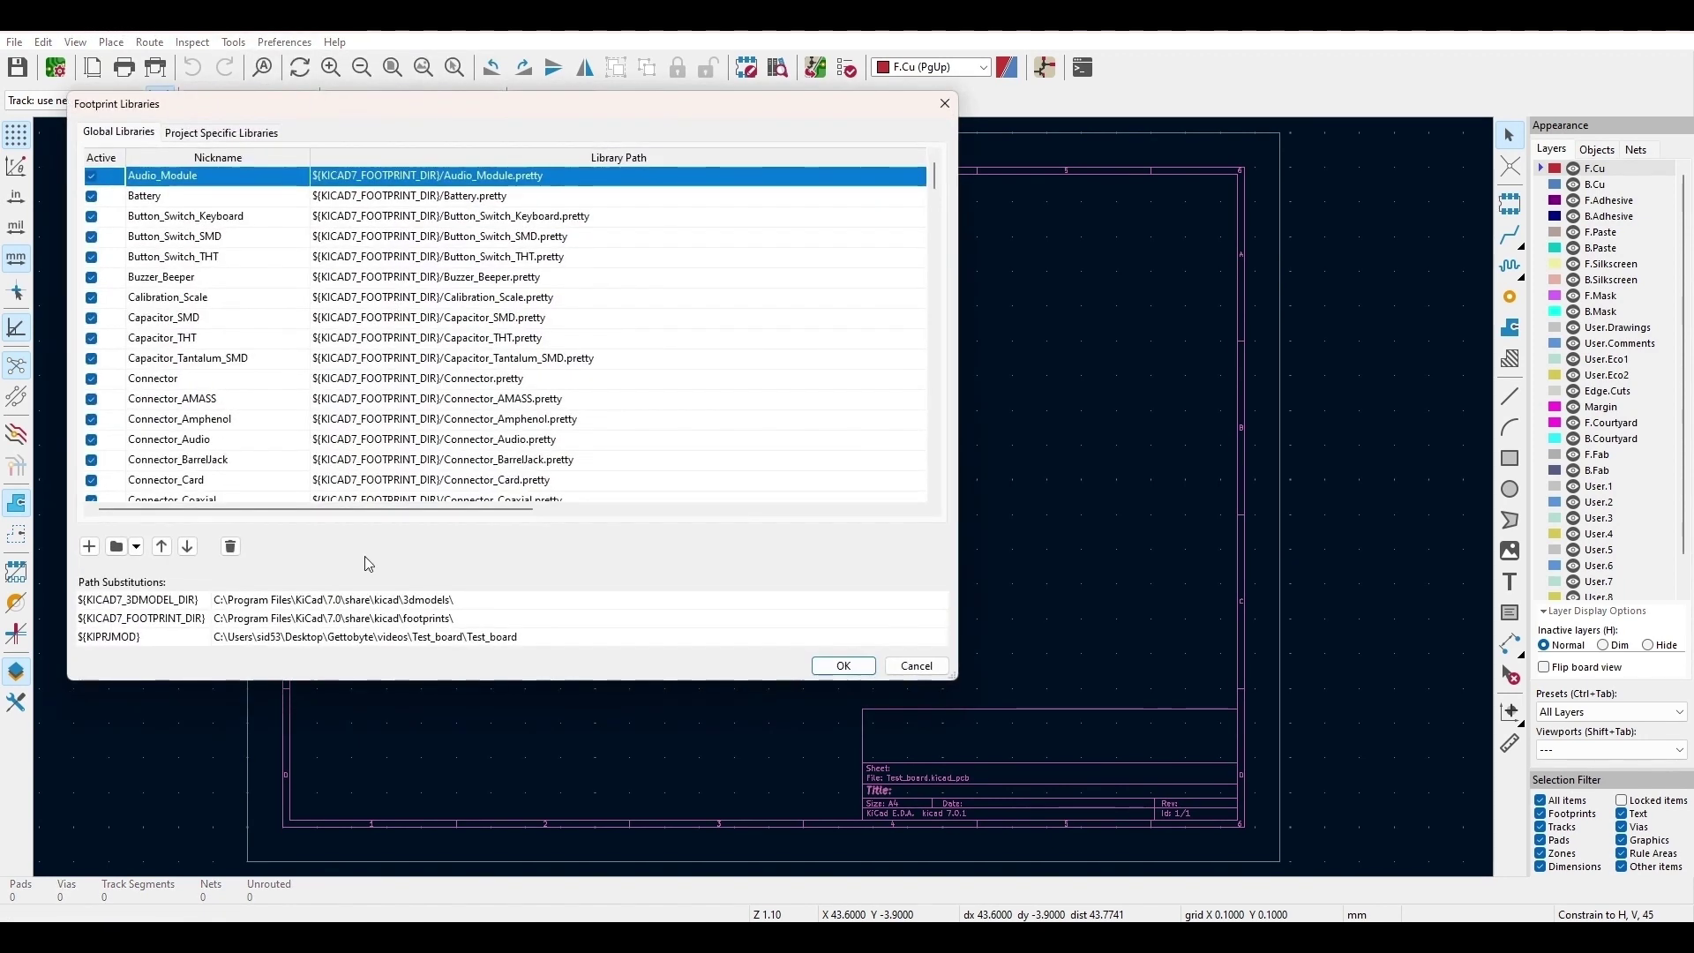
{"action": "left_click", "coordinate": [121, 551]}
{"action": "left_click", "coordinate": [143, 321]}
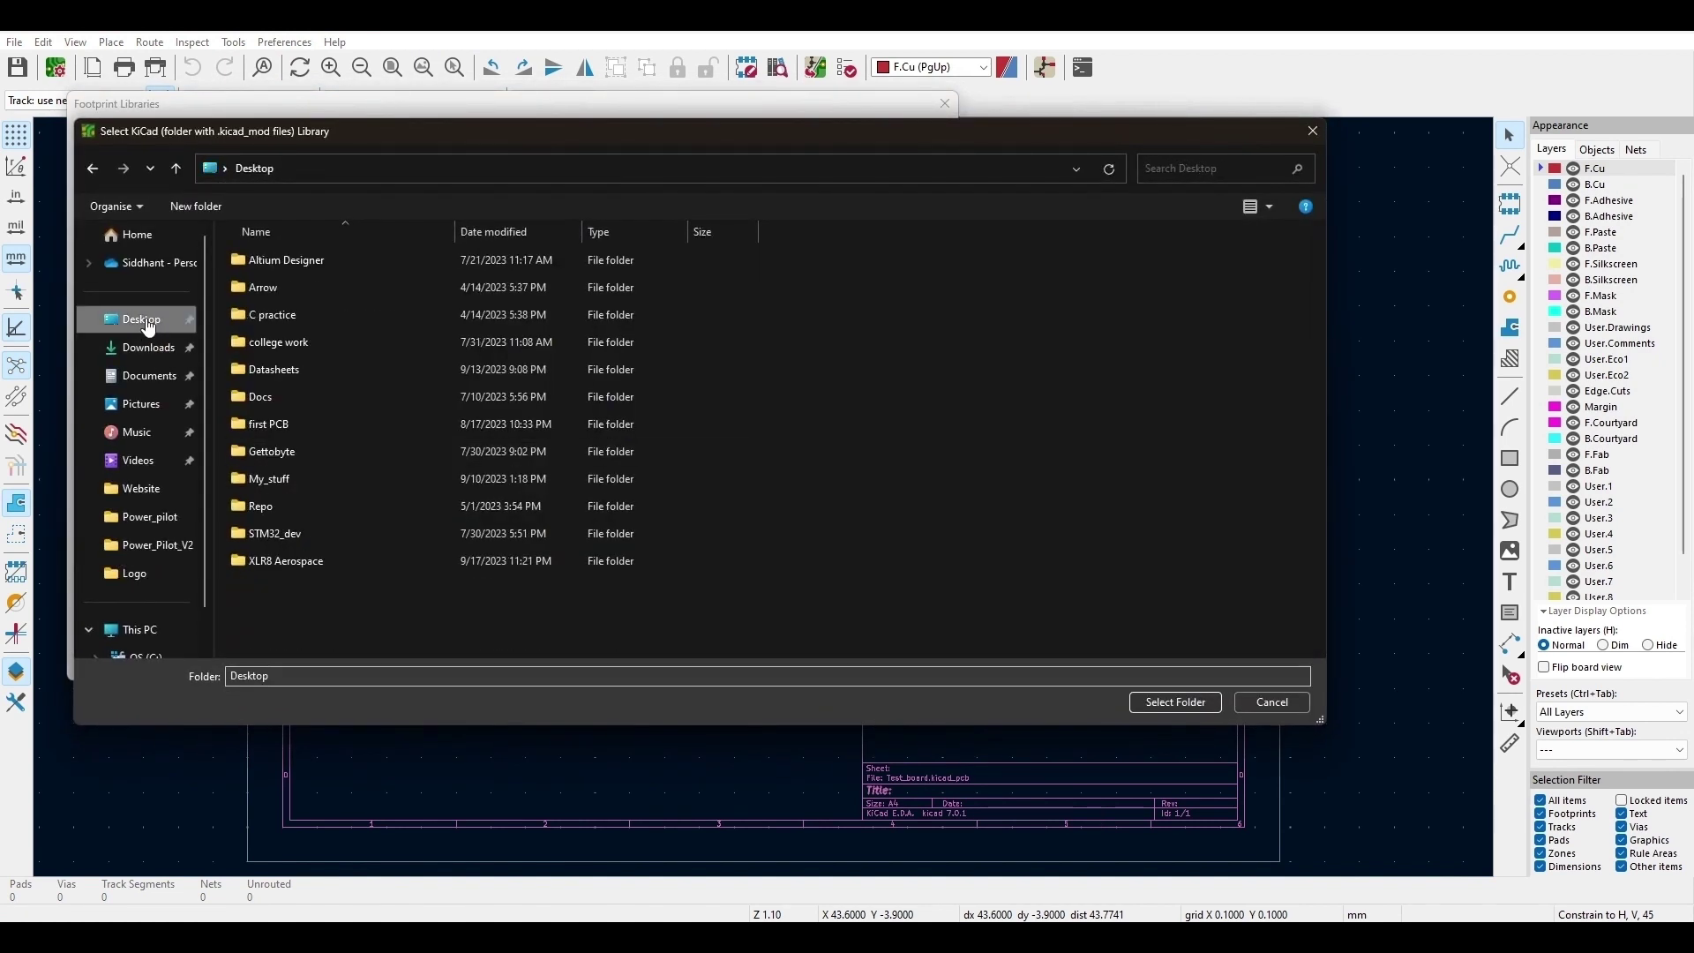
{"action": "double_click", "coordinate": [335, 453]}
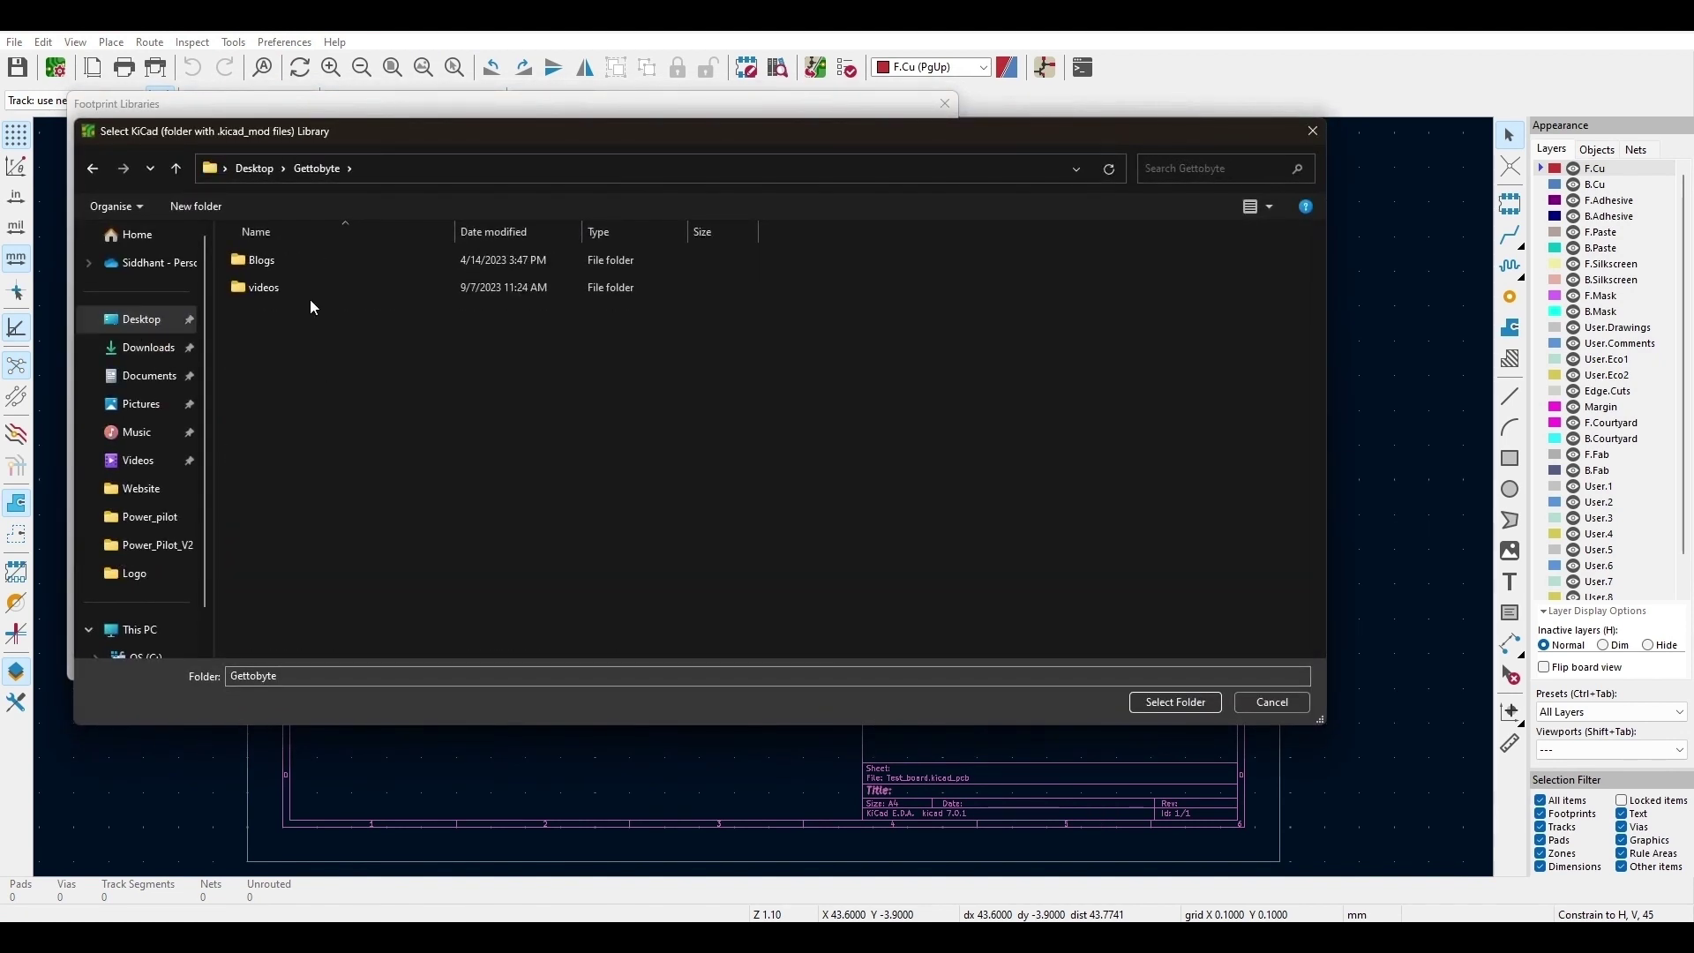
{"action": "double_click", "coordinate": [300, 280]}
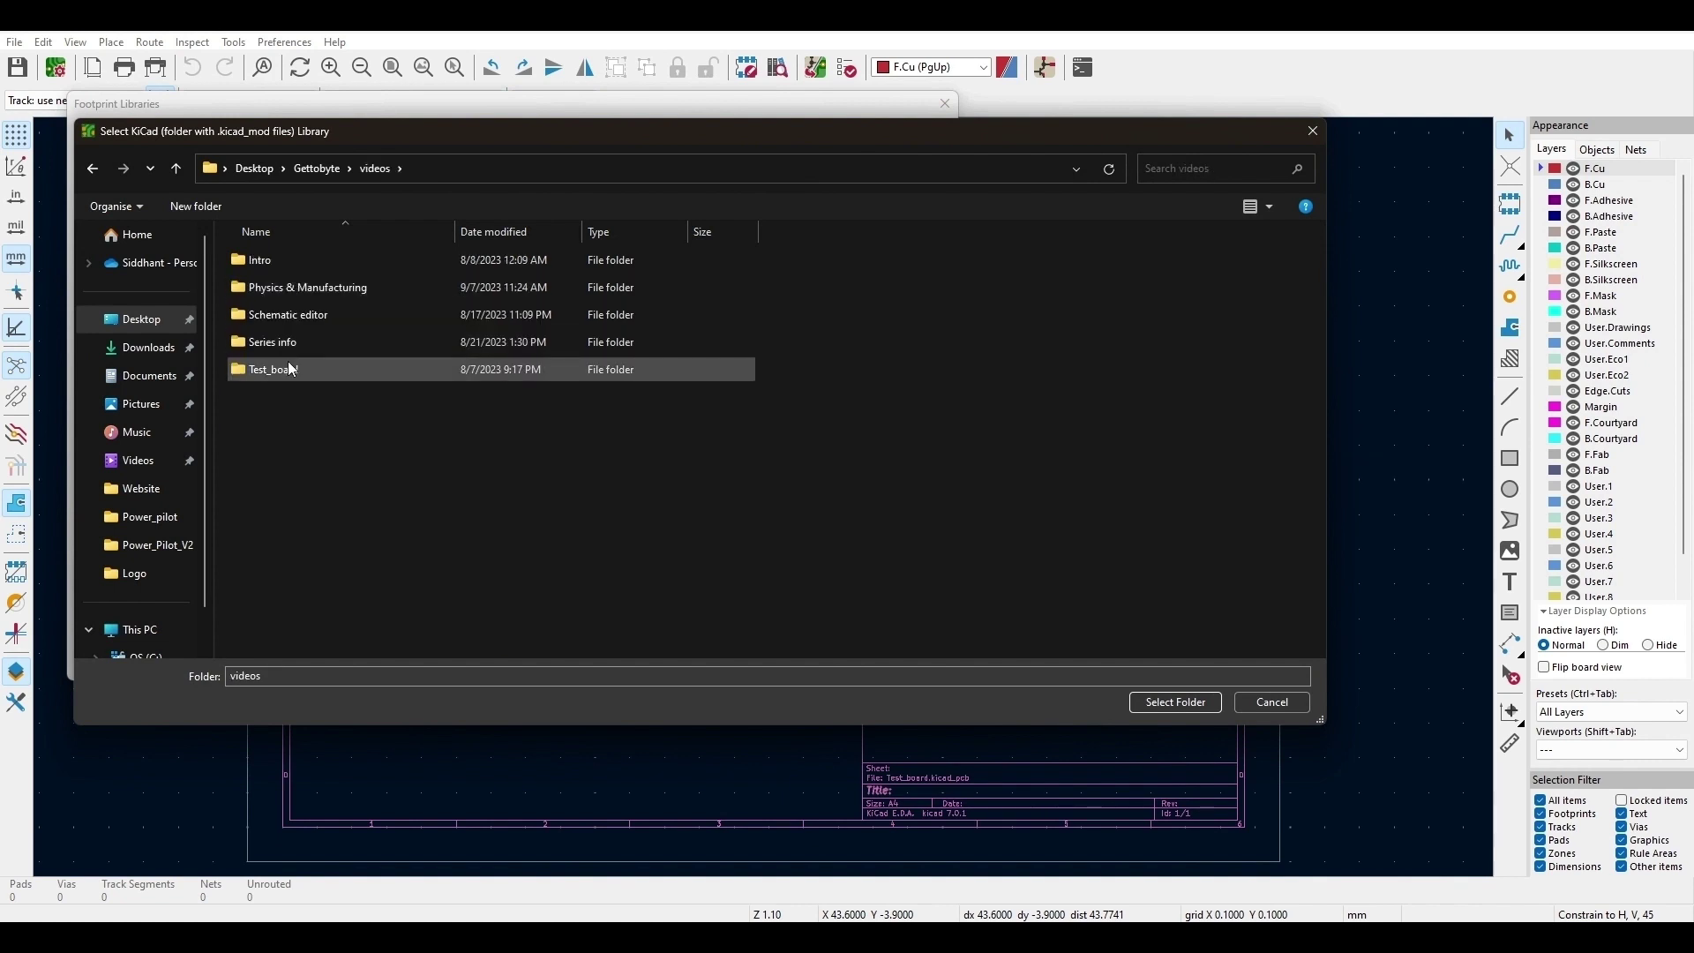
{"action": "double_click", "coordinate": [288, 369]}
{"action": "double_click", "coordinate": [291, 262]}
{"action": "left_click", "coordinate": [309, 264]}
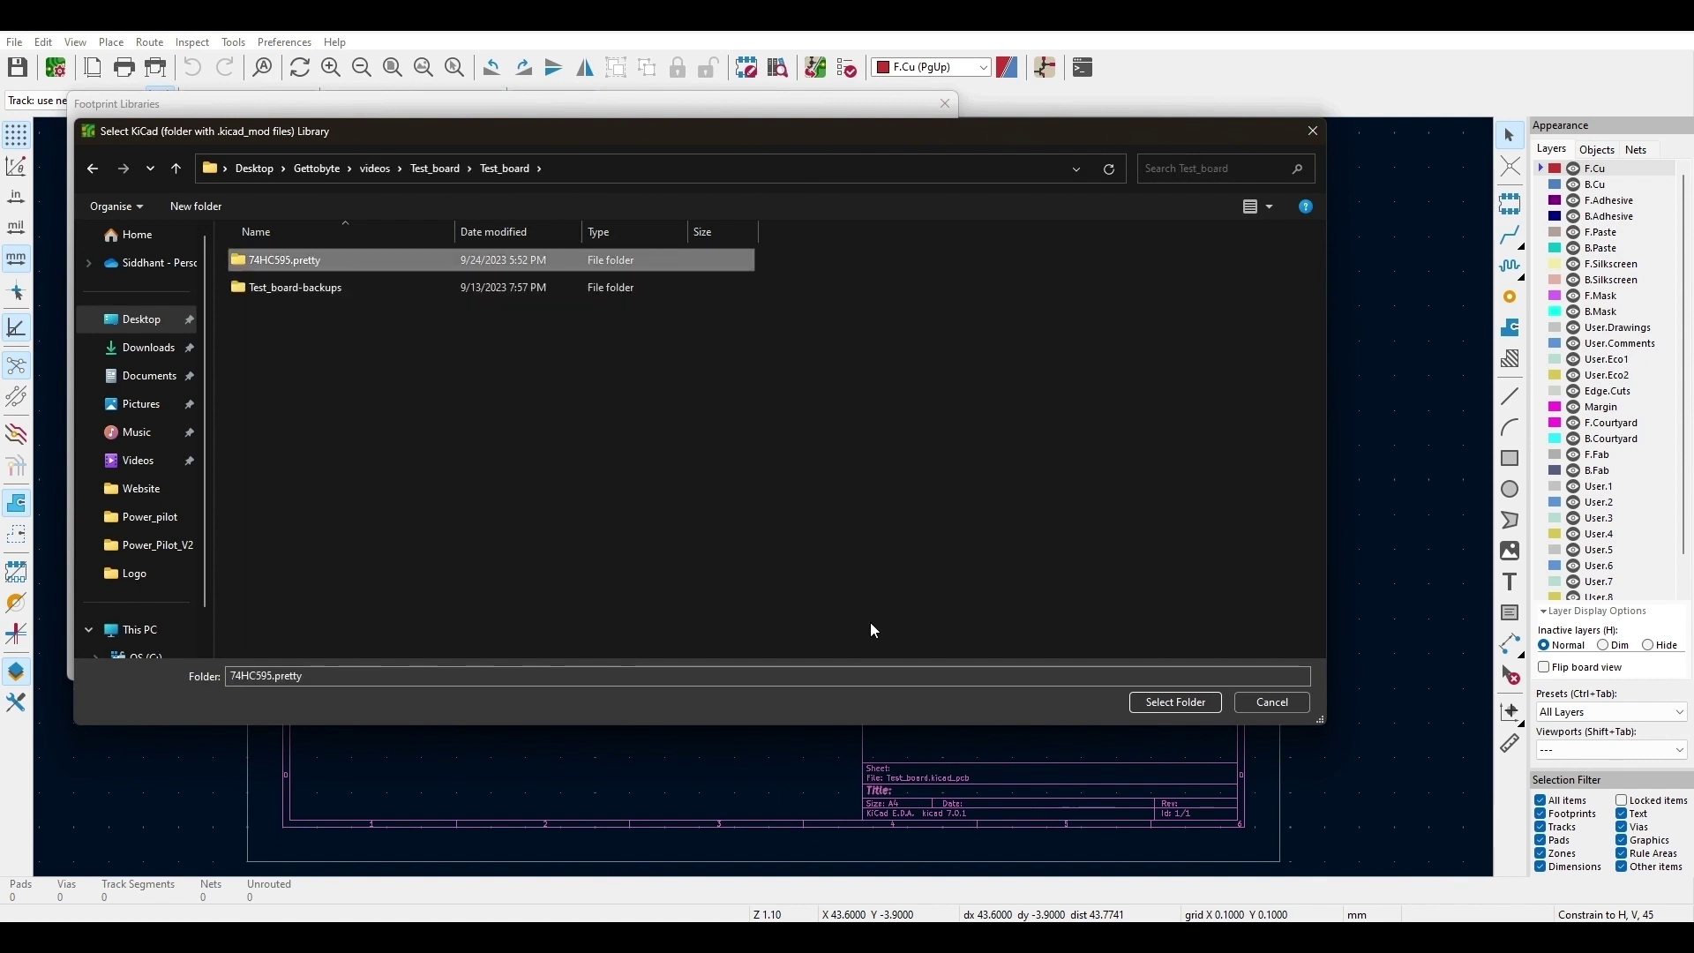
{"action": "left_click", "coordinate": [1177, 703]}
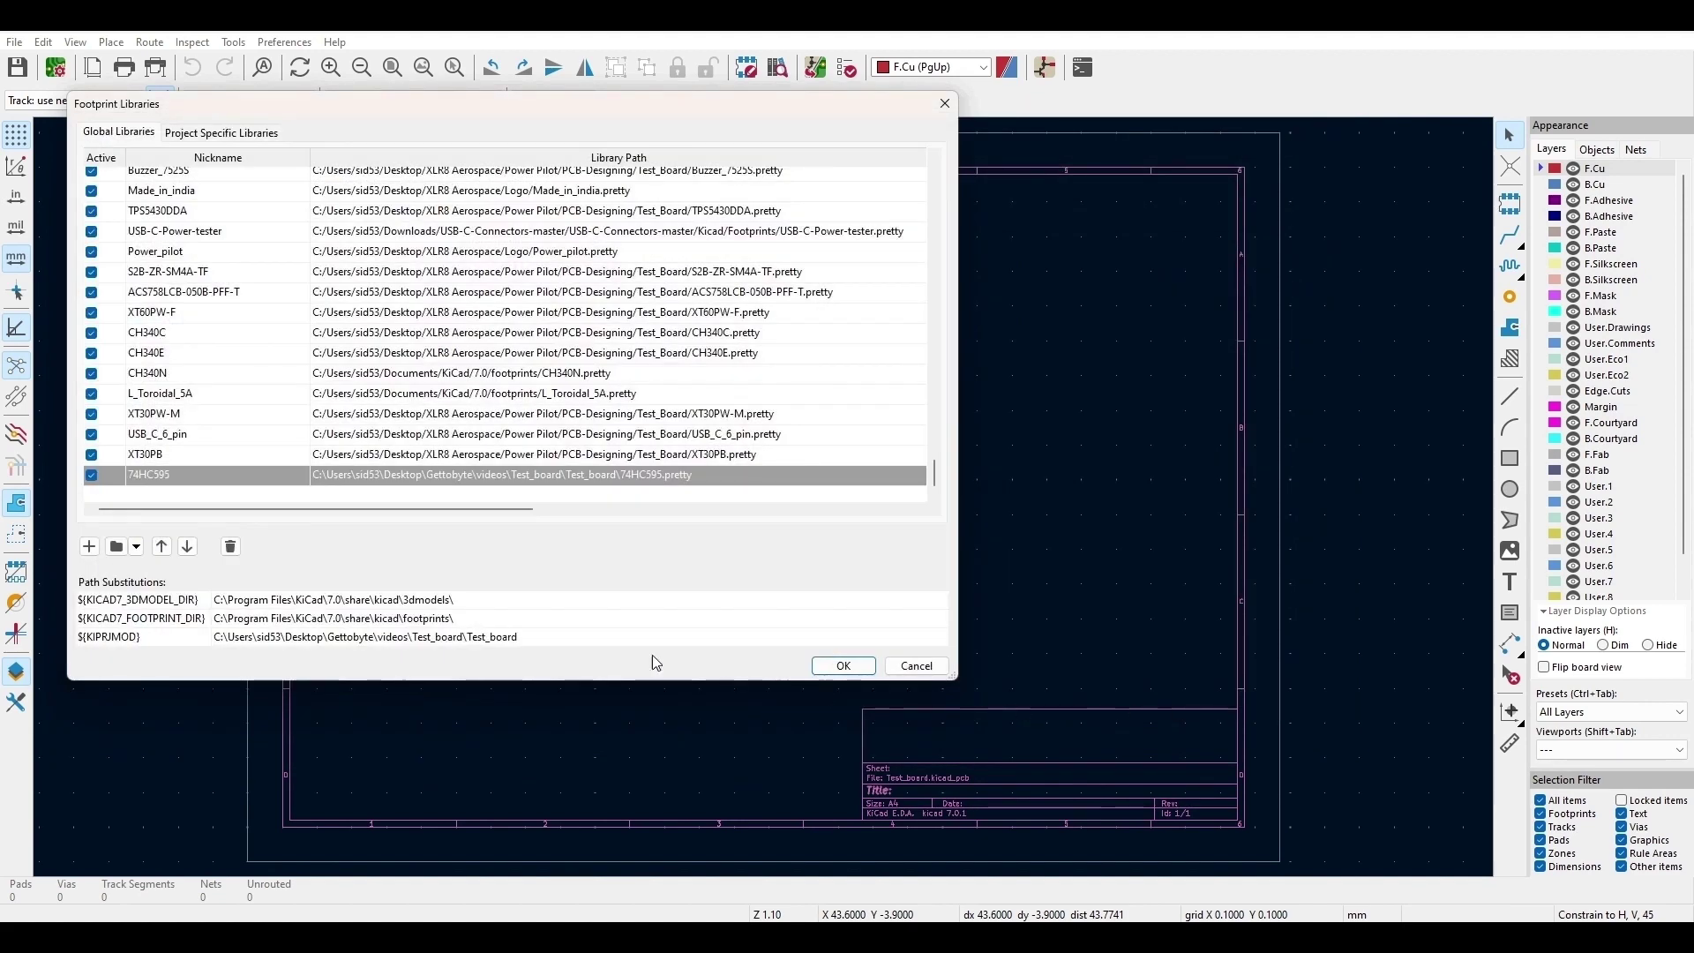
{"action": "left_click", "coordinate": [844, 665]}
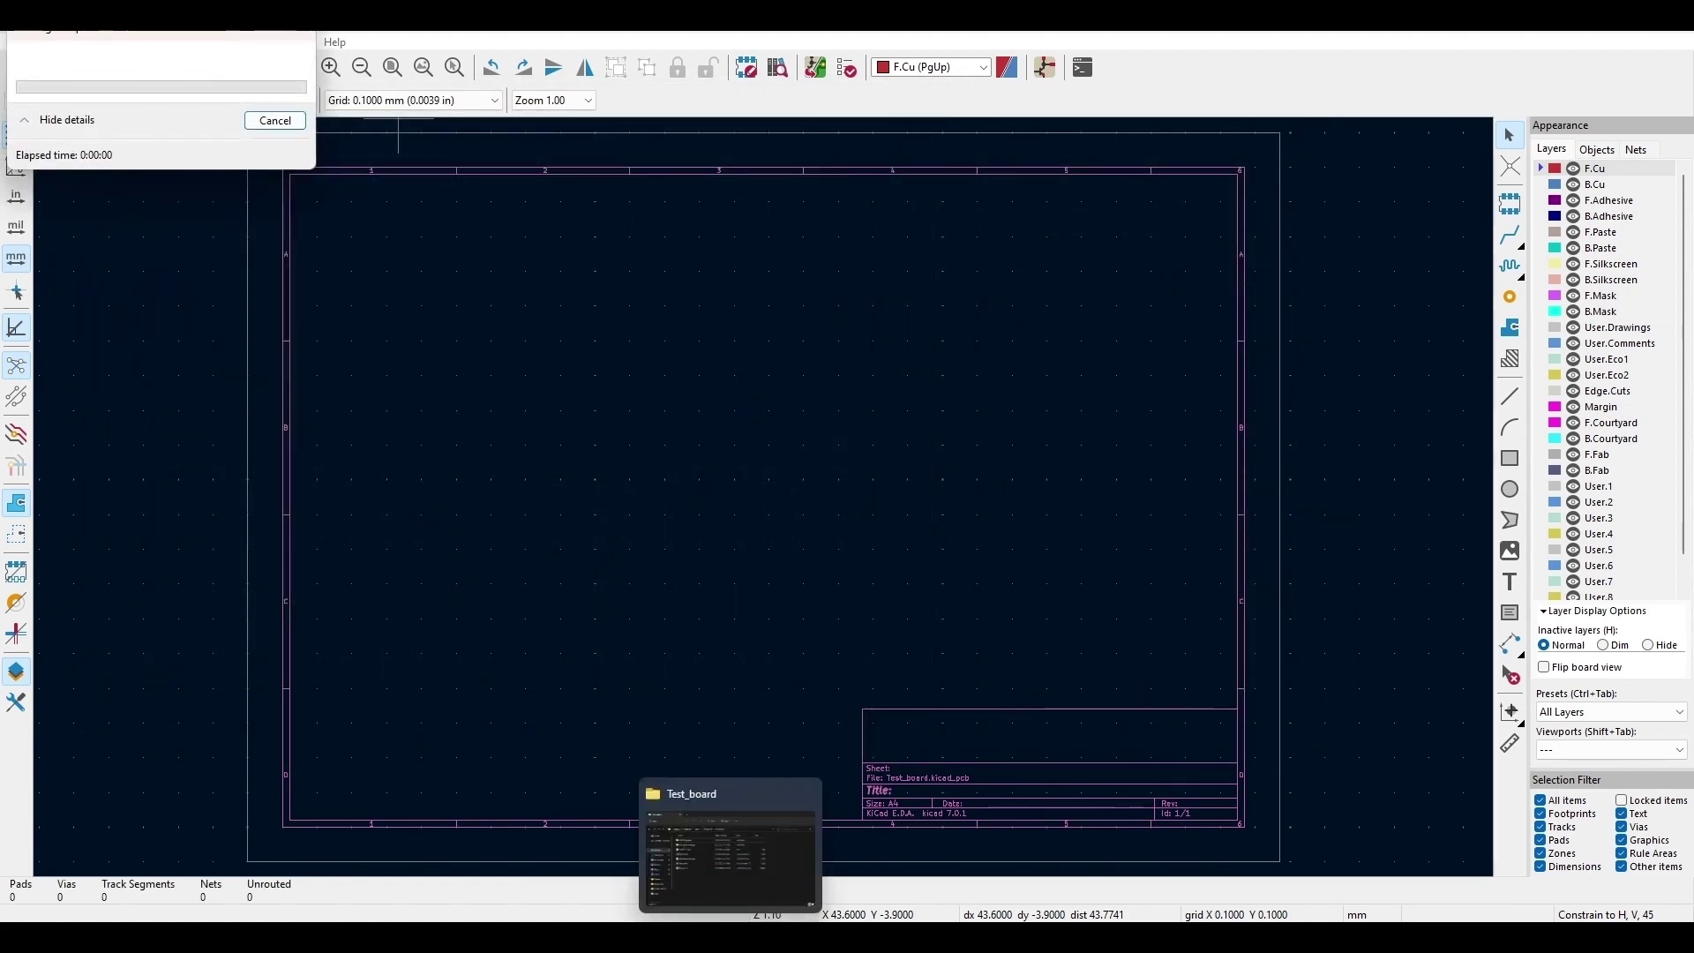
Step: Examine the footprint file inside the 74HC595.pretty folder in File Explorer
{"action": "left_click", "coordinate": [729, 854]}
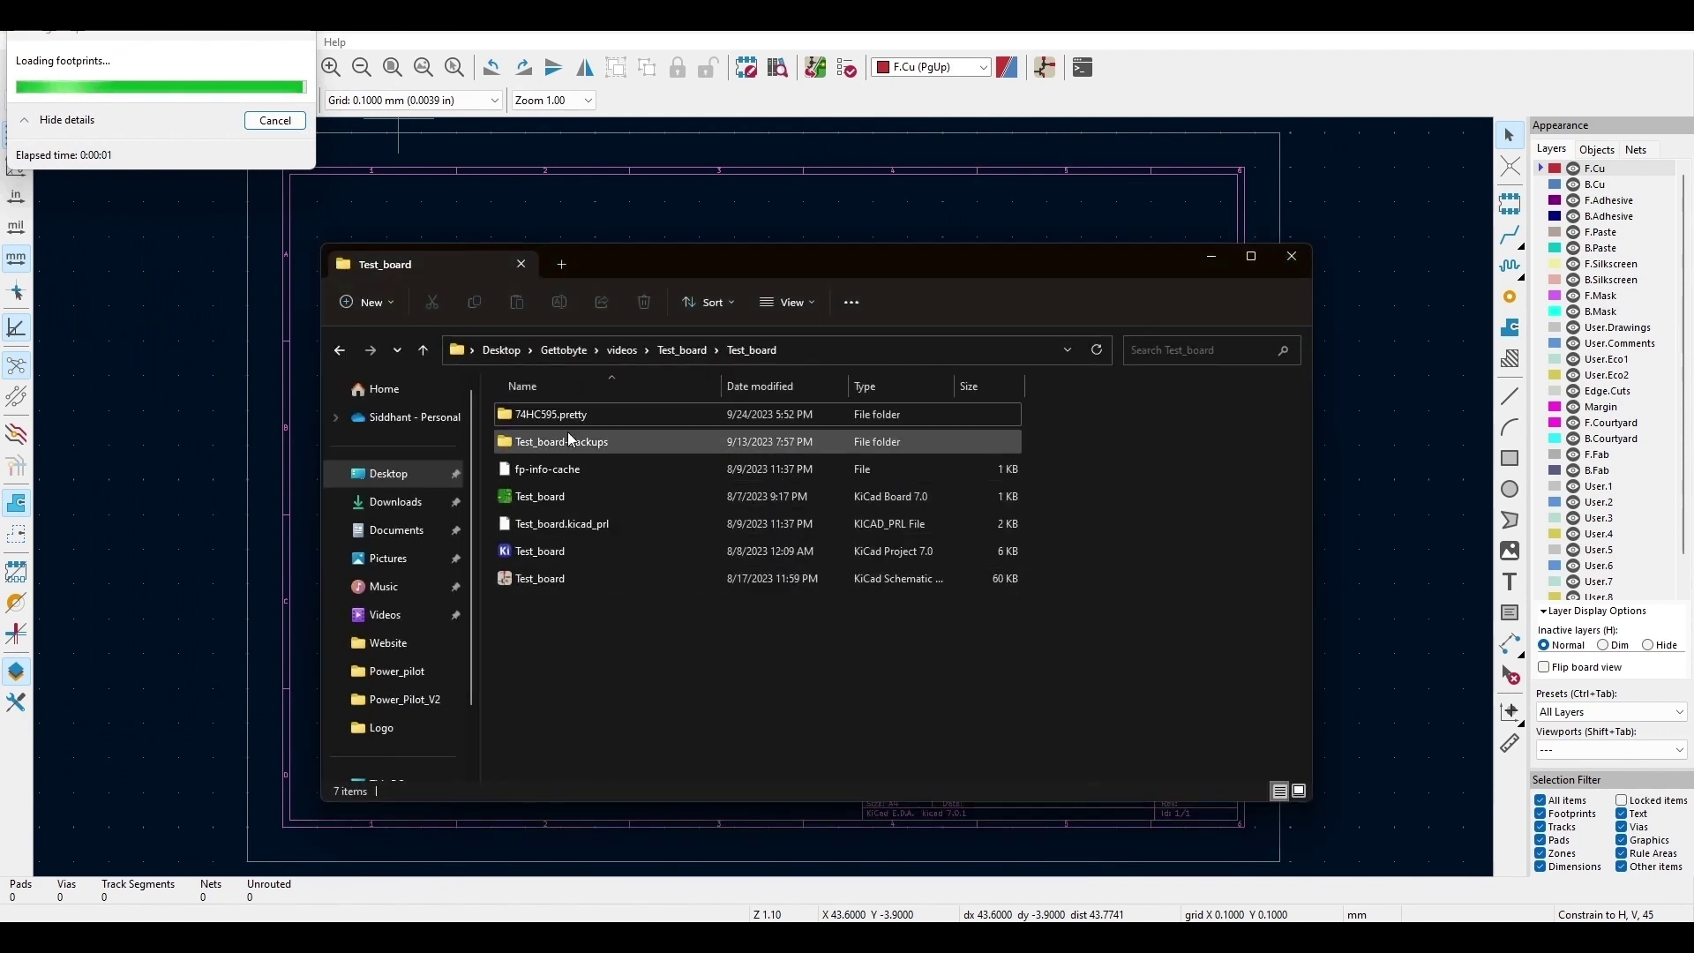
{"action": "double_click", "coordinate": [587, 412]}
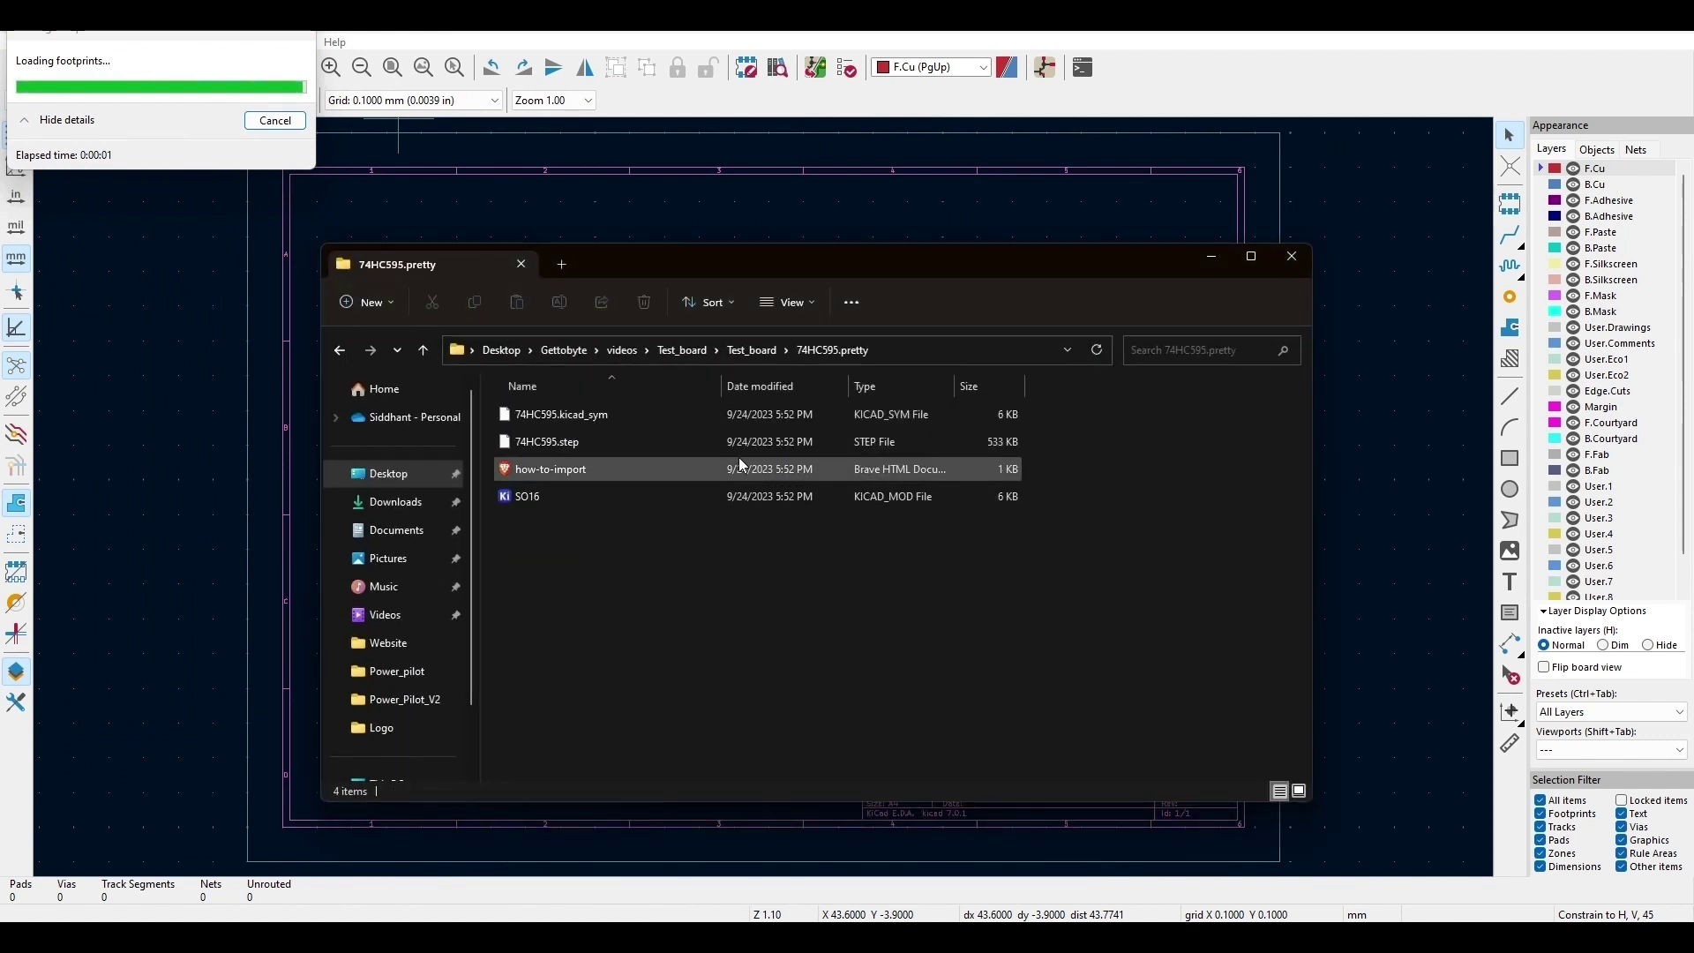
{"action": "left_click", "coordinate": [722, 495]}
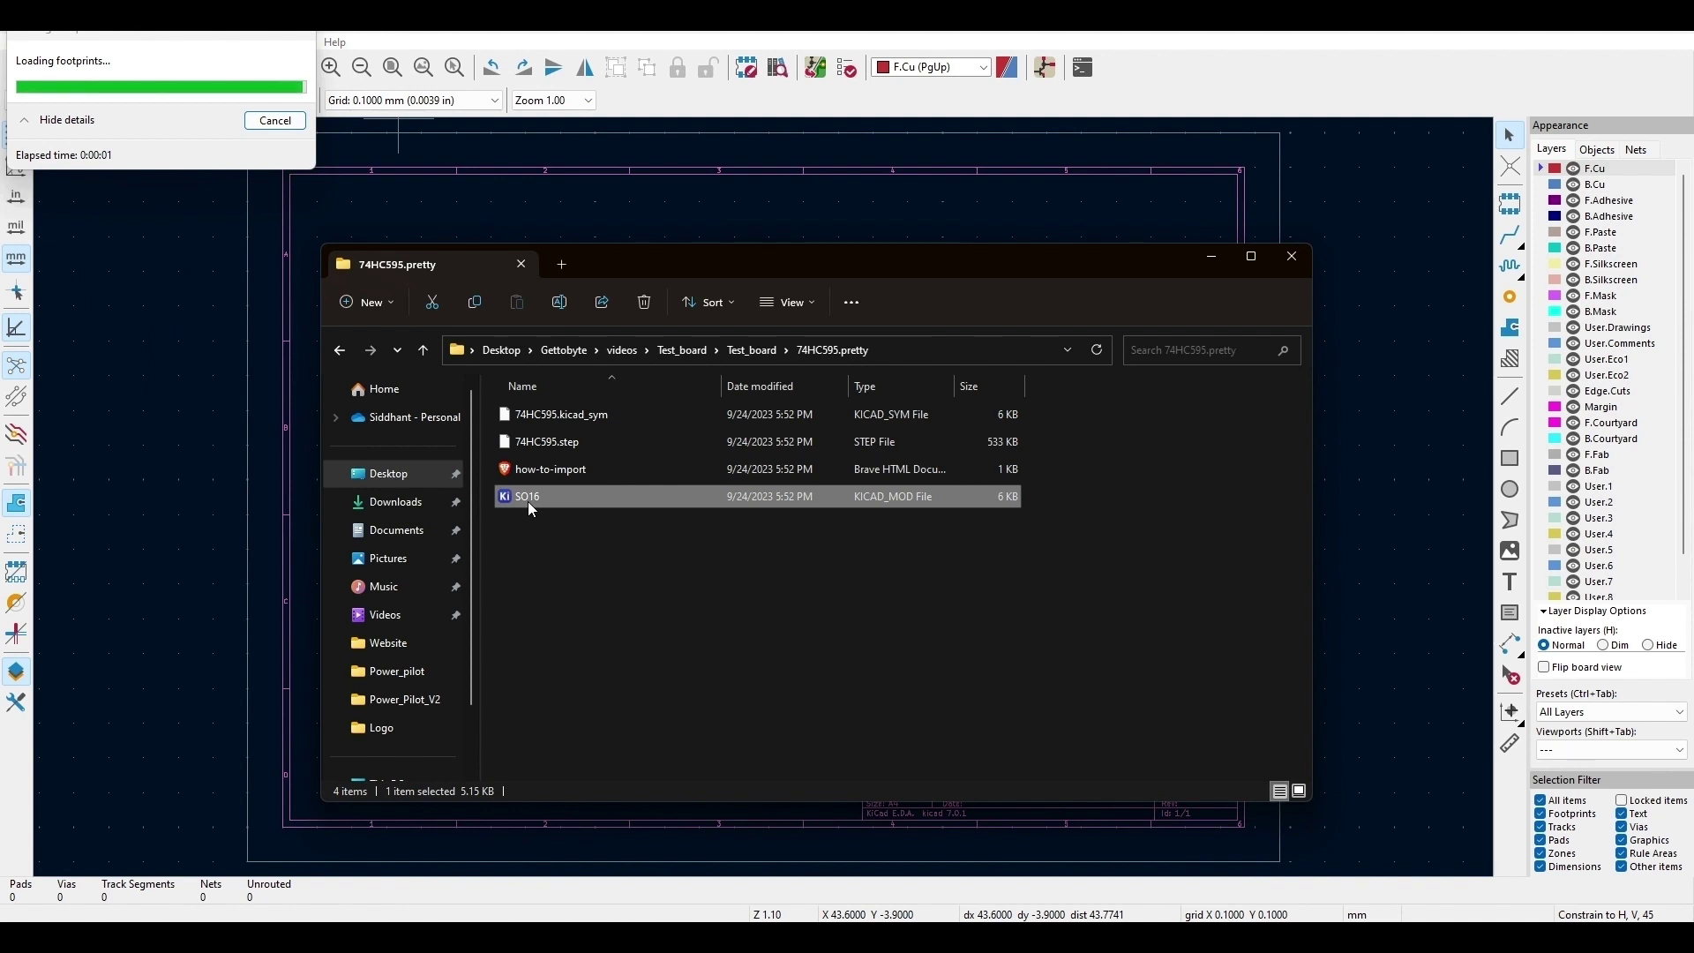
{"action": "left_click", "coordinate": [1202, 269]}
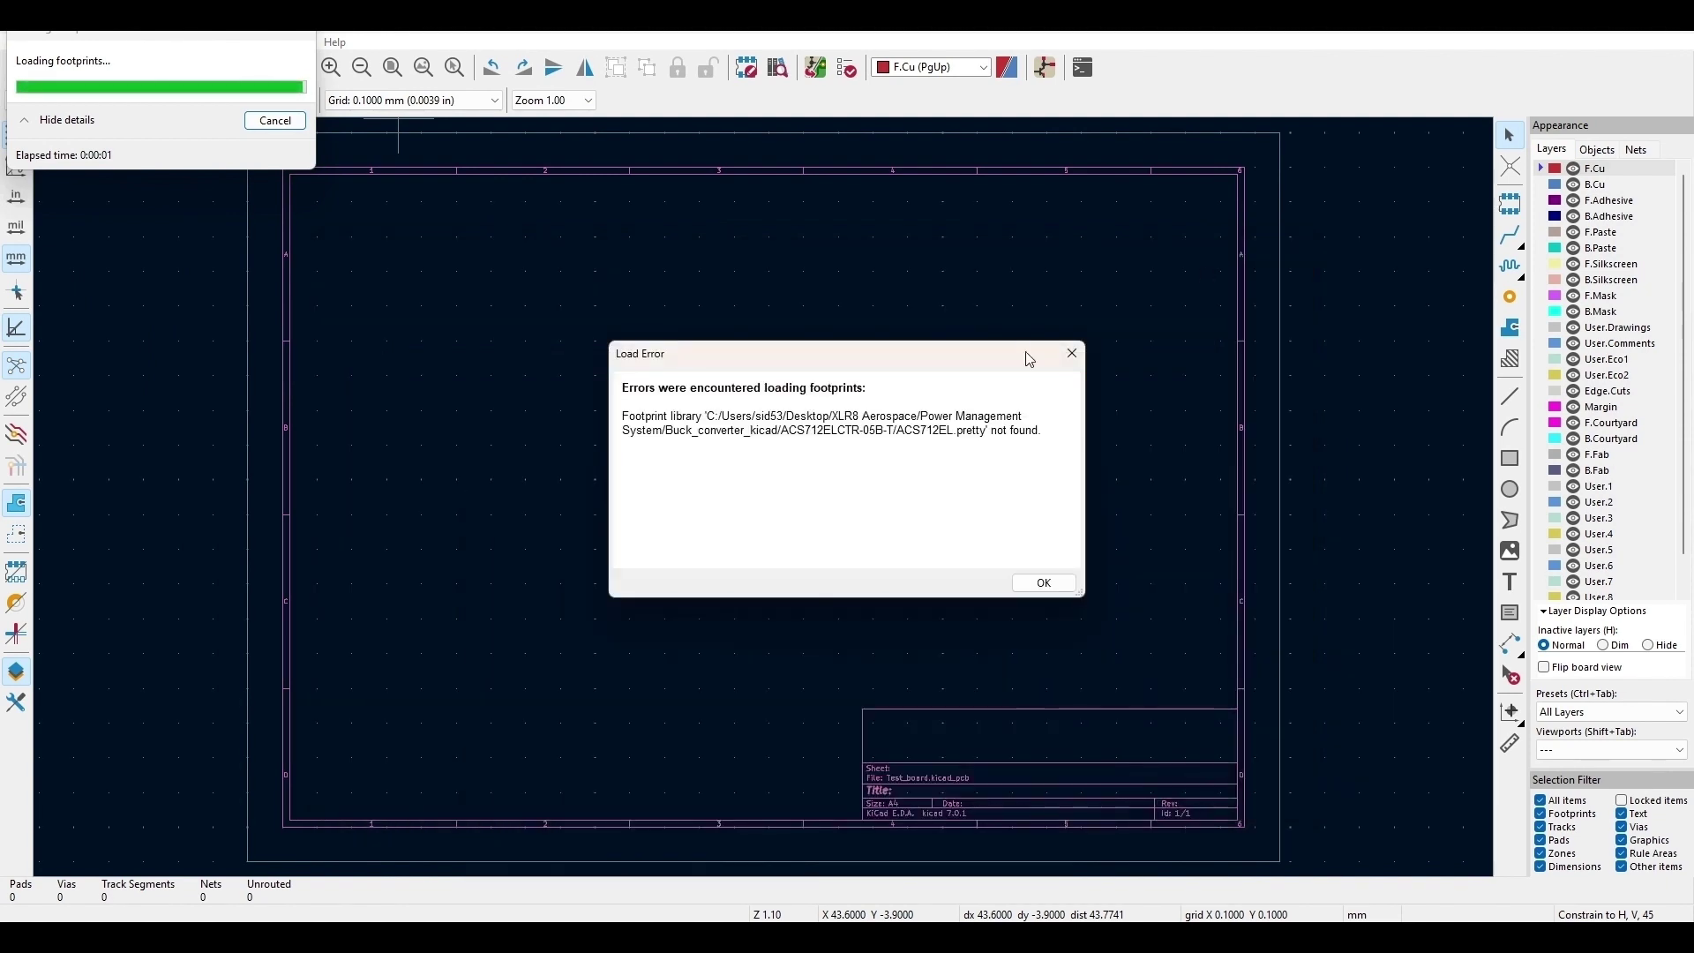
Step: Assign the footprint 74HC595:SO16 to U1 in Assign Footprints, save the assignments to the schematic and close the assignment window
{"action": "left_click", "coordinate": [1044, 584]}
{"action": "left_click", "coordinate": [1592, 22]}
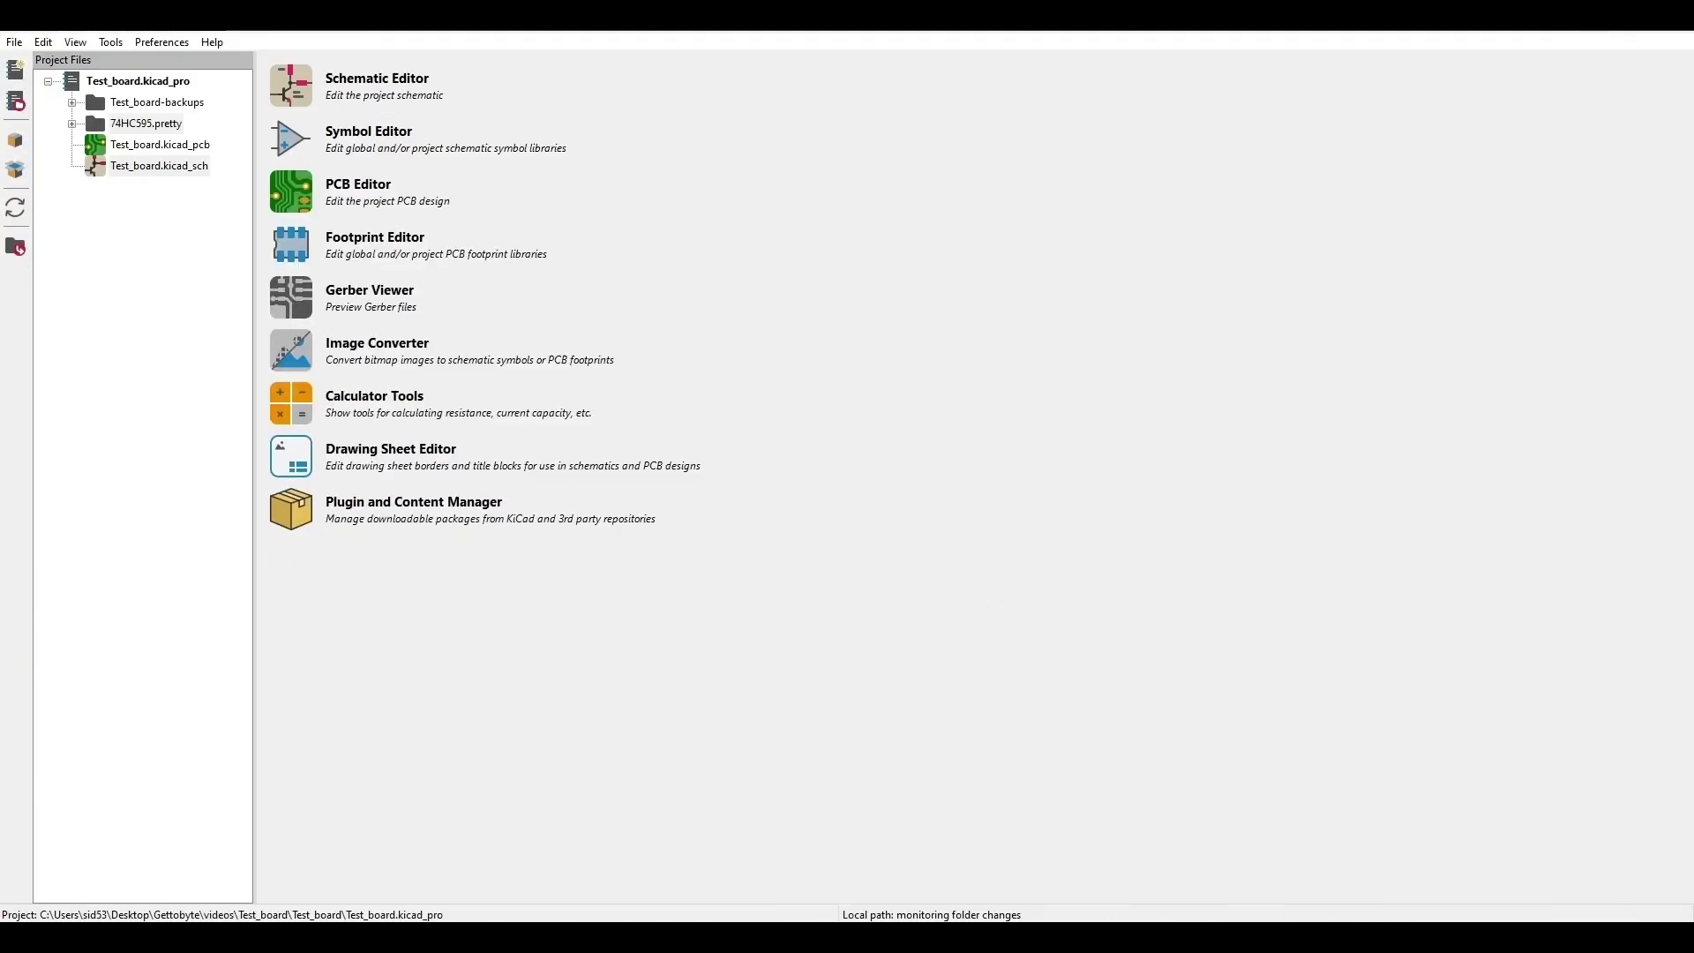
{"action": "left_click", "coordinate": [925, 935]}
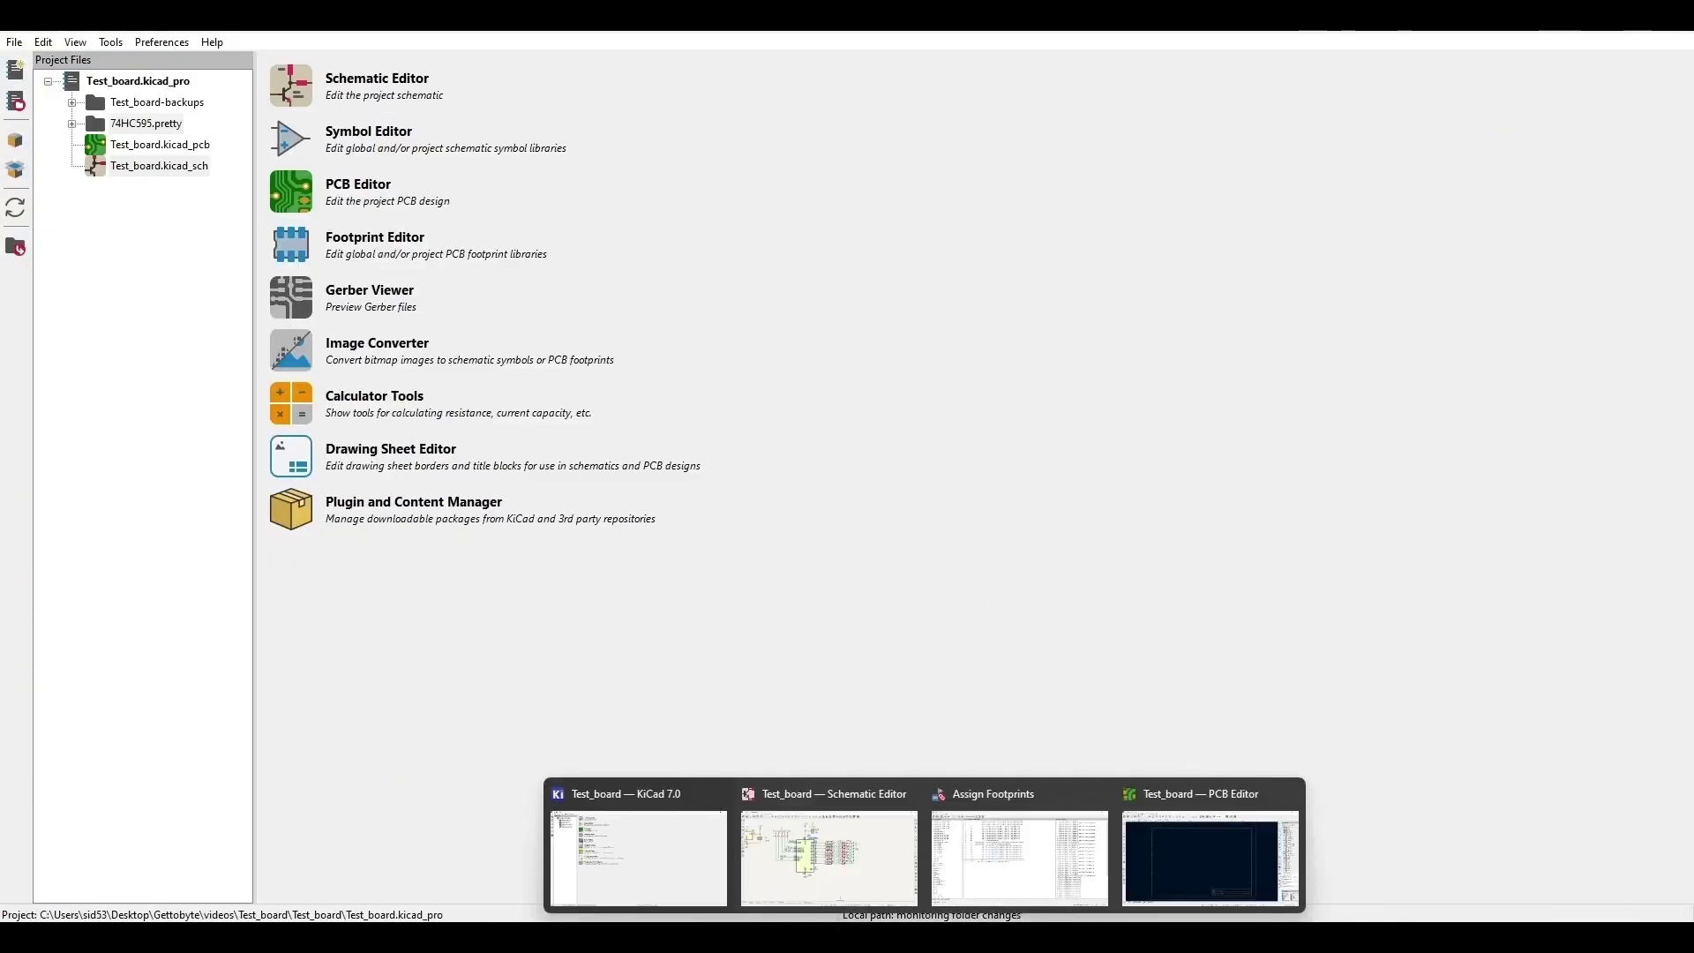
{"action": "left_click", "coordinate": [1063, 849]}
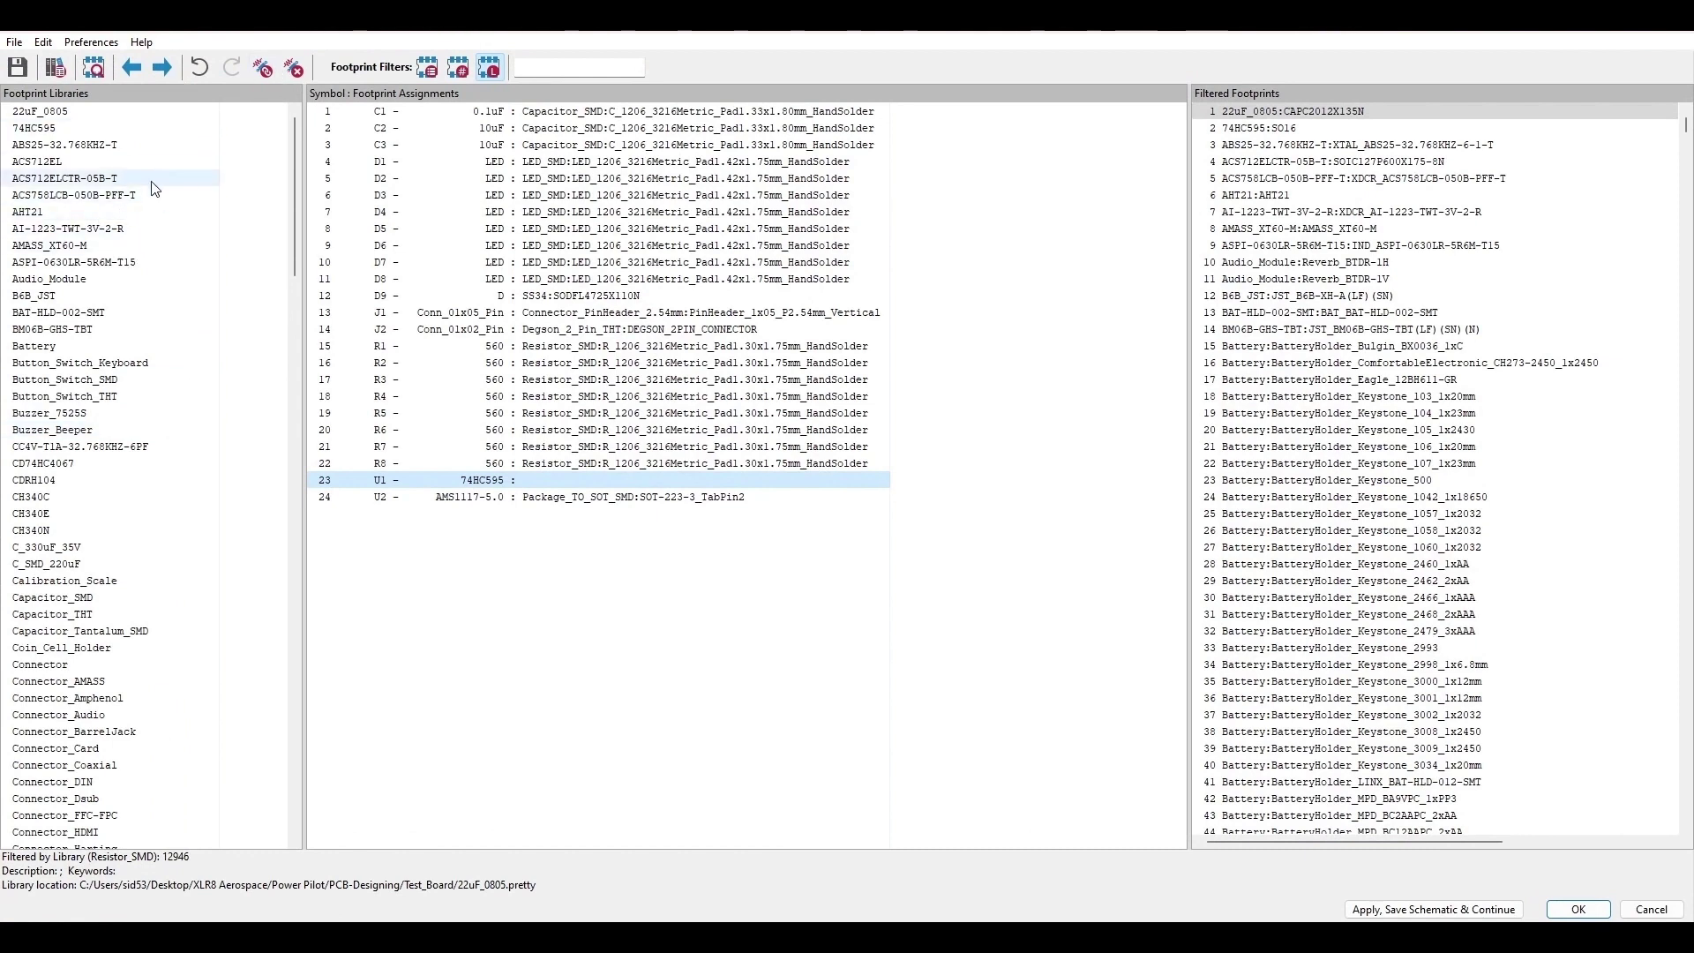
{"action": "left_click", "coordinate": [110, 131]}
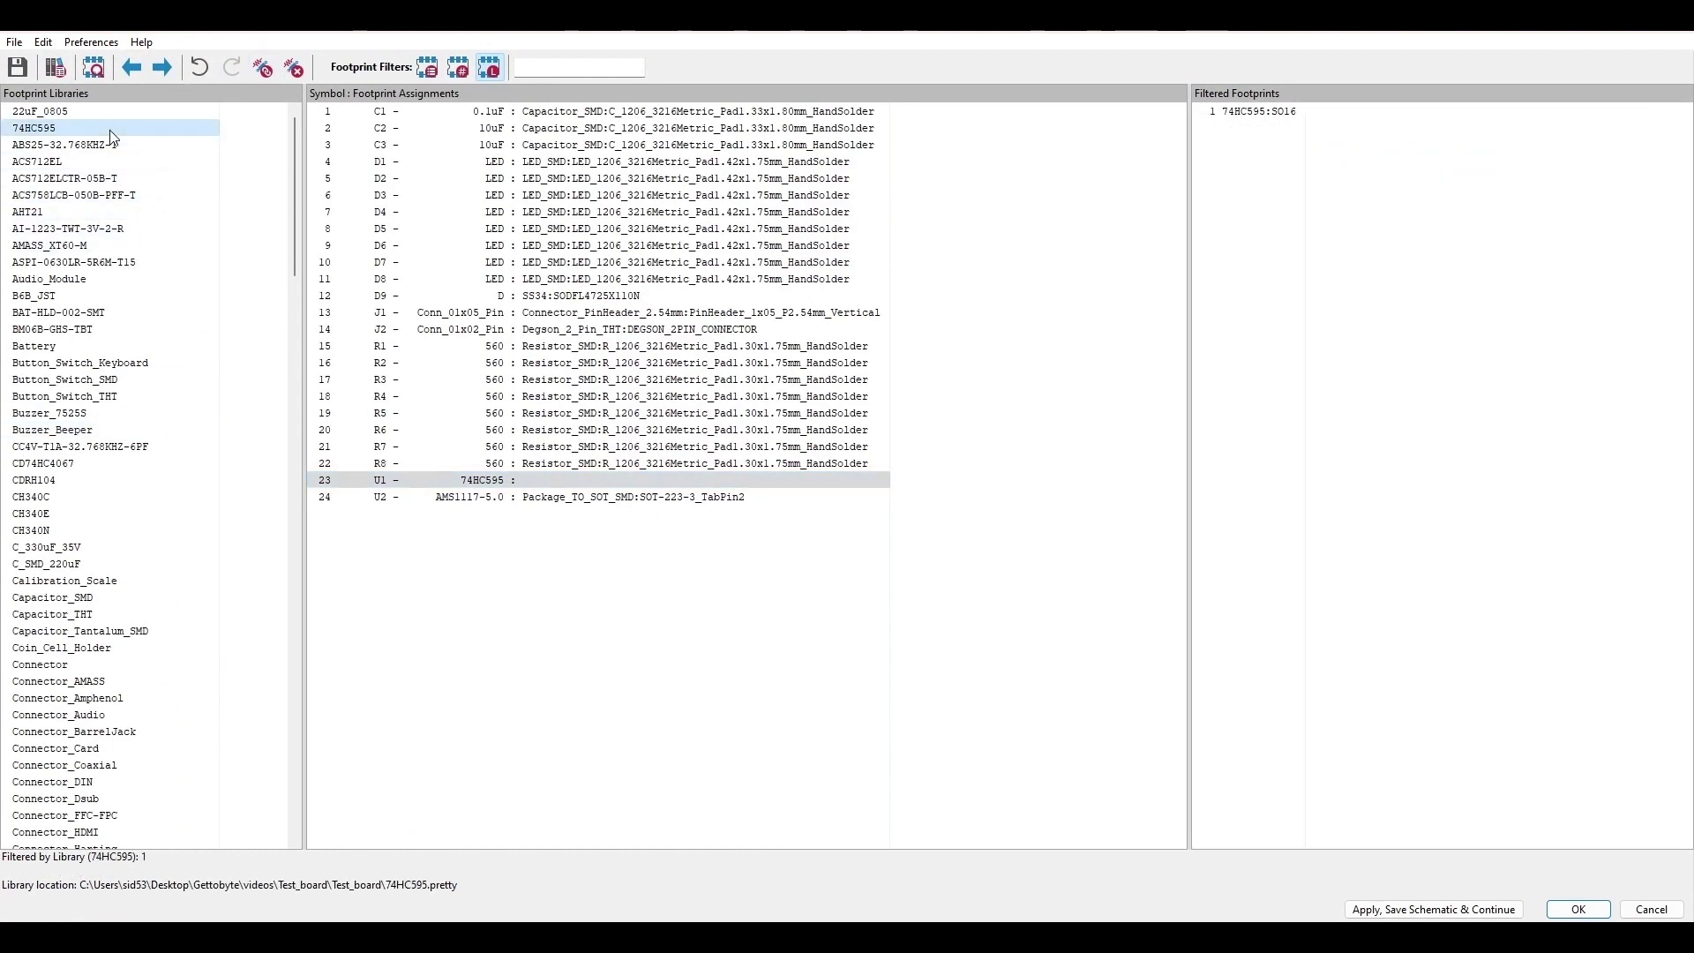
{"action": "double_click", "coordinate": [1259, 113]}
{"action": "left_click", "coordinate": [604, 483]}
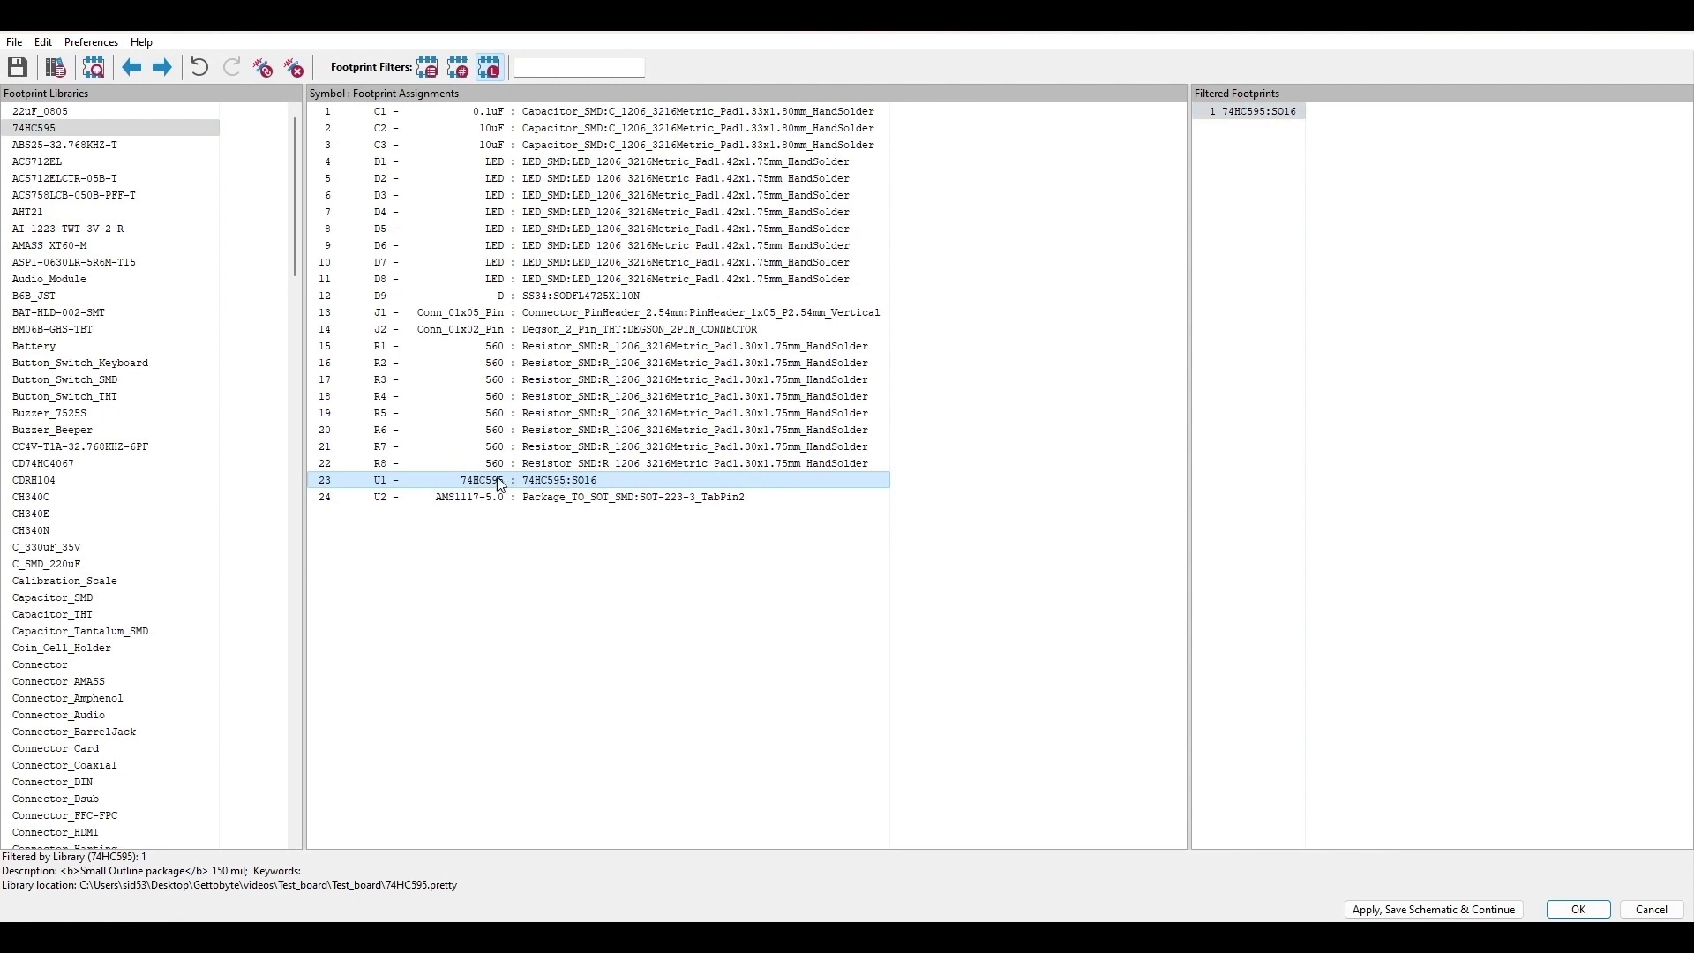
{"action": "left_click", "coordinate": [1500, 910]}
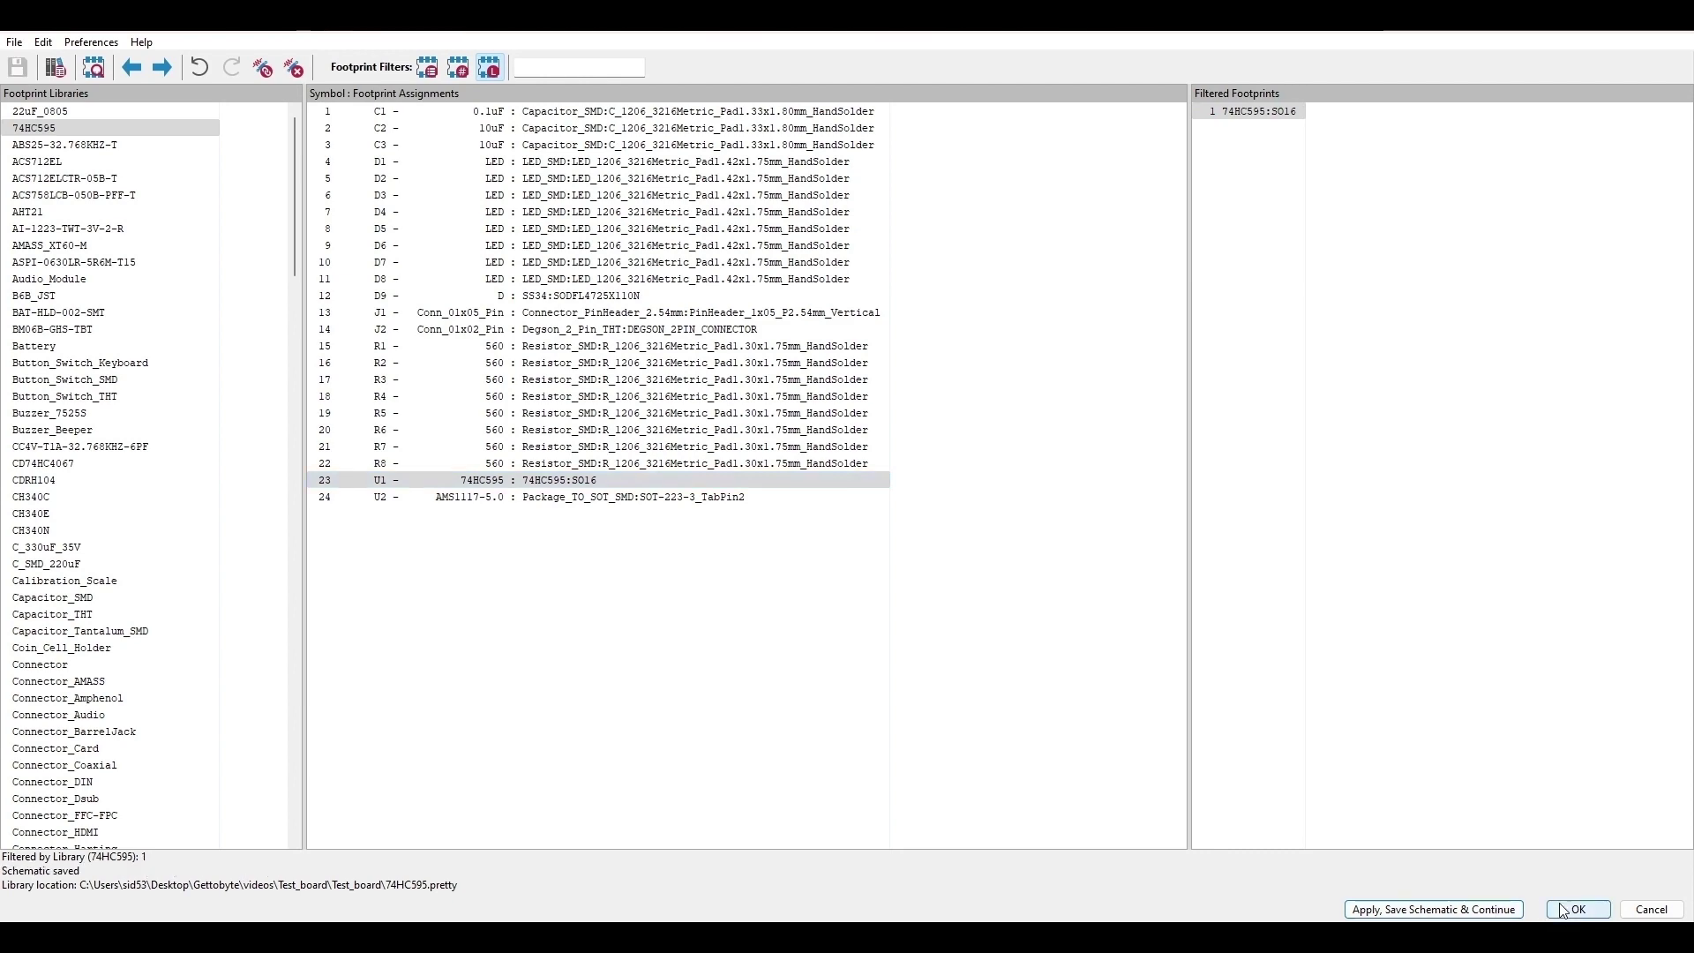
{"action": "left_click", "coordinate": [1563, 910]}
Step: Export the schematic's netlist in KiCad format from the Schematic Editor and save it in the Test_board project folder
{"action": "mouse_move", "coordinate": [927, 937]}
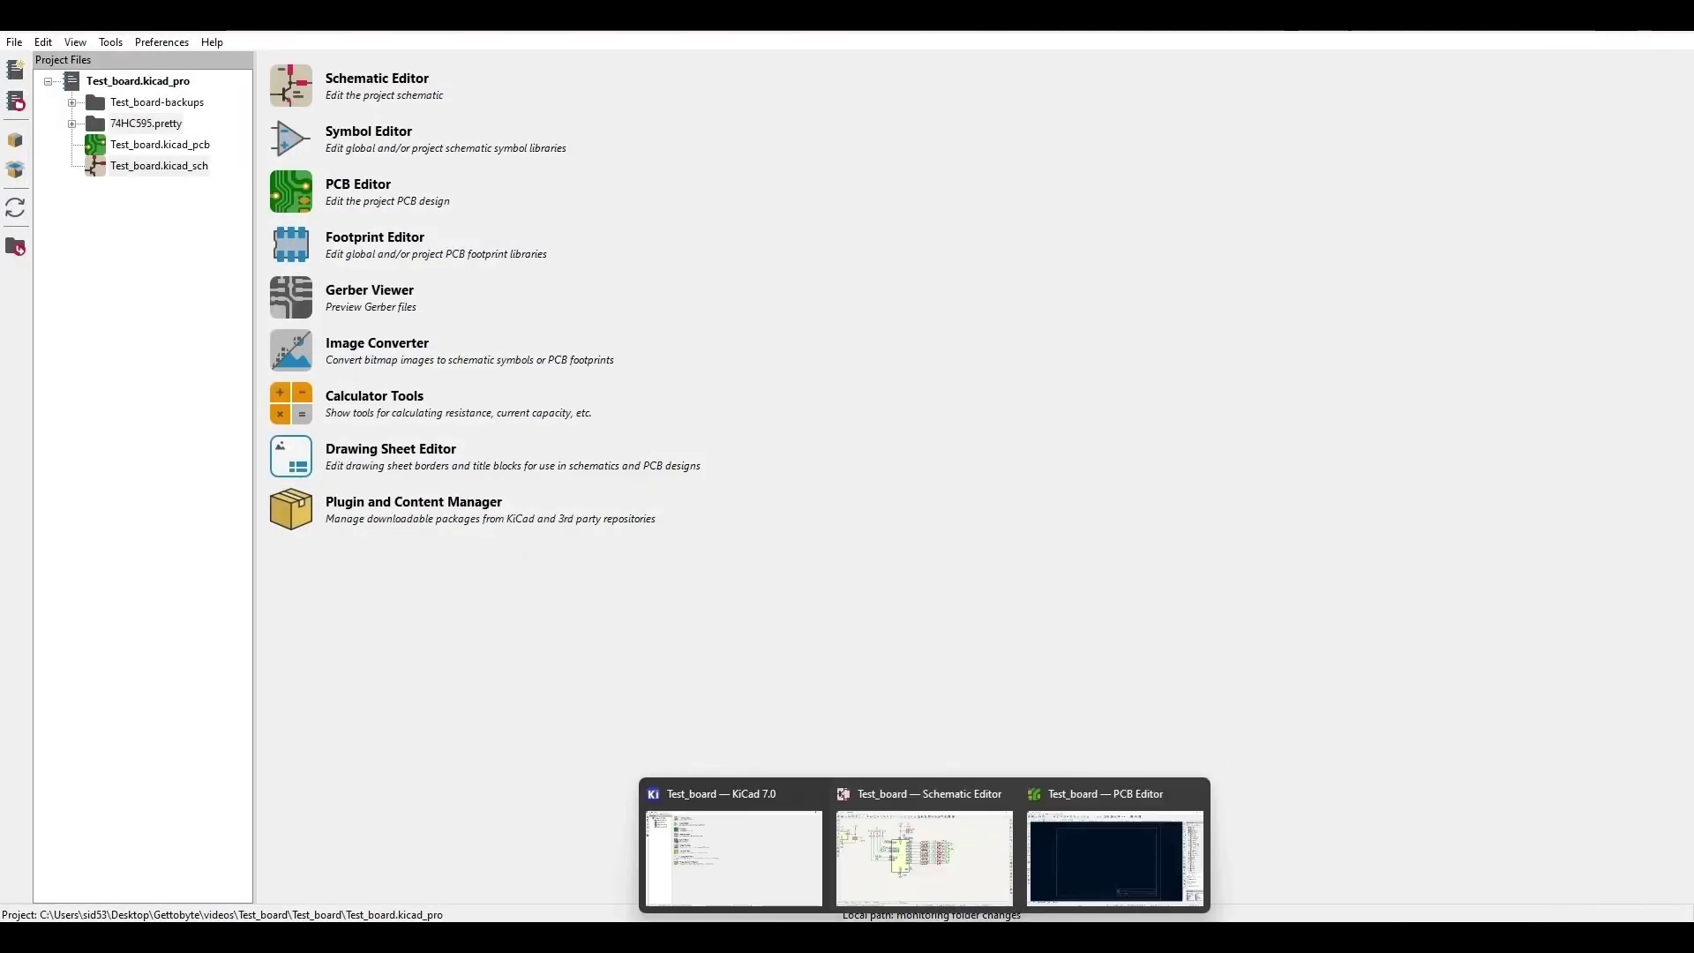
{"action": "left_click", "coordinate": [930, 843]}
{"action": "scroll", "coordinate": [853, 693], "scroll_direction": "down", "scroll_amount": 5}
{"action": "scroll", "coordinate": [919, 515], "scroll_direction": "up", "scroll_amount": 4}
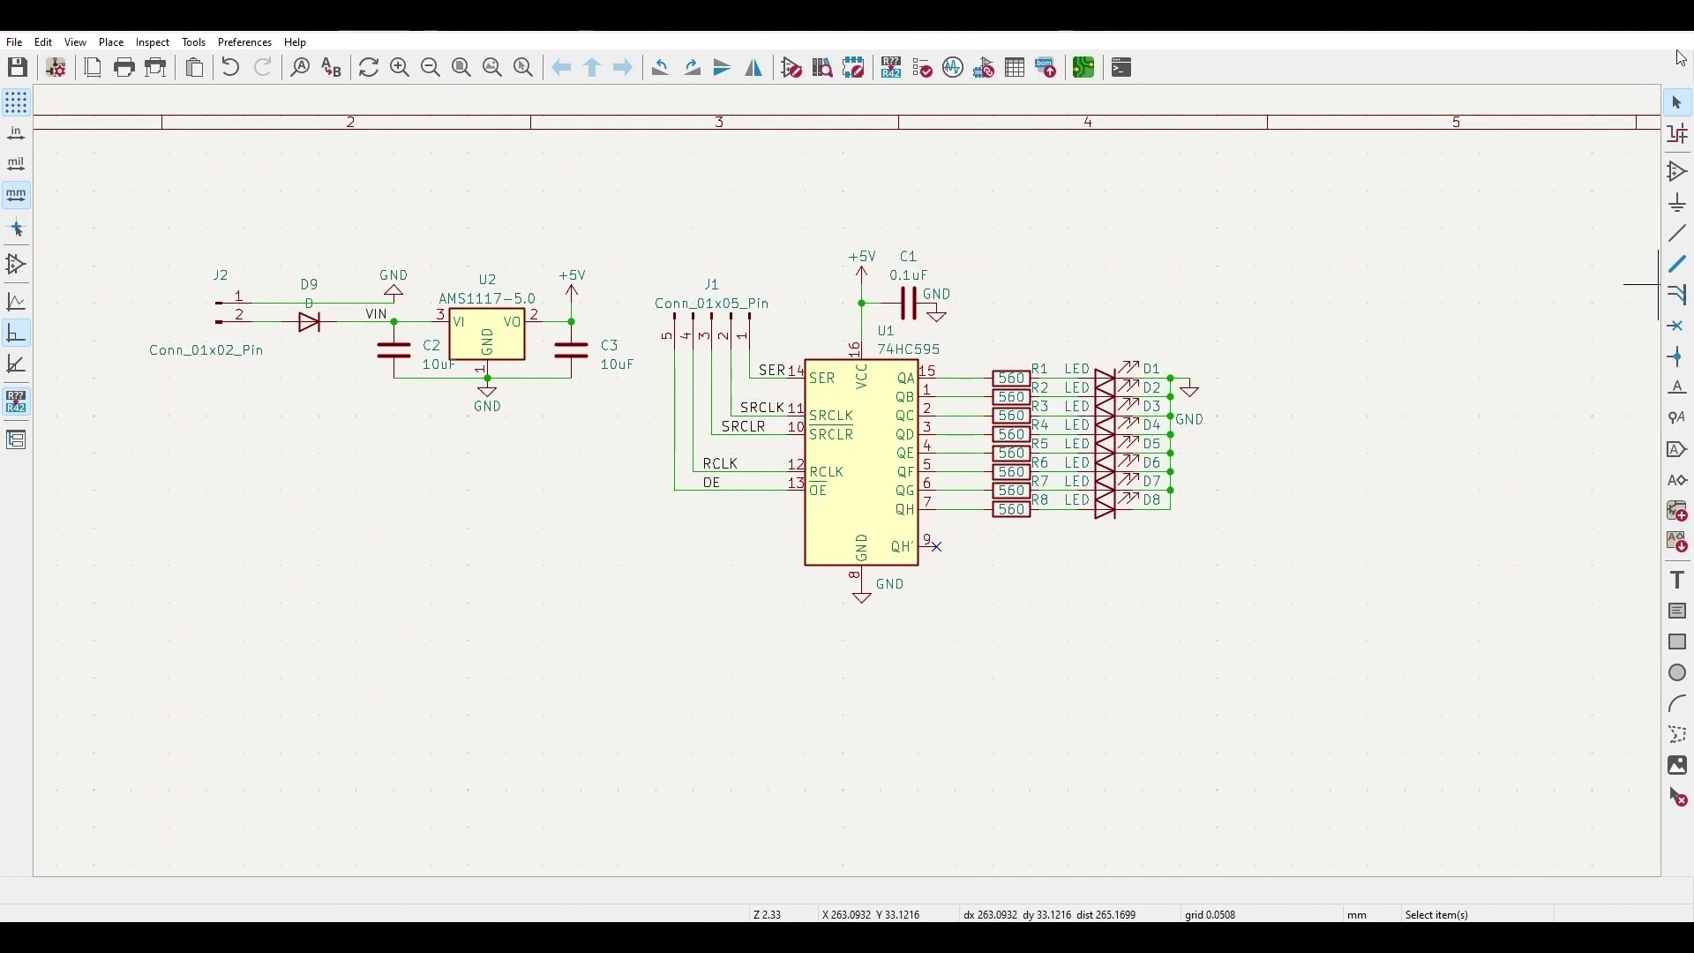
{"action": "left_click", "coordinate": [16, 43]}
{"action": "mouse_move", "coordinate": [102, 211]}
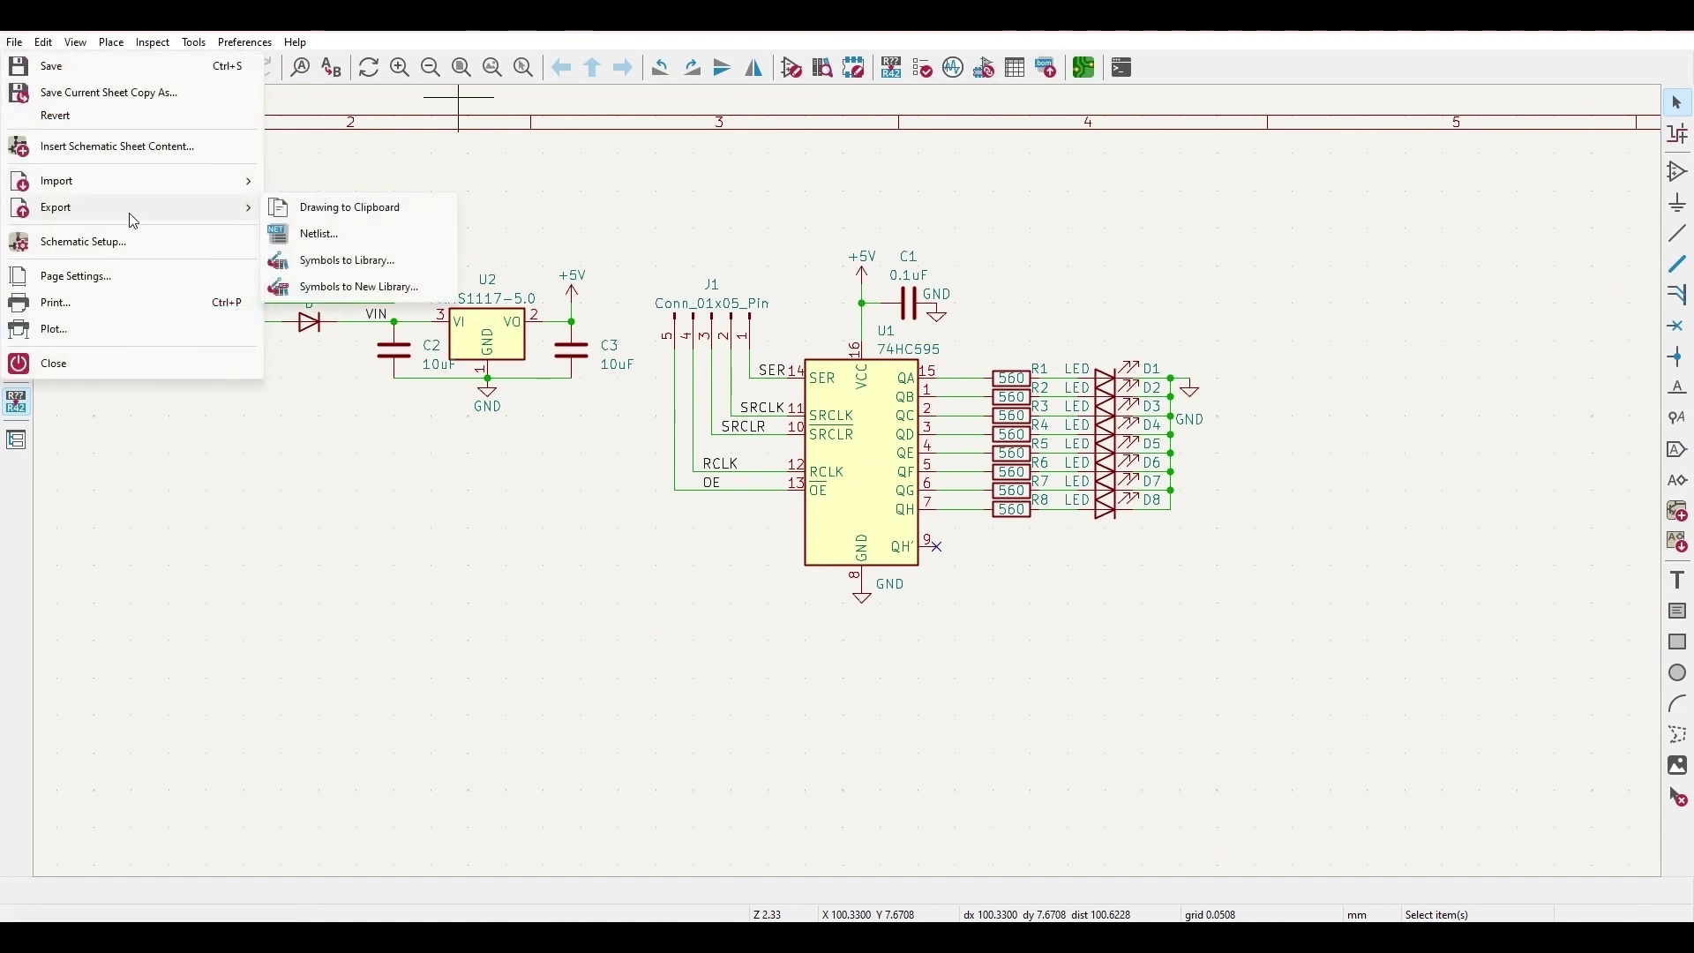
{"action": "left_click", "coordinate": [306, 232]}
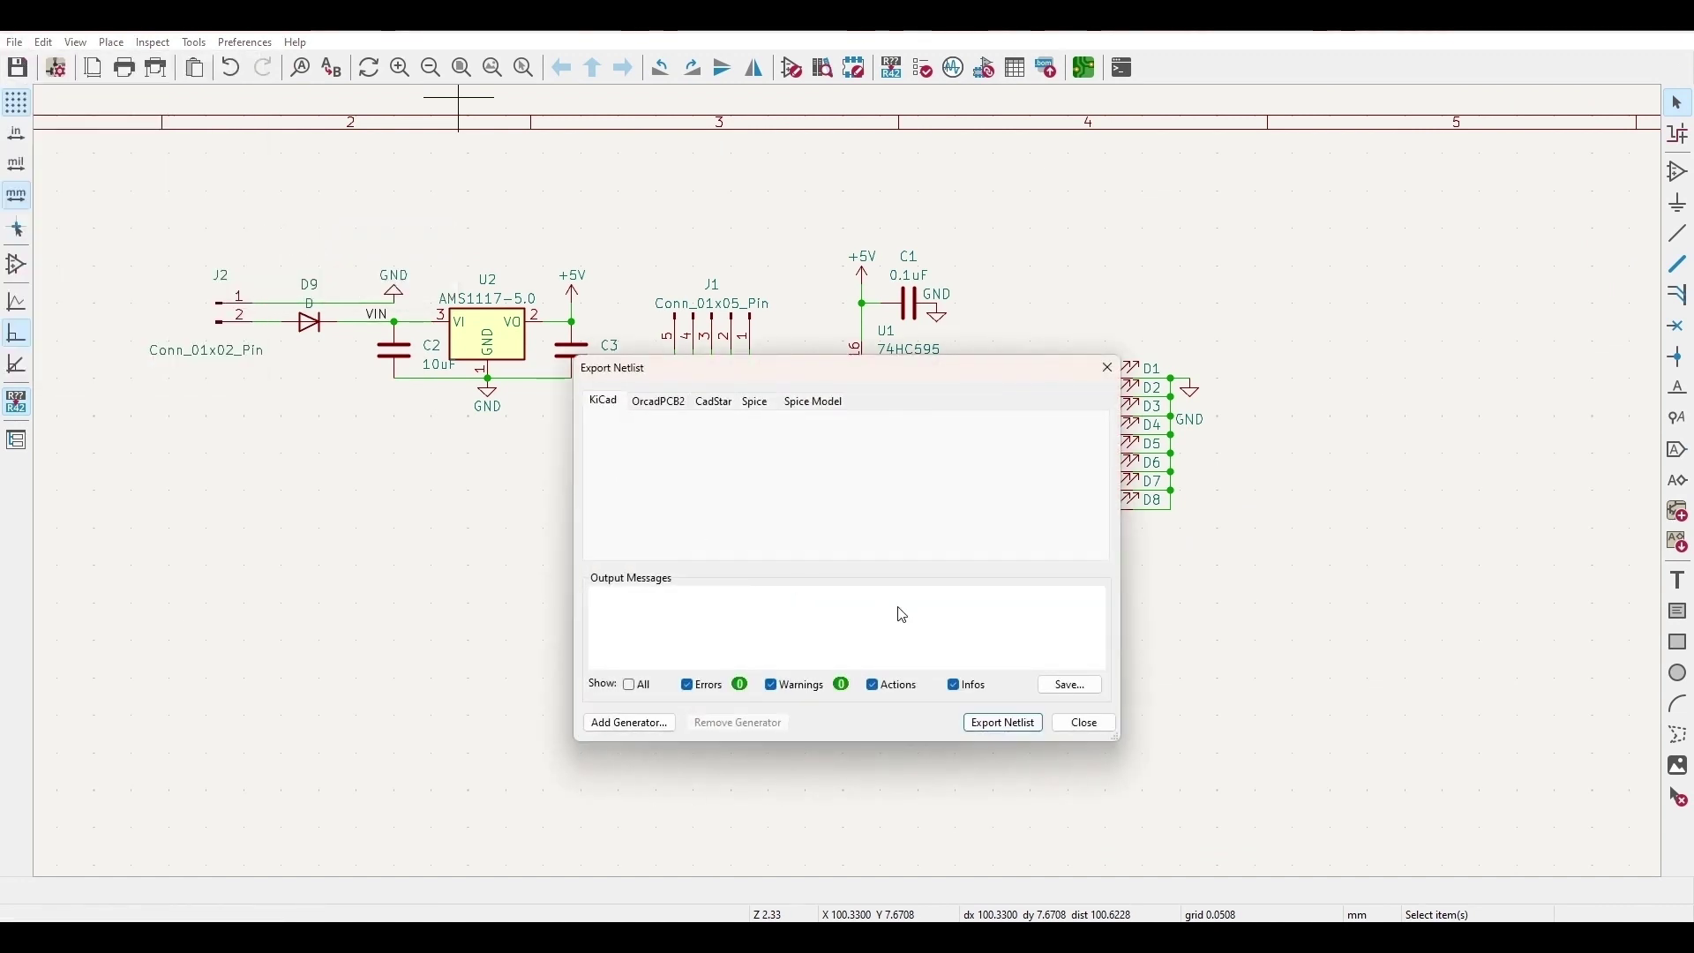
{"action": "left_click", "coordinate": [1017, 722]}
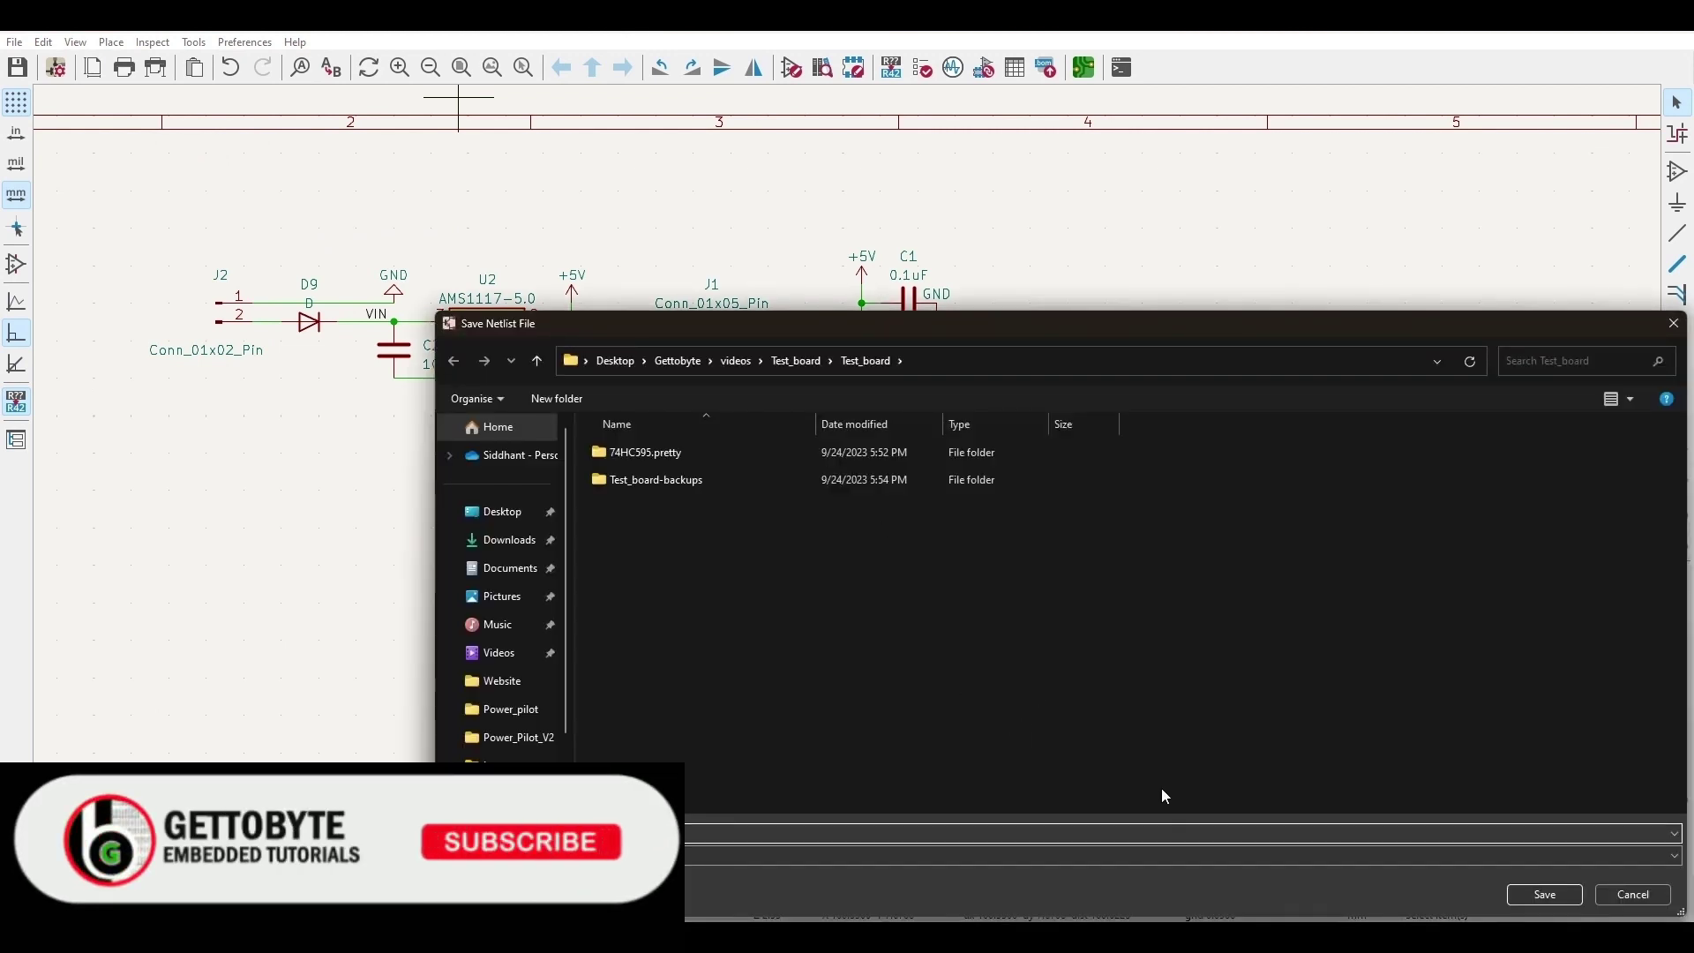
{"action": "left_click", "coordinate": [1540, 893]}
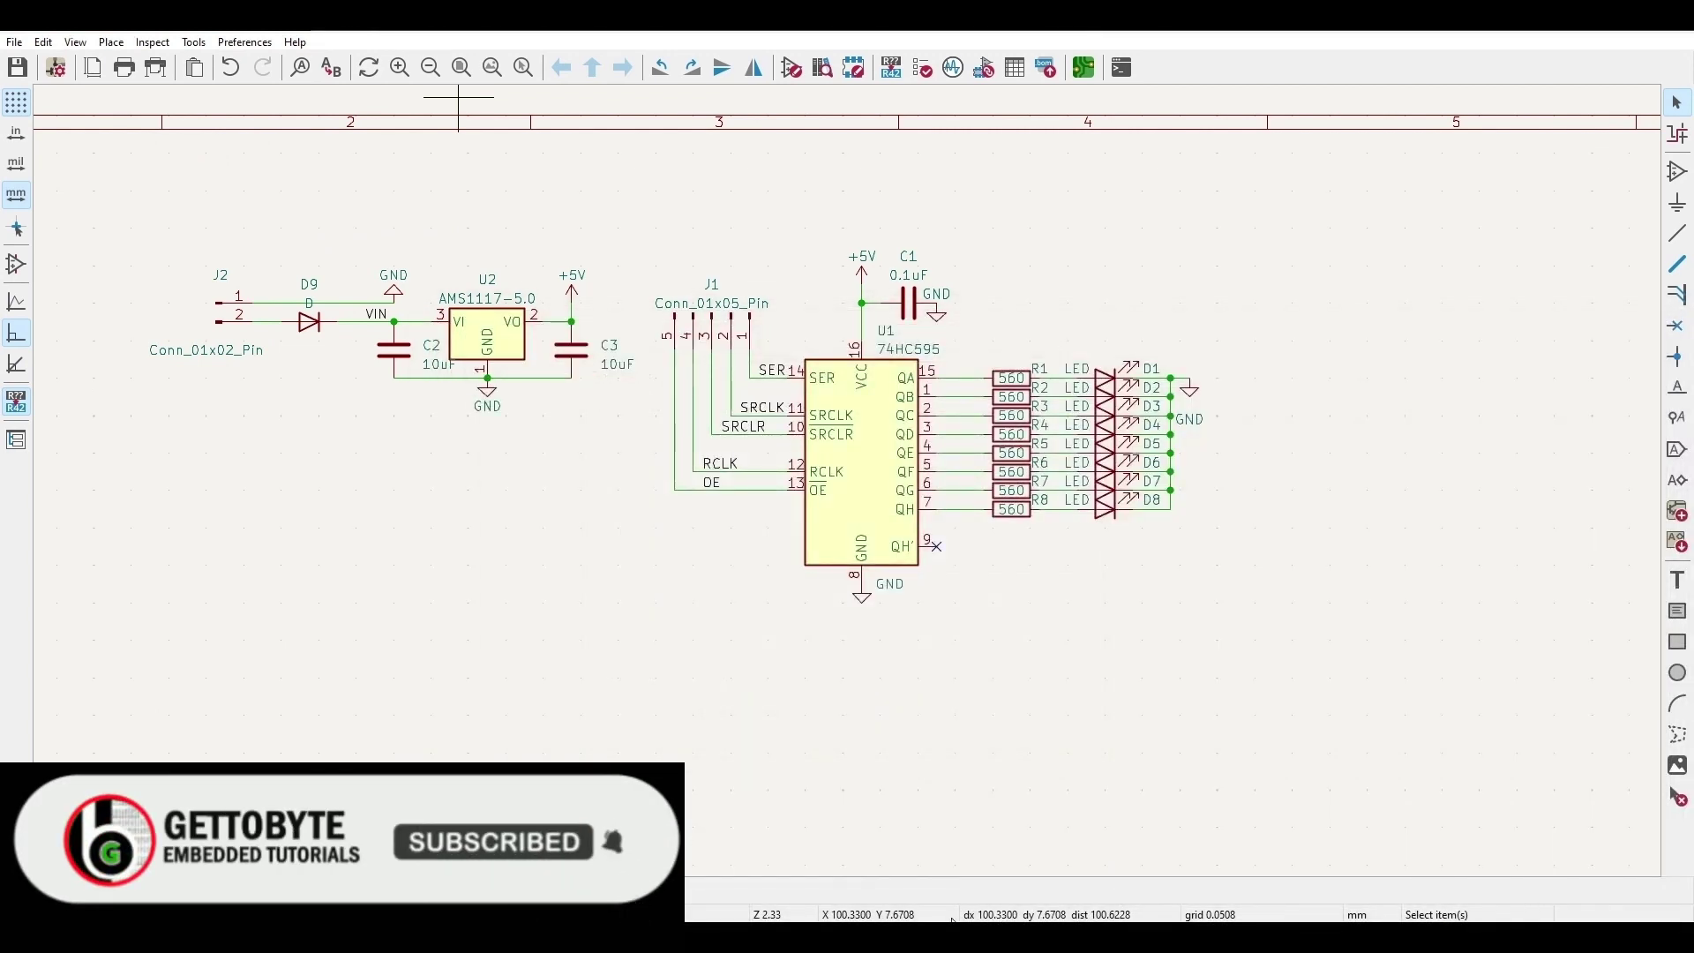
Step: Switch to the PCB Editor and select Test_board.net from the Test_board project folder as the netlist to import
{"action": "mouse_move", "coordinate": [953, 922]}
{"action": "left_click", "coordinate": [1103, 862]}
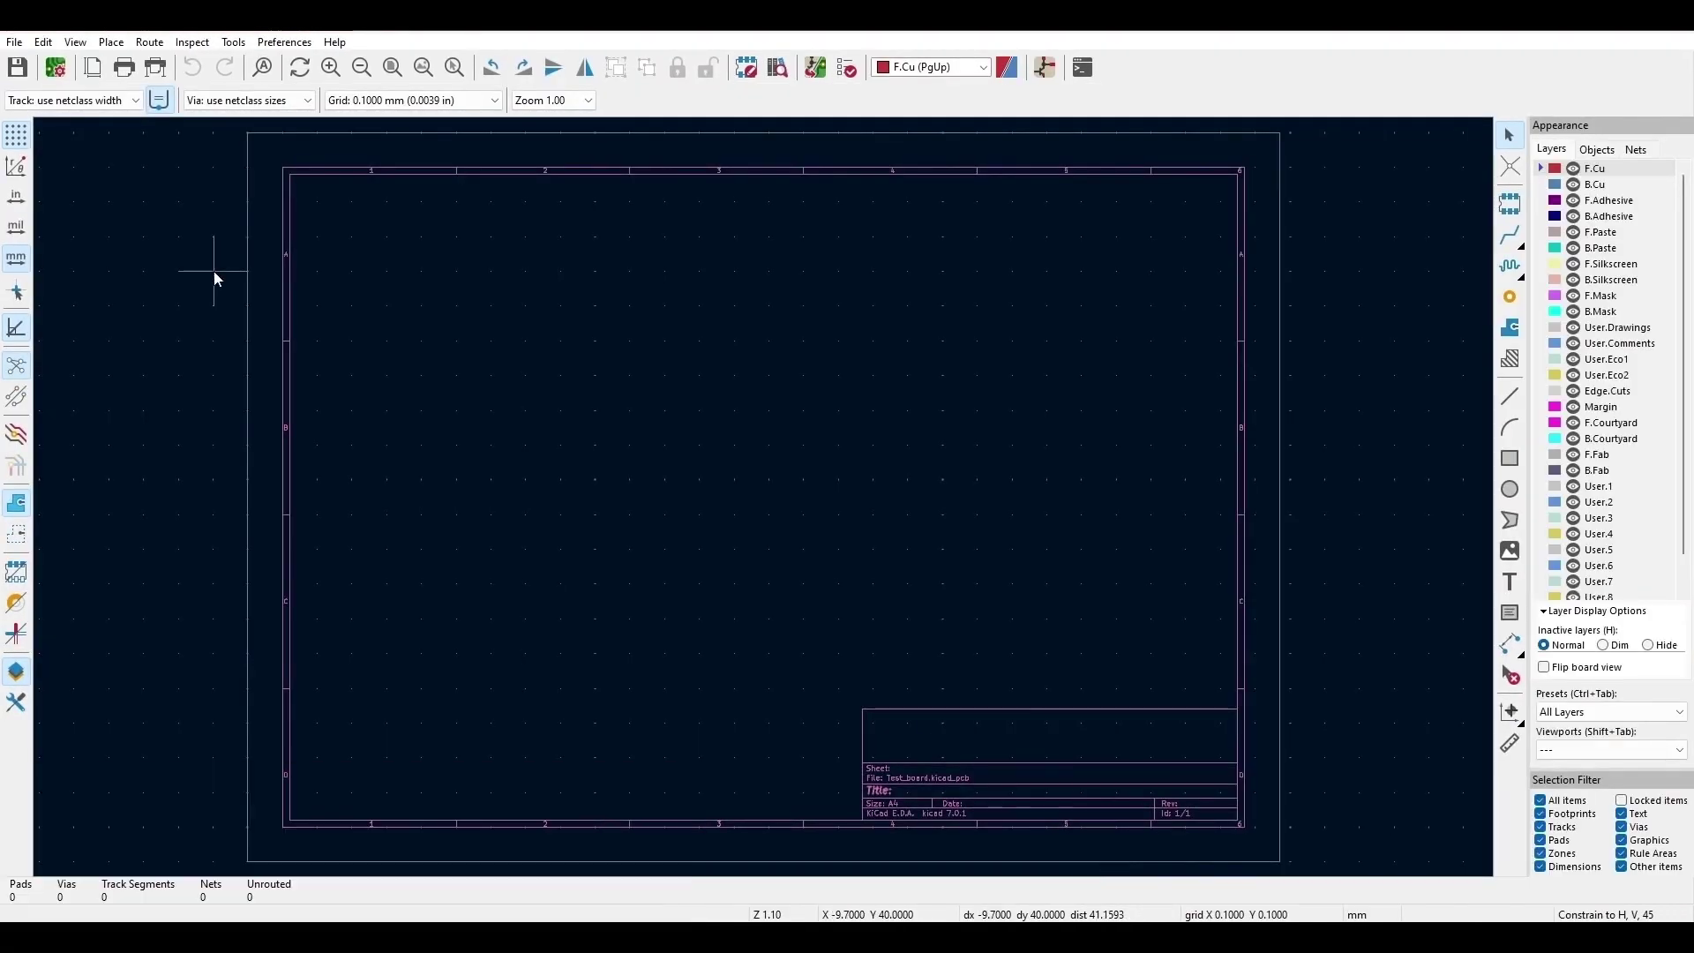
{"action": "left_click", "coordinate": [15, 43]}
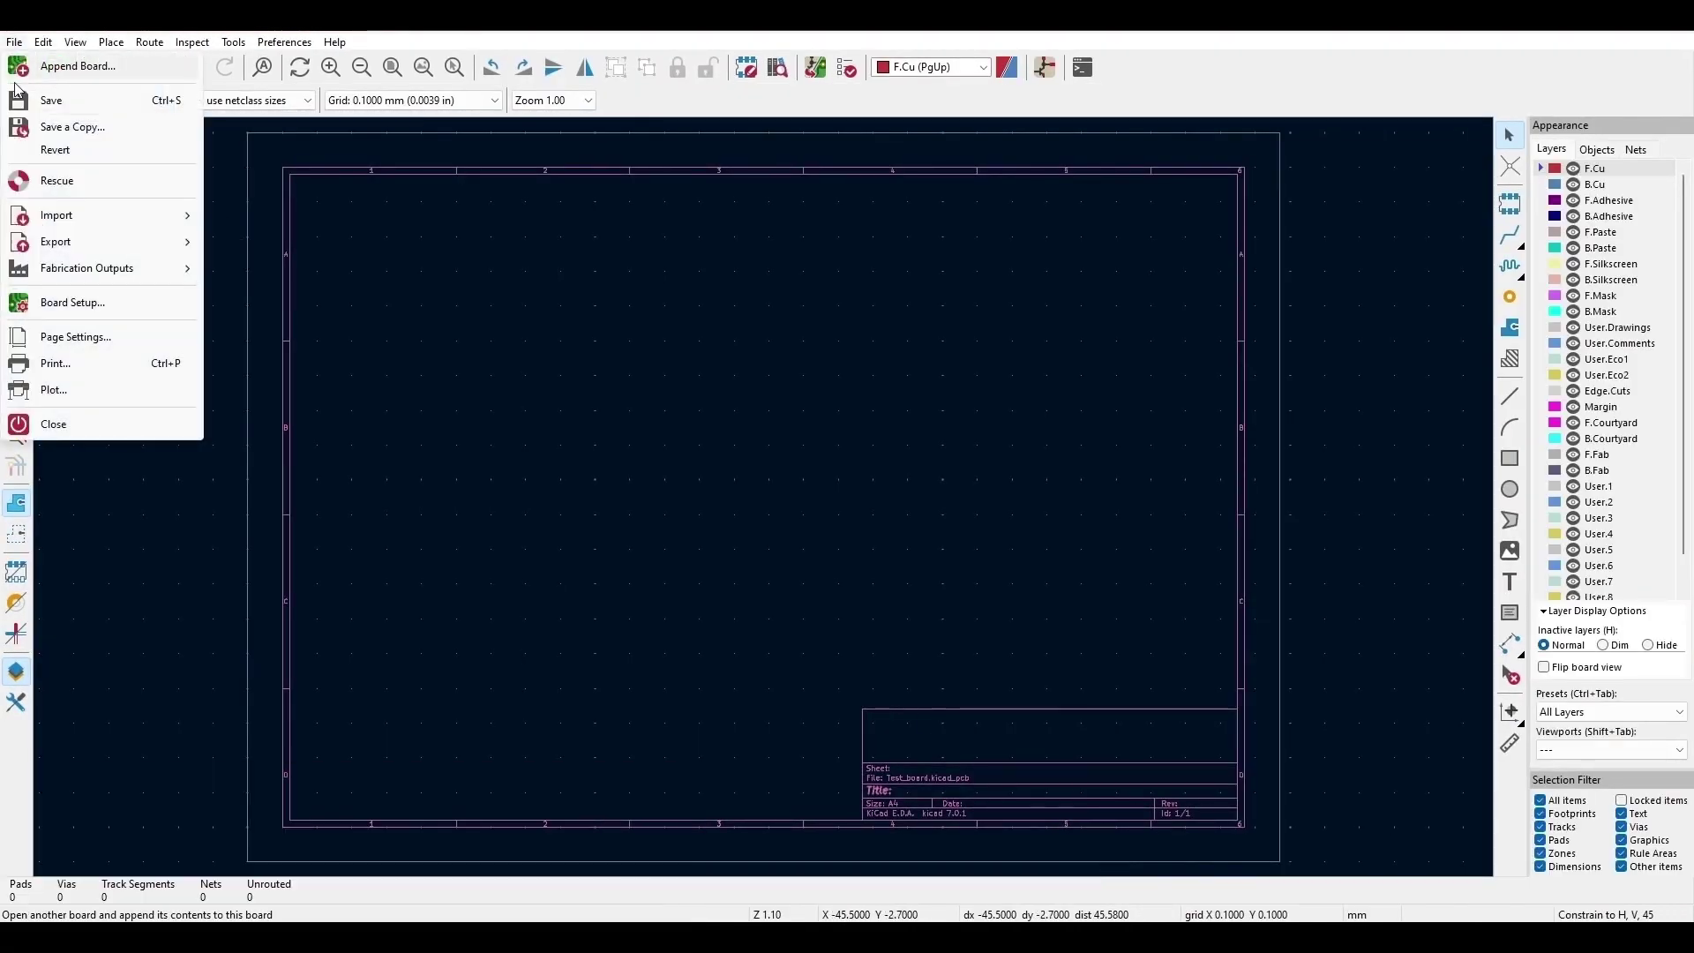
{"action": "mouse_move", "coordinate": [157, 214]}
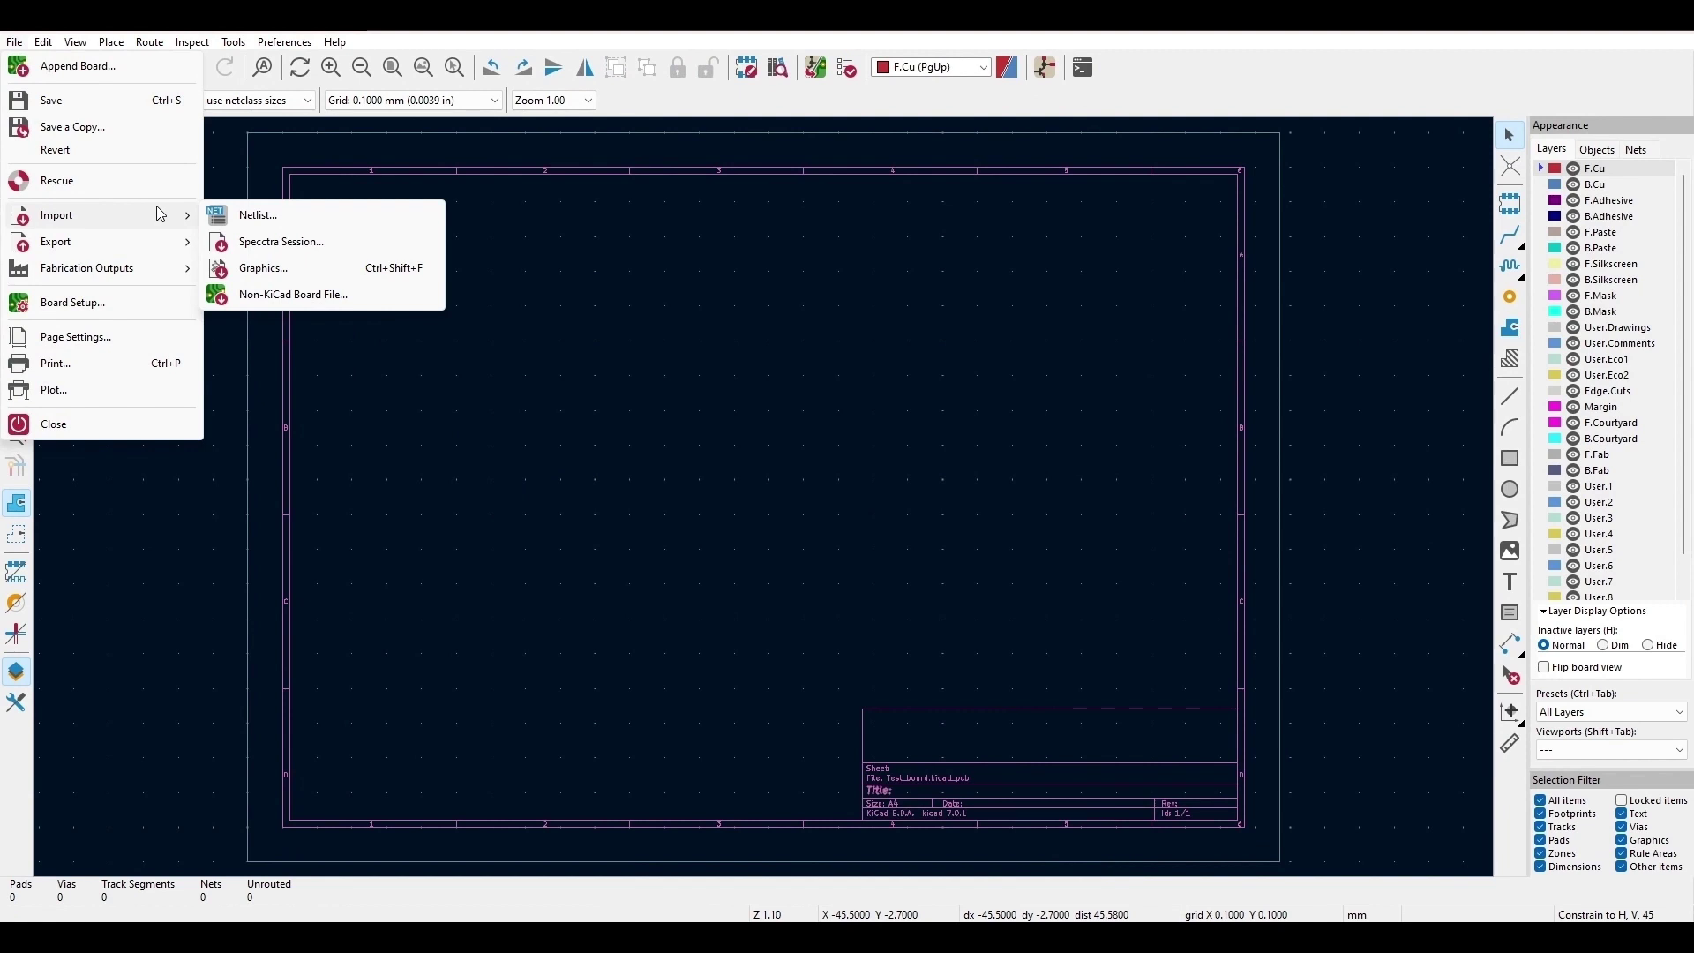
{"action": "left_click", "coordinate": [251, 215]}
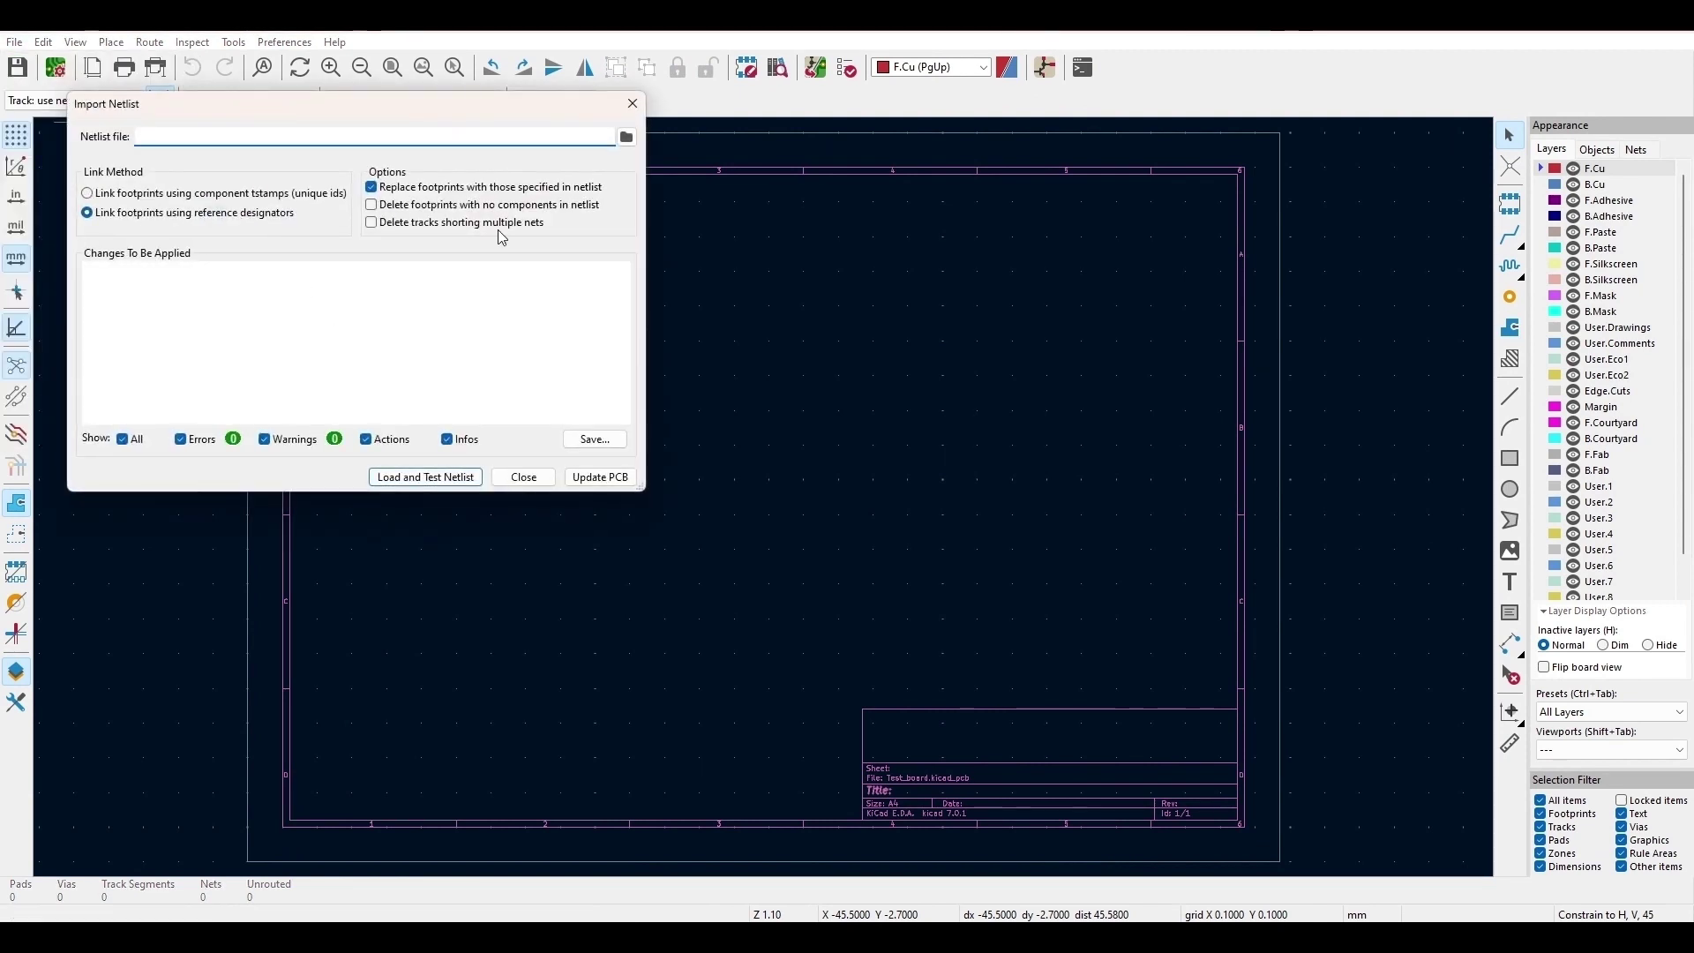
{"action": "left_click", "coordinate": [626, 138]}
{"action": "left_click", "coordinate": [443, 310]}
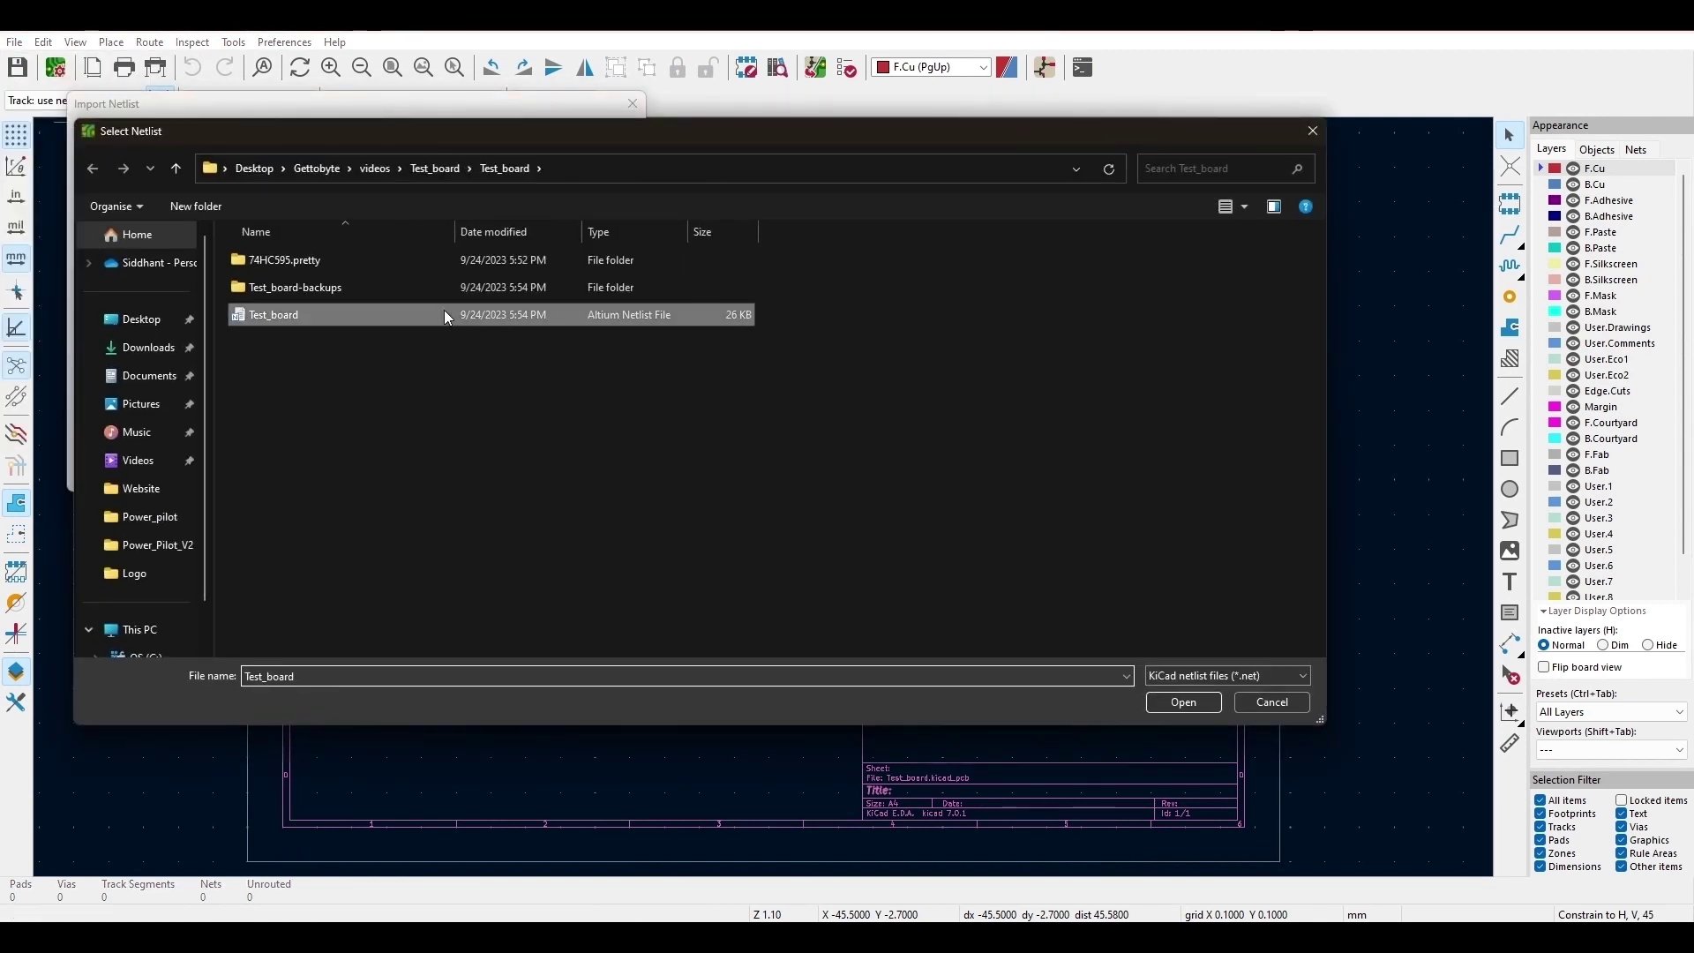
{"action": "left_click", "coordinate": [1183, 701]}
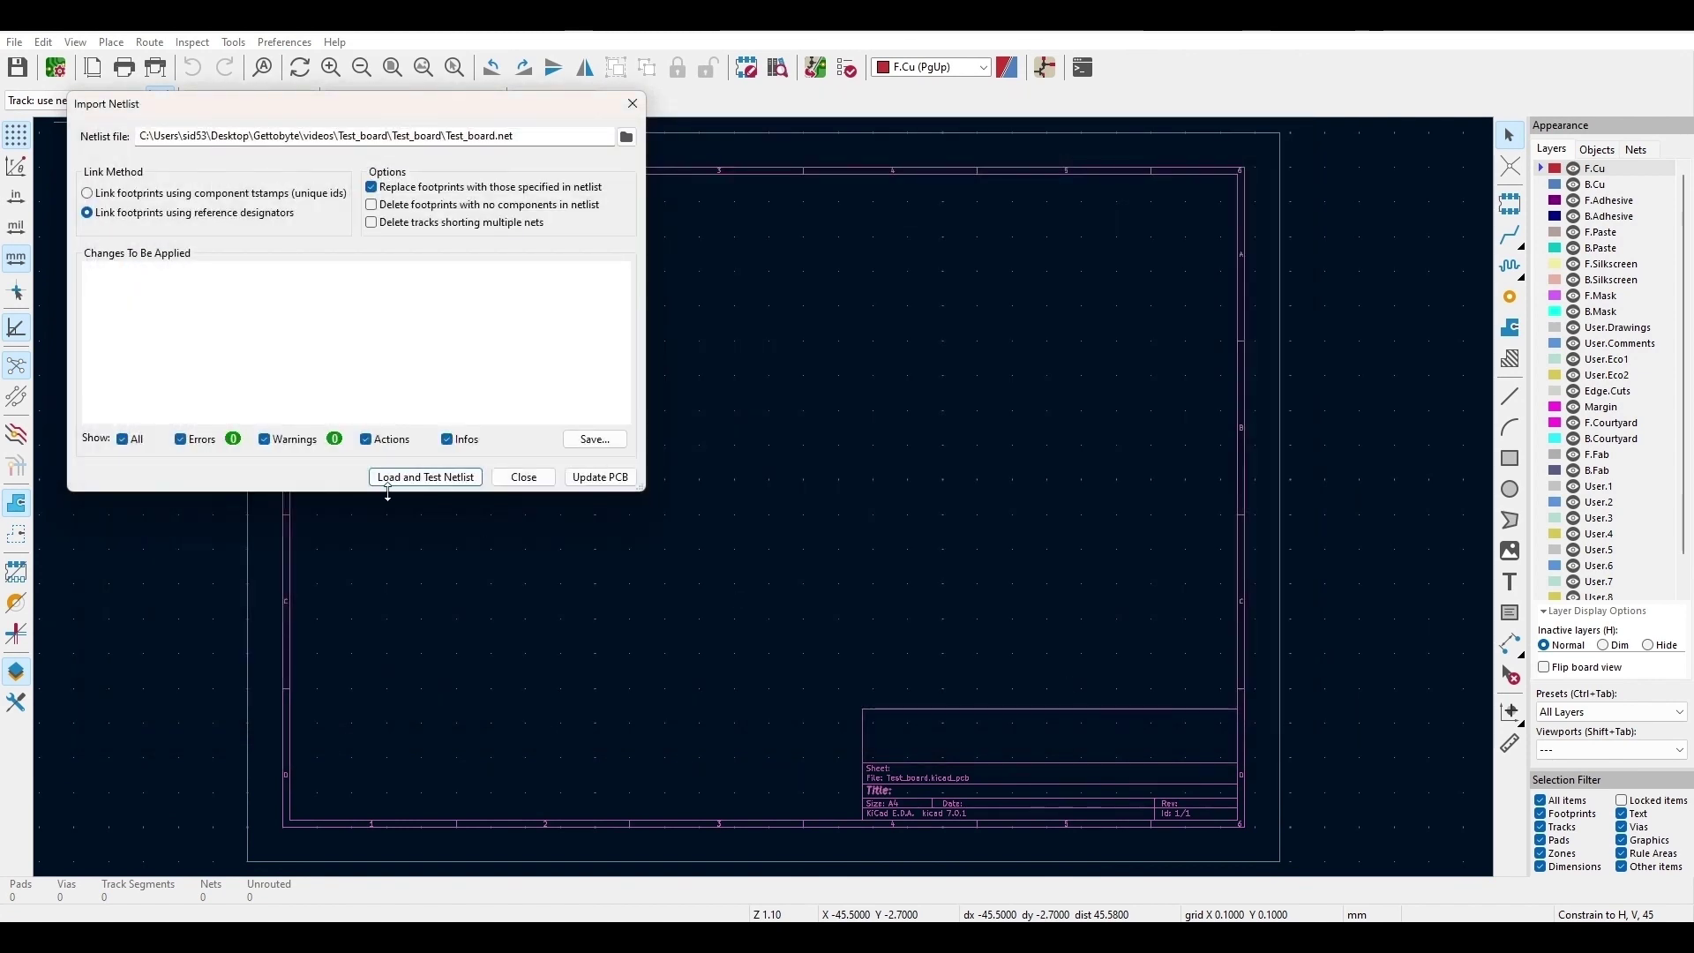
Step: Load and test the selected netlist and check its report for warnings and errors
{"action": "left_click", "coordinate": [435, 478]}
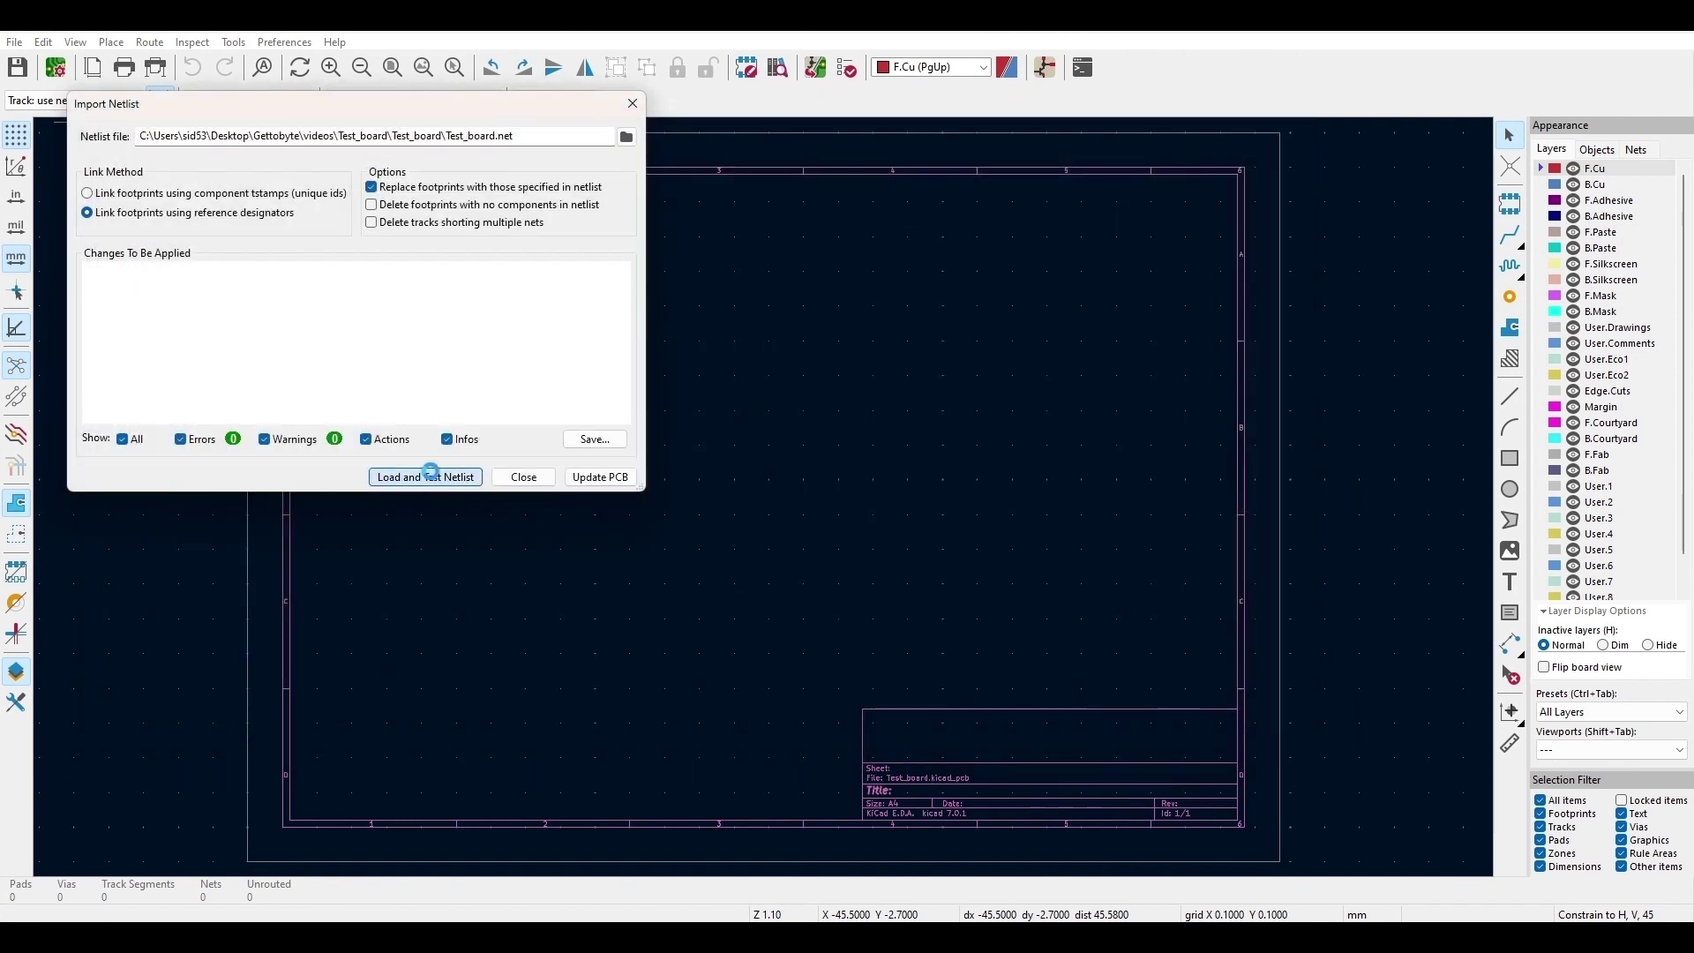
{"action": "left_click_drag", "start_coordinate": [173, 363], "coordinate": [284, 374]}
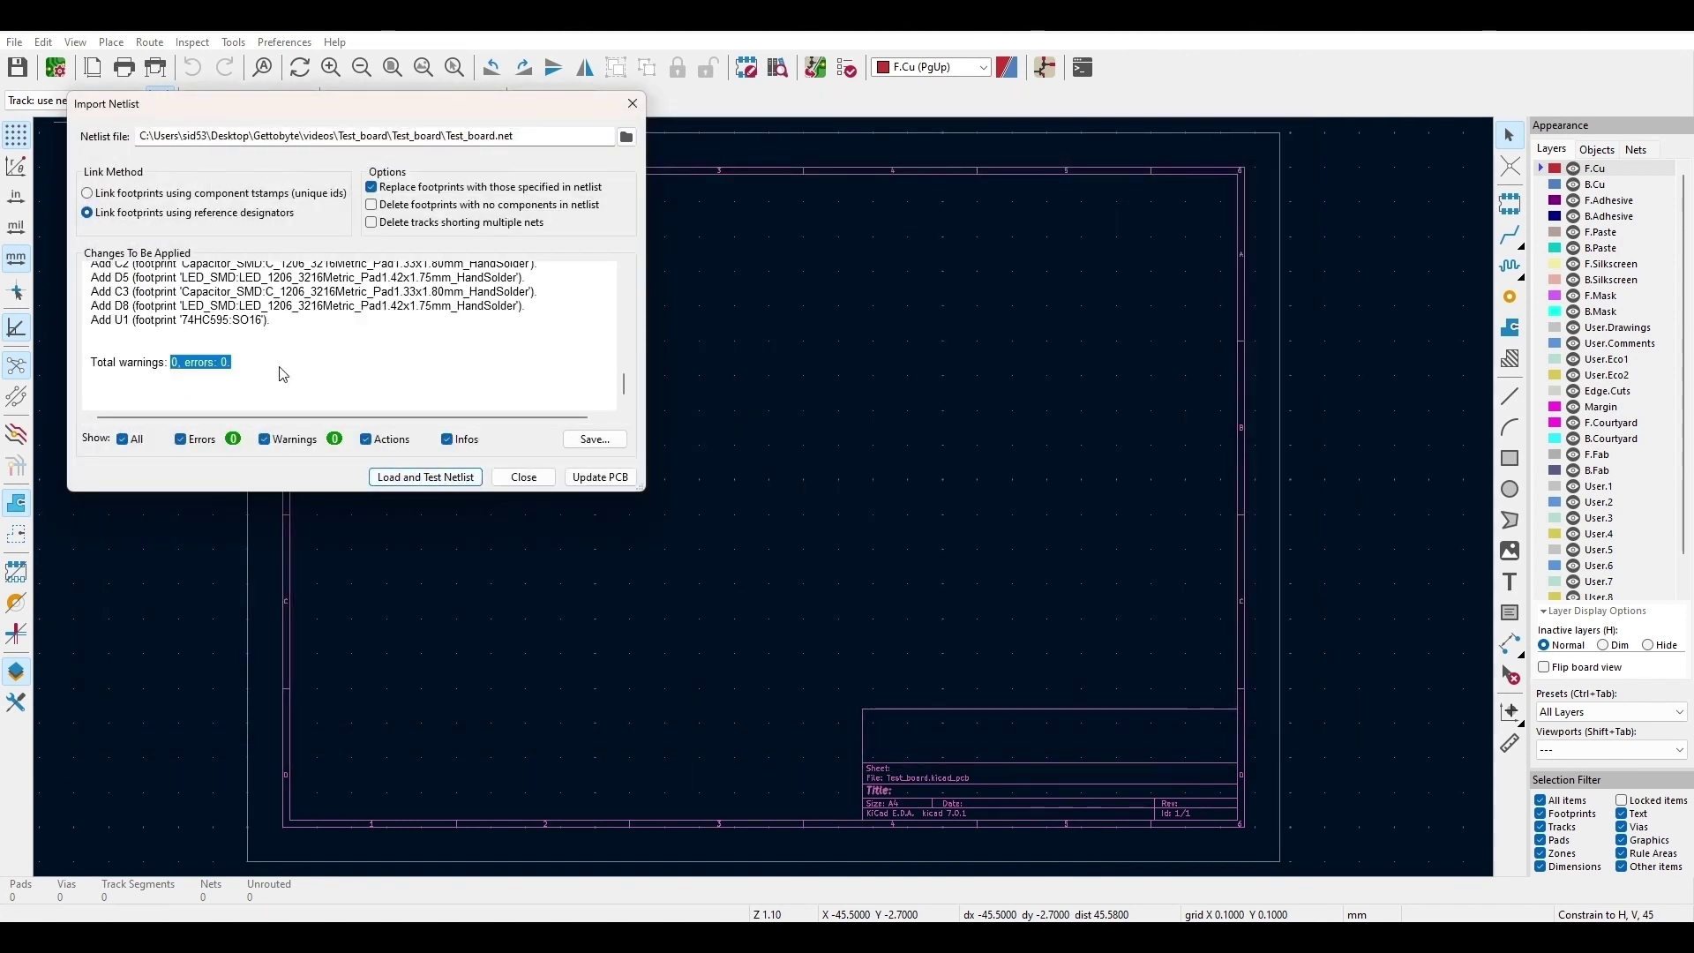
{"action": "left_click", "coordinate": [307, 363]}
Step: Update the PCB from the netlist, close the import window and place the imported footprint group inside the drawing sheet
{"action": "left_click", "coordinate": [588, 481]}
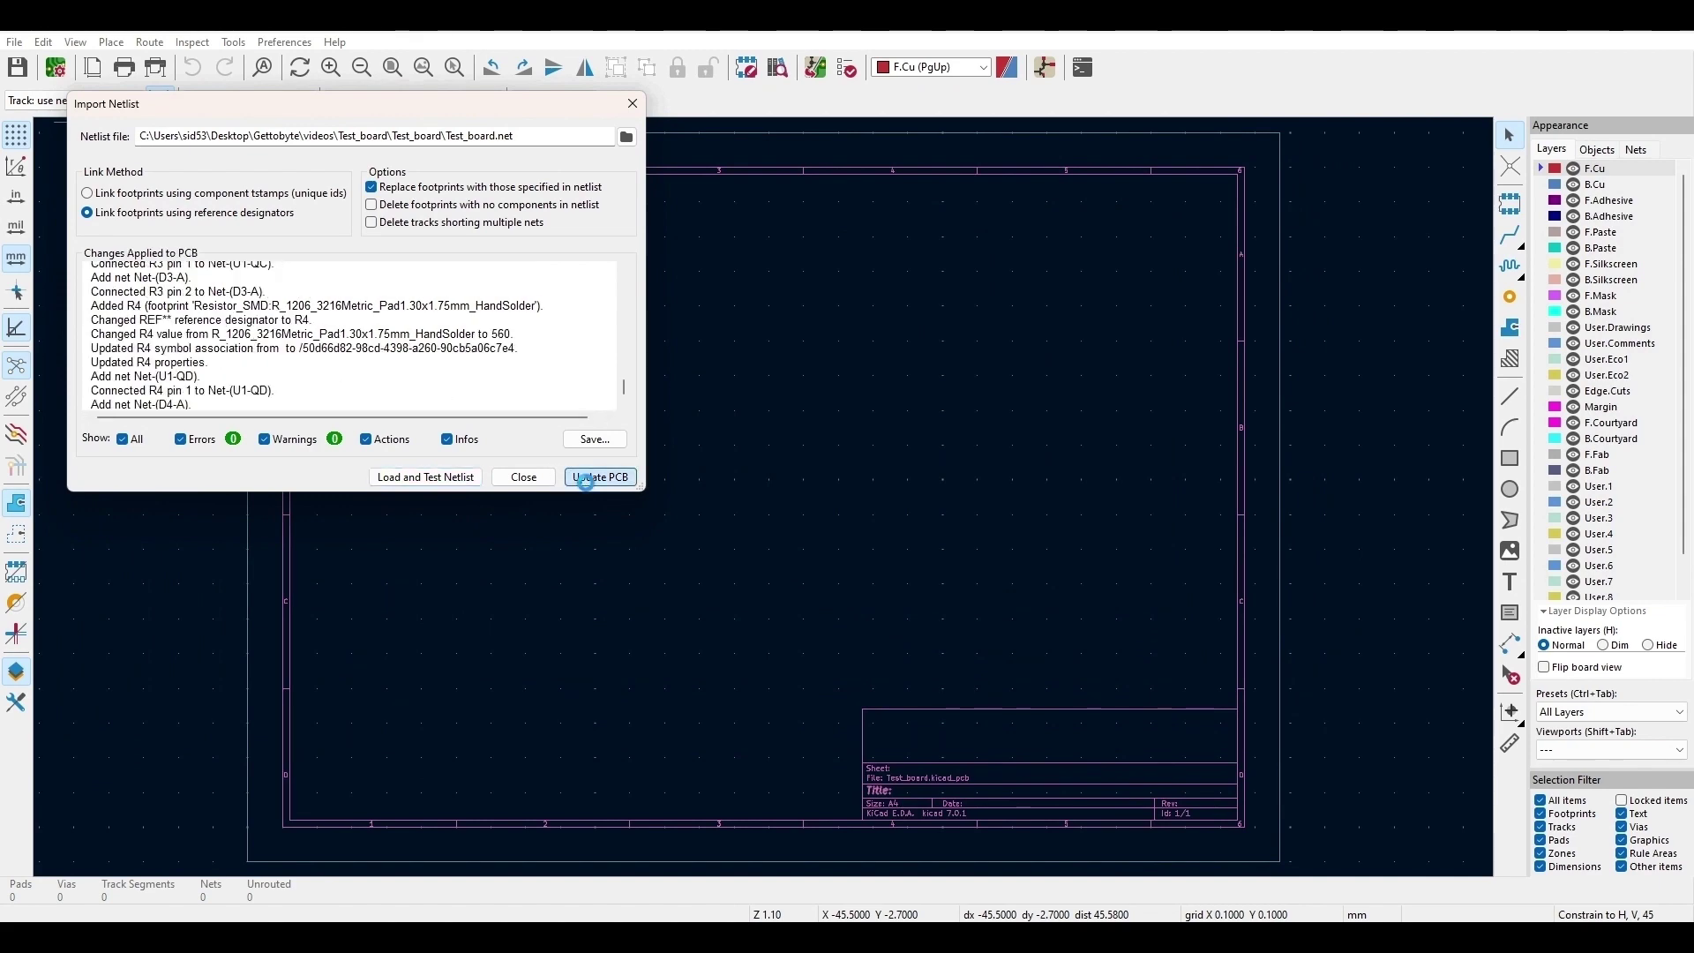
{"action": "left_click", "coordinate": [523, 477]}
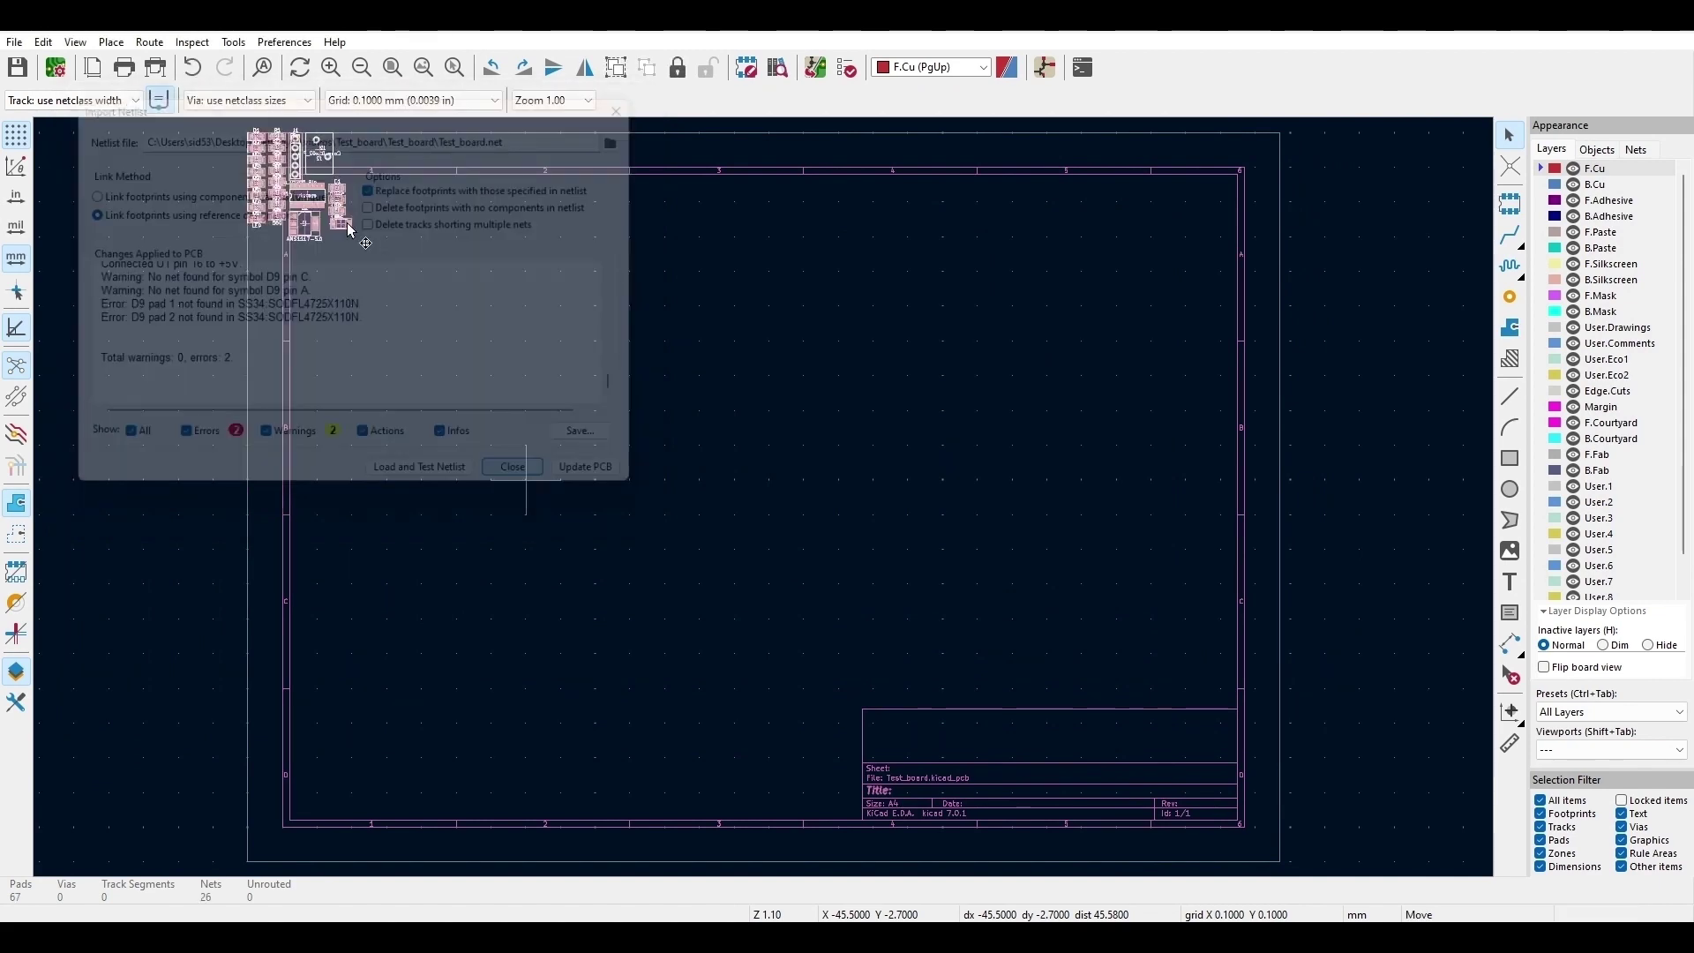
{"action": "scroll", "coordinate": [768, 503], "scroll_direction": "up", "scroll_amount": 5}
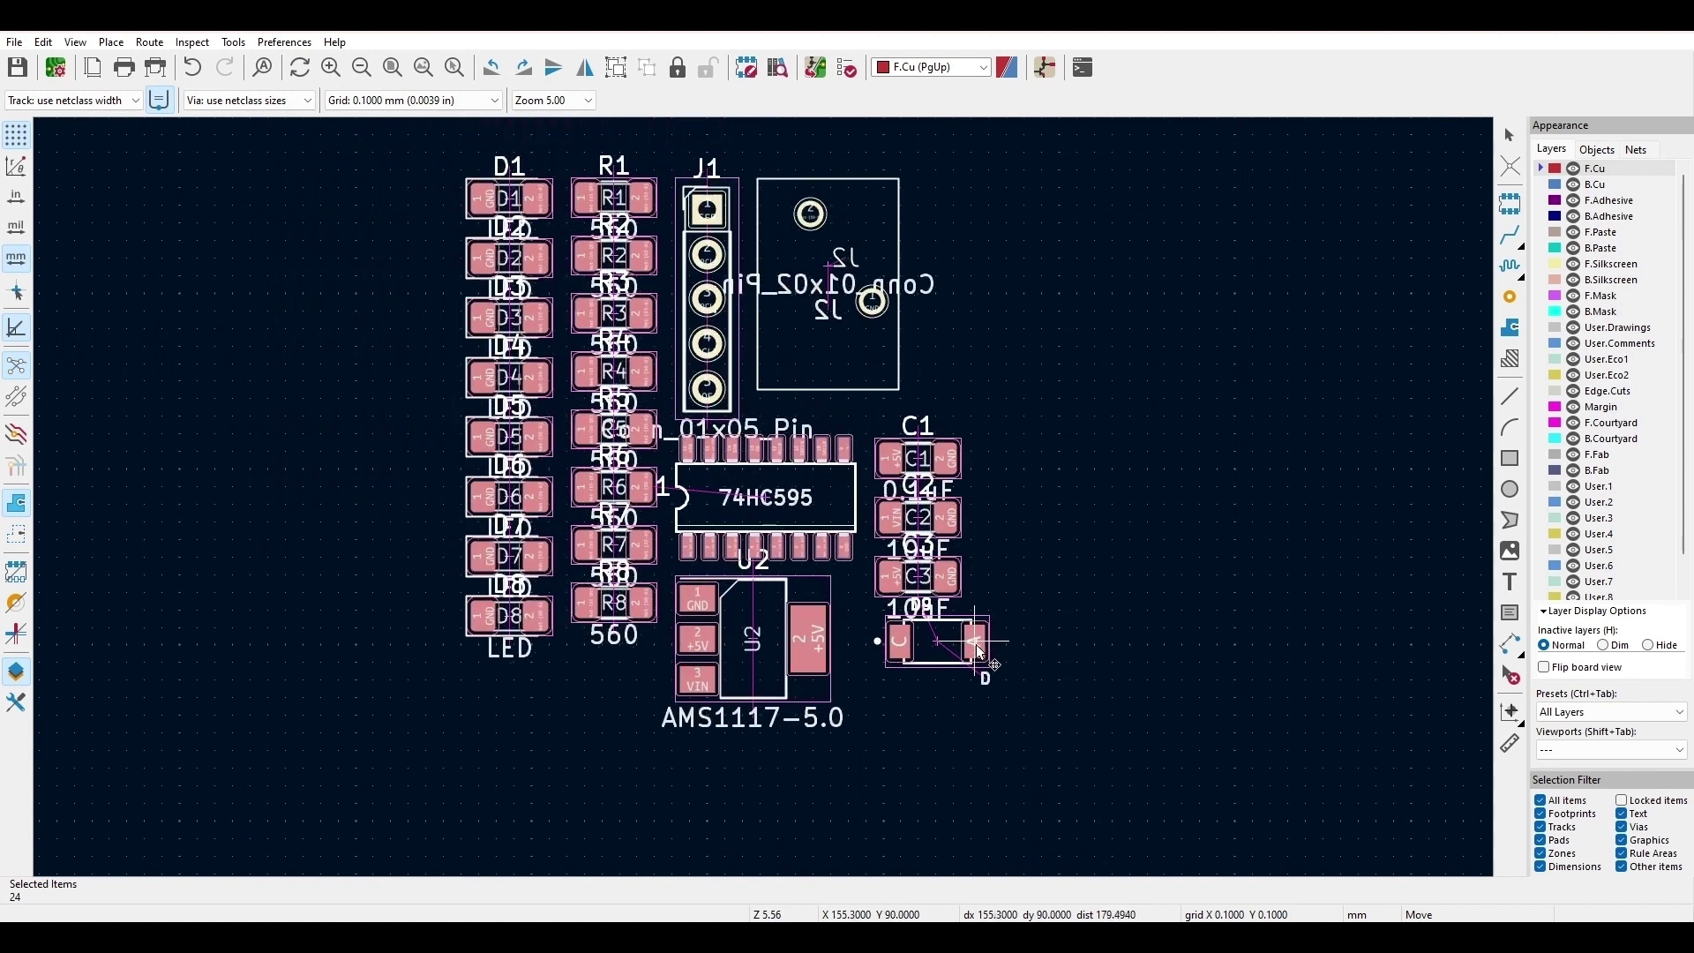
{"action": "left_click", "coordinate": [1025, 706]}
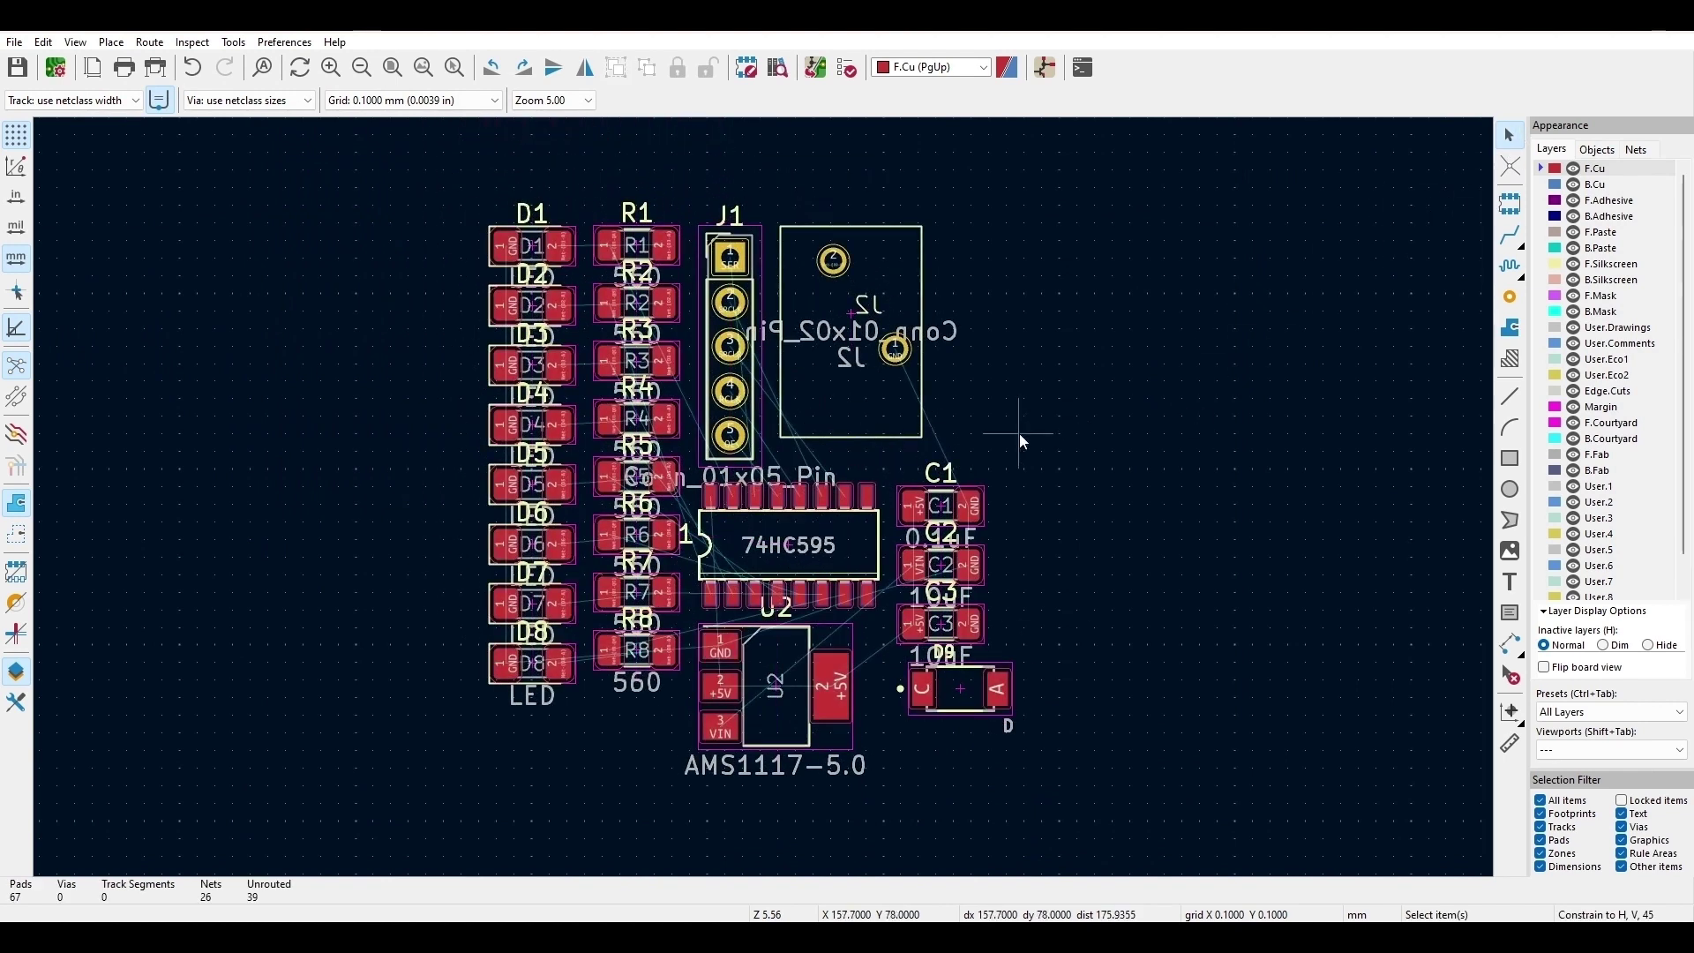
Step: Move the AMS1117-5.0 regulator footprint U2 out of the cluster to a free area on its right
{"action": "scroll", "coordinate": [1066, 536], "scroll_direction": "down", "scroll_amount": 2}
{"action": "left_click", "coordinate": [880, 643]}
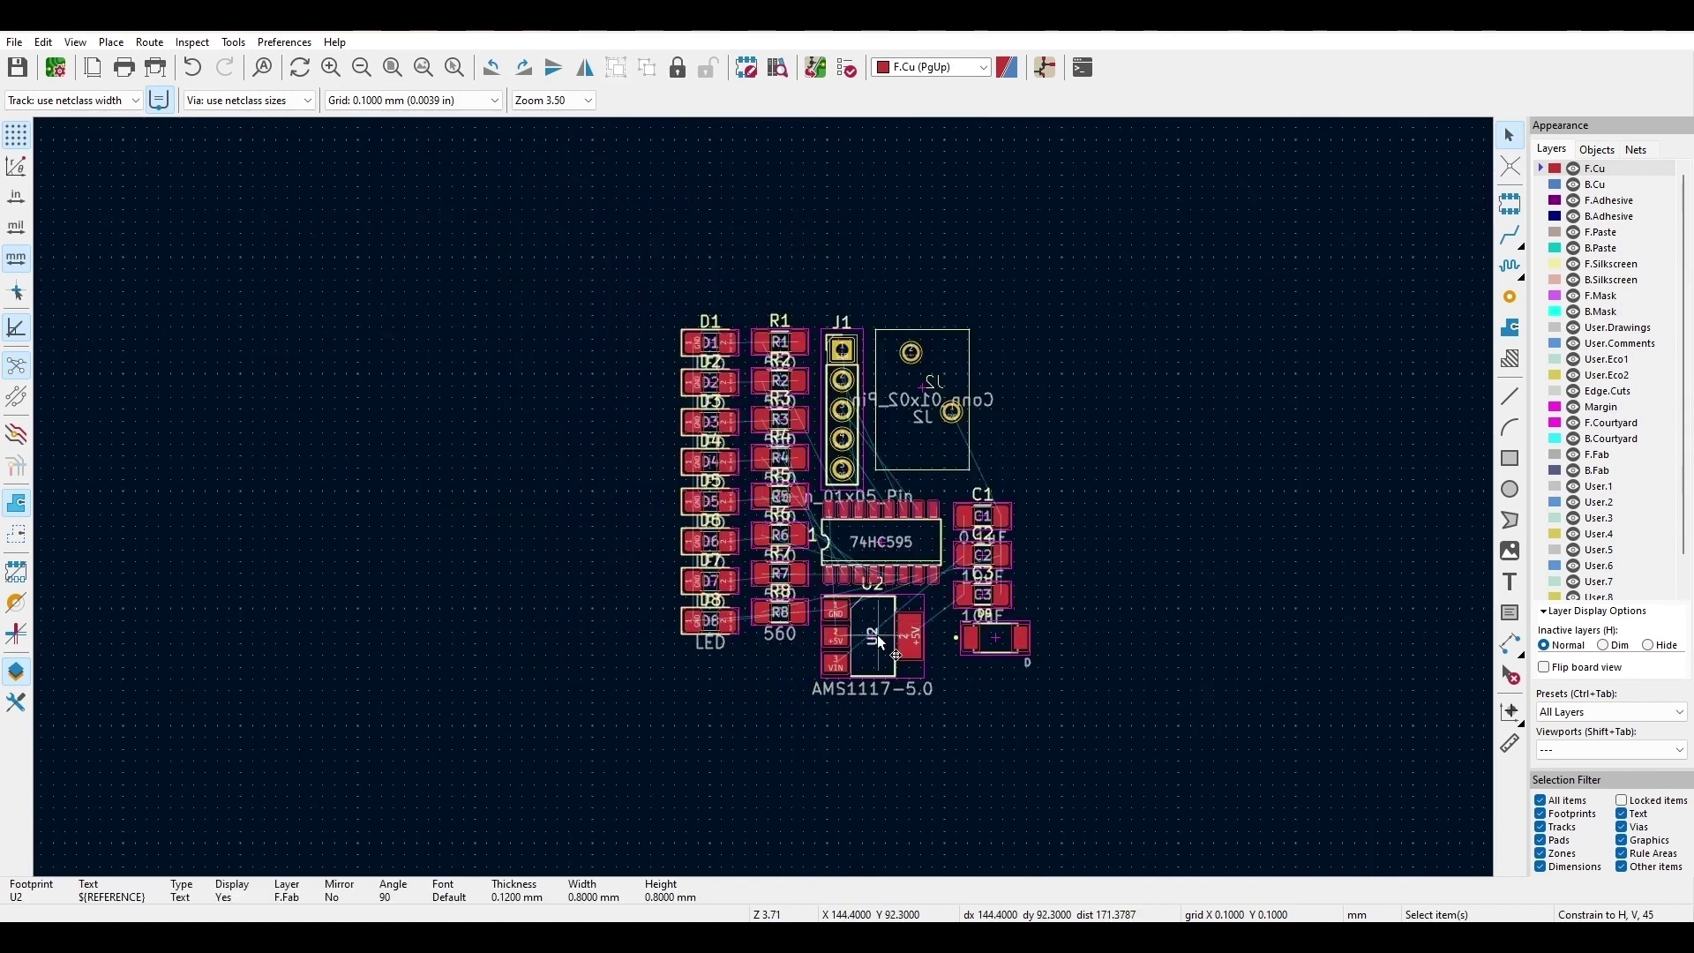
{"action": "left_click", "coordinate": [883, 668]}
{"action": "key", "text": "m"}
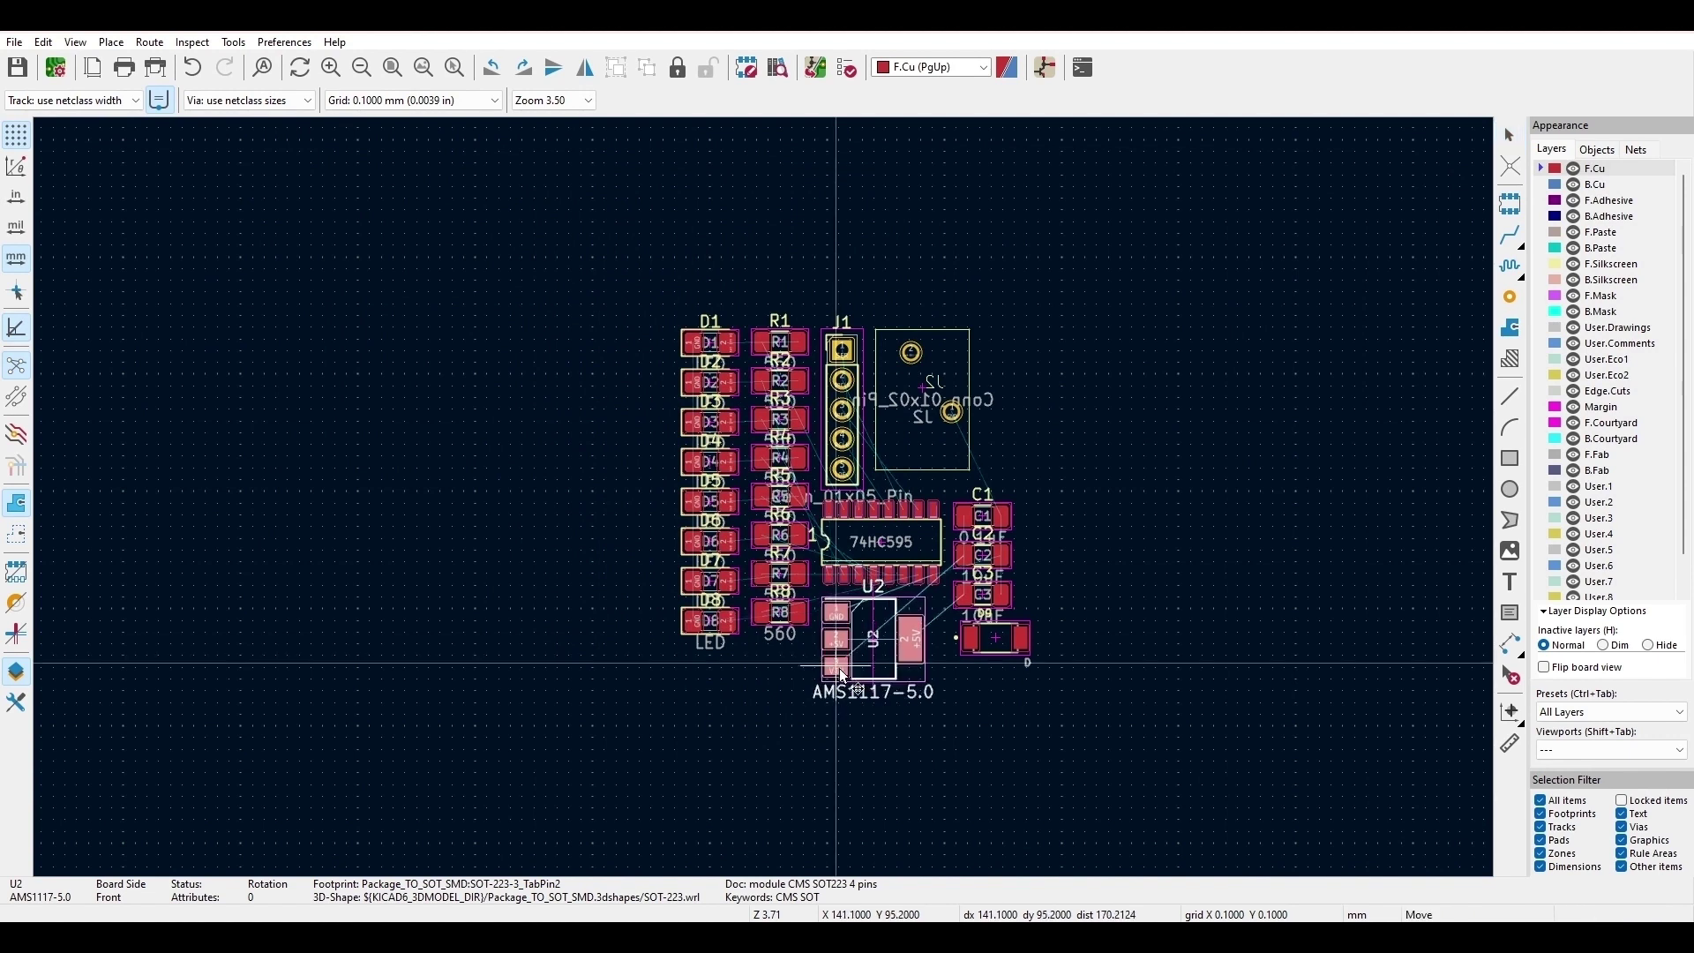
{"action": "left_click", "coordinate": [1210, 376]}
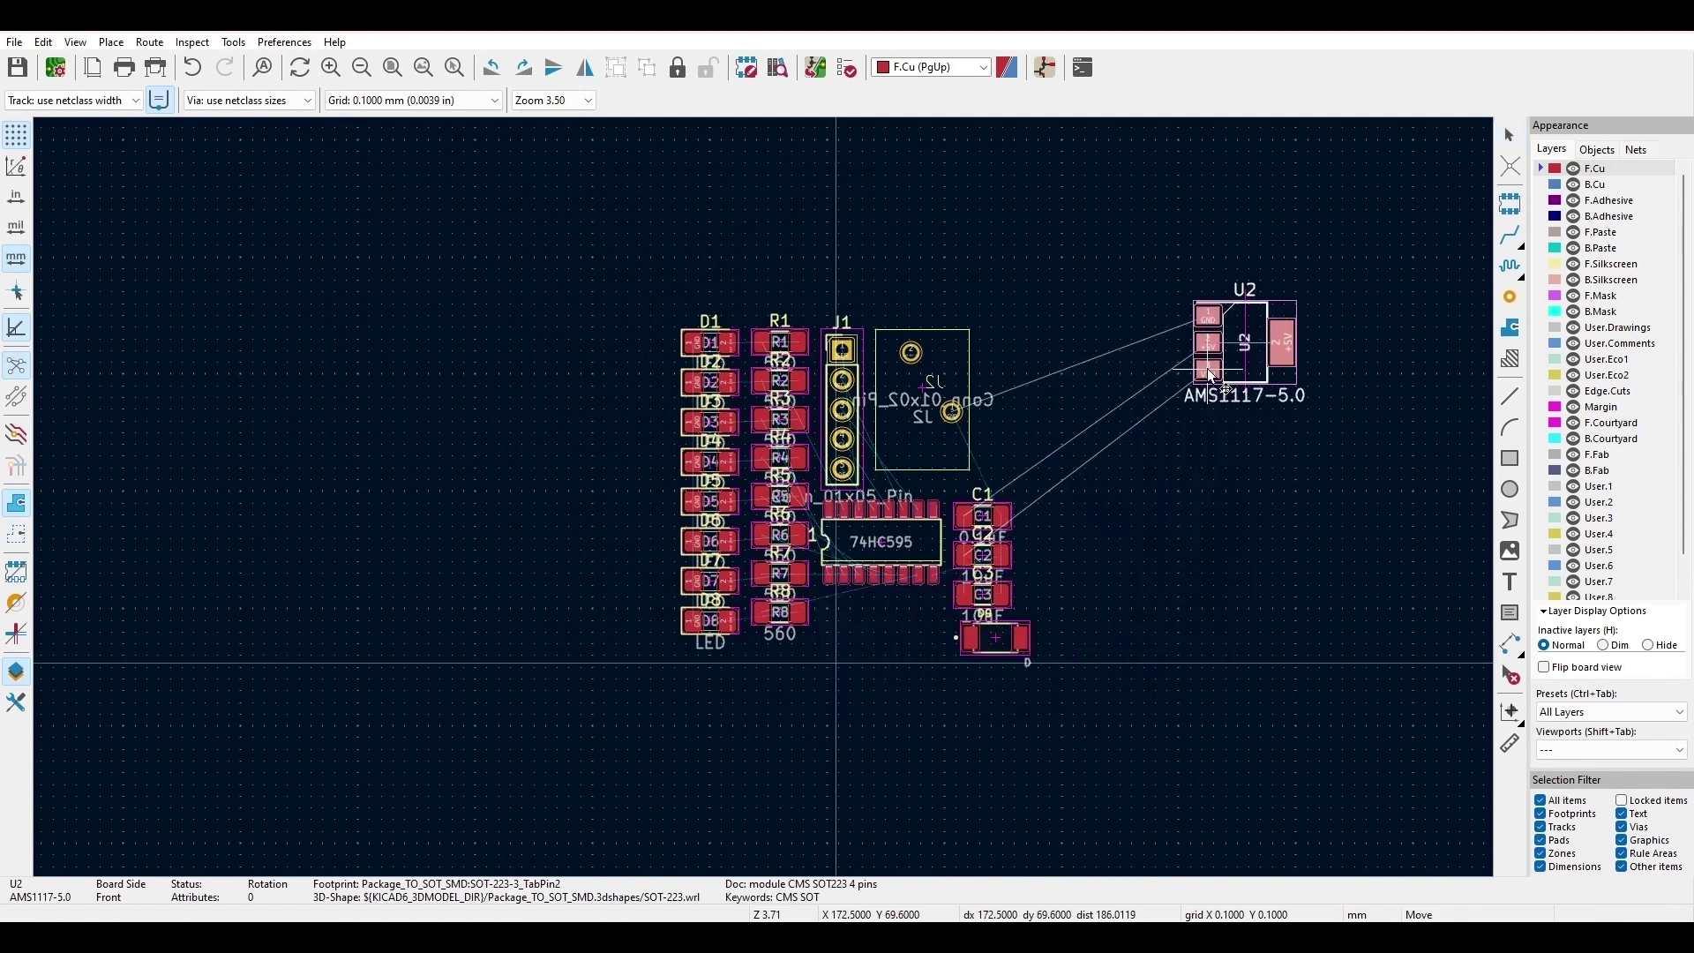
{"action": "left_click", "coordinate": [1280, 491]}
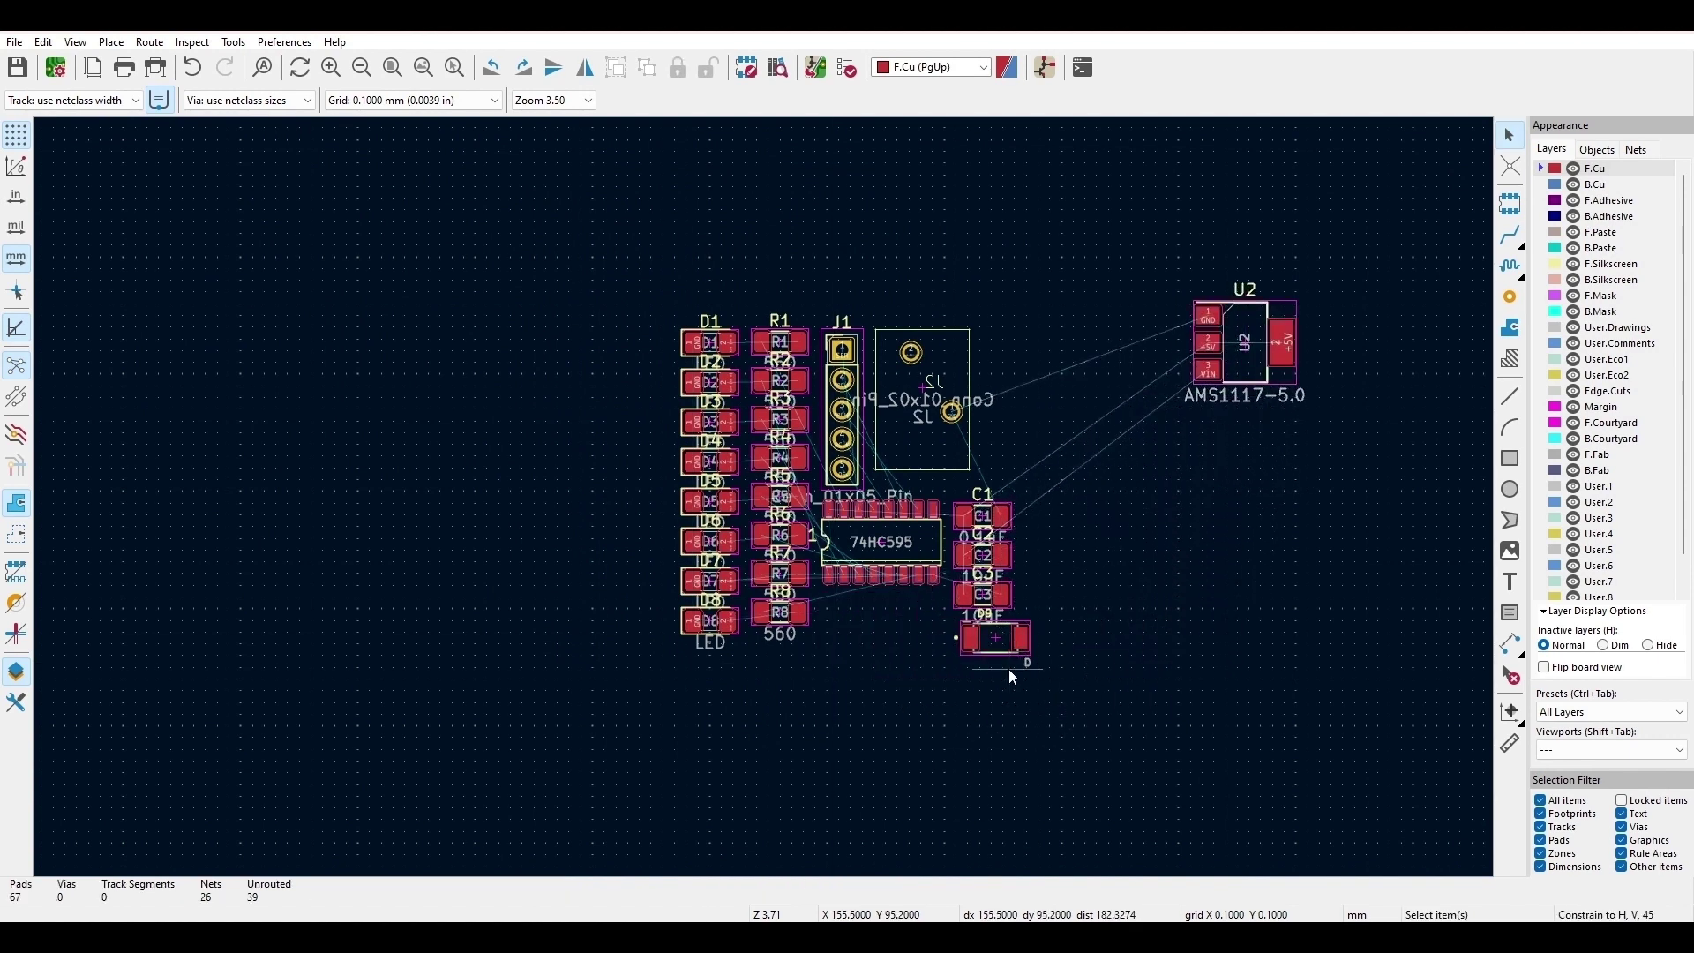
Step: Move diode D9 directly below U2 and capacitors C1, C2 and C3 together to the upper left of U2
{"action": "left_click", "coordinate": [997, 653]}
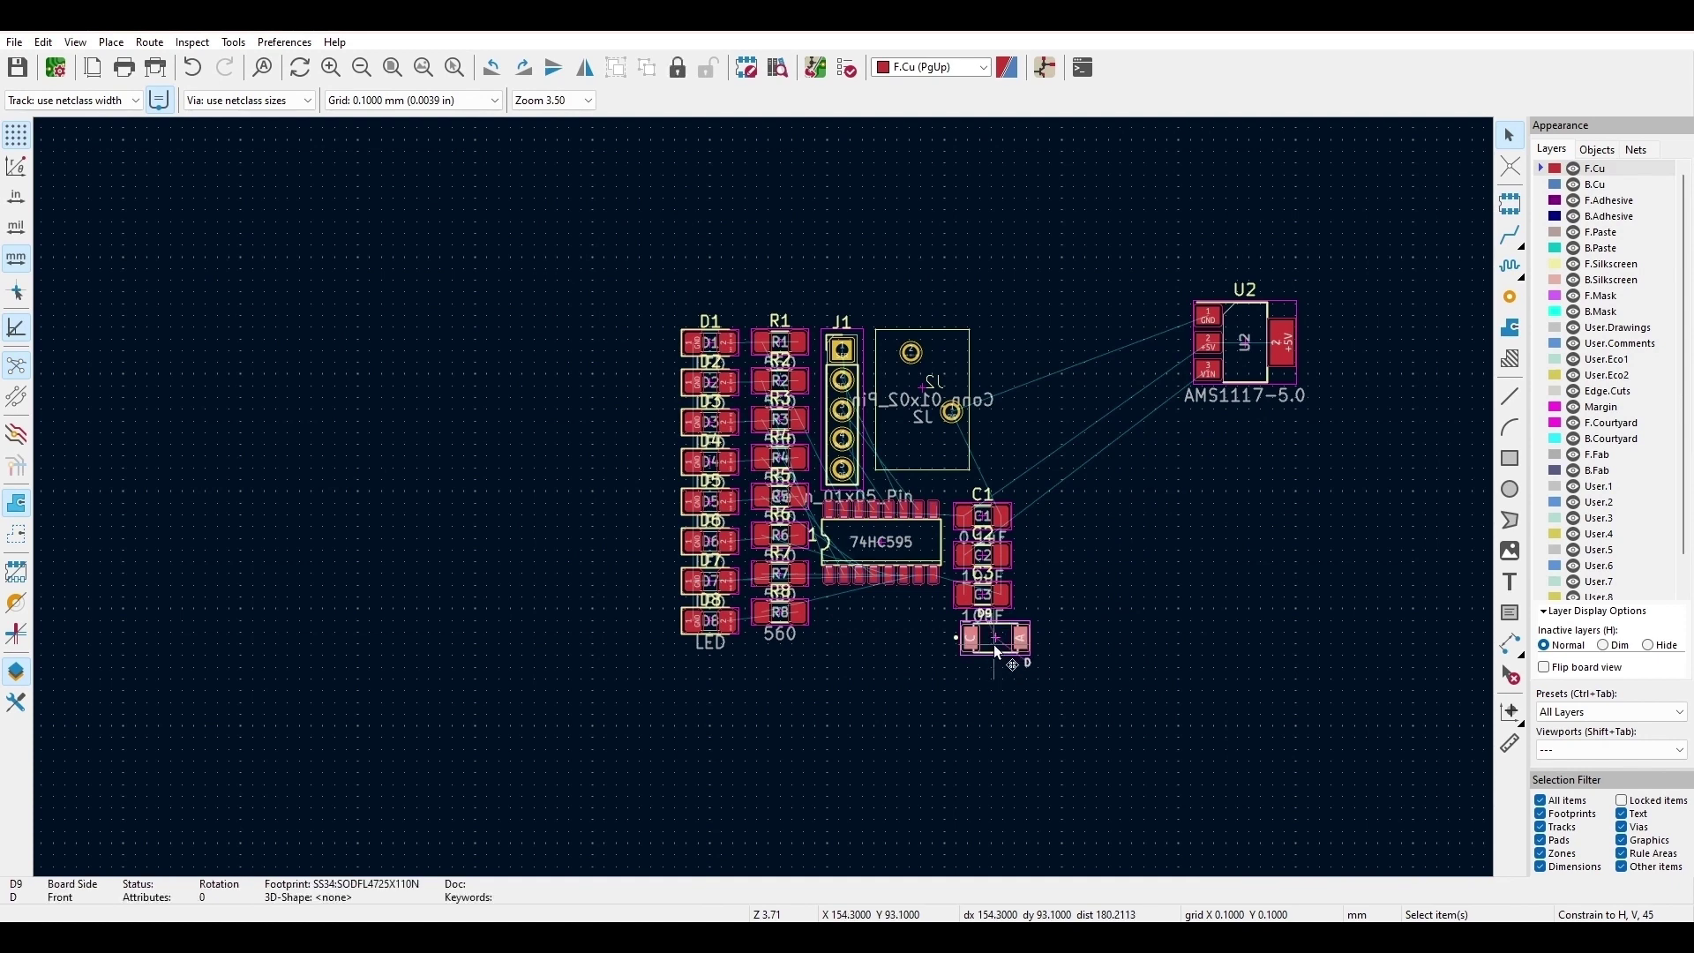
{"action": "left_click_drag", "start_coordinate": [997, 652], "coordinate": [1255, 481]}
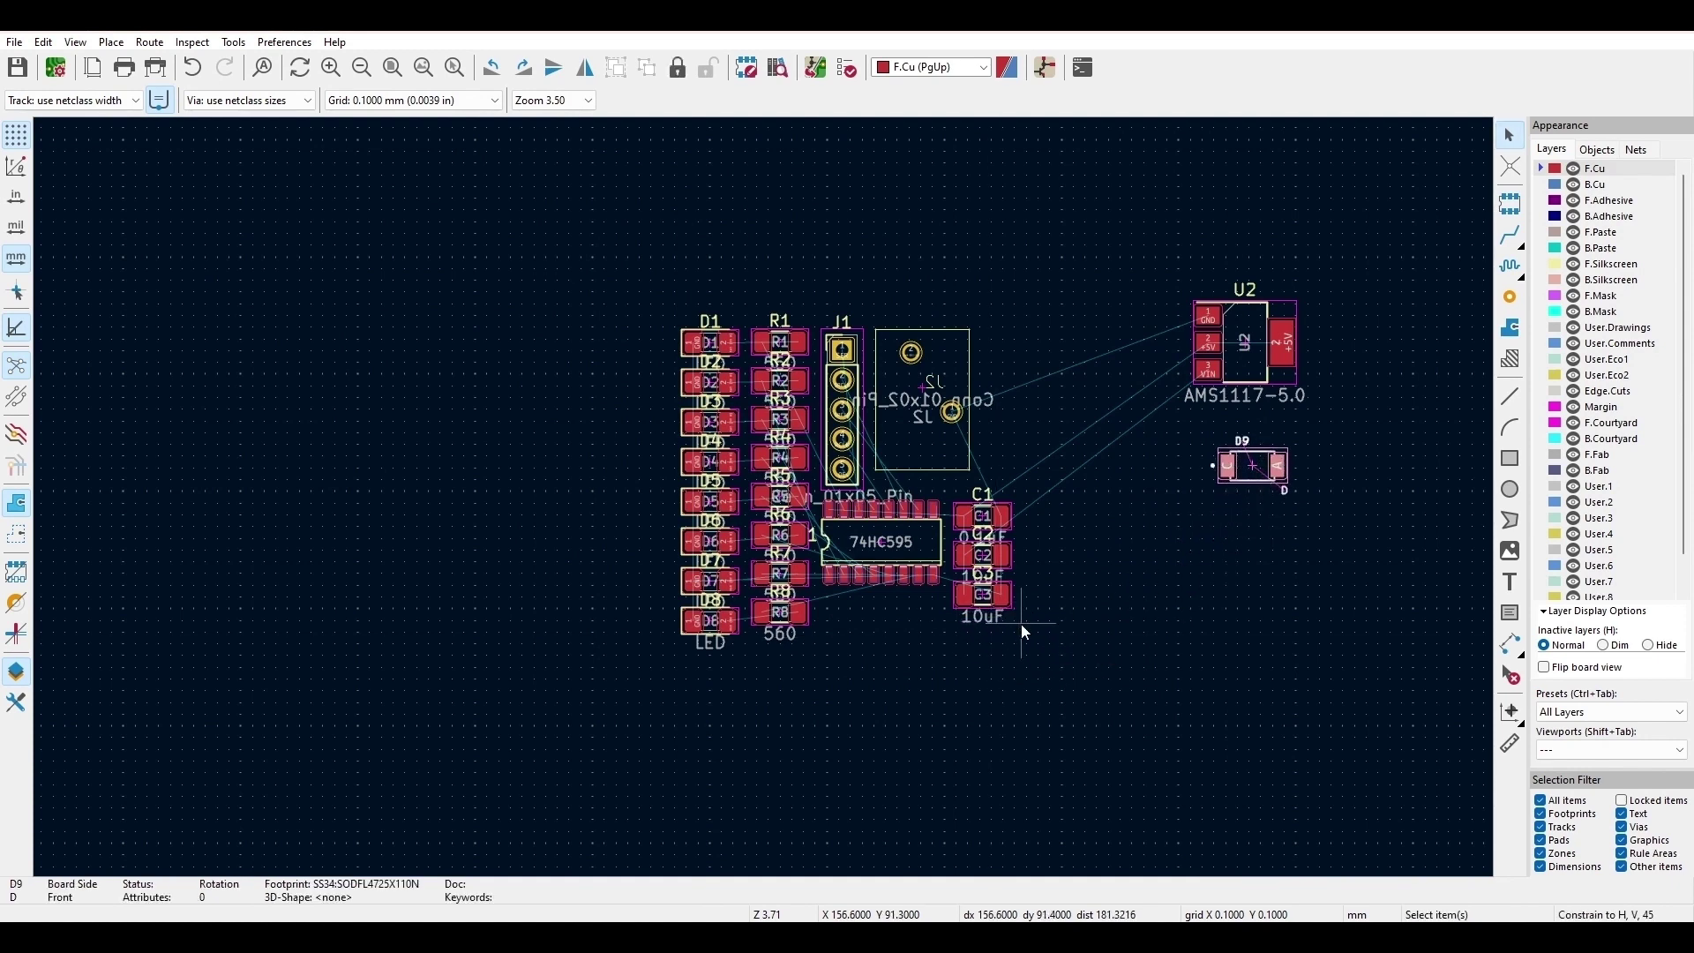
{"action": "left_click_drag", "start_coordinate": [1021, 624], "coordinate": [1091, 178]}
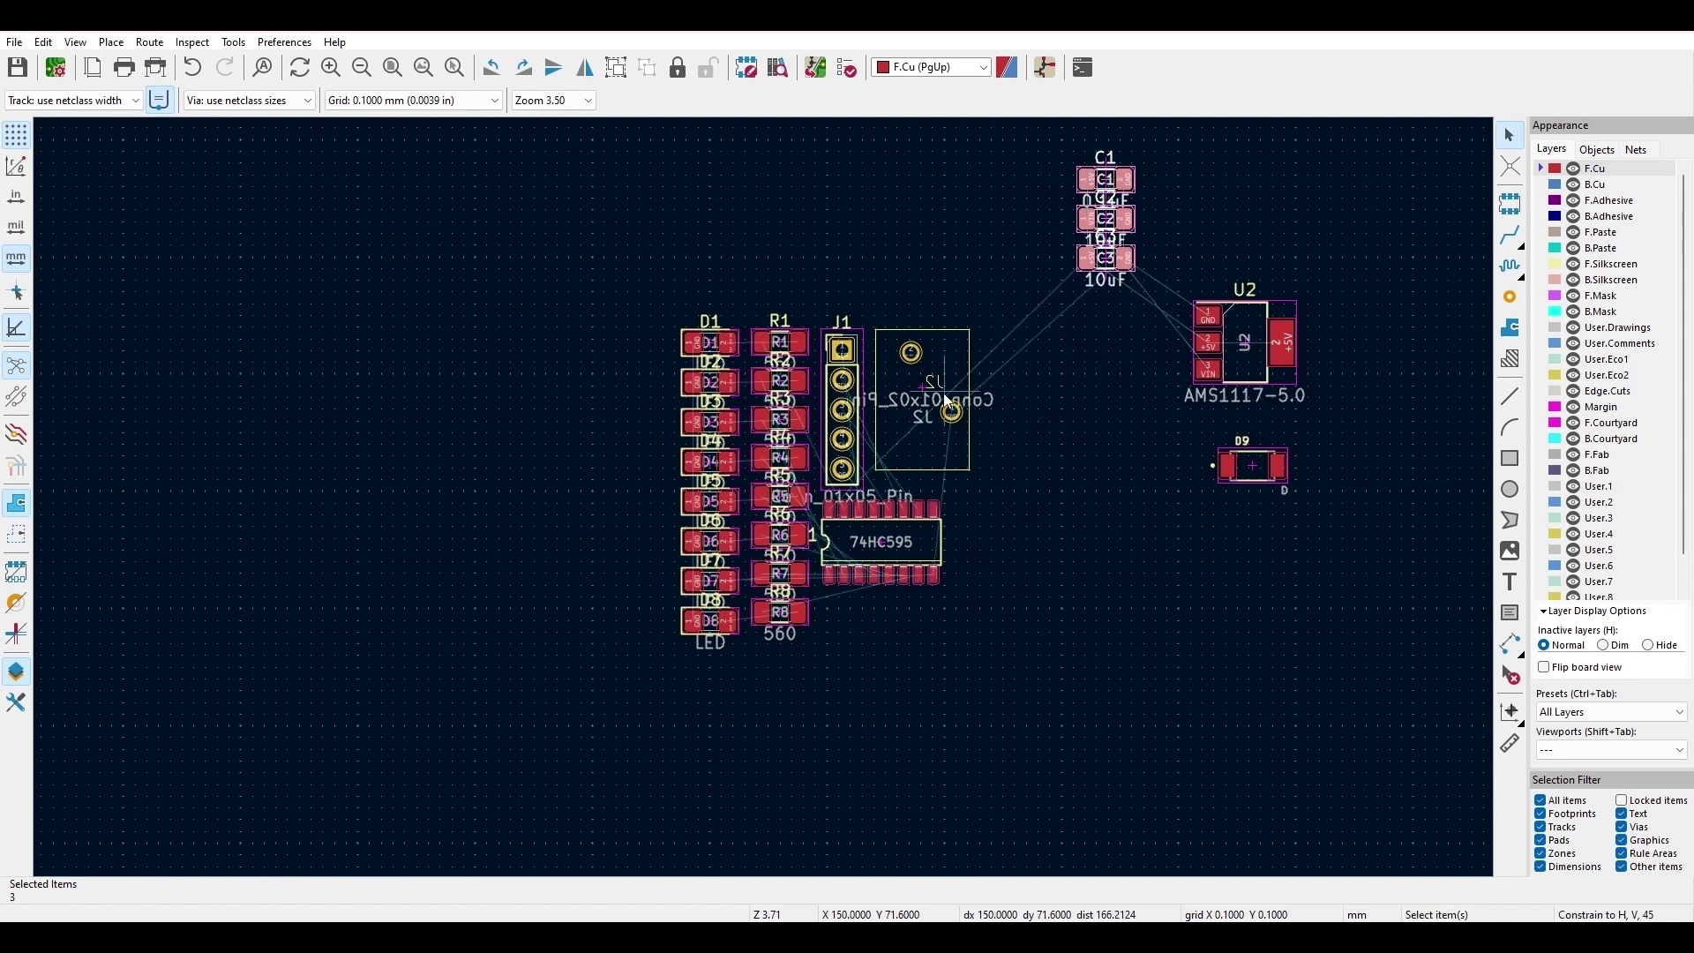
Step: Move the two-pin connector J2 above the footprint cluster and the five-pin header J1 to the right of U2
{"action": "left_click", "coordinate": [949, 402]}
{"action": "left_click_drag", "start_coordinate": [948, 401], "coordinate": [926, 176]}
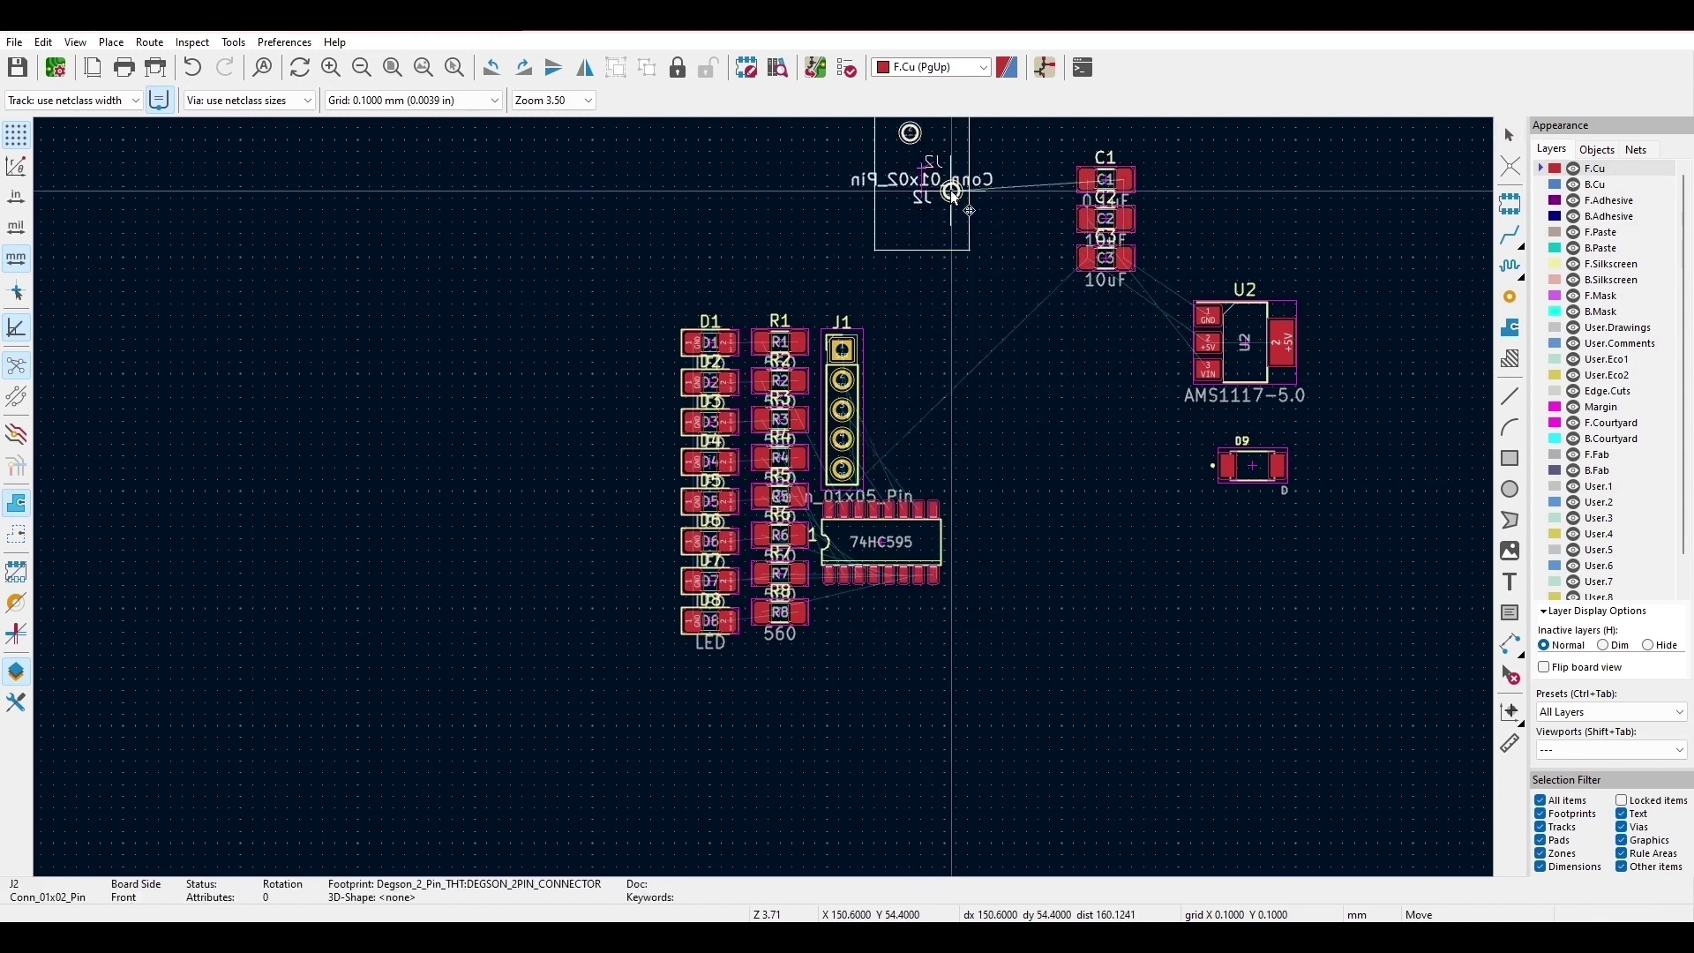
{"action": "left_click_drag", "start_coordinate": [844, 381], "coordinate": [1391, 318]}
{"action": "scroll", "coordinate": [1033, 401], "scroll_direction": "down", "scroll_amount": 1}
{"action": "scroll", "coordinate": [763, 497], "scroll_direction": "up", "scroll_amount": 1}
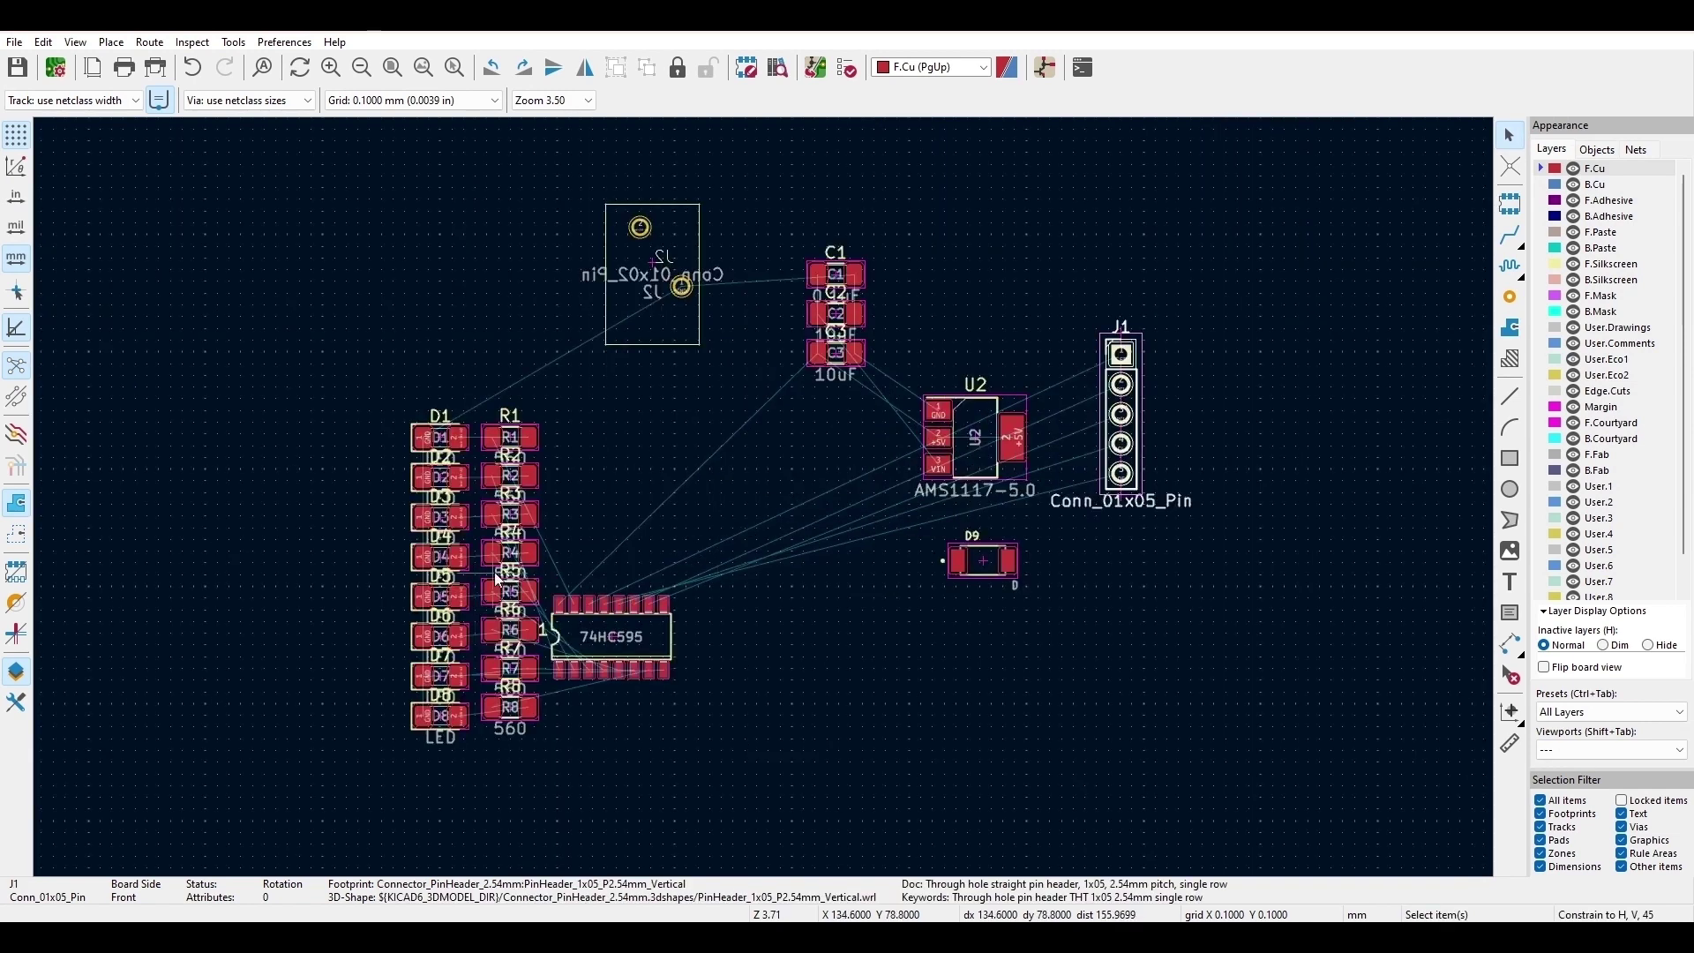
Step: Move the 74HC595 footprint U1 into the free space between the resistor column and U2
{"action": "left_click_drag", "start_coordinate": [609, 676], "coordinate": [771, 556]}
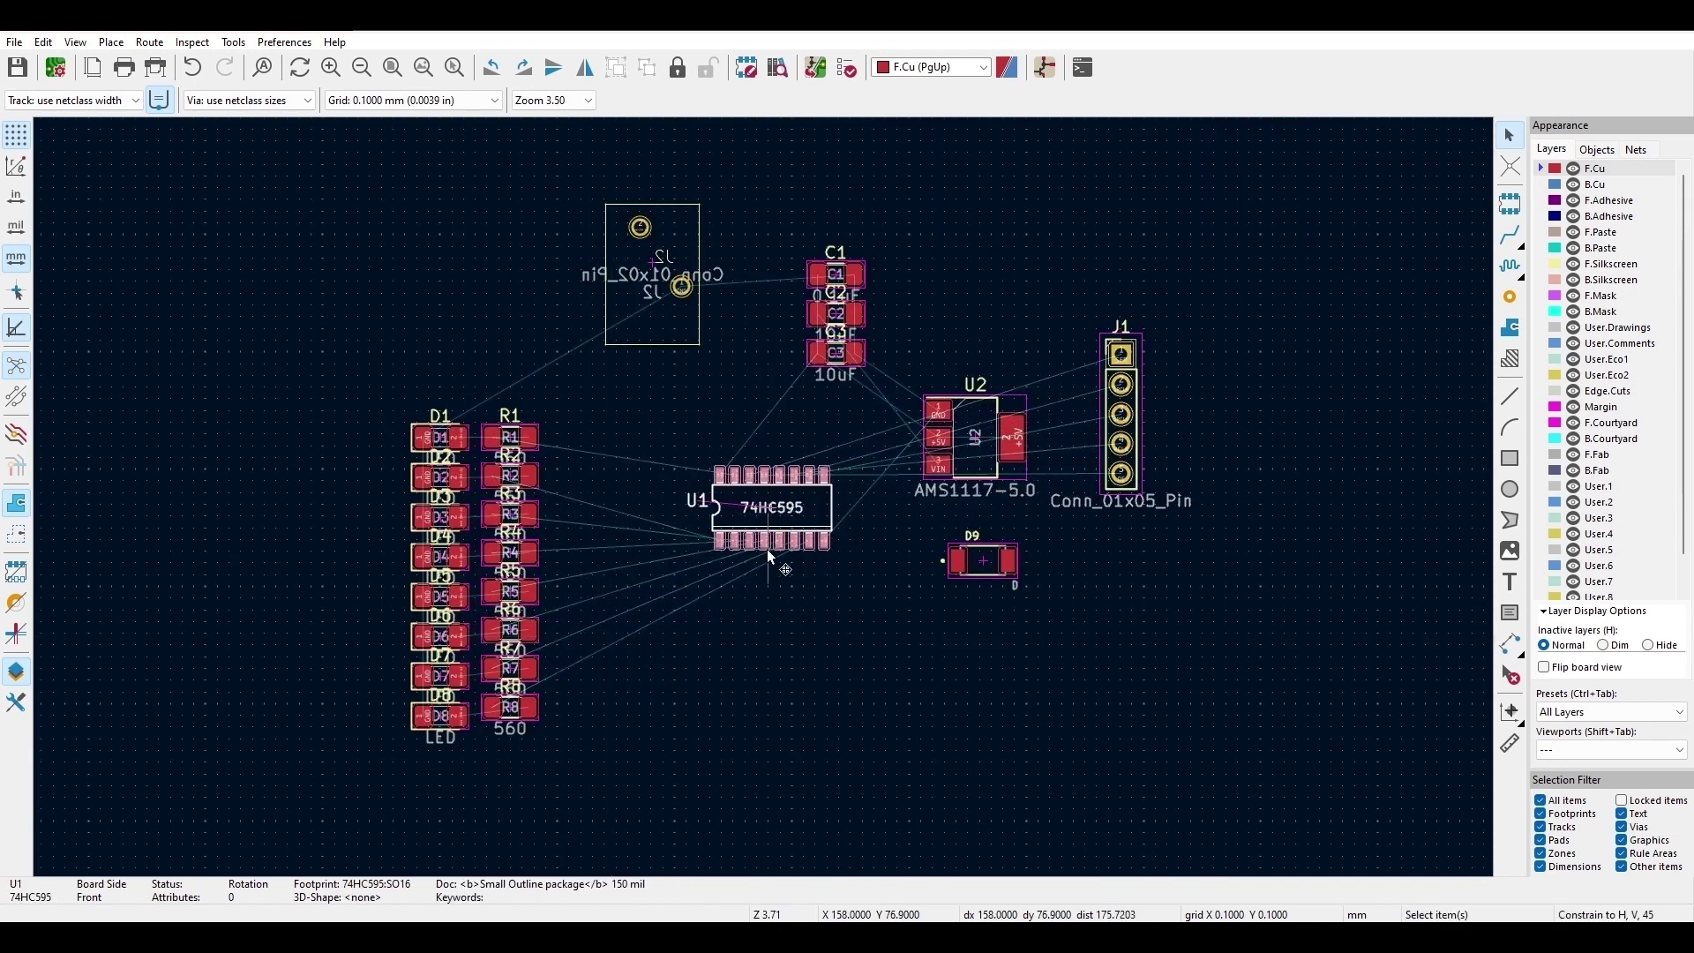
{"action": "scroll", "coordinate": [757, 494], "scroll_direction": "up", "scroll_amount": 2}
{"action": "scroll", "coordinate": [760, 561], "scroll_direction": "down", "scroll_amount": 1}
{"action": "left_click", "coordinate": [761, 602]}
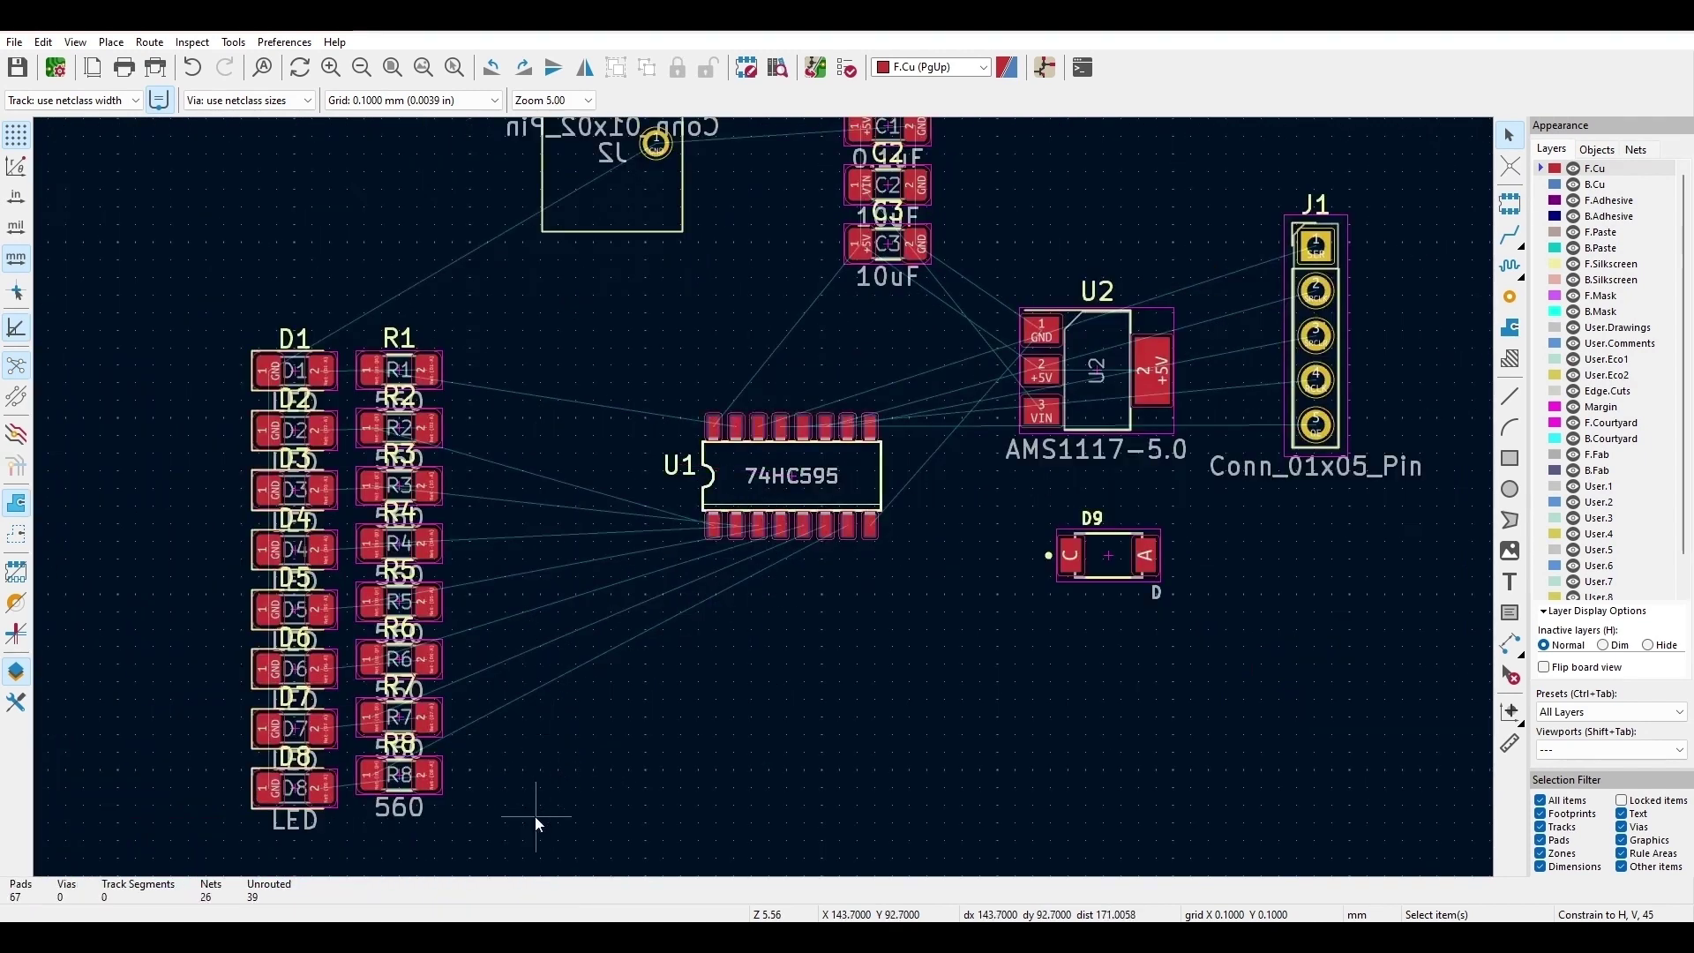
{"action": "left_click_drag", "start_coordinate": [536, 825], "coordinate": [147, 273]}
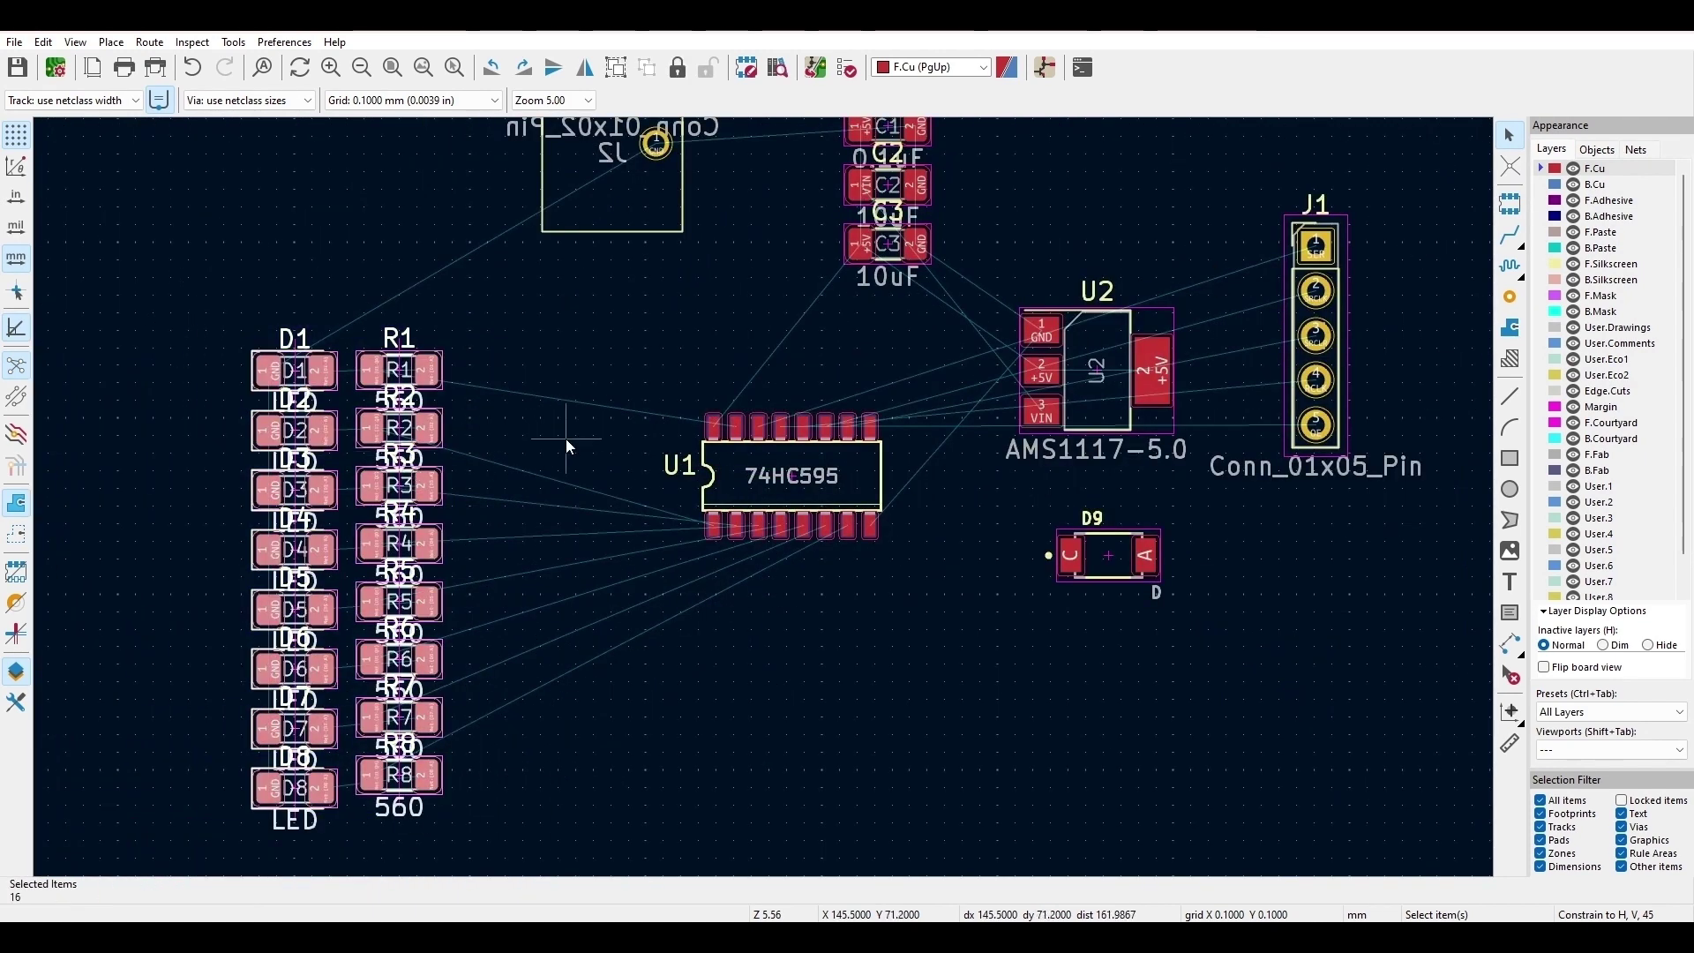
{"action": "left_click", "coordinate": [566, 446]}
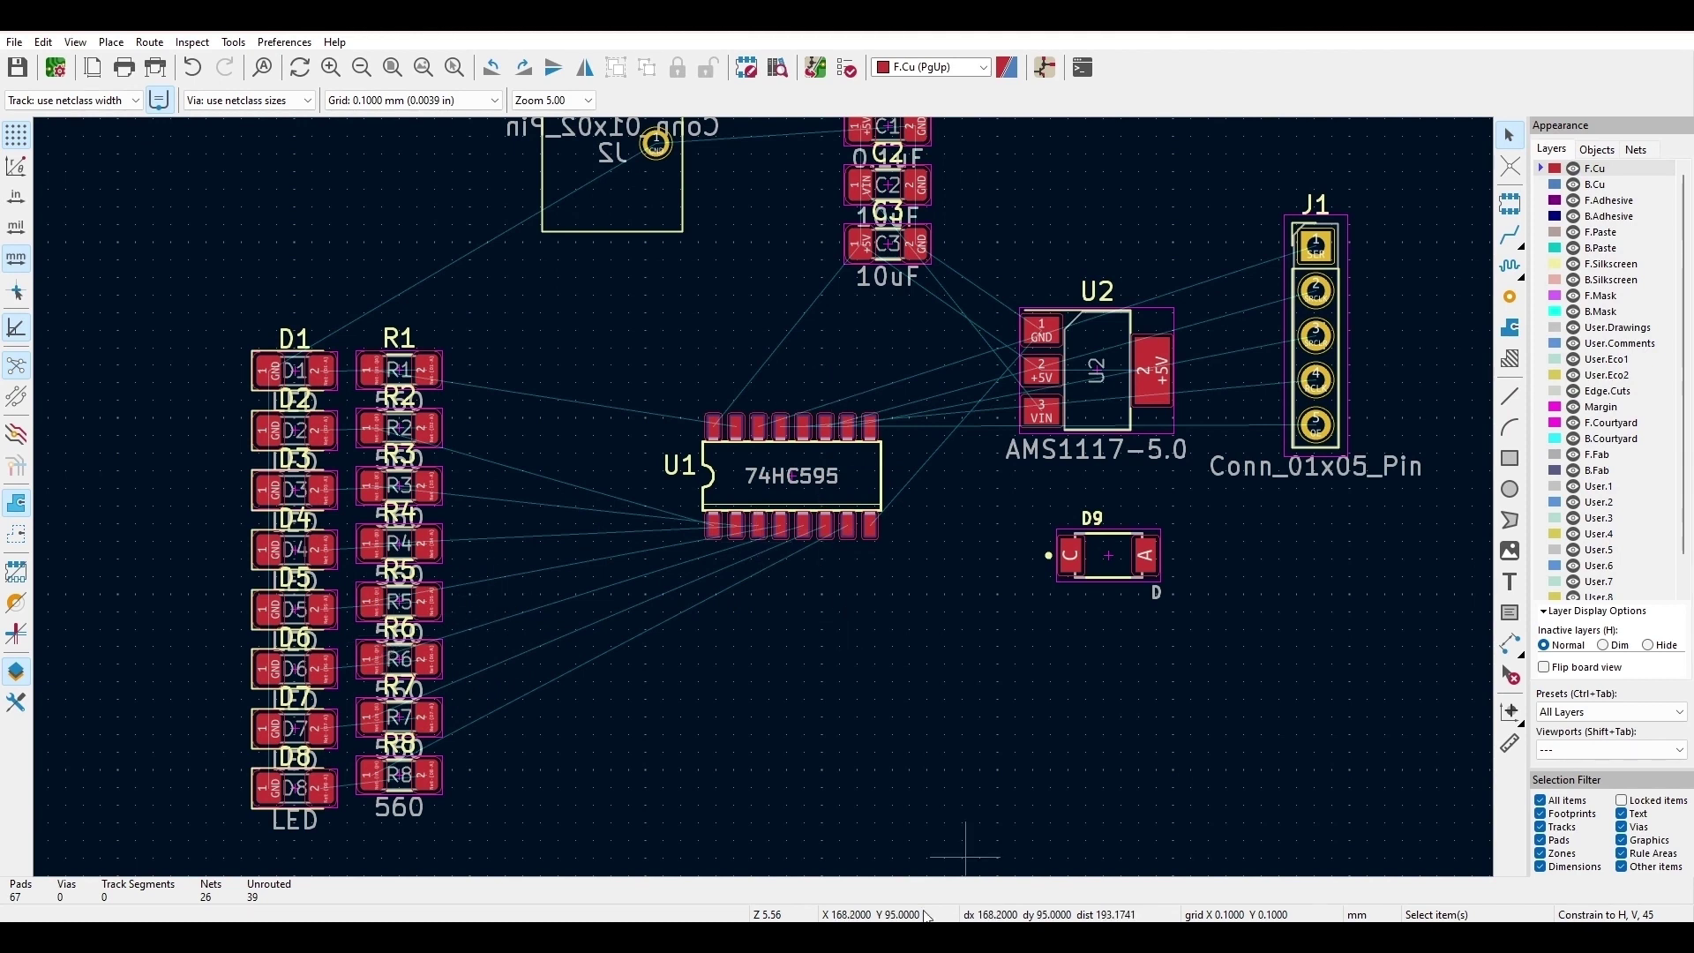
Step: In the Schematic Editor, add a text box about 31 by 20.5 mm below the LEDs reading "560 ohm resistors are for limiting current"
{"action": "mouse_move", "coordinate": [924, 938]}
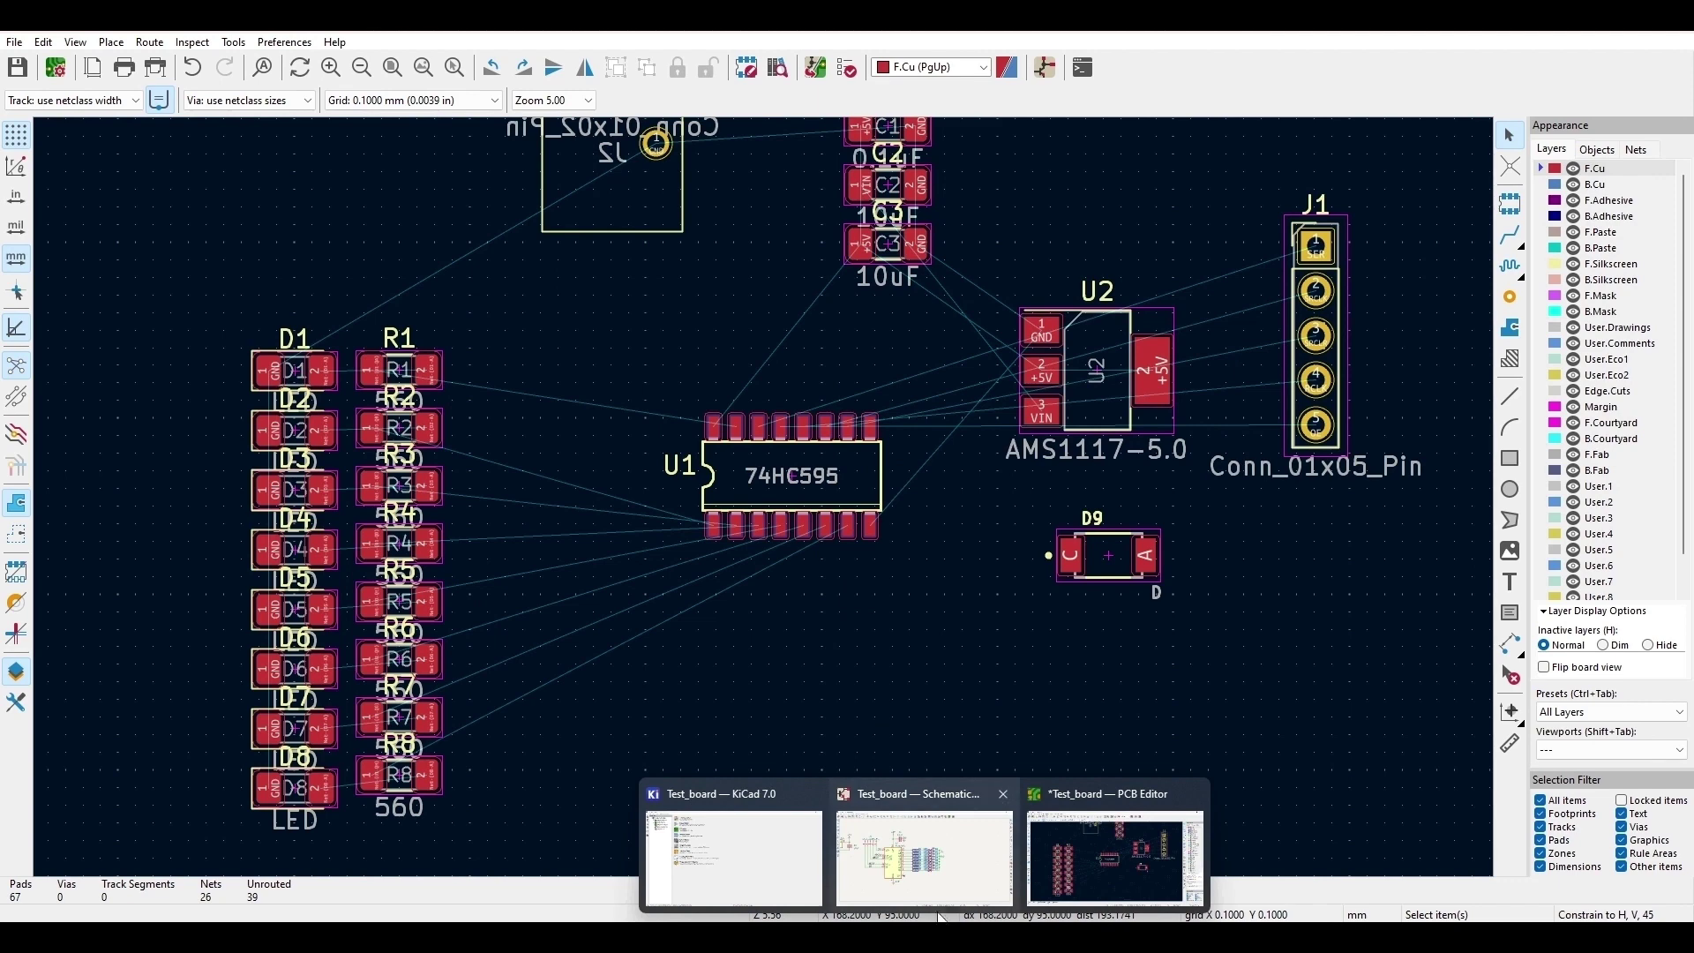
{"action": "left_click", "coordinate": [950, 896]}
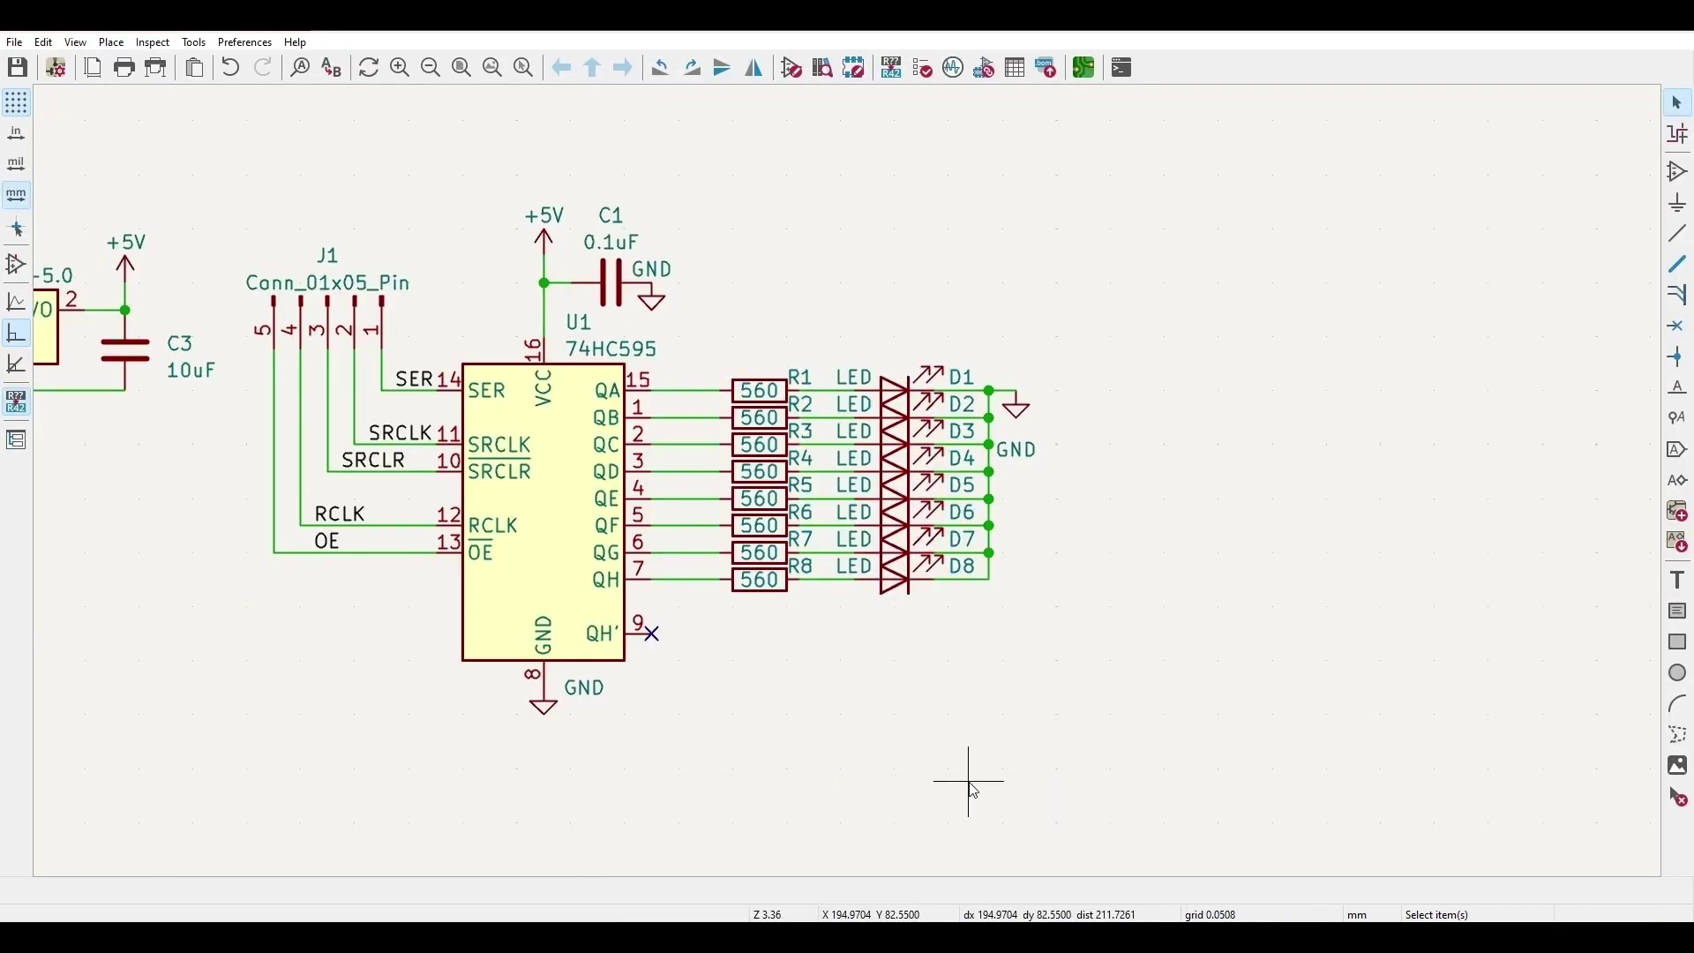
{"action": "scroll", "coordinate": [971, 785], "scroll_direction": "down", "scroll_amount": 3}
{"action": "scroll", "coordinate": [851, 489], "scroll_direction": "up", "scroll_amount": 2}
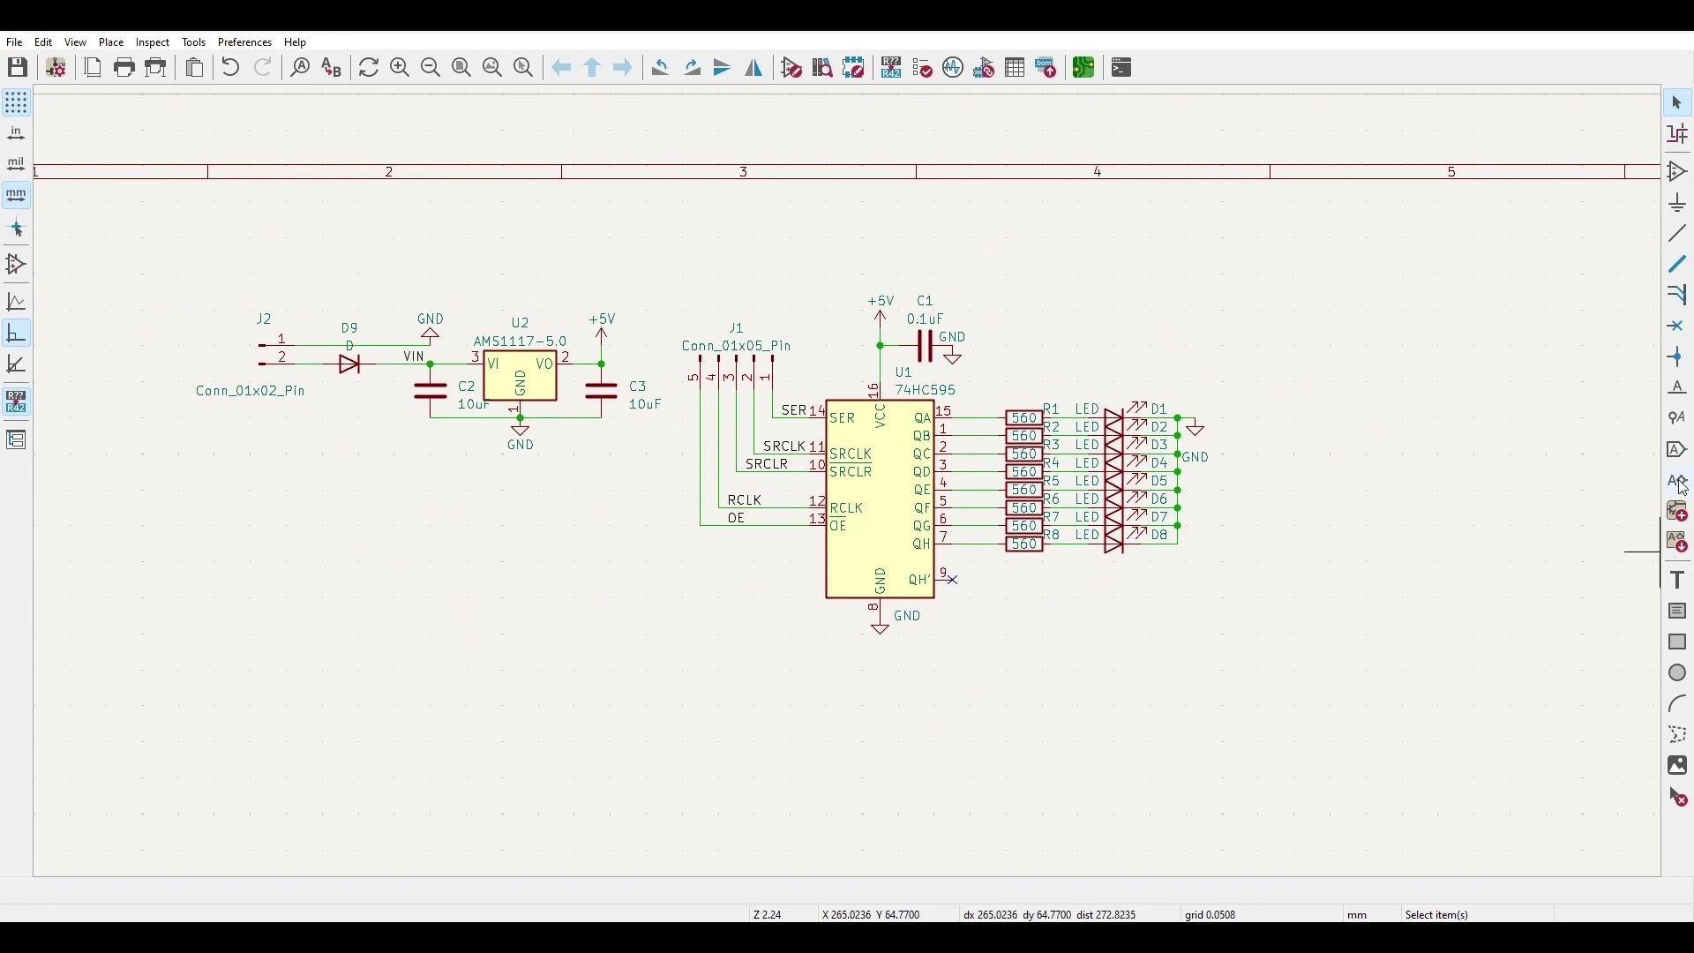
{"action": "left_click", "coordinate": [1678, 613]}
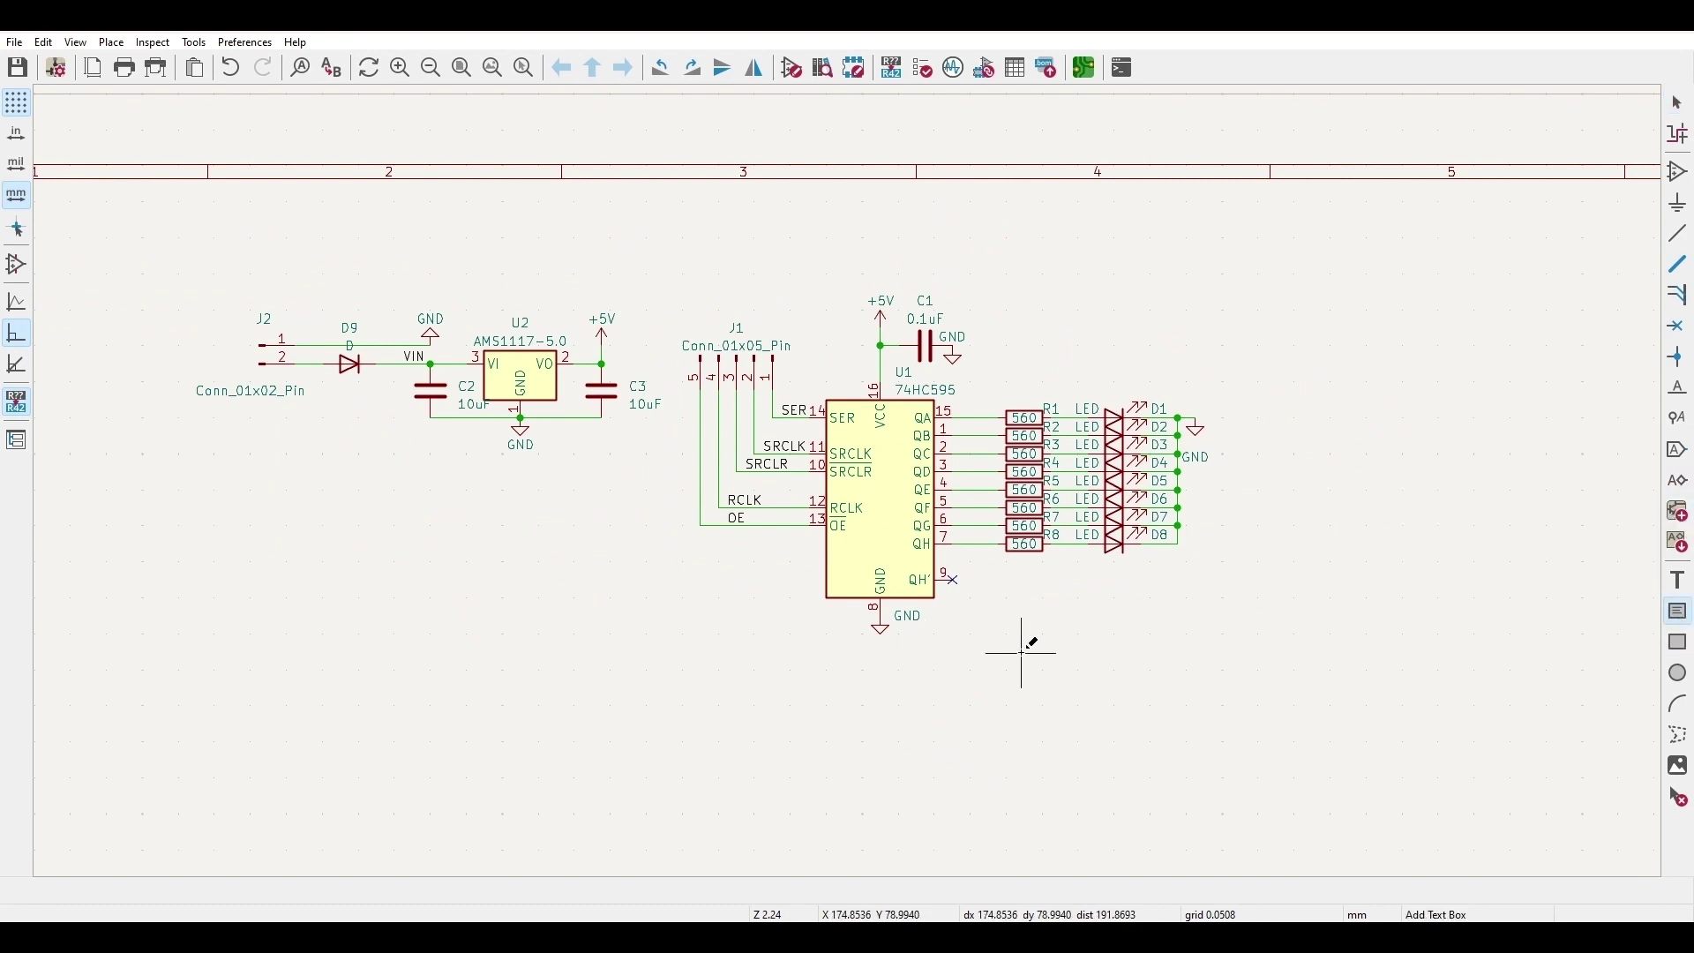
{"action": "left_click", "coordinate": [1011, 601]}
{"action": "left_click", "coordinate": [1253, 779]}
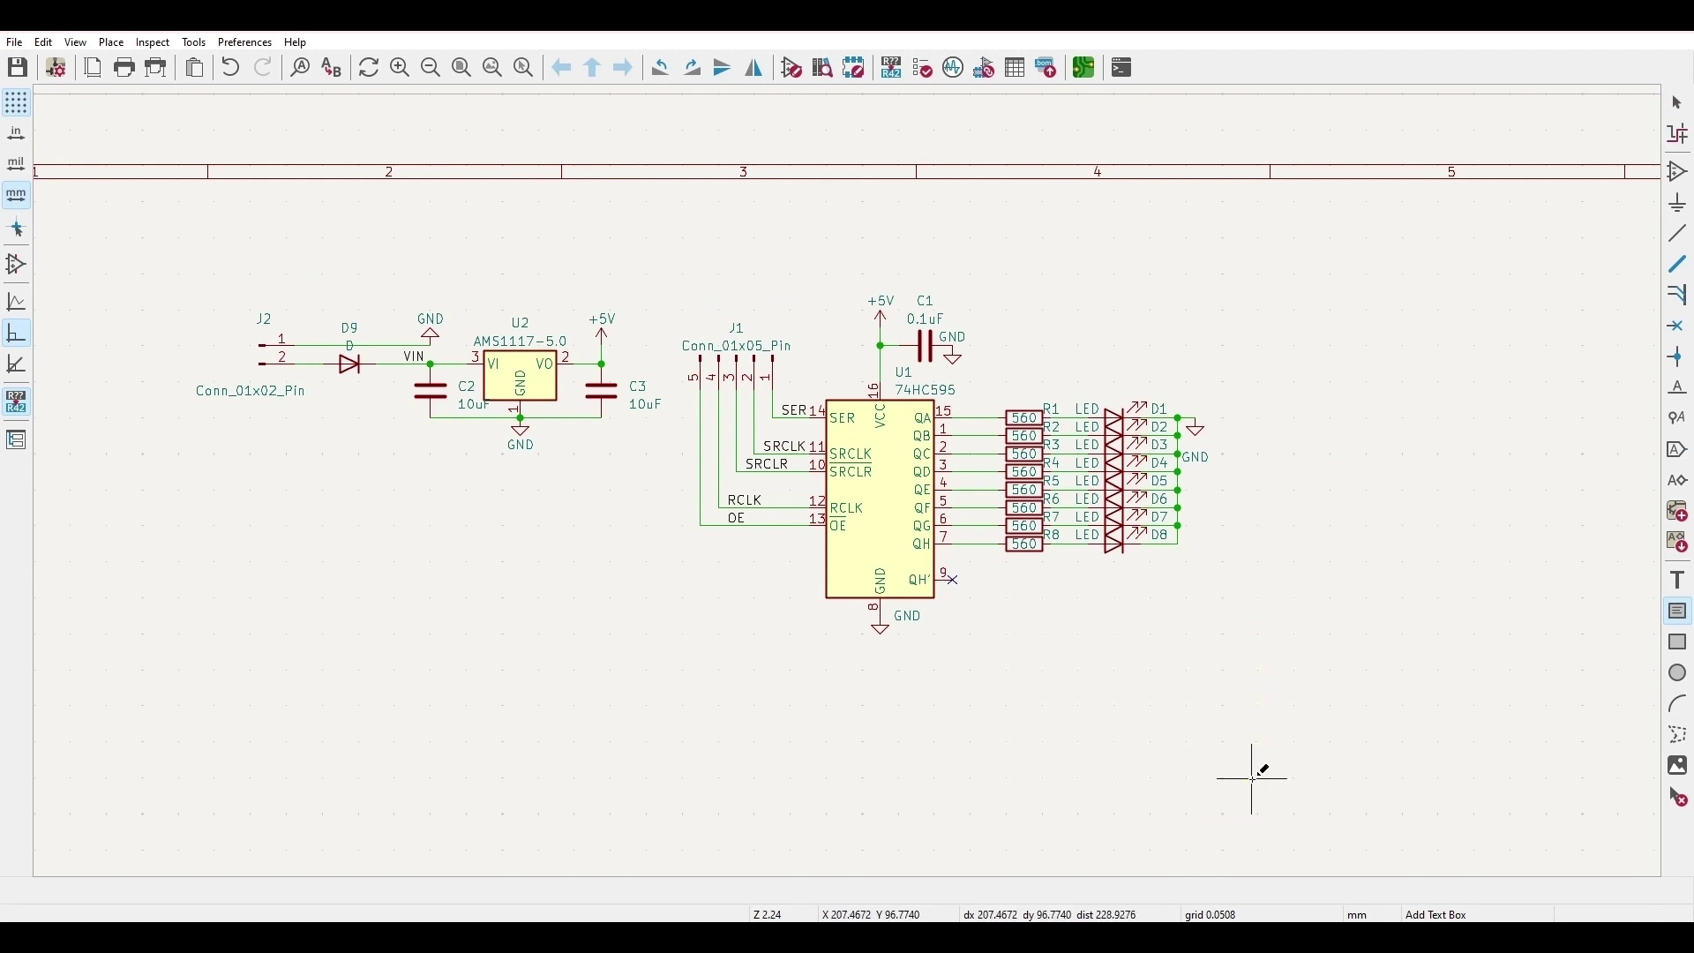
{"action": "left_click", "coordinate": [1081, 631]}
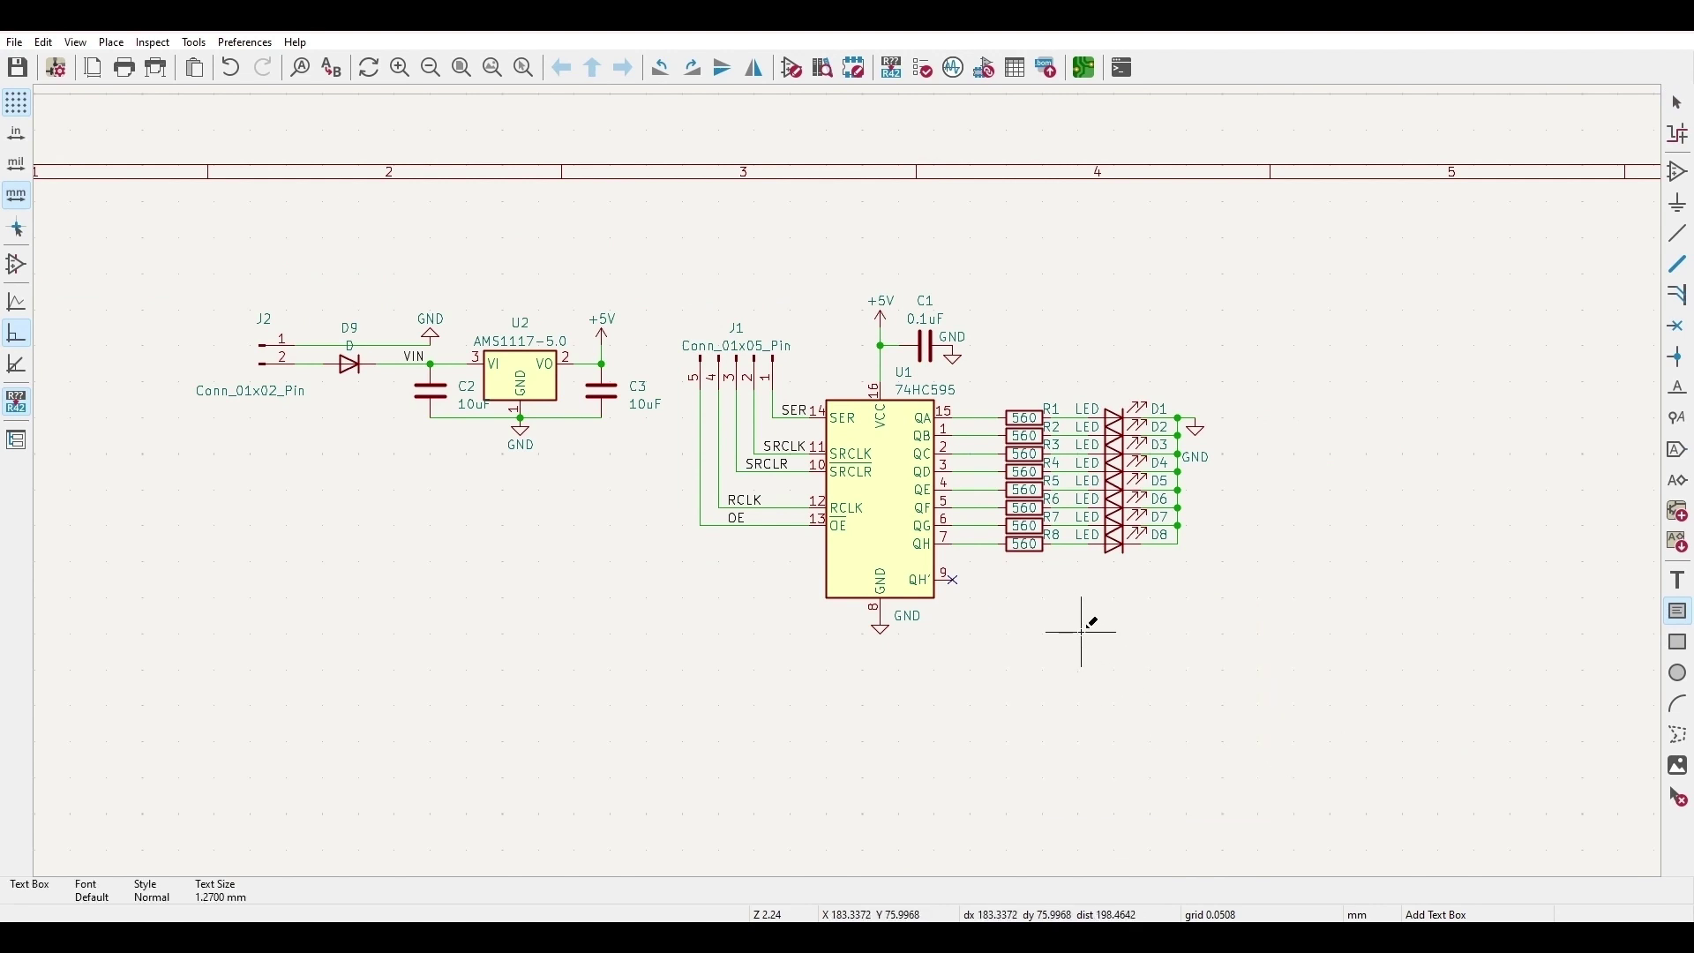
{"action": "left_click", "coordinate": [1304, 777]}
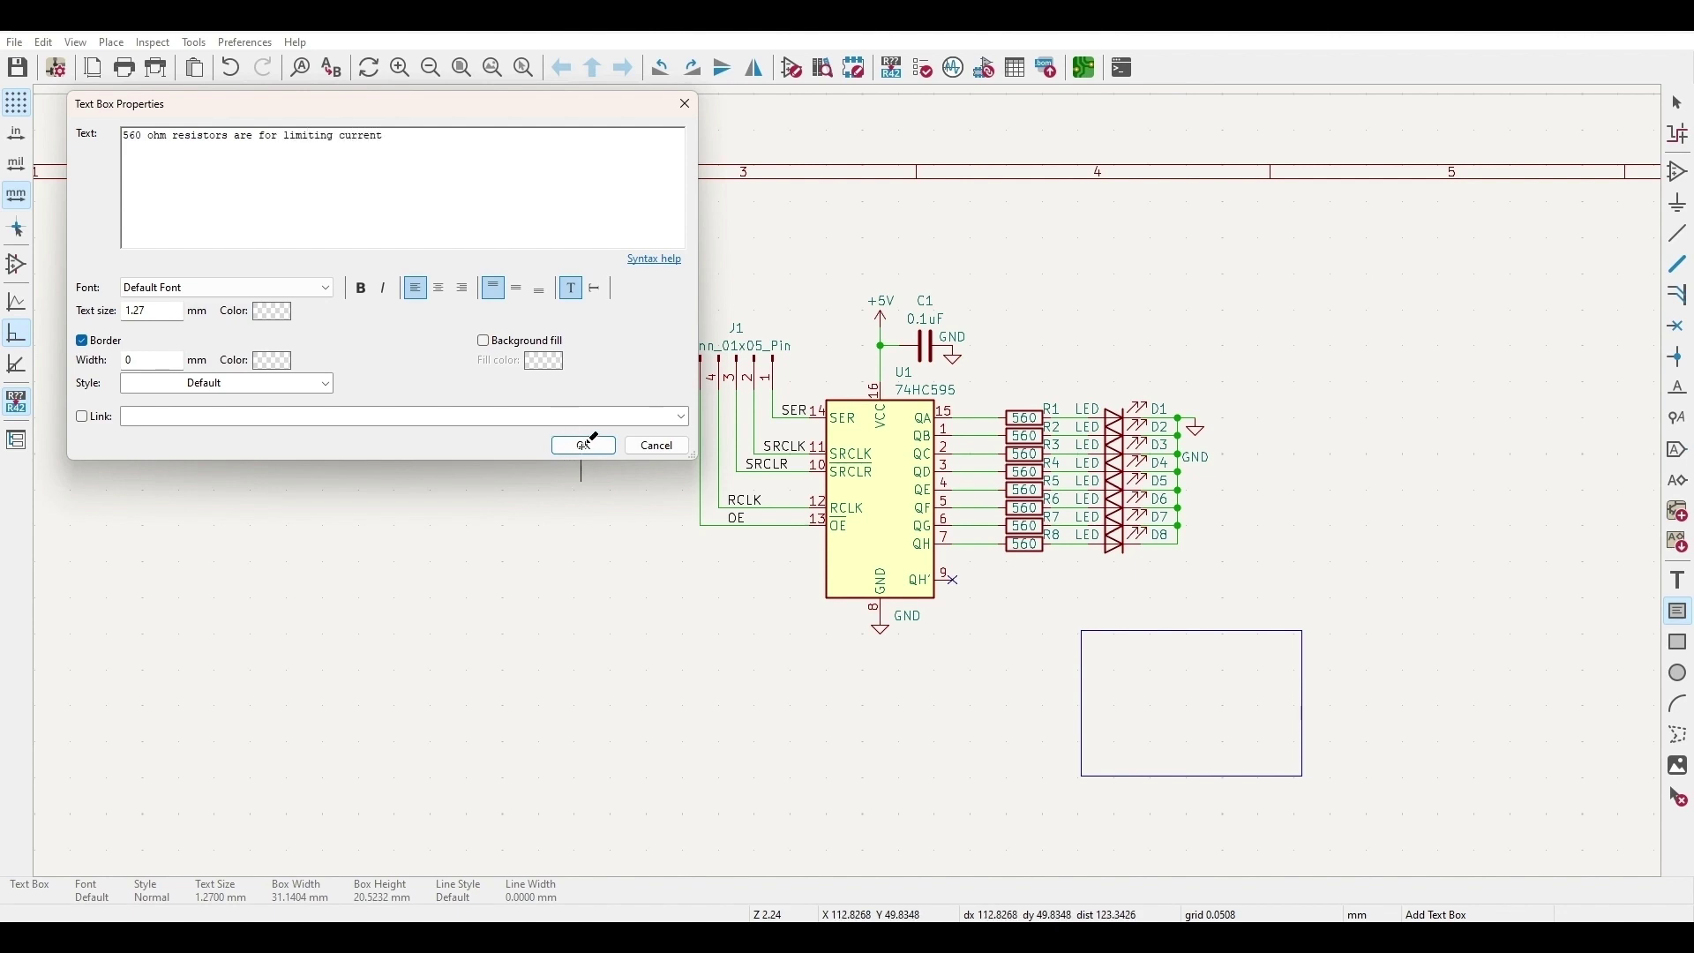
{"action": "left_click", "coordinate": [582, 445]}
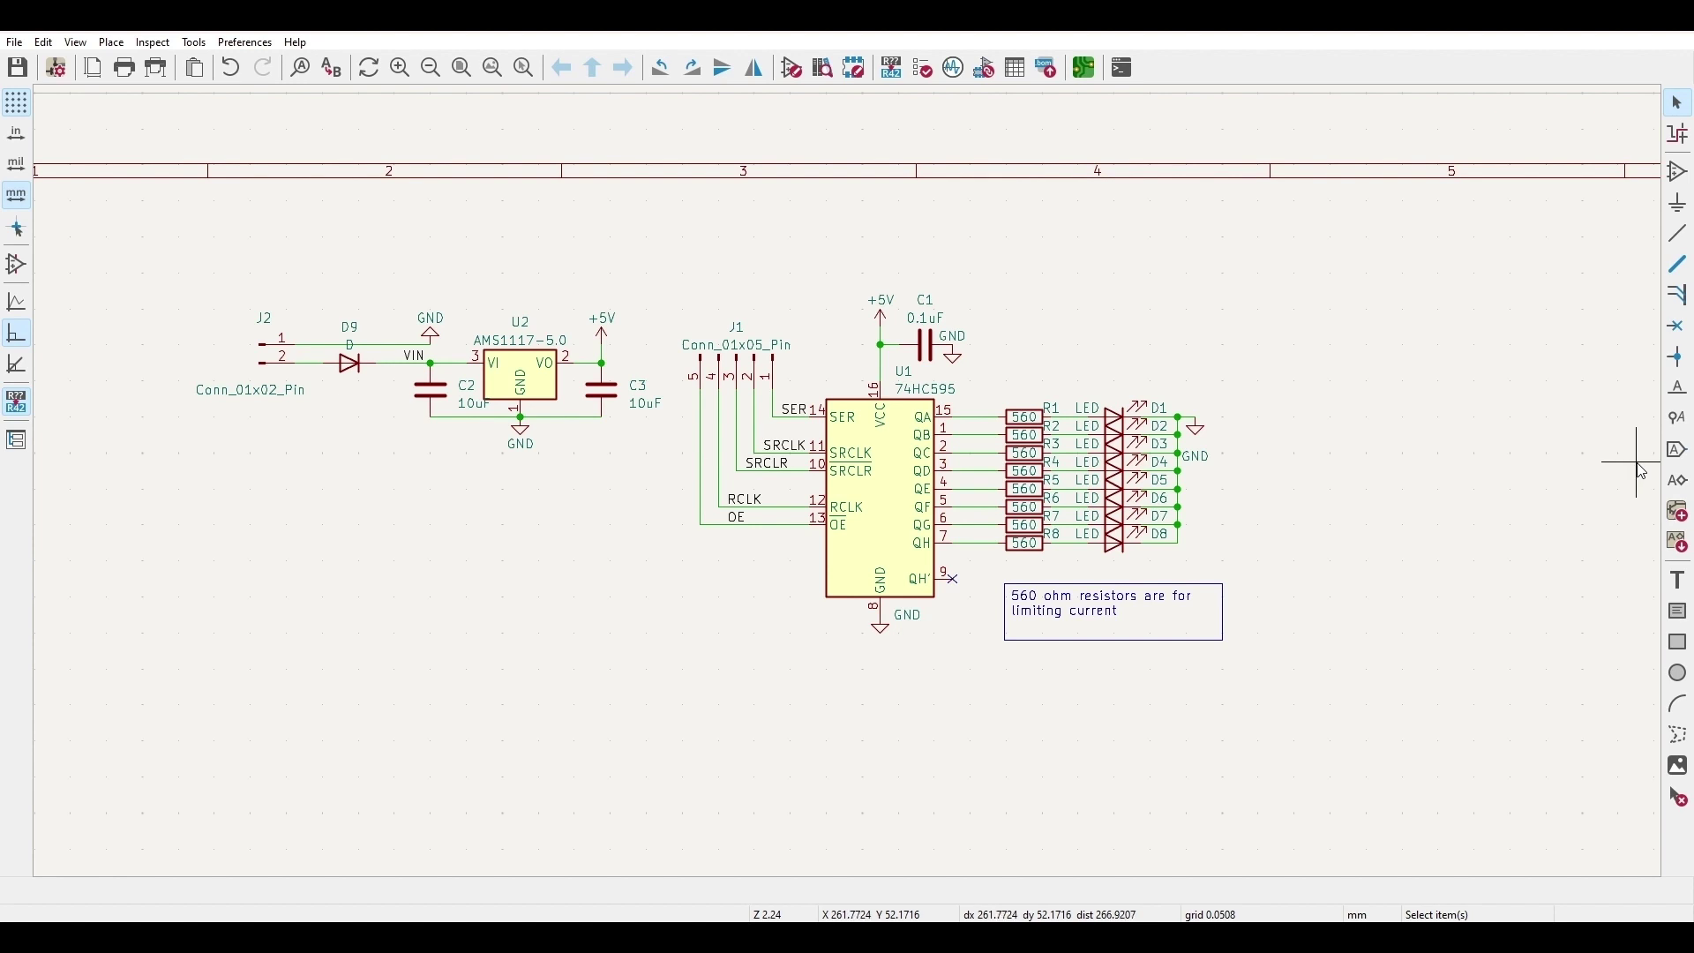
{"action": "scroll", "coordinate": [1267, 511], "scroll_direction": "down", "scroll_amount": 3}
{"action": "scroll", "coordinate": [855, 480], "scroll_direction": "up", "scroll_amount": 2}
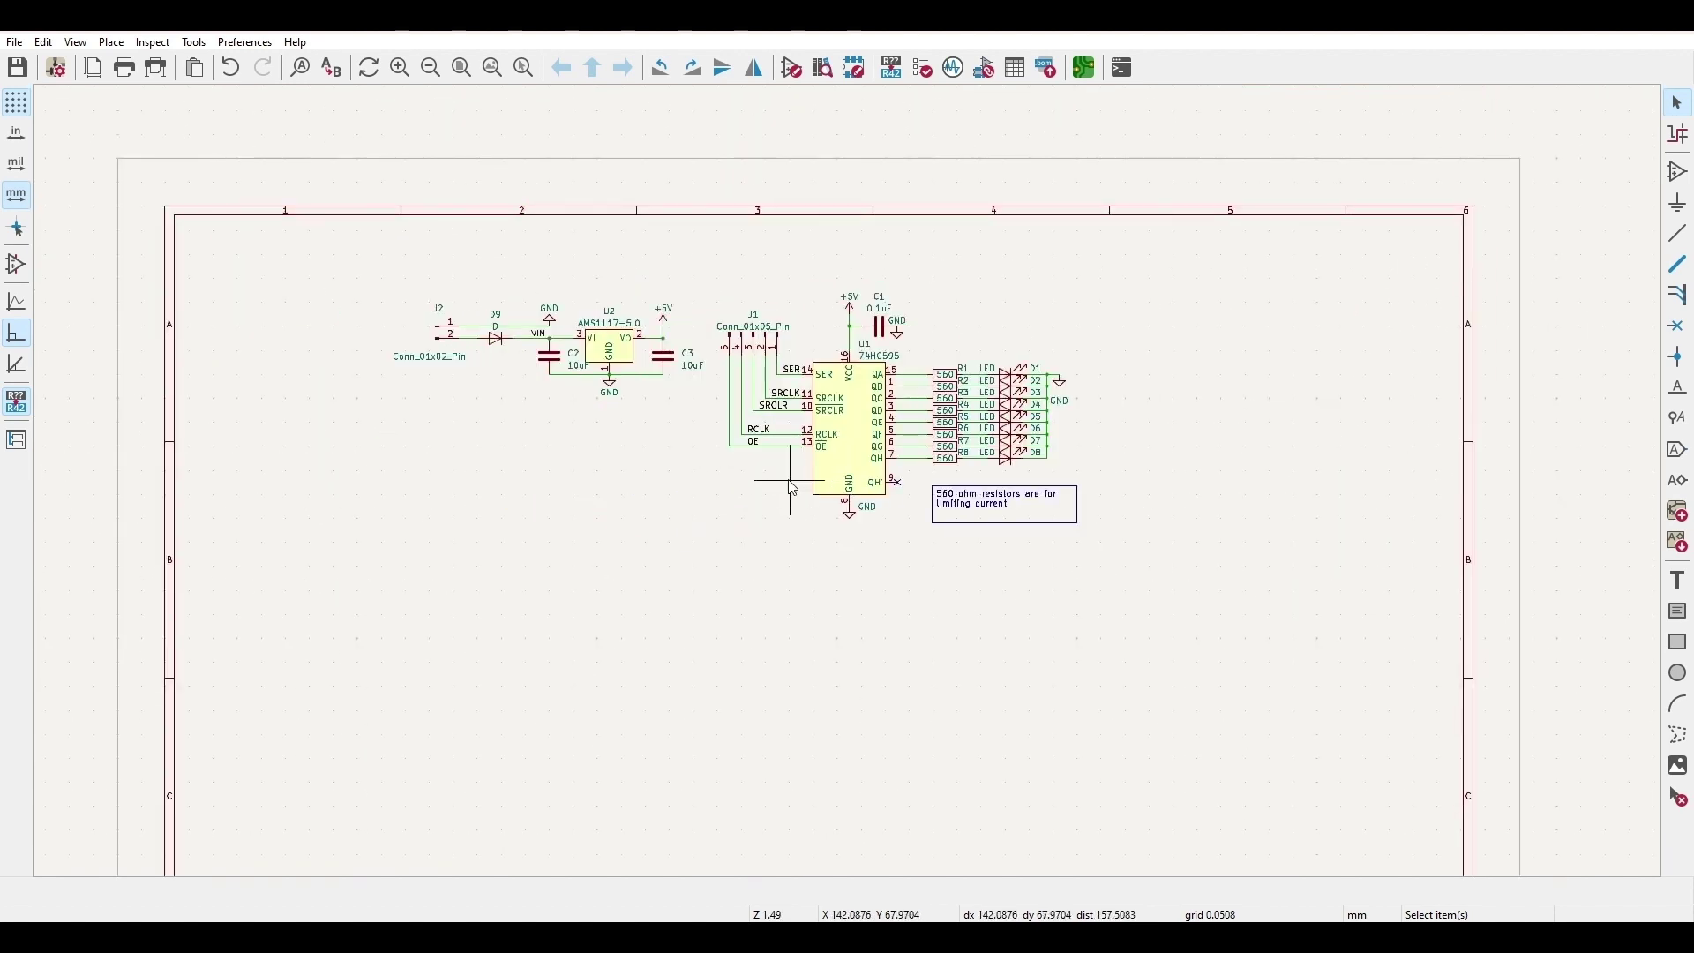
{"action": "scroll", "coordinate": [792, 487], "scroll_direction": "up", "scroll_amount": 2}
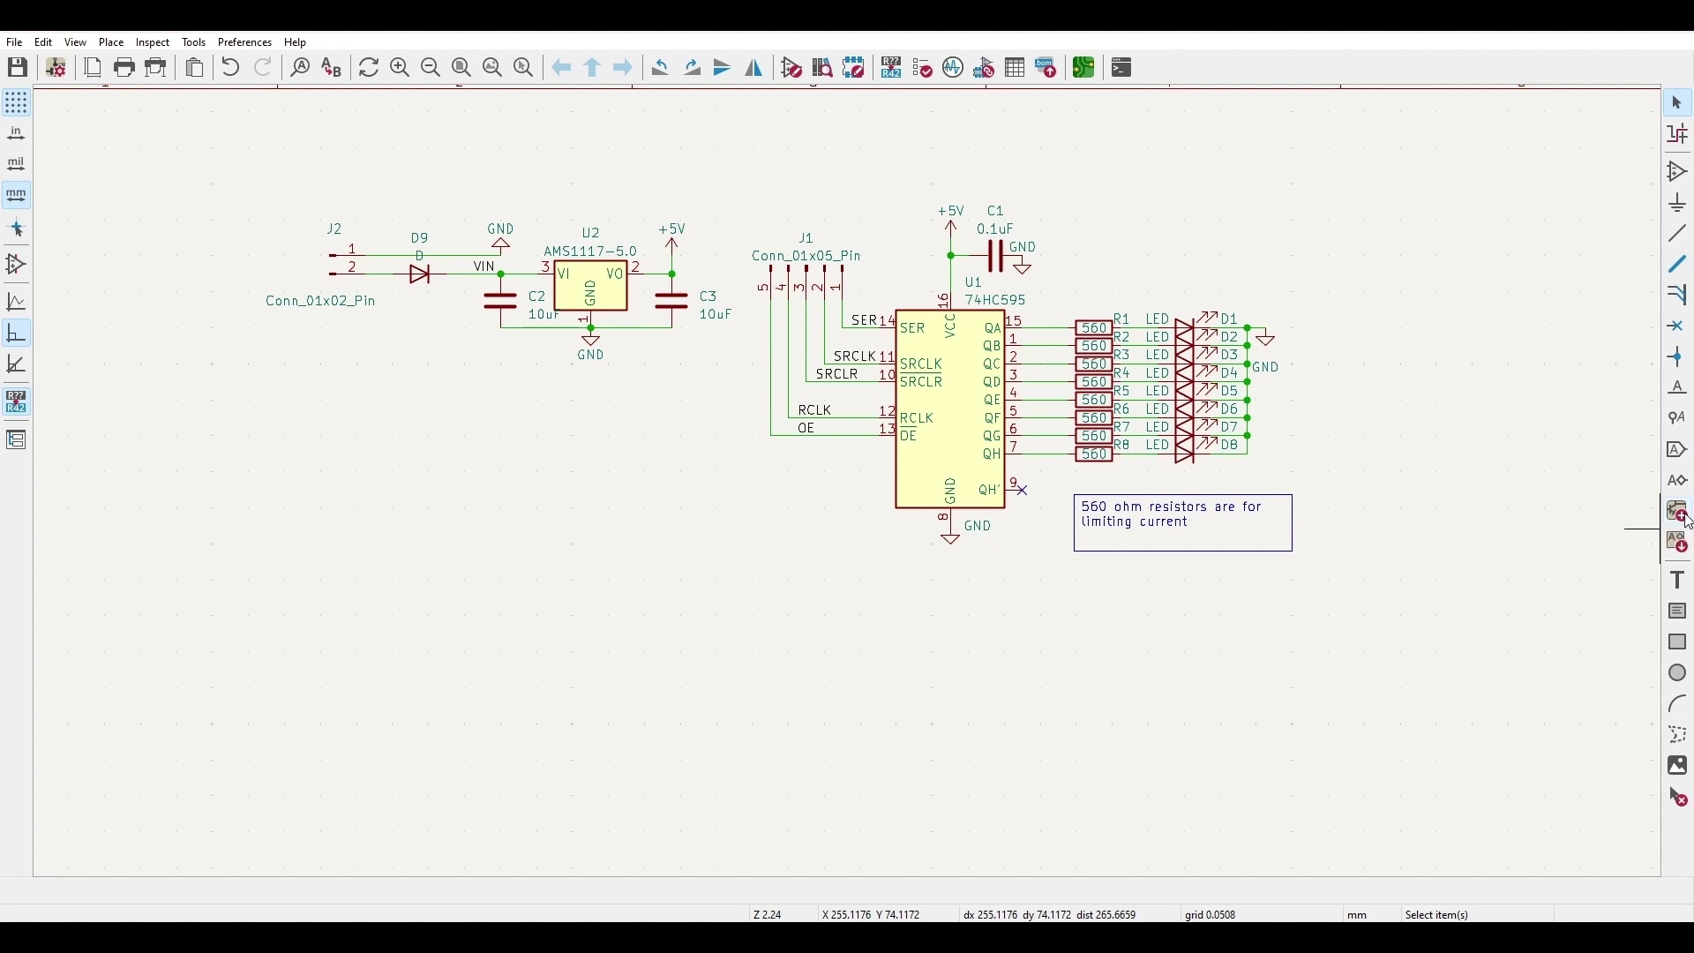
Step: Add a hierarchical sheet about 25 by 23 mm below the voltage regulator circuit and name it Power
{"action": "left_click", "coordinate": [1681, 513]}
{"action": "left_click", "coordinate": [352, 481]}
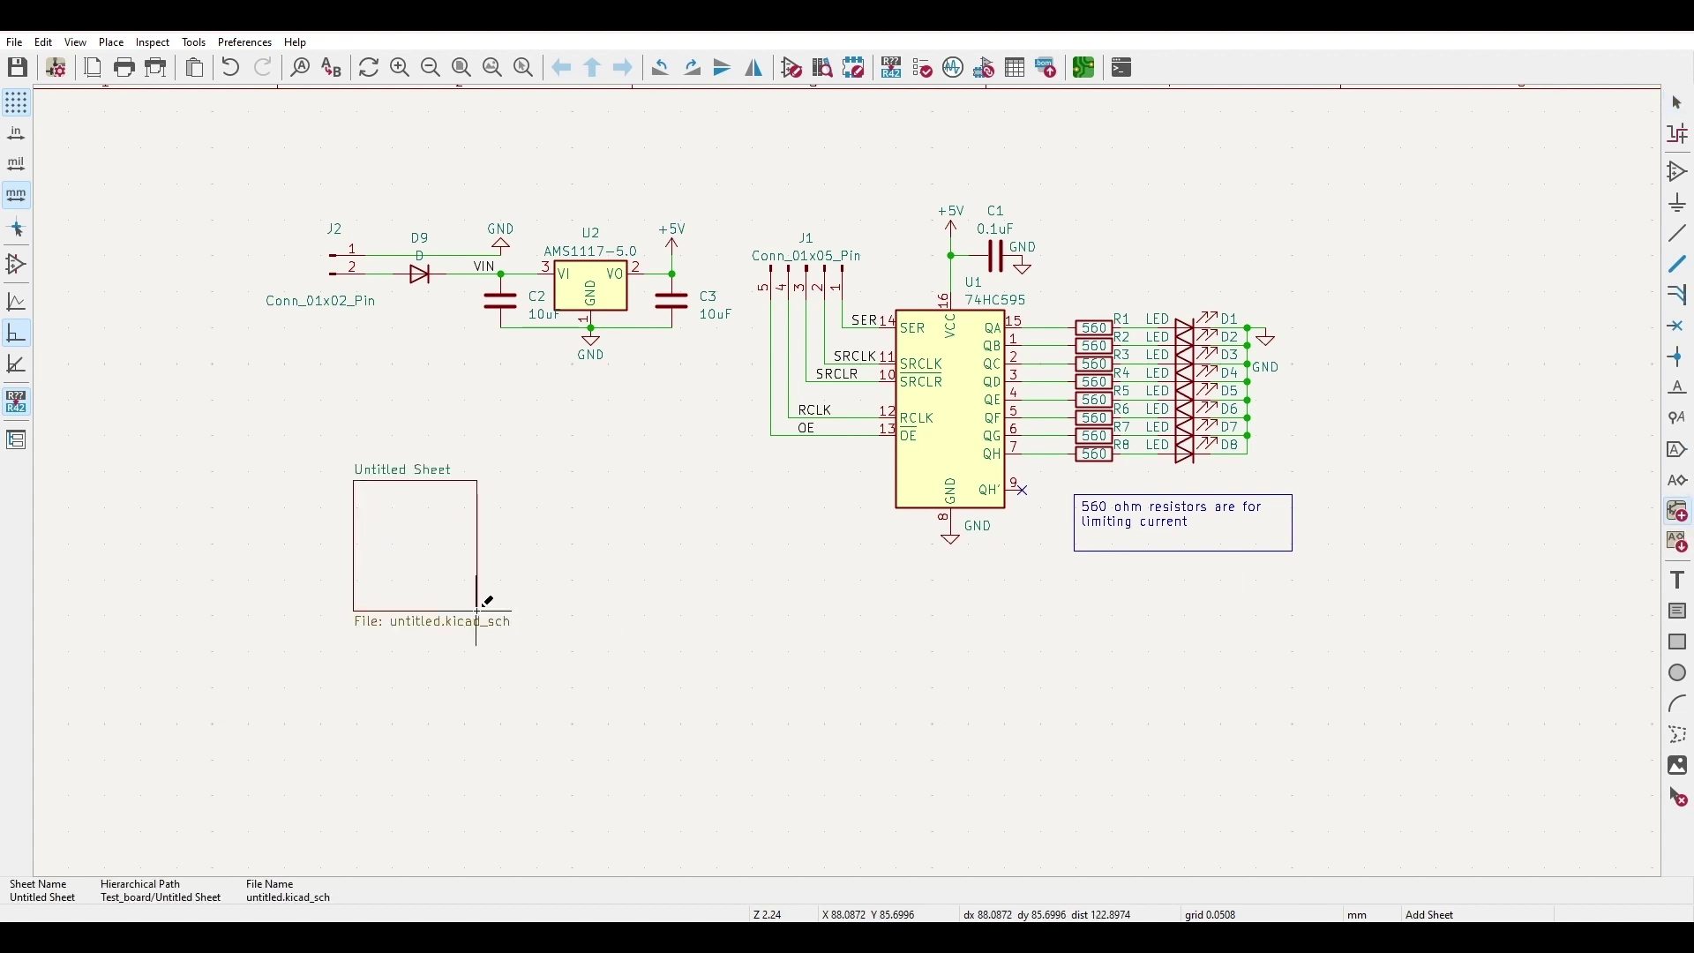
{"action": "left_click", "coordinate": [528, 644]}
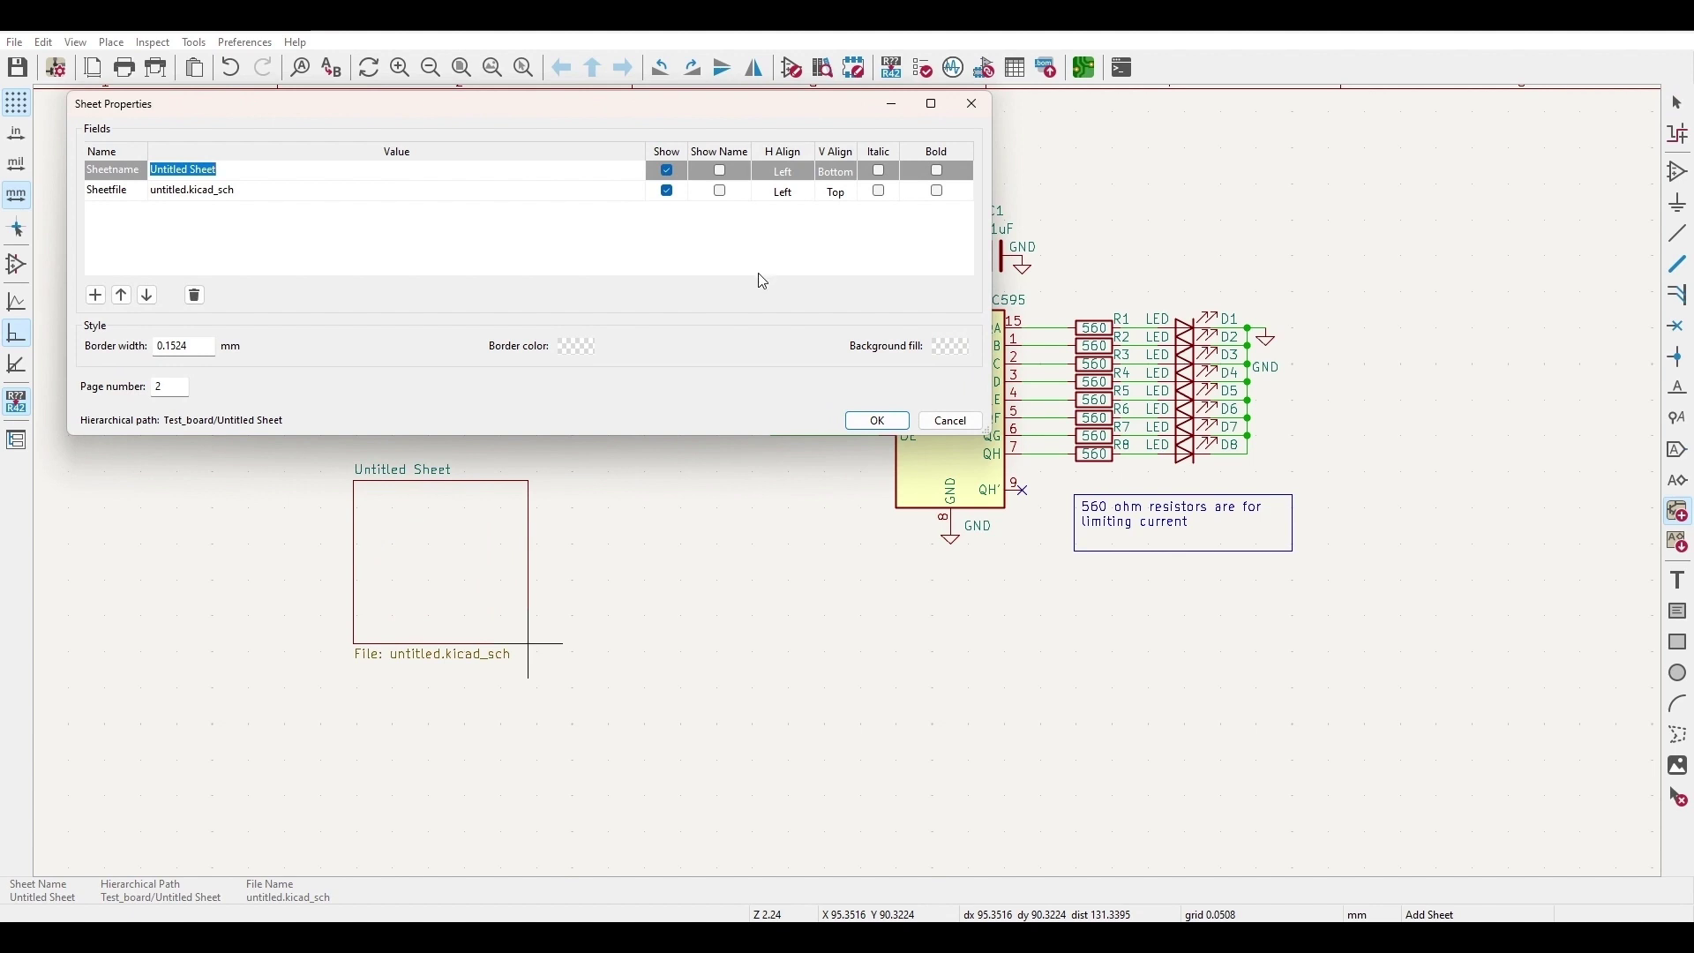
{"action": "key", "text": "BackSpace"}
{"action": "left_click", "coordinate": [877, 421]}
{"action": "right_click", "coordinate": [689, 513]}
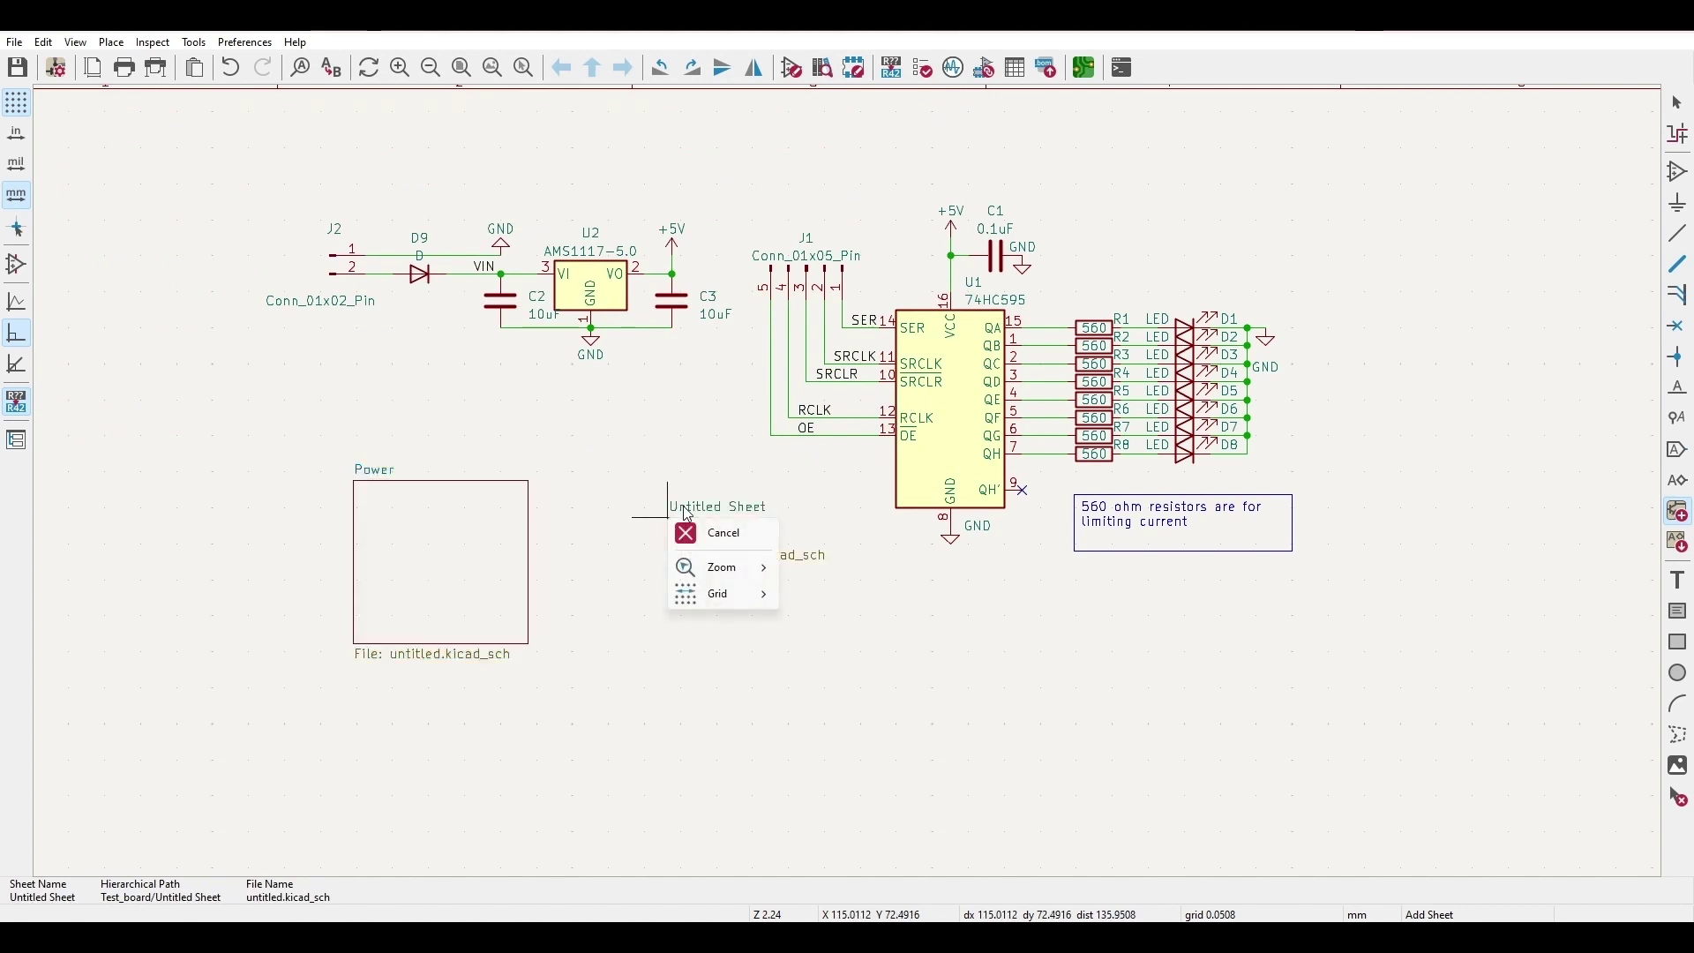
{"action": "left_click", "coordinate": [723, 533]}
{"action": "left_click", "coordinate": [1679, 103]}
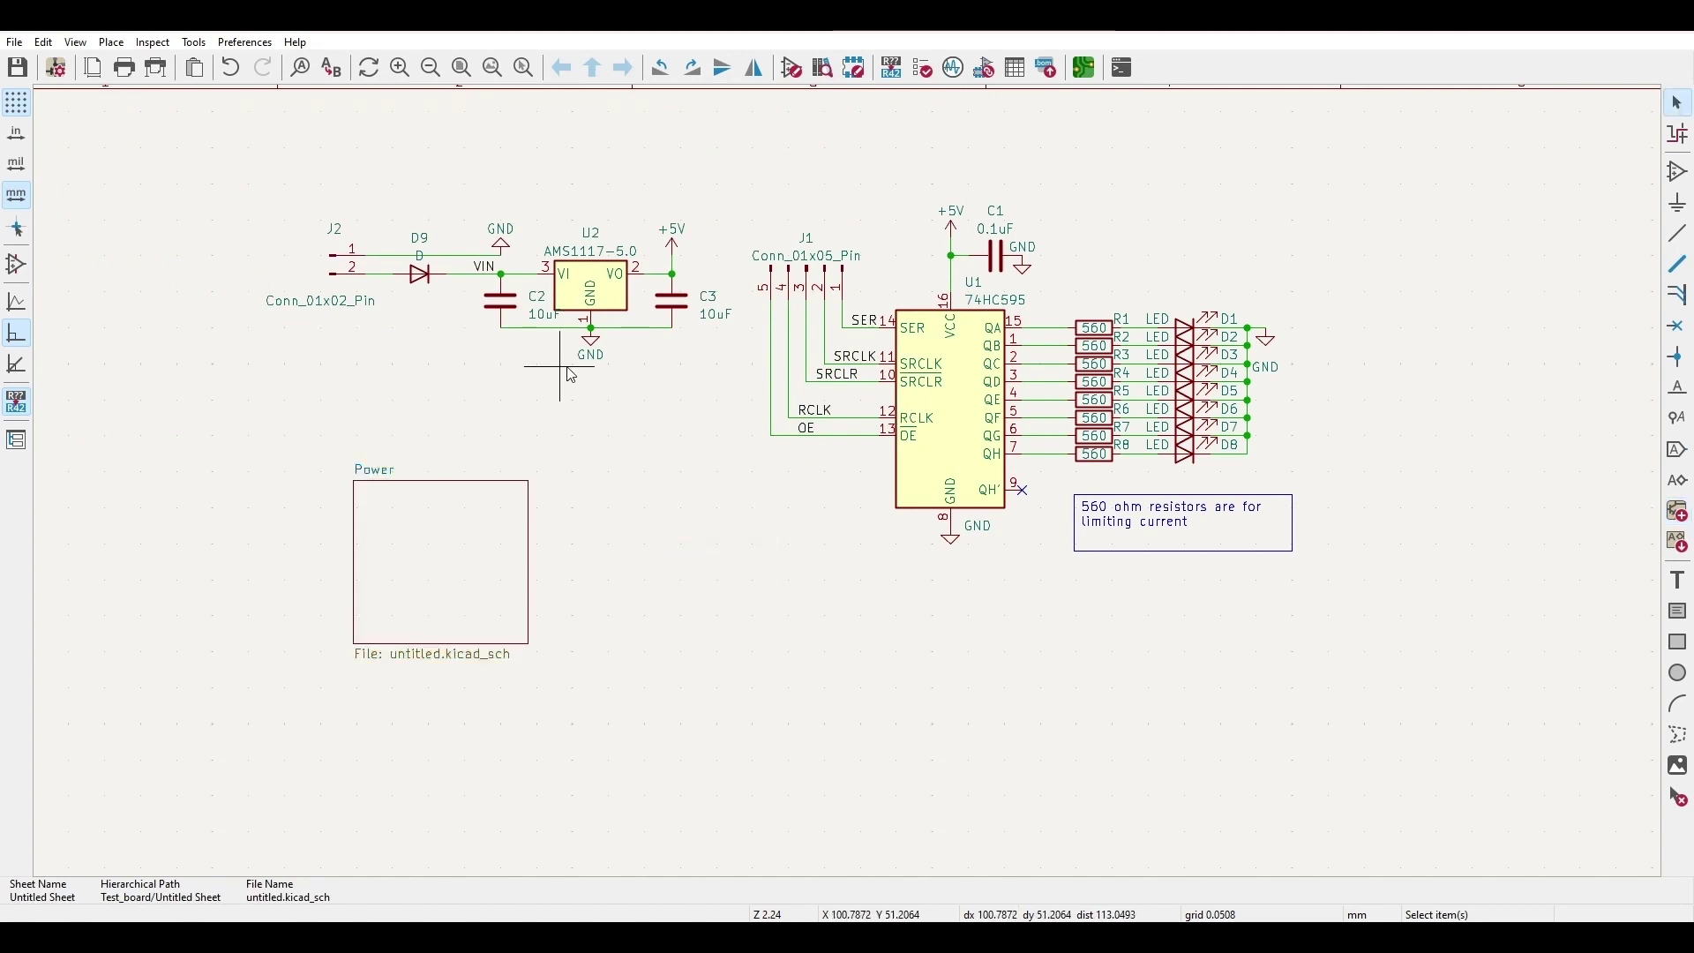
Step: Move the whole power supply circuit with J2, D9, C2, U2 and C3 from the root sheet into the Power sheet
{"action": "left_click_drag", "start_coordinate": [700, 368], "coordinate": [278, 176]}
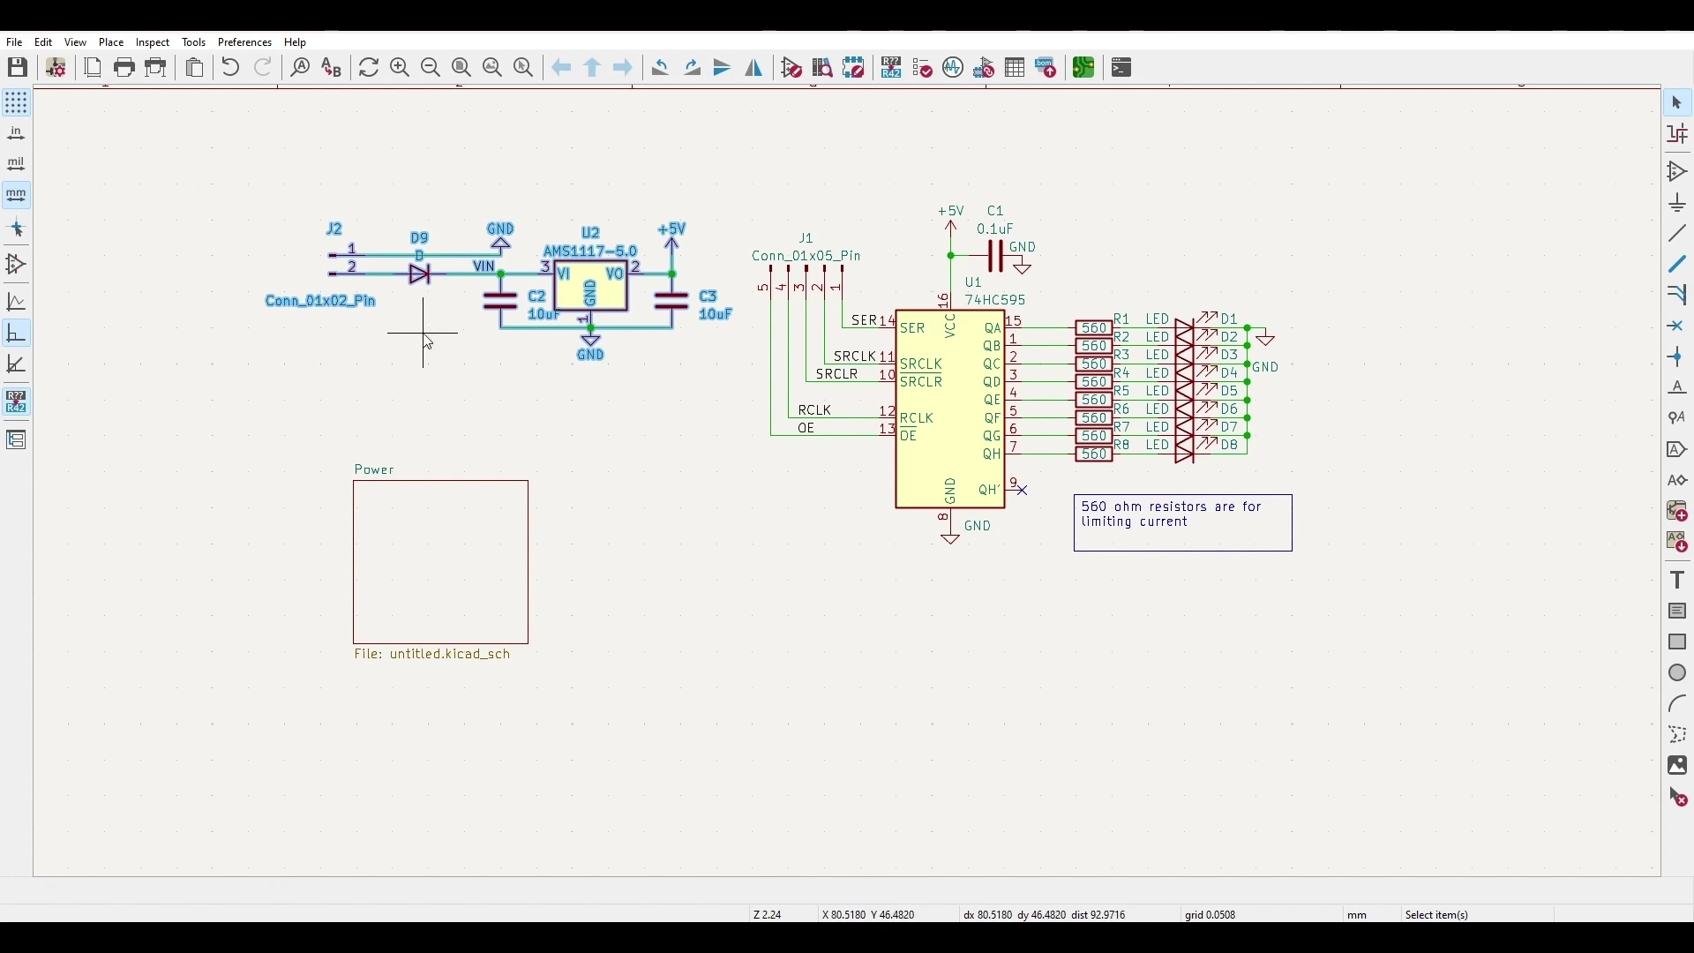
{"action": "right_click", "coordinate": [444, 272]}
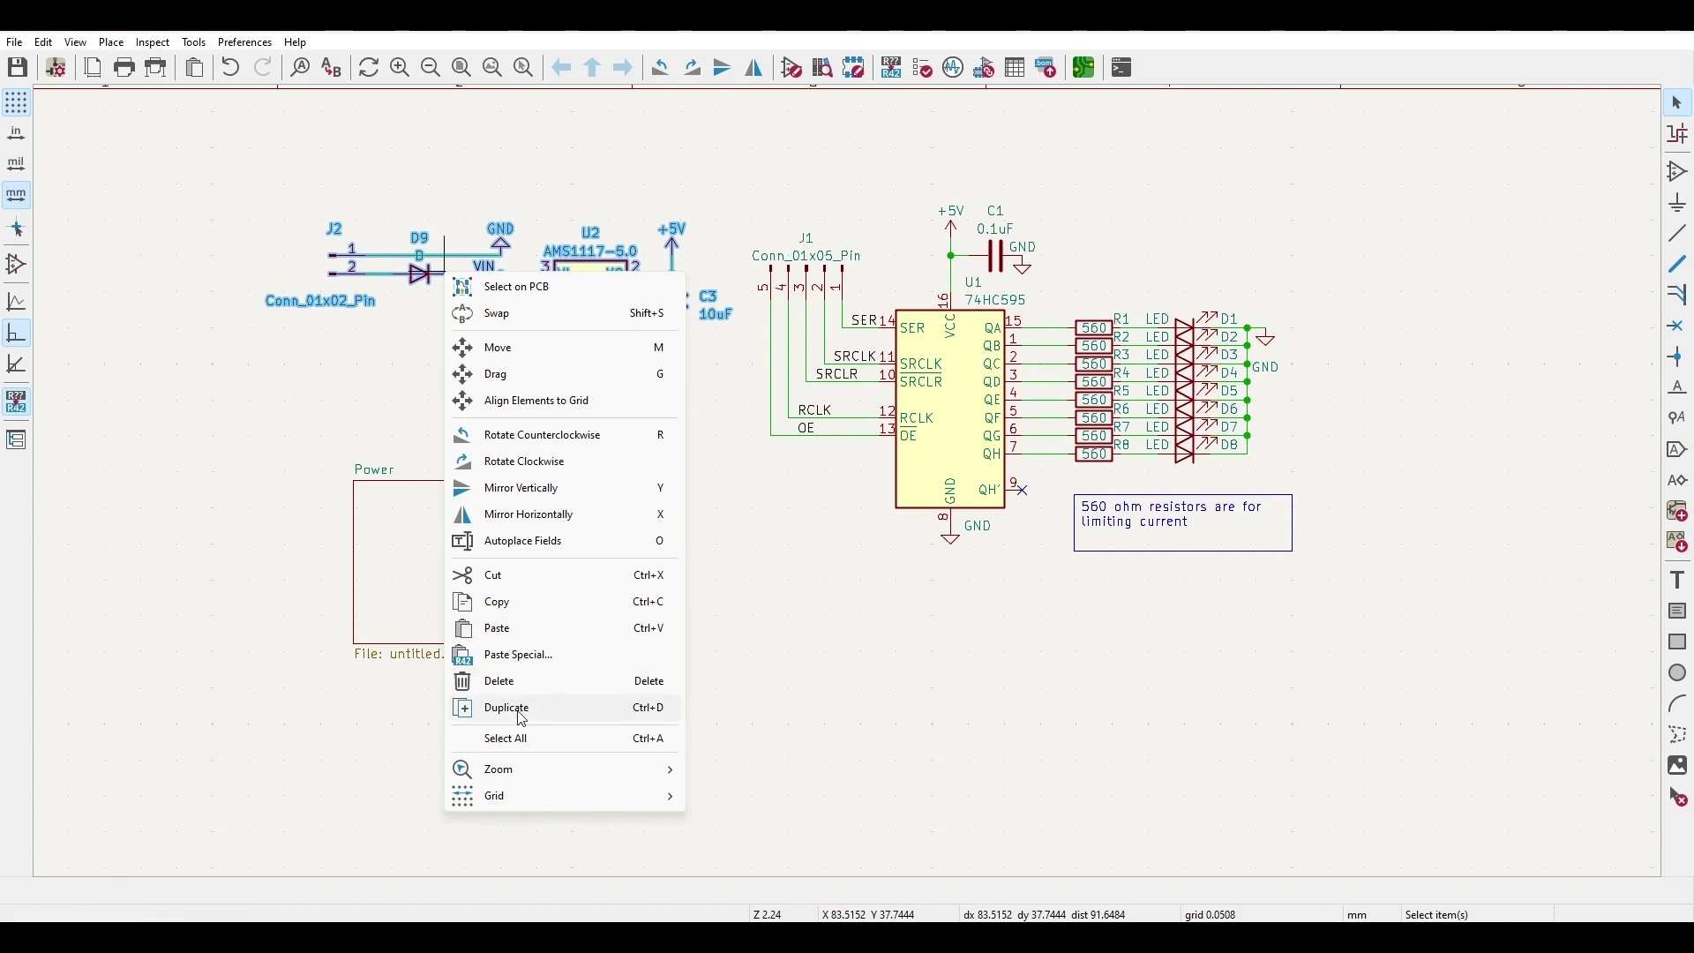
{"action": "left_click", "coordinate": [549, 681]}
{"action": "double_click", "coordinate": [397, 579]}
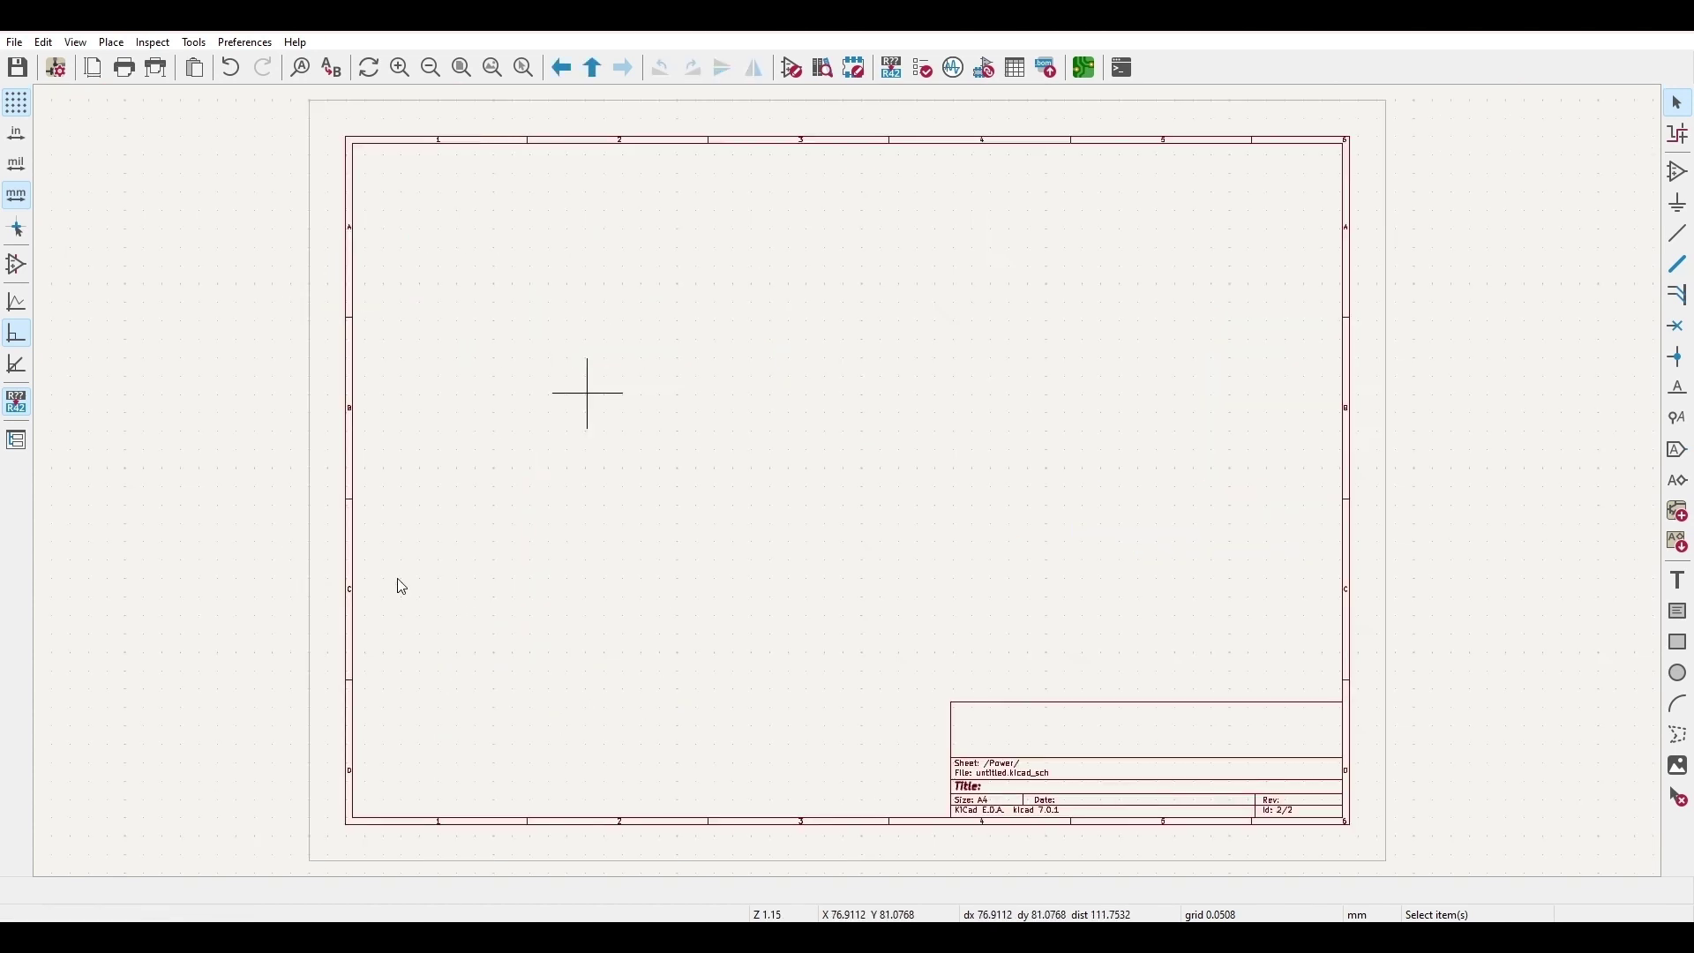
{"action": "key", "text": "ctrl+v"}
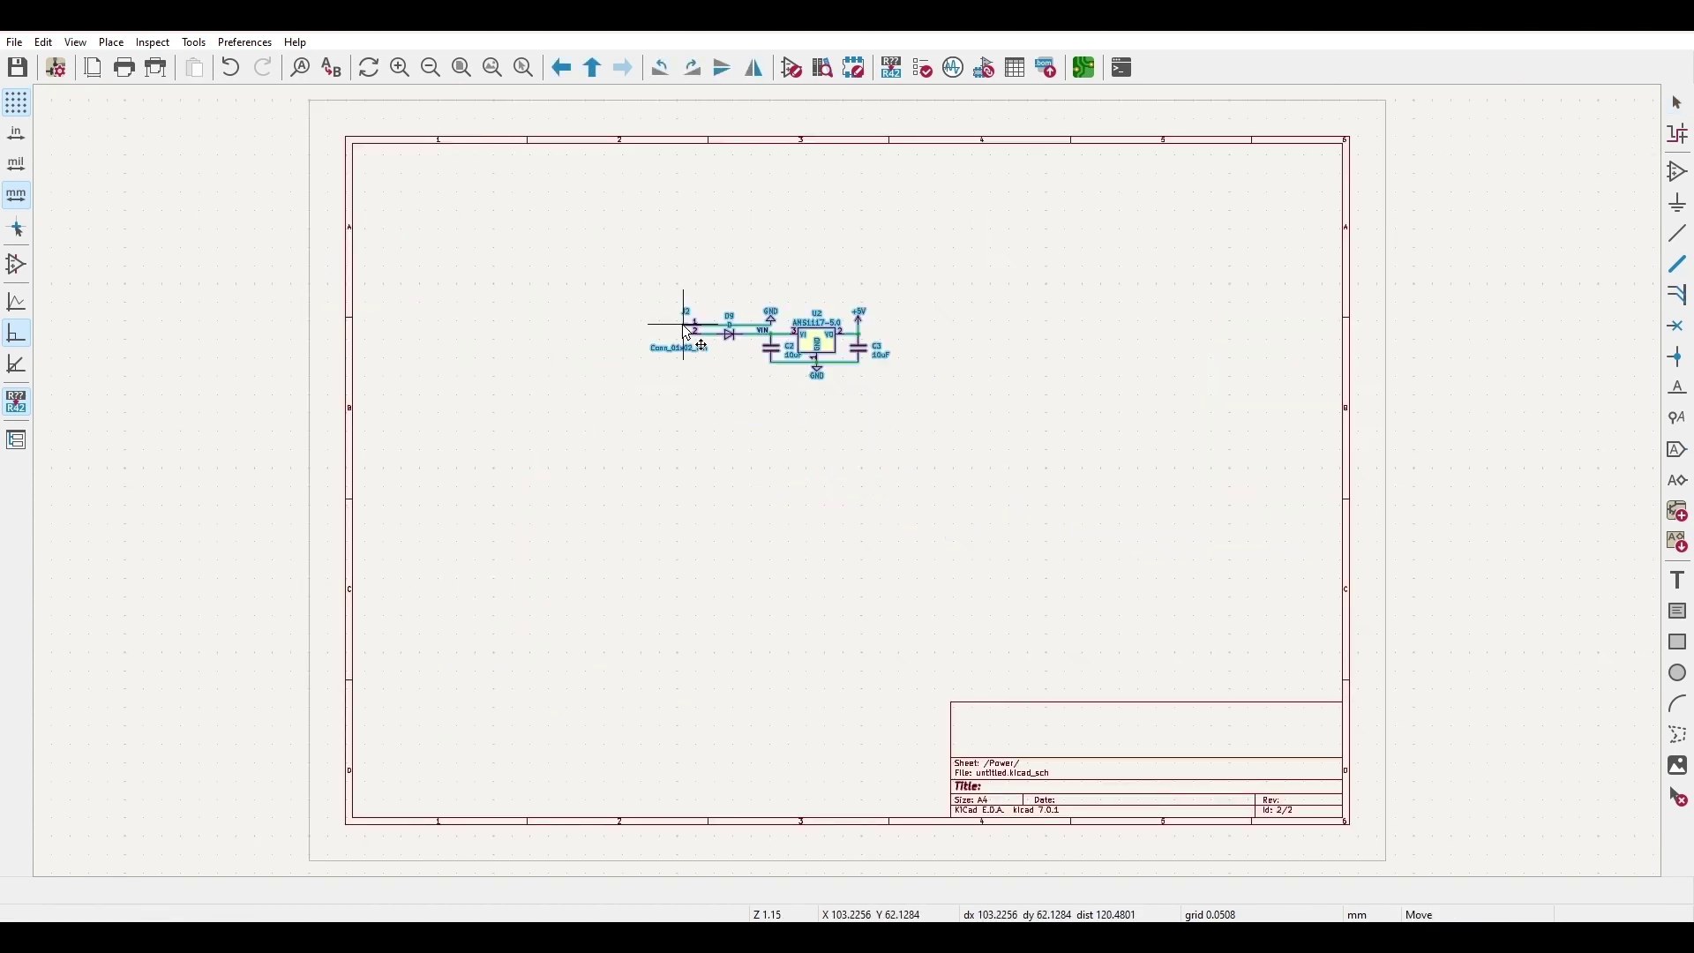
{"action": "left_click", "coordinate": [711, 316]}
{"action": "scroll", "coordinate": [809, 338], "scroll_direction": "up", "scroll_amount": 5}
{"action": "left_click", "coordinate": [889, 656]}
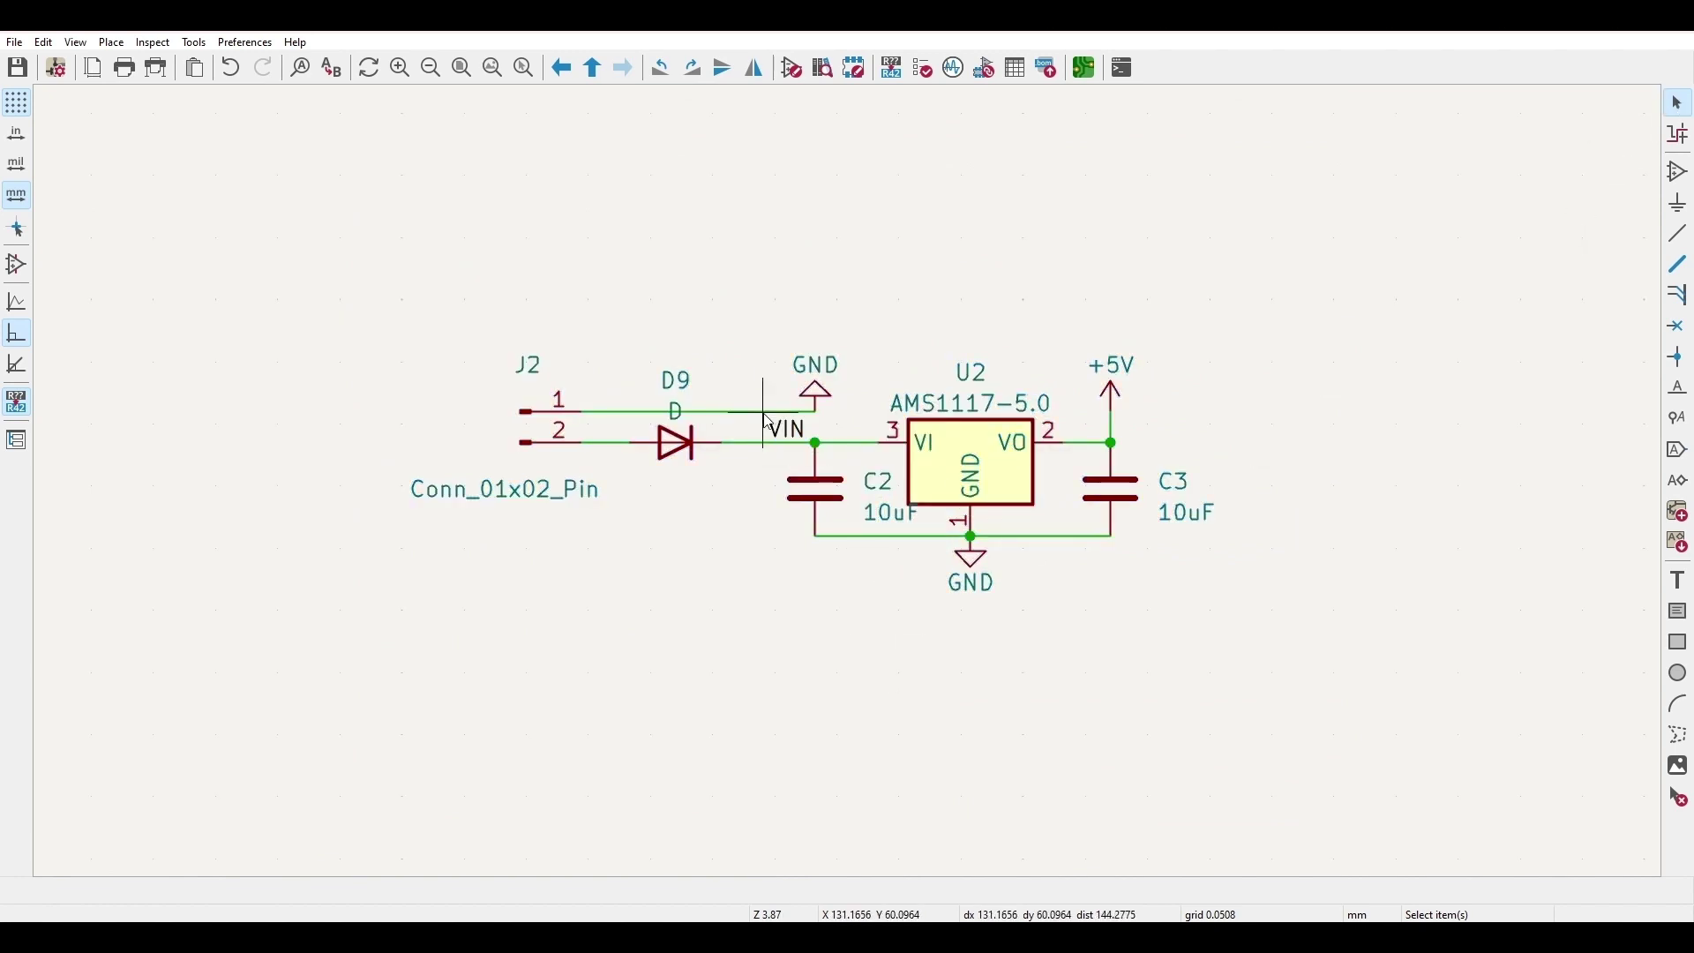
Step: Examine the VIN local label on the wire between diode D9 and the regulator input in the Power sheet
{"action": "left_click", "coordinate": [786, 431]}
{"action": "scroll", "coordinate": [785, 431], "scroll_direction": "up", "scroll_amount": 6}
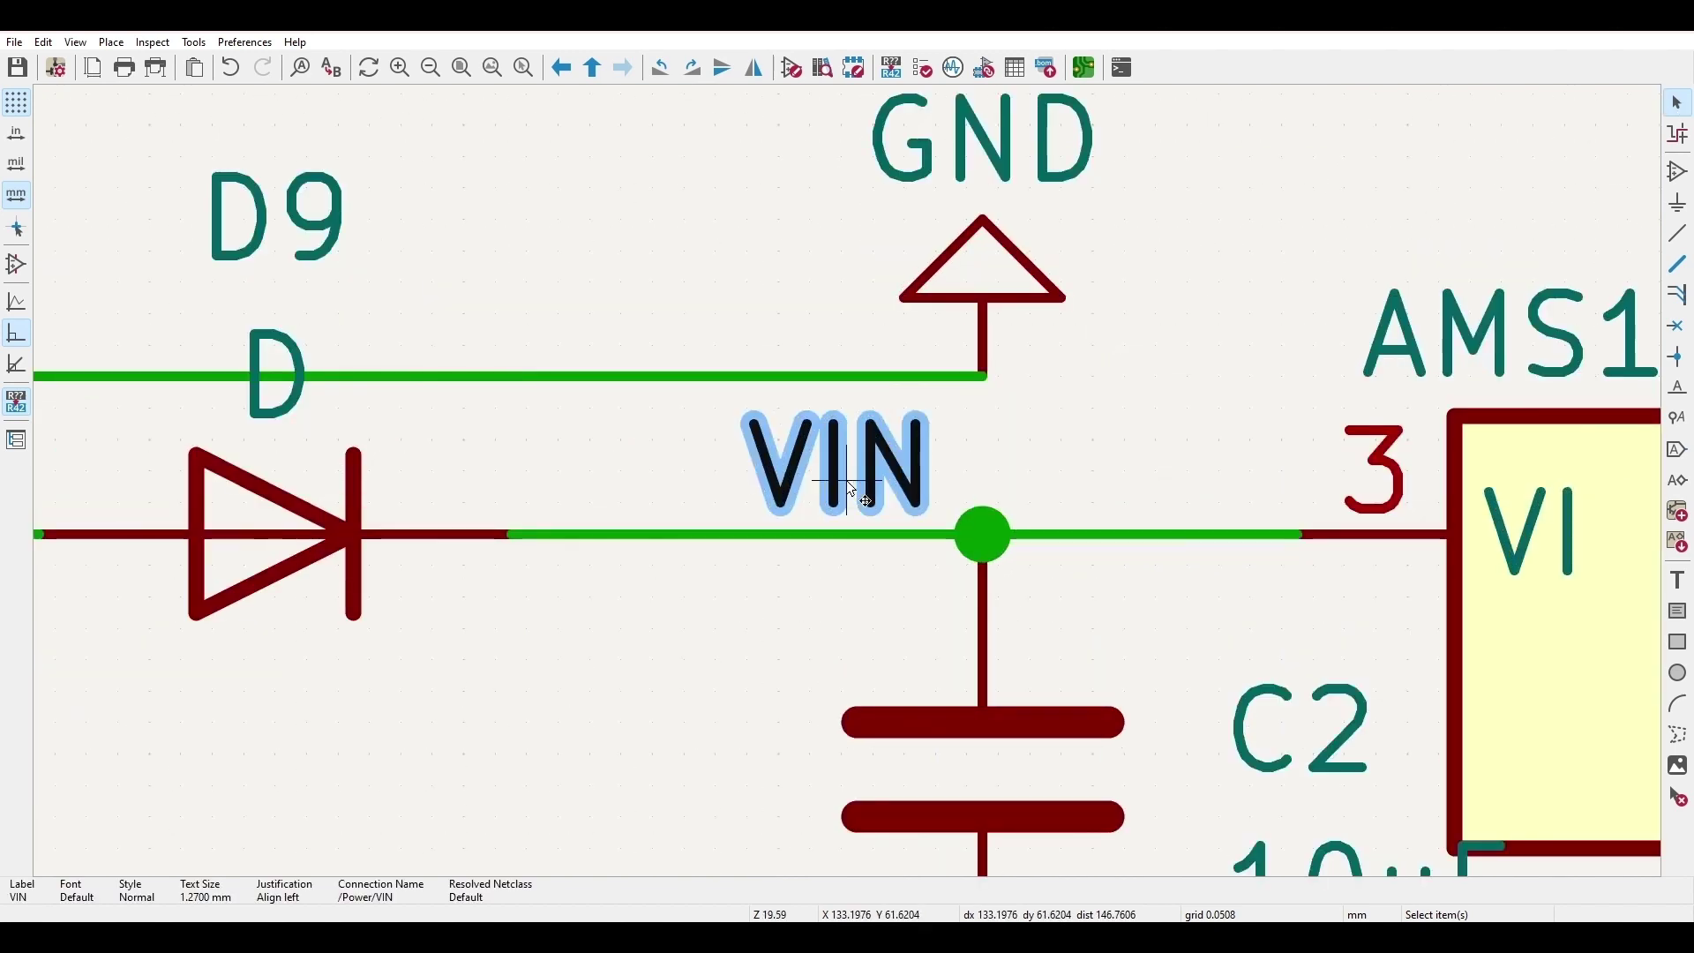
{"action": "scroll", "coordinate": [849, 487], "scroll_direction": "down", "scroll_amount": 3}
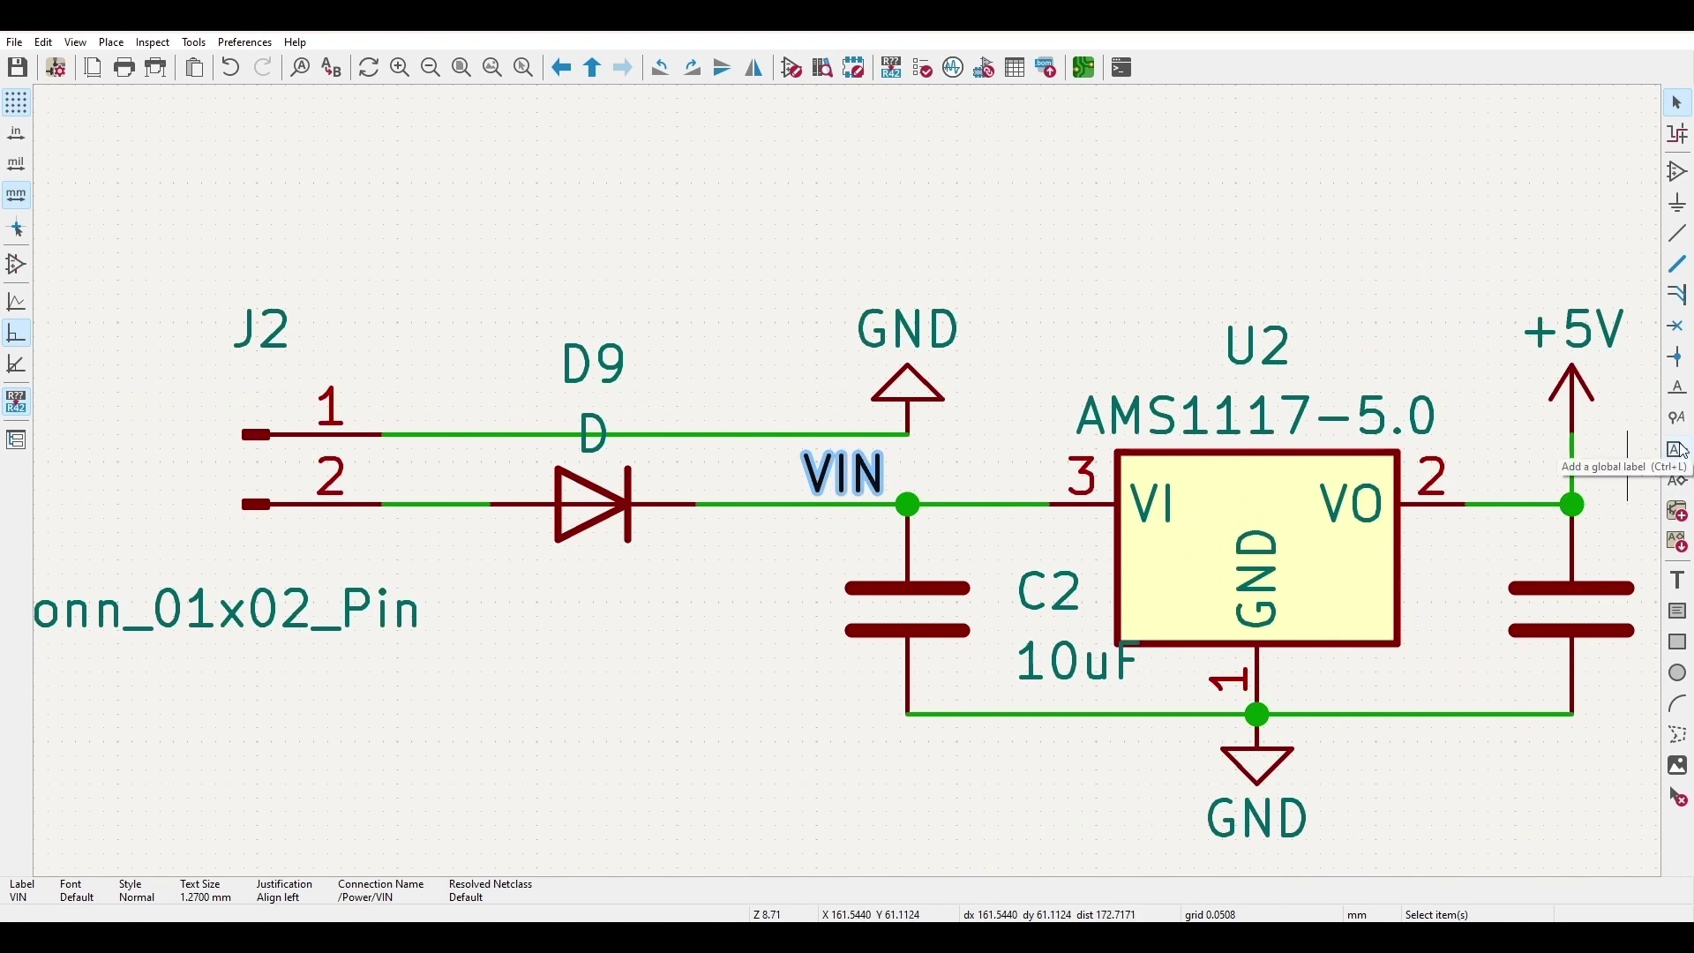
{"action": "scroll", "coordinate": [1040, 498], "scroll_direction": "down", "scroll_amount": 2}
{"action": "left_click", "coordinate": [990, 368]}
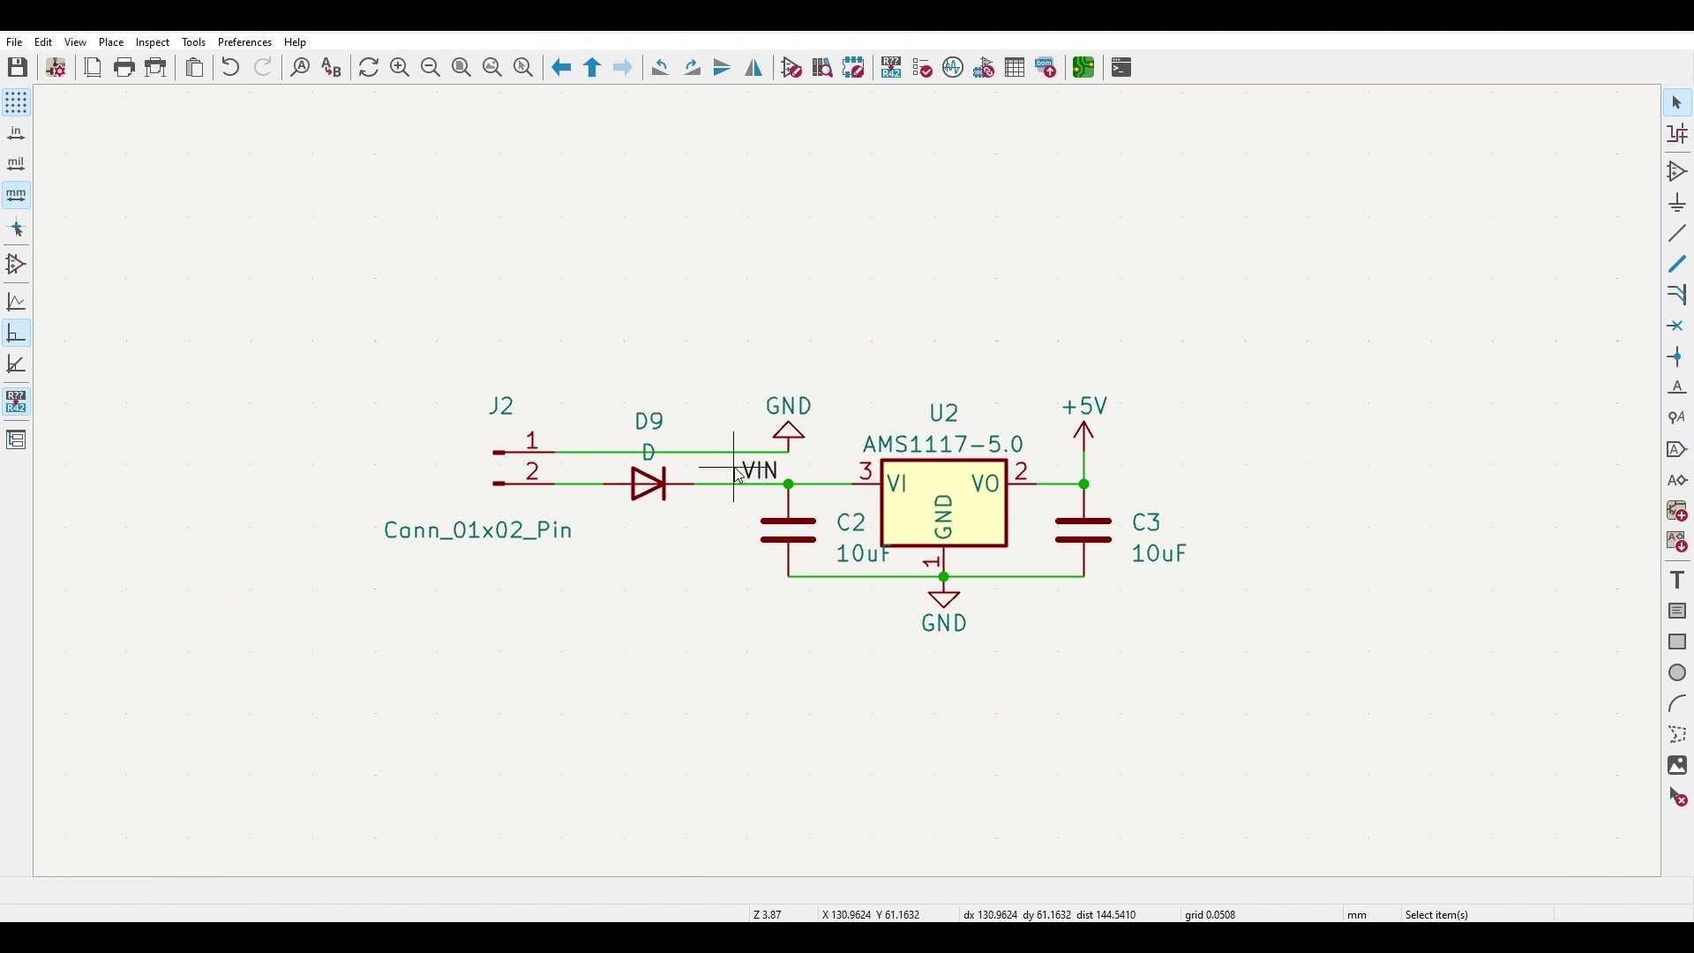
{"action": "scroll", "coordinate": [882, 510], "scroll_direction": "up", "scroll_amount": 5}
{"action": "scroll", "coordinate": [869, 488], "scroll_direction": "down", "scroll_amount": 4}
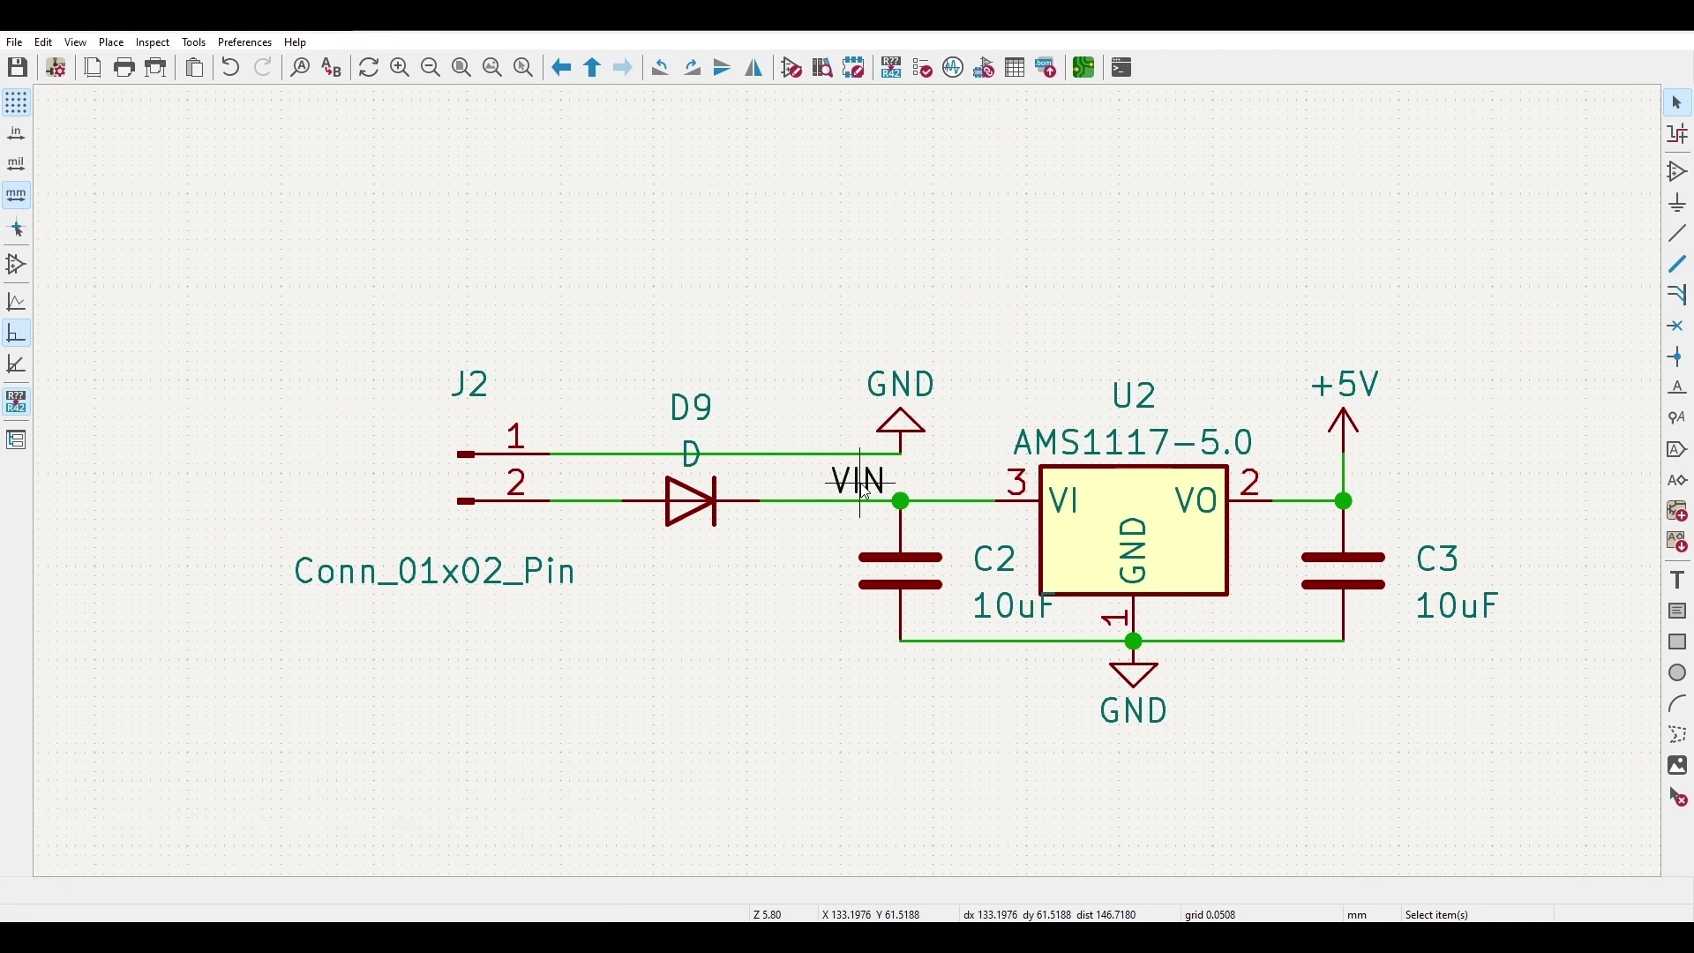
Step: Return to the root sheet and reopen the Power sheet to review its circuit
{"action": "key", "text": "alt+Left"}
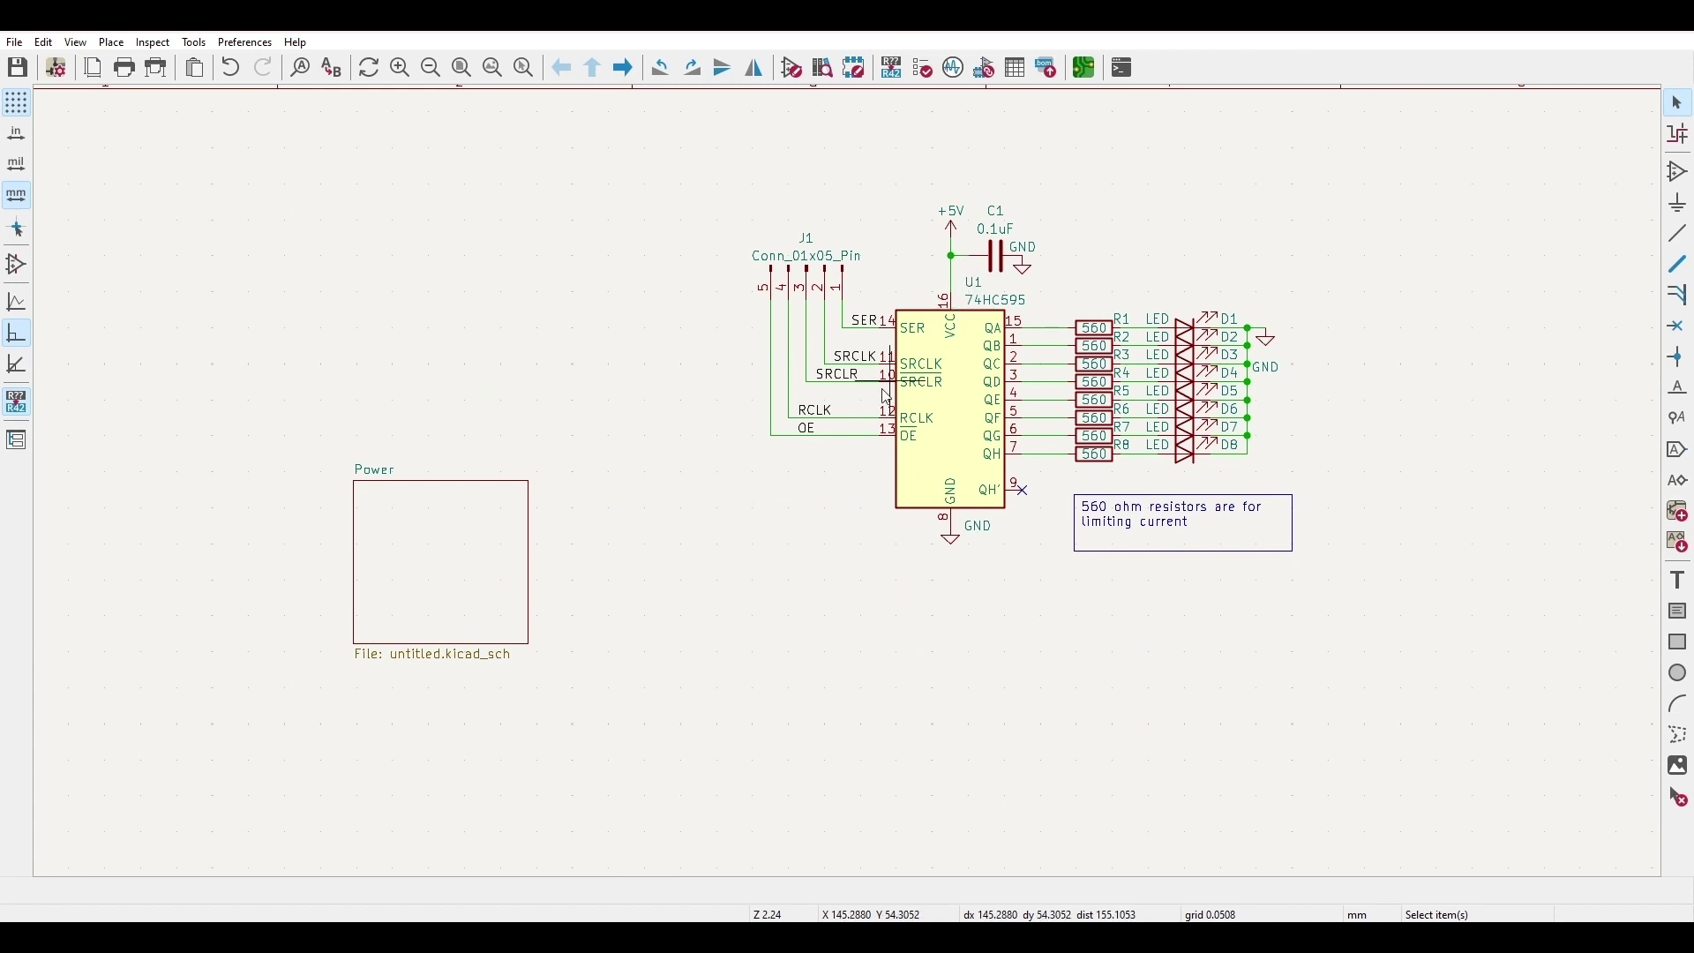
{"action": "left_click", "coordinate": [450, 551]}
{"action": "double_click", "coordinate": [447, 547]}
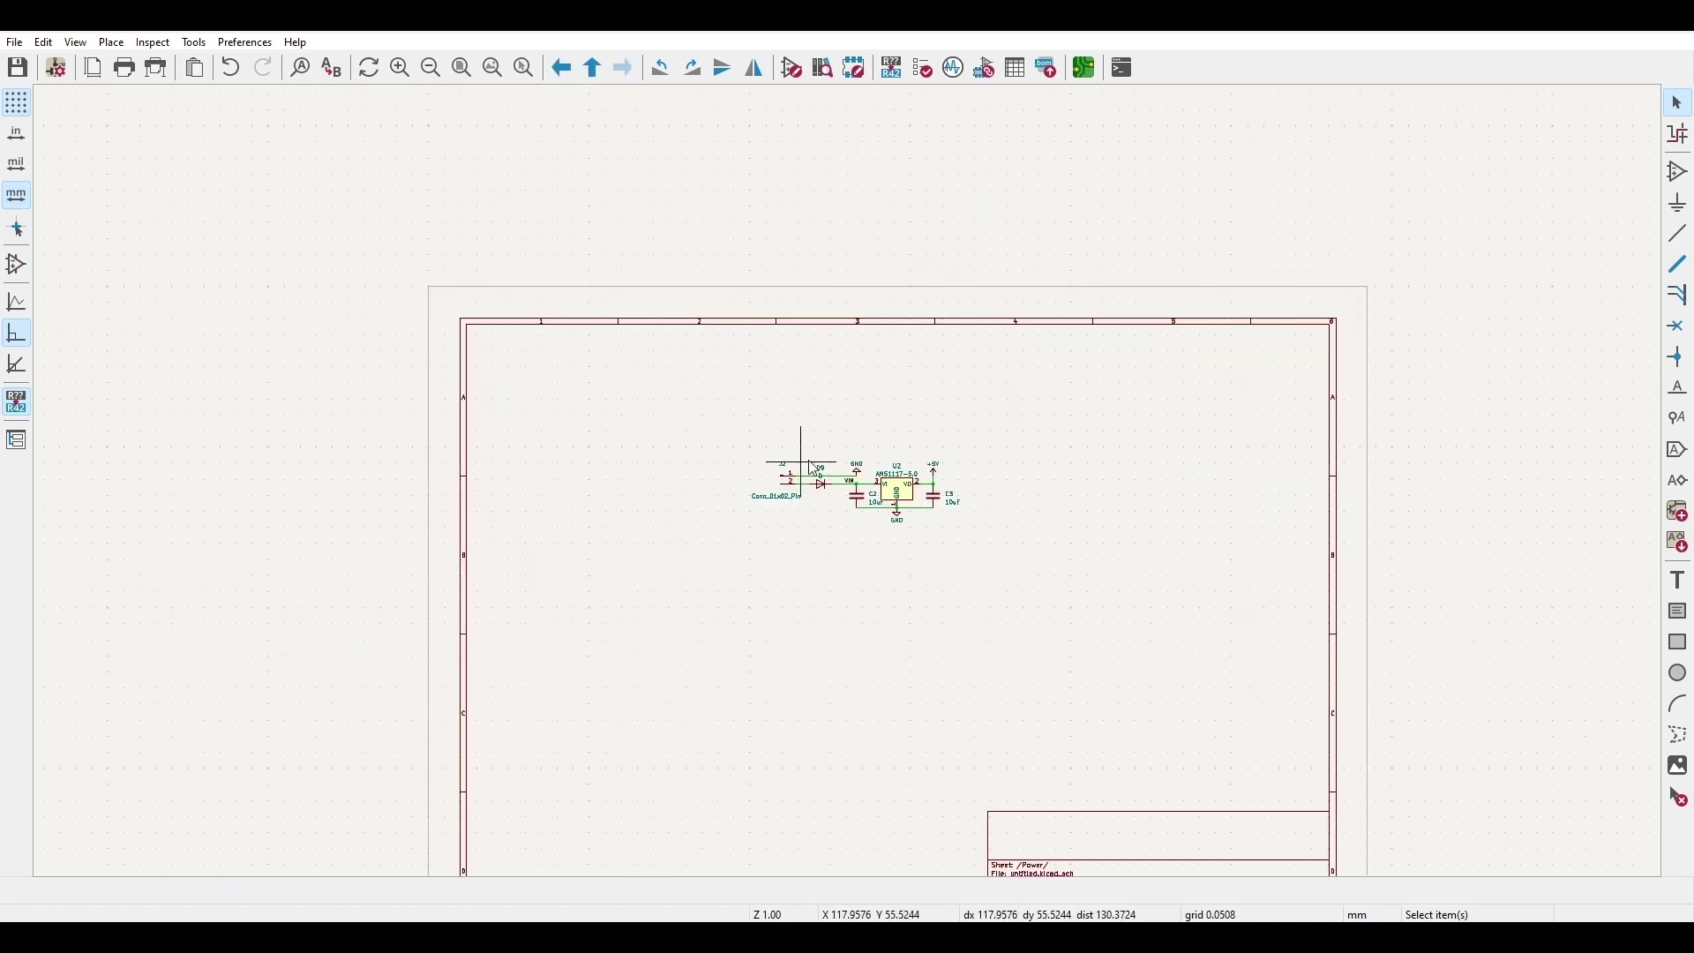
{"action": "scroll", "coordinate": [852, 490], "scroll_direction": "up", "scroll_amount": 5}
Step: On the root sheet, place an input-shaped global label named VIN in the empty area below U1
{"action": "key", "text": "alt+Left"}
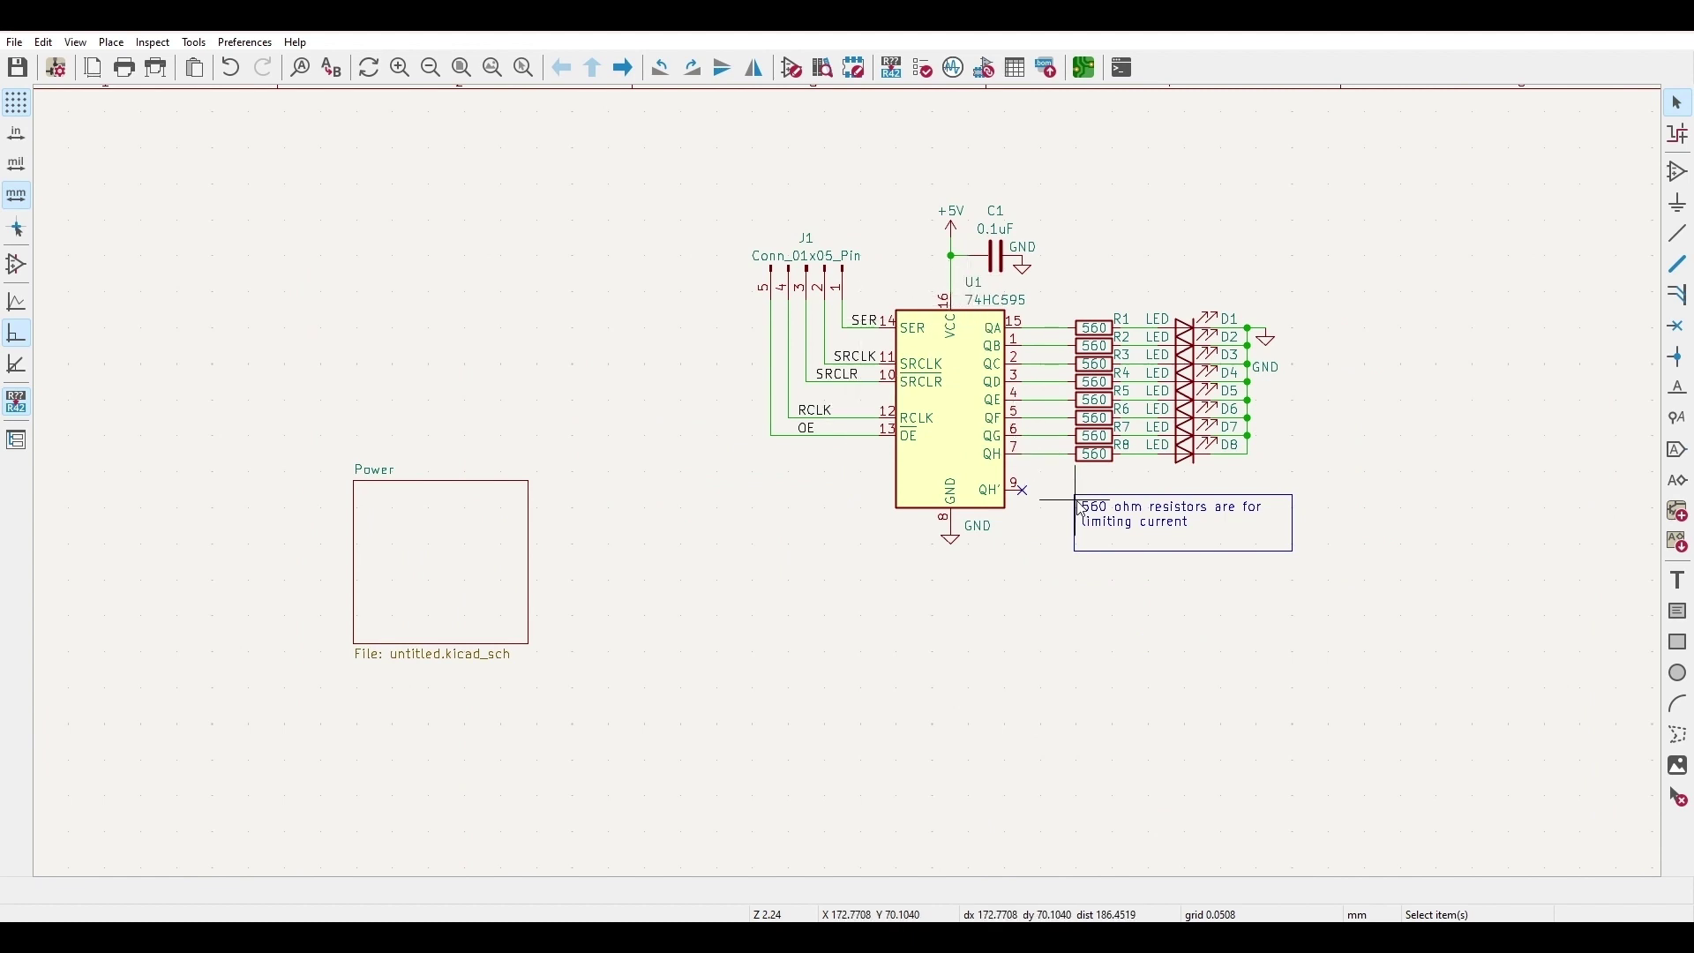
{"action": "left_click", "coordinate": [1679, 450]}
{"action": "left_click", "coordinate": [1652, 467]}
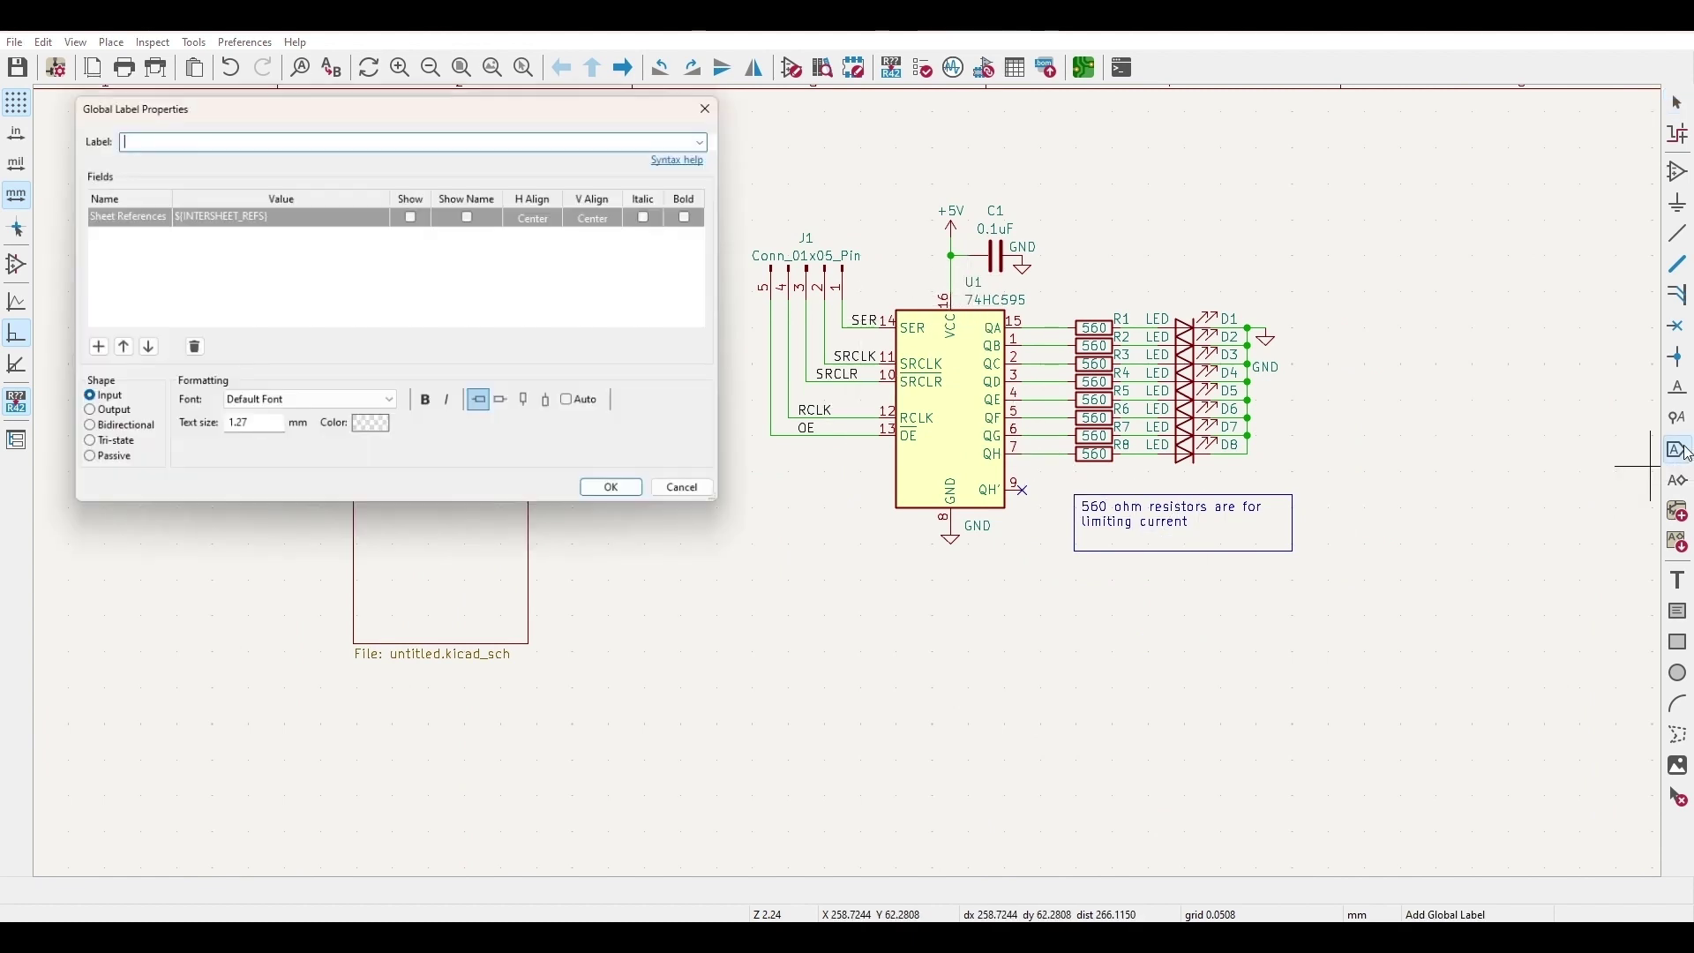
{"action": "left_click_drag", "start_coordinate": [282, 113], "coordinate": [876, 475]}
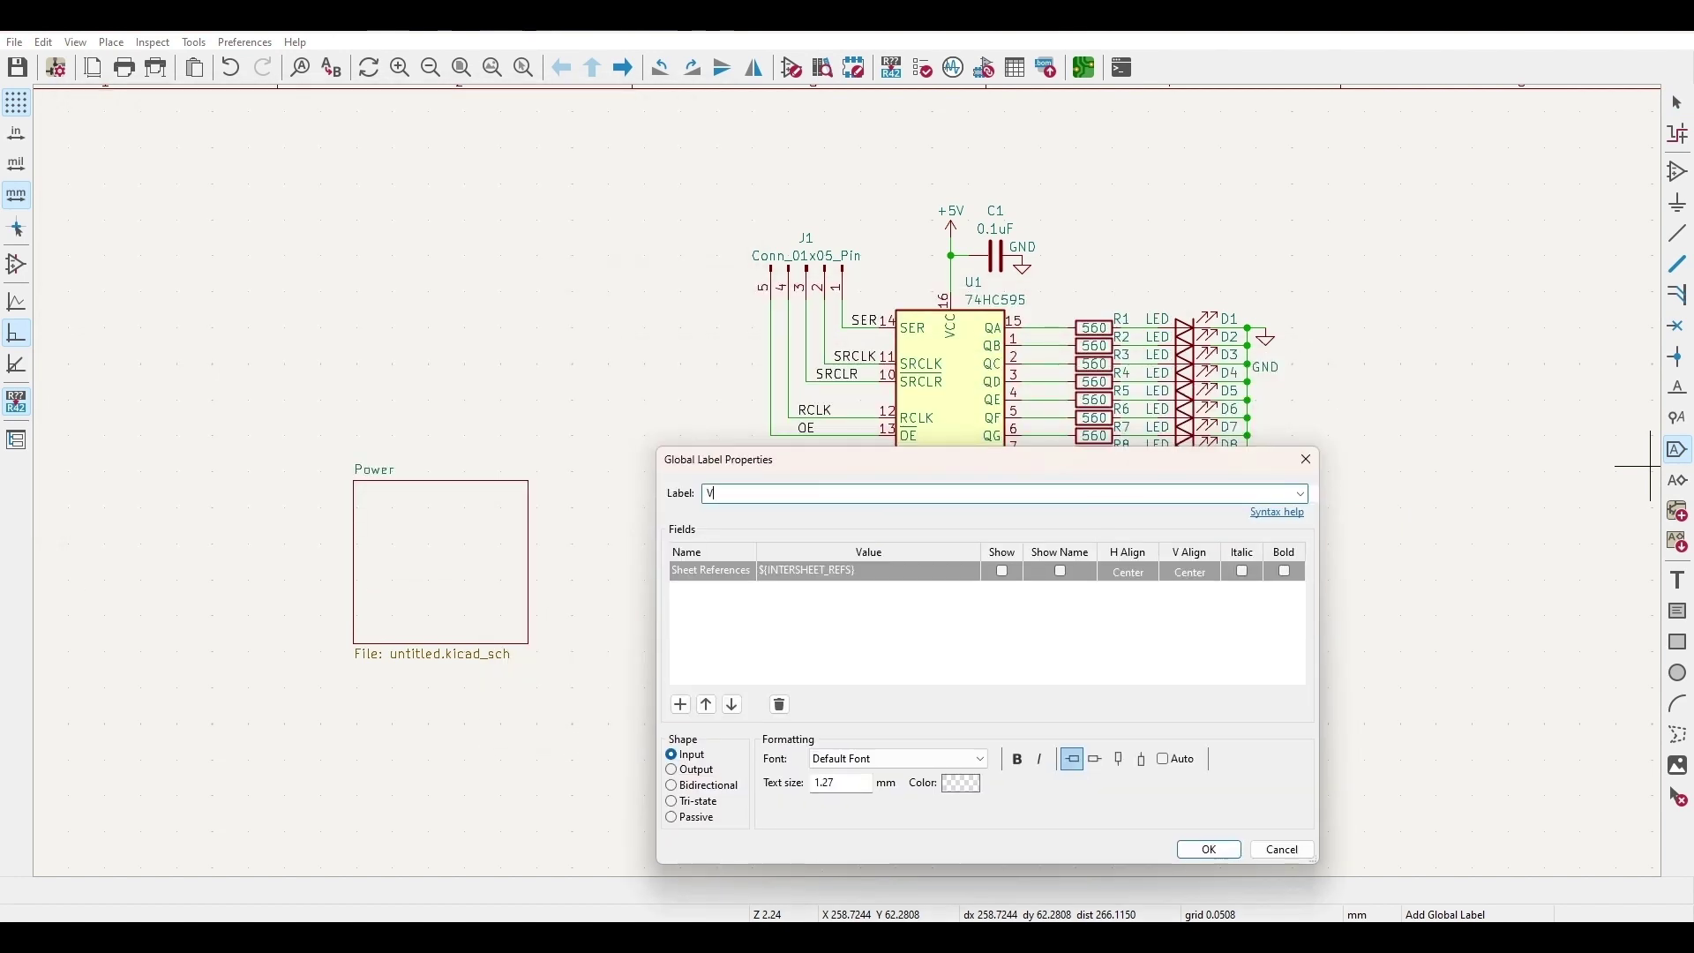
{"action": "key", "text": "BackSpace"}
{"action": "key", "text": "BackSpace"}
{"action": "key", "text": "Return"}
{"action": "scroll", "coordinate": [873, 480], "scroll_direction": "up", "scroll_amount": 5}
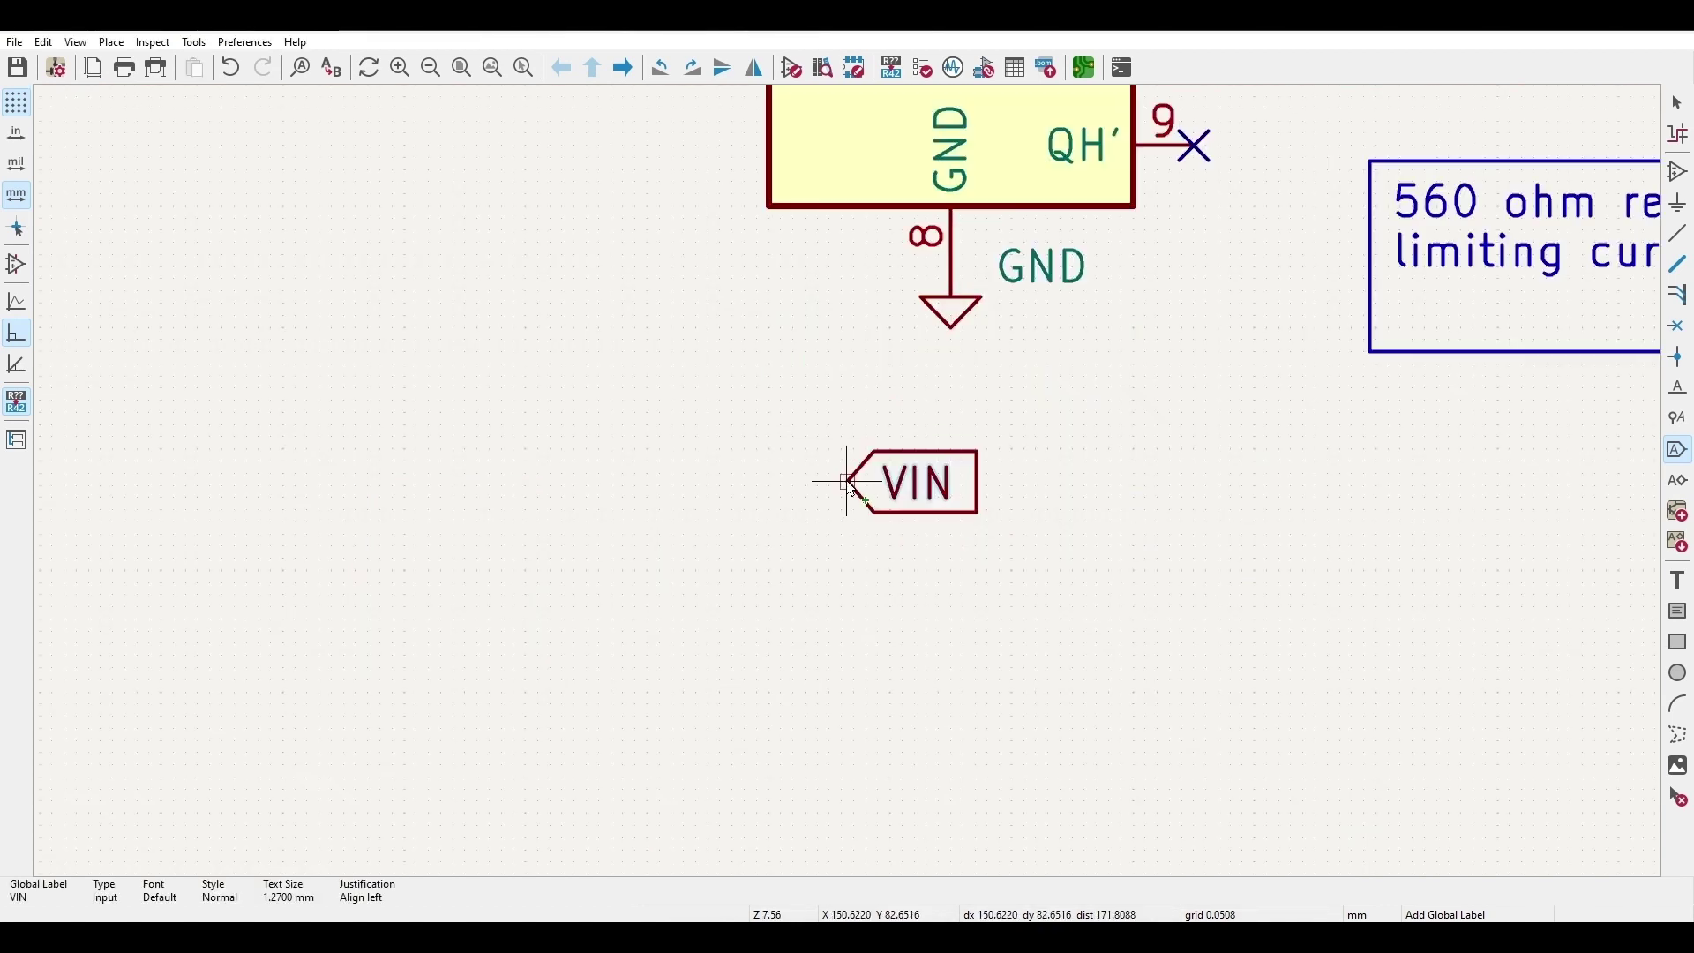
{"action": "scroll", "coordinate": [891, 539], "scroll_direction": "down", "scroll_amount": 5}
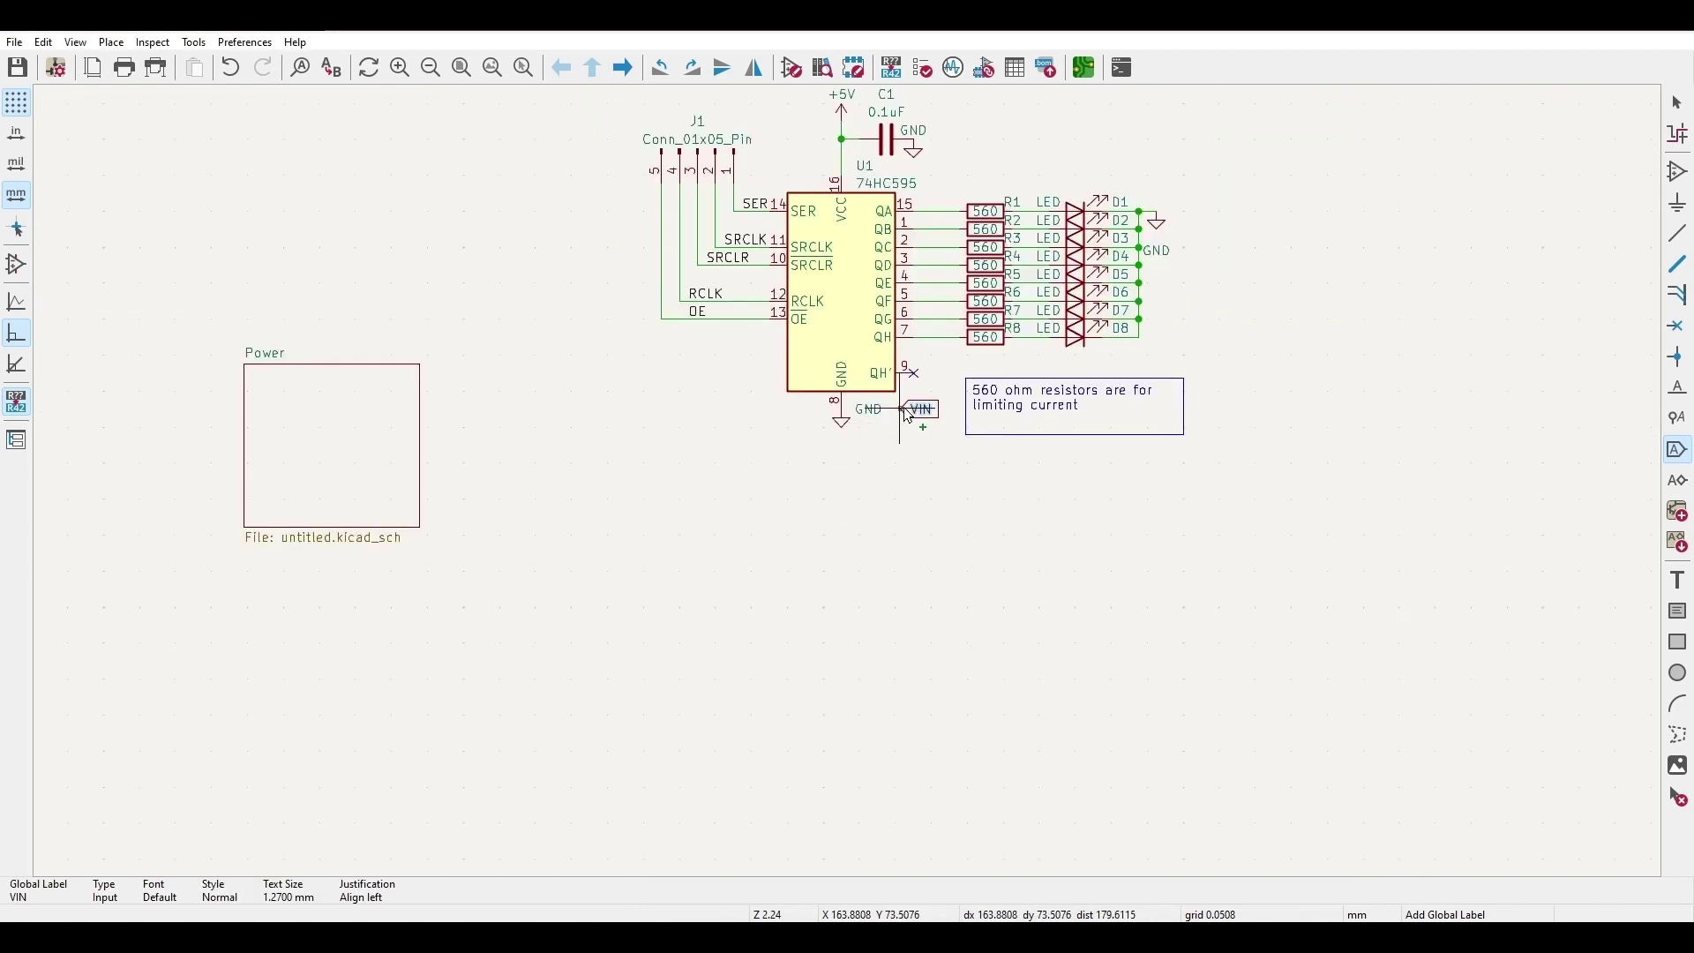
{"action": "left_click", "coordinate": [854, 533]}
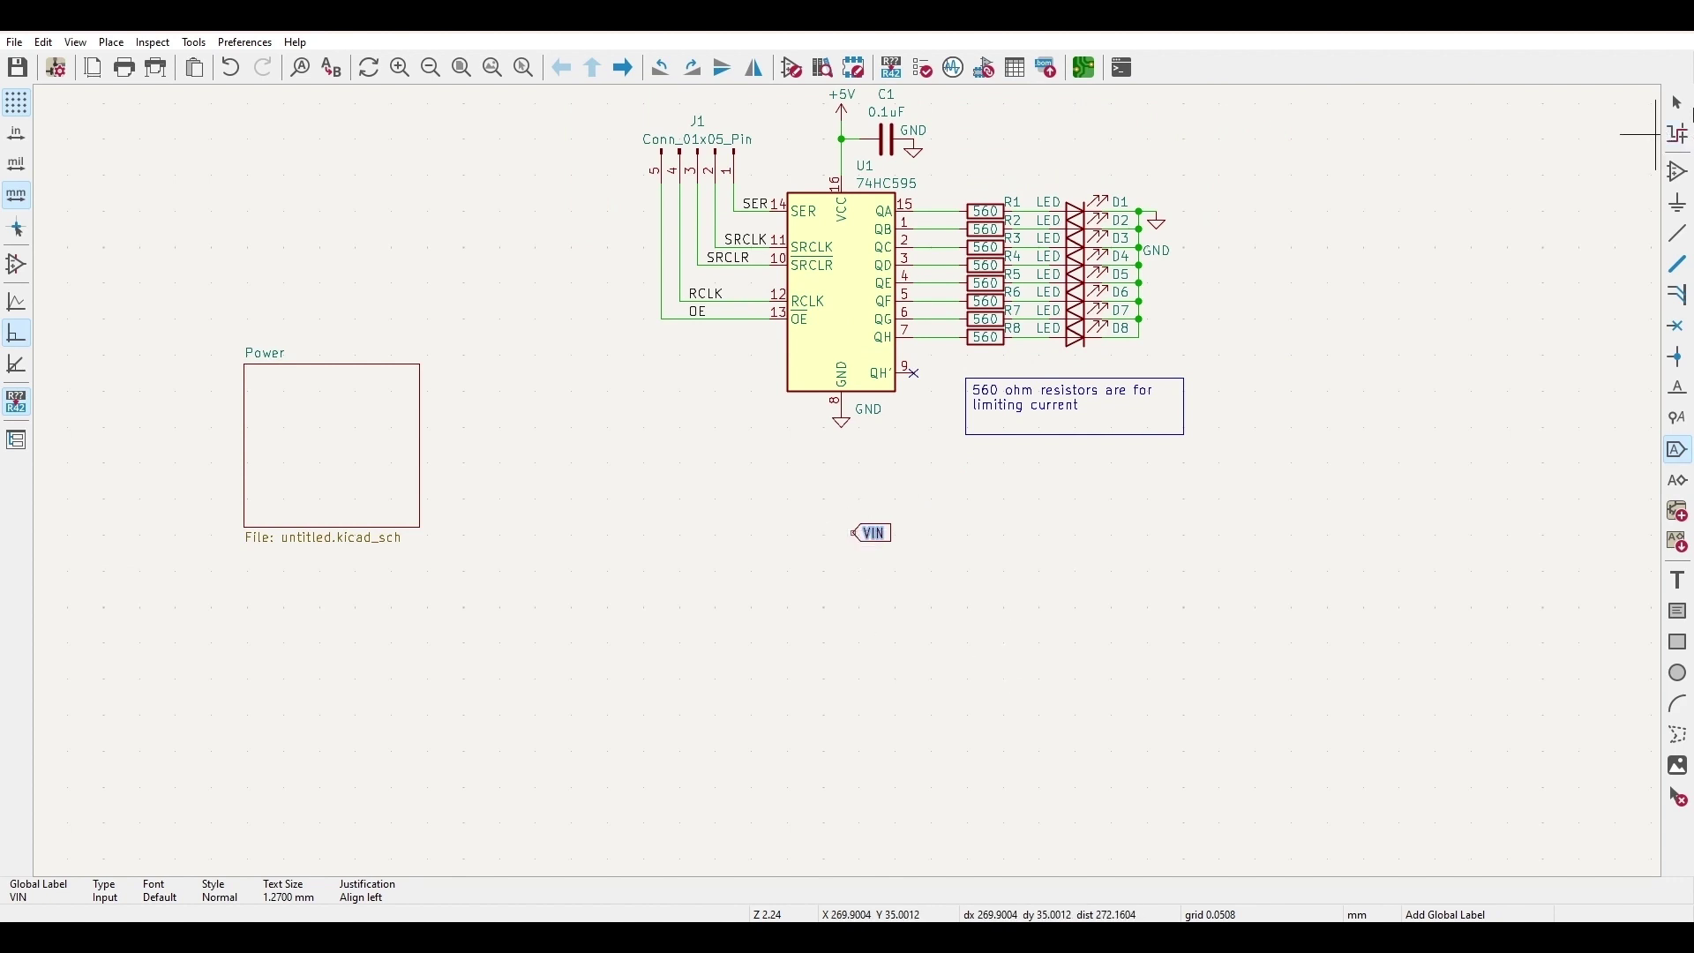
{"action": "left_click", "coordinate": [1679, 105]}
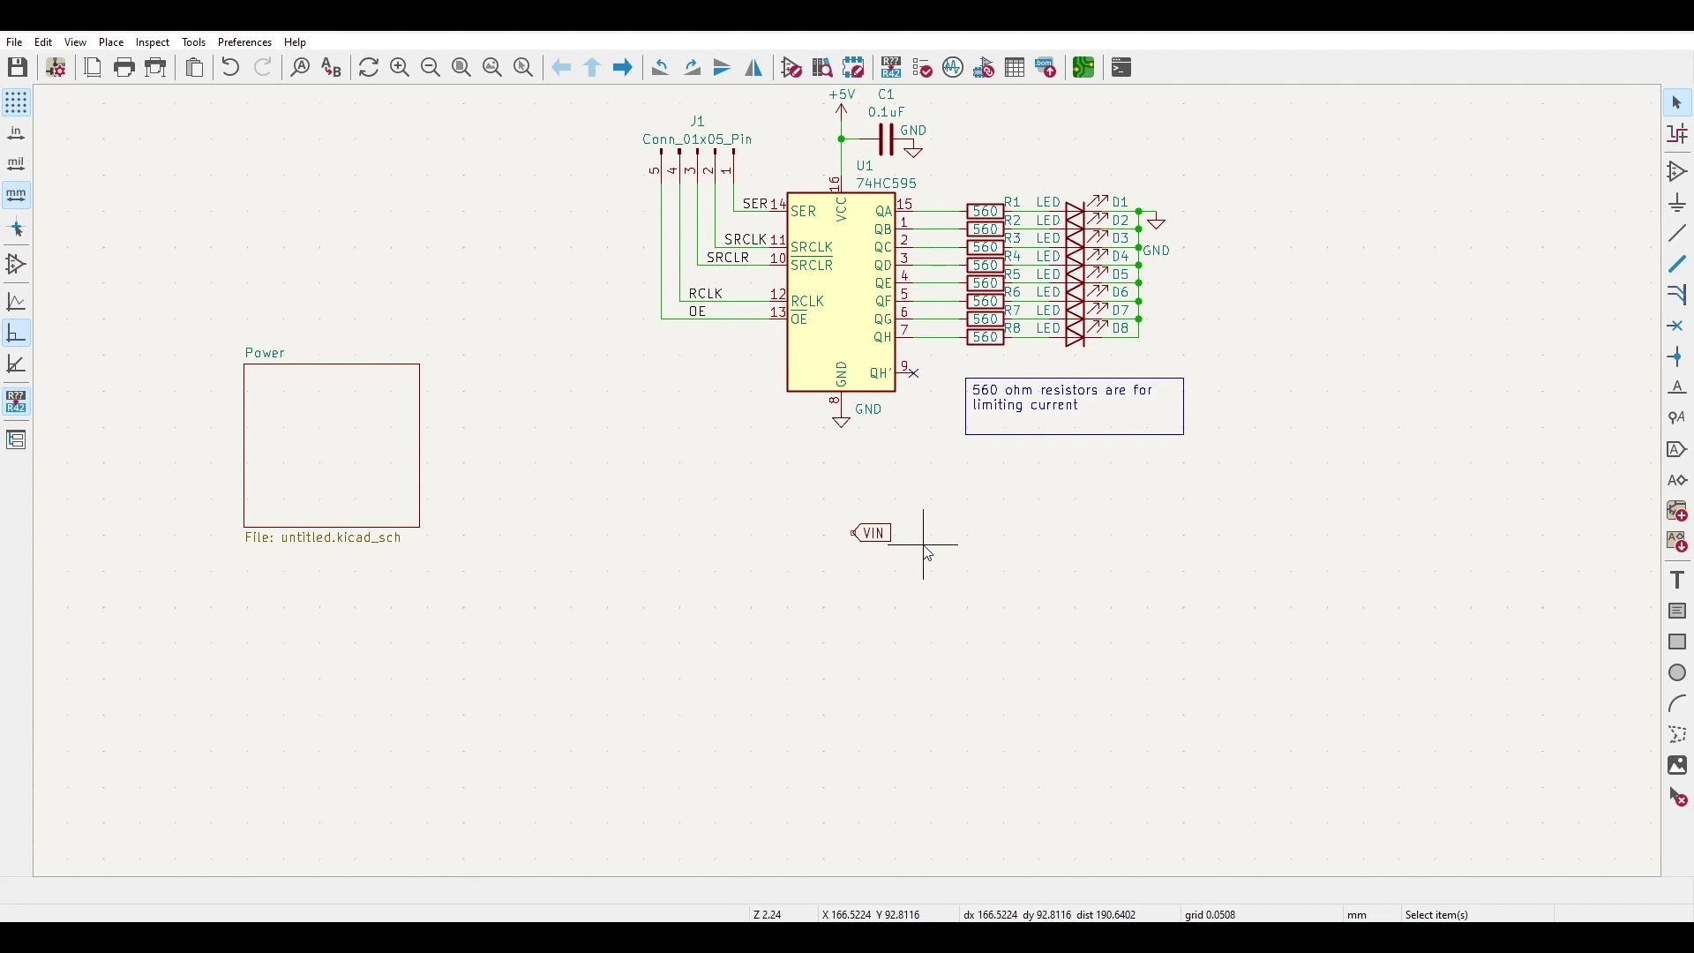
Step: Switch to the PCB Editor and review the arrangement of the placed footprints
{"action": "mouse_move", "coordinate": [925, 937]}
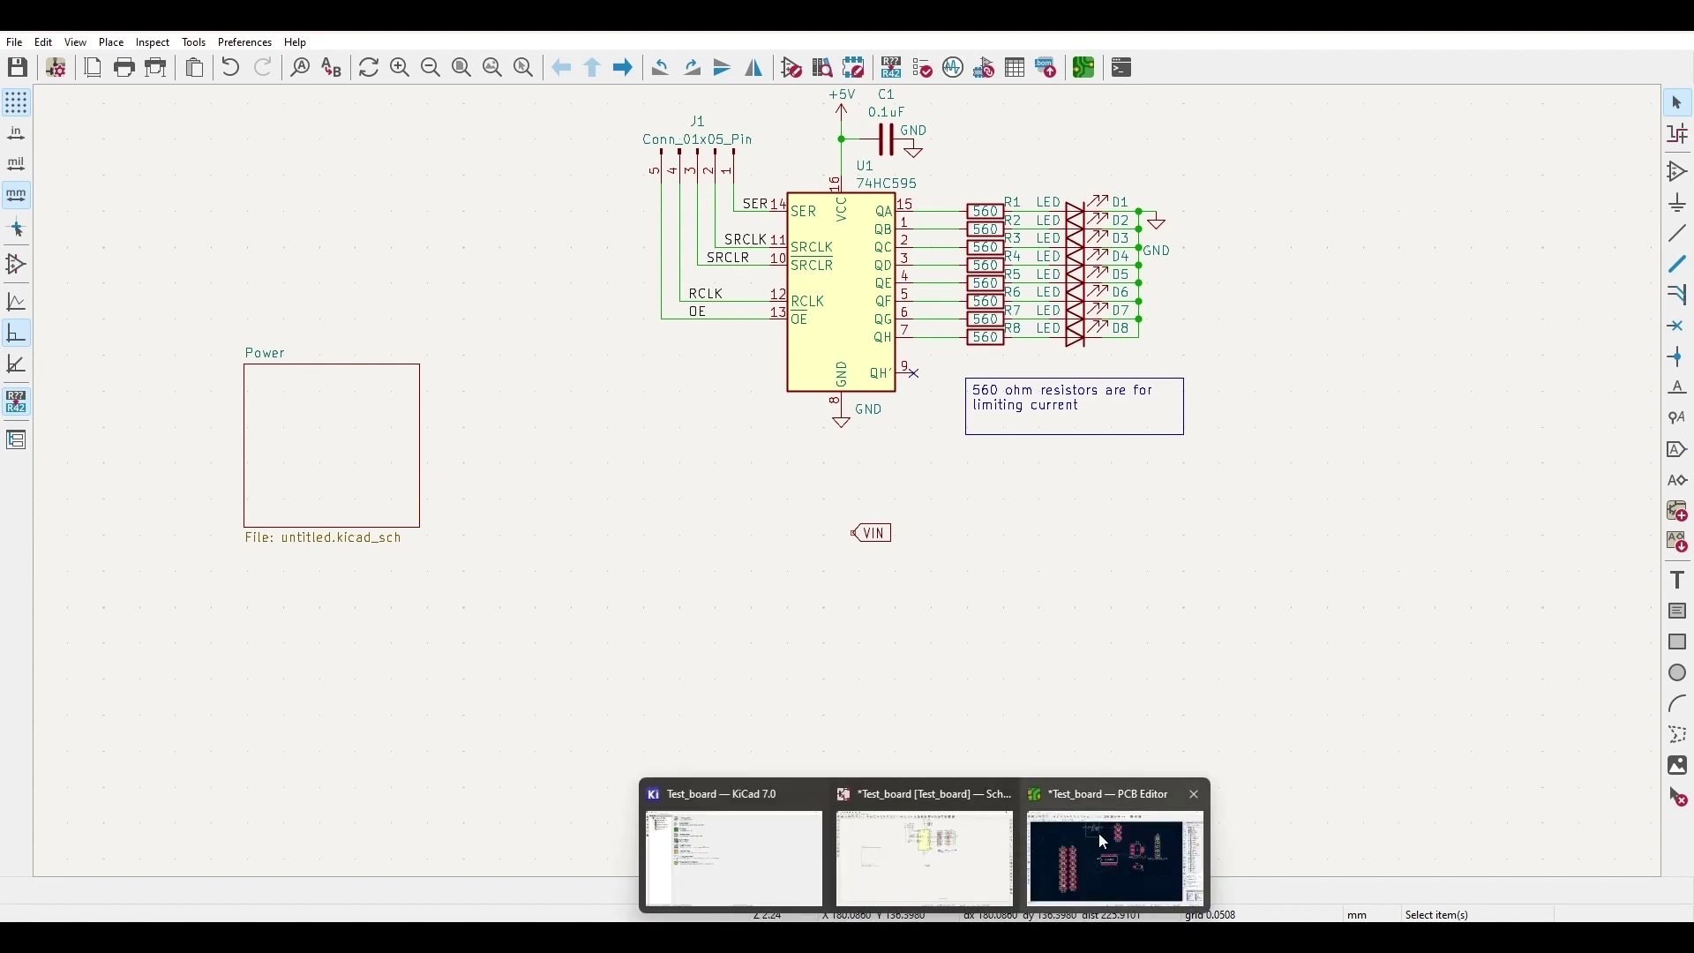
{"action": "left_click", "coordinate": [1100, 839]}
{"action": "scroll", "coordinate": [912, 594], "scroll_direction": "down", "scroll_amount": 1}
{"action": "scroll", "coordinate": [650, 301], "scroll_direction": "up", "scroll_amount": 1}
{"action": "scroll", "coordinate": [764, 506], "scroll_direction": "down", "scroll_amount": 1}
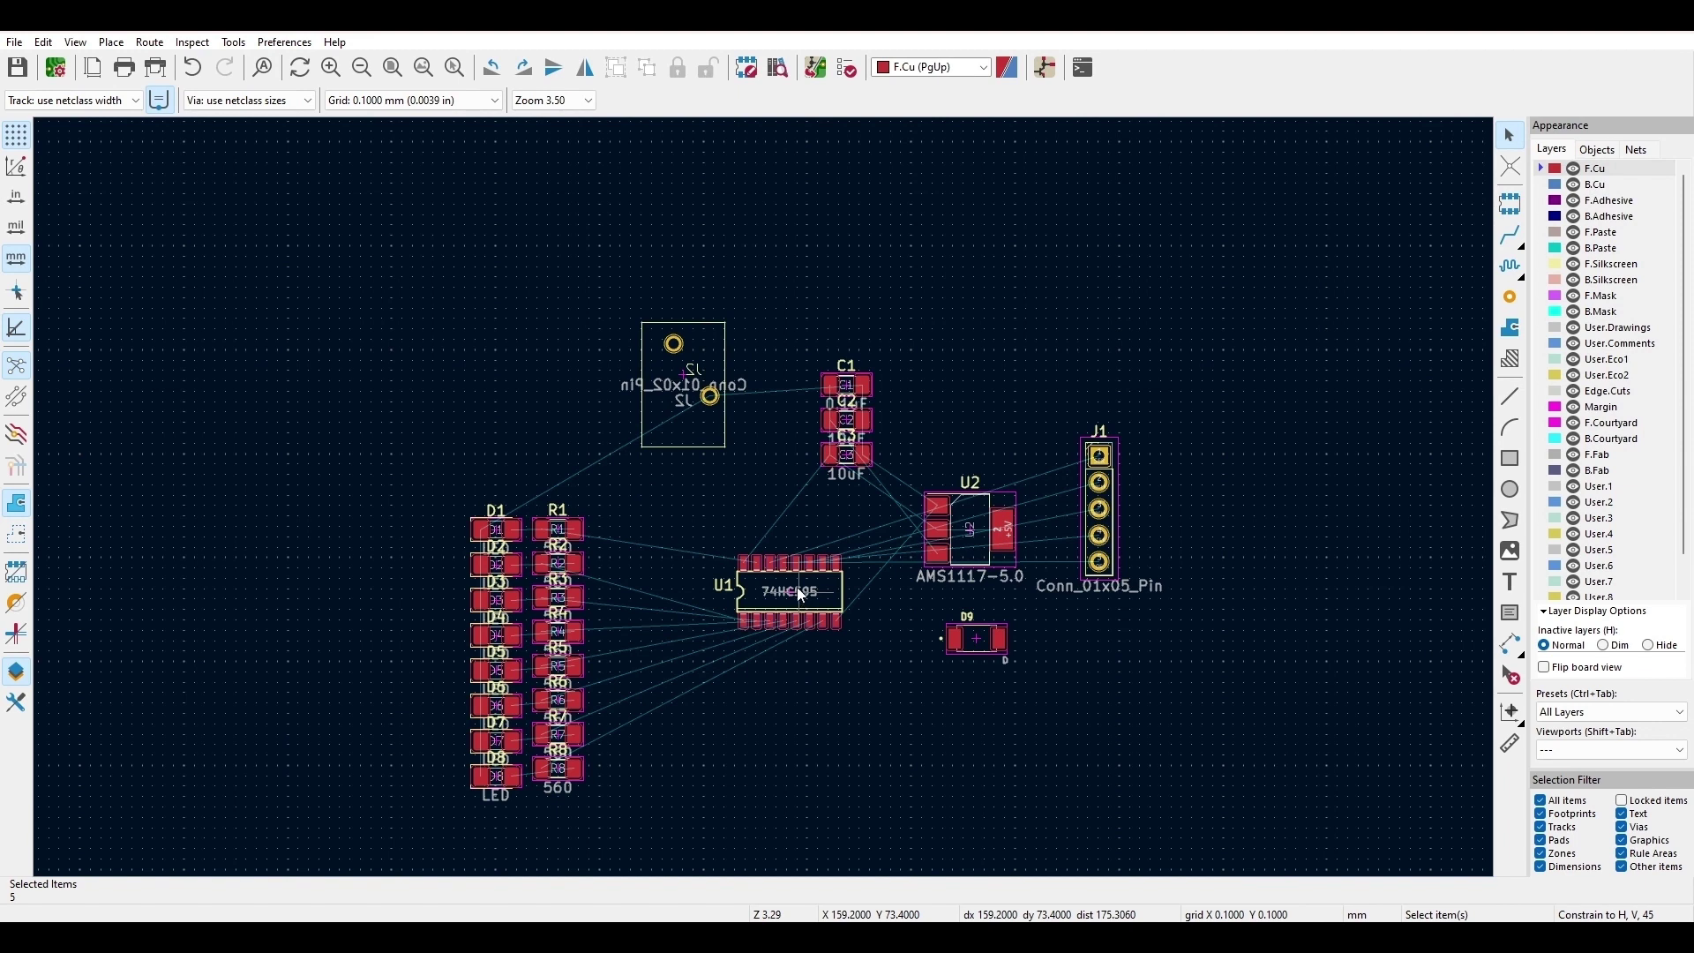
{"action": "left_click", "coordinate": [761, 937]}
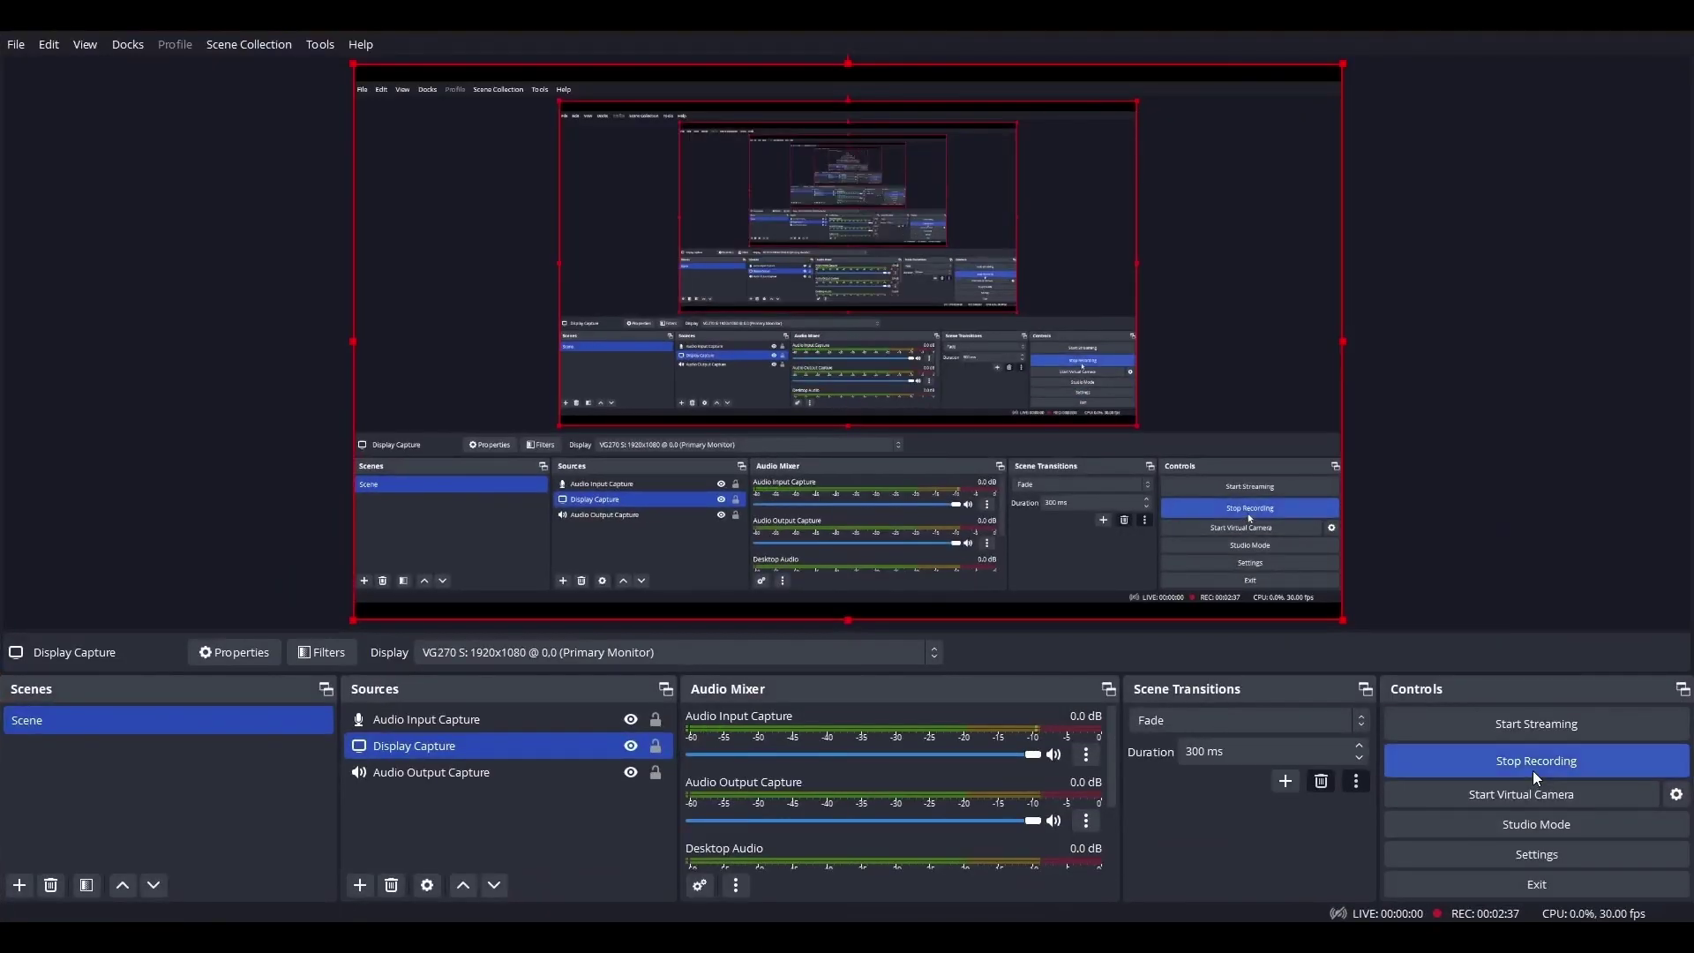
{"action": "left_click", "coordinate": [1537, 778]}
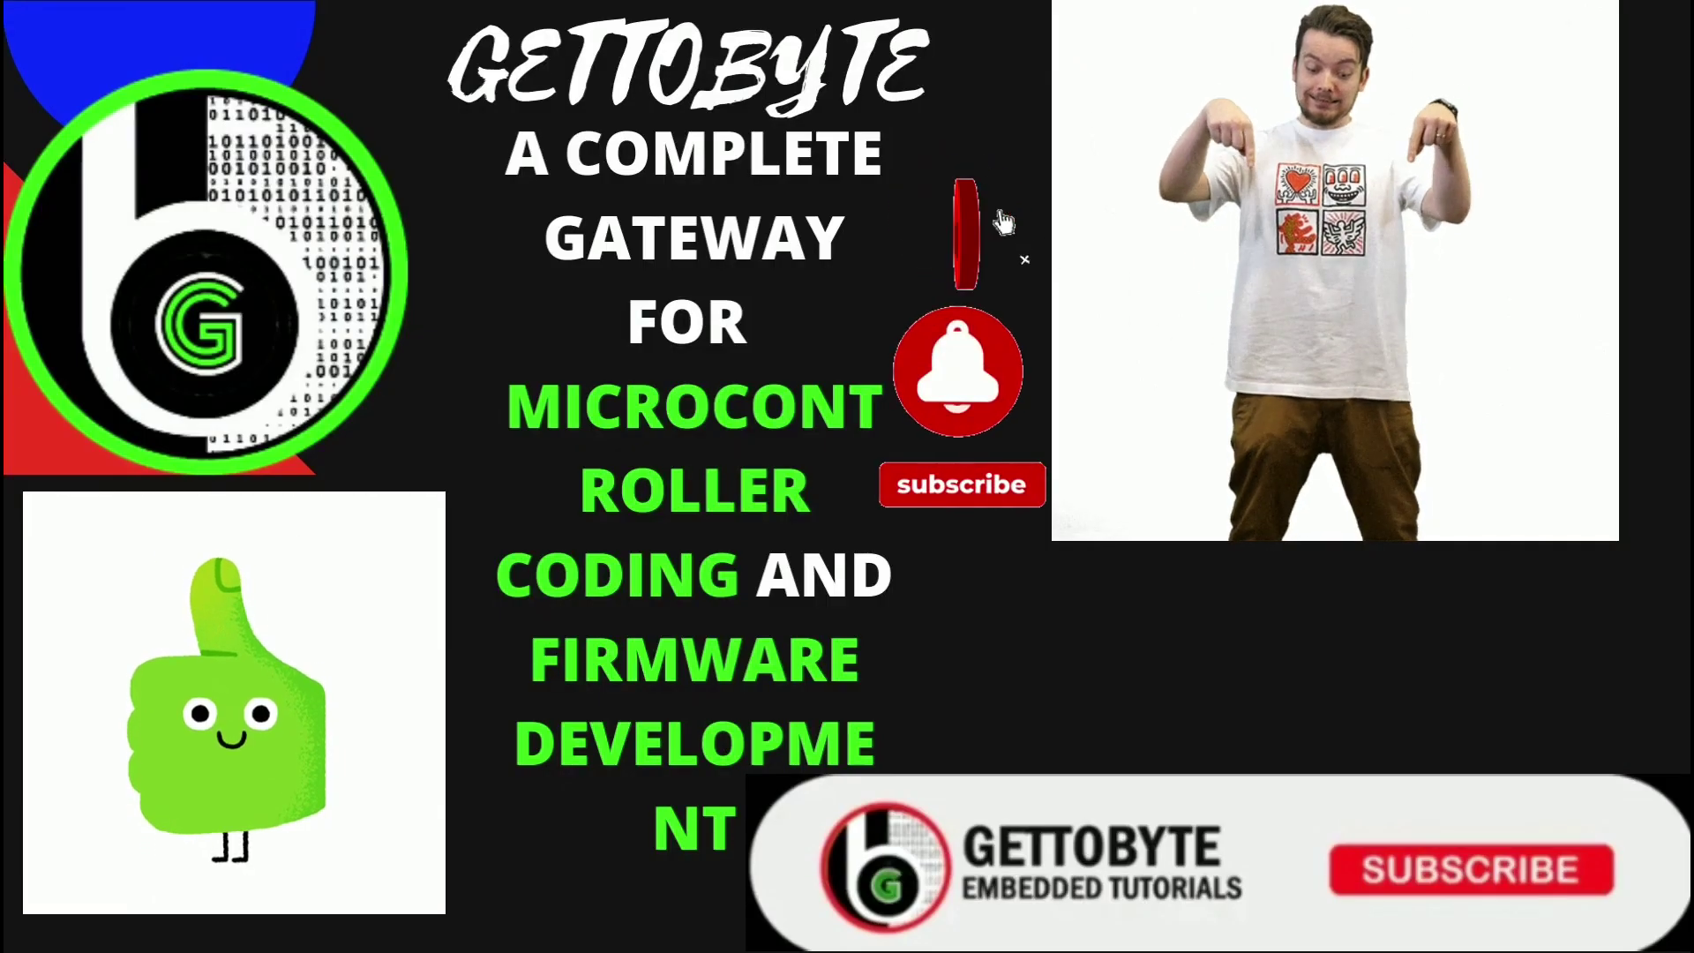